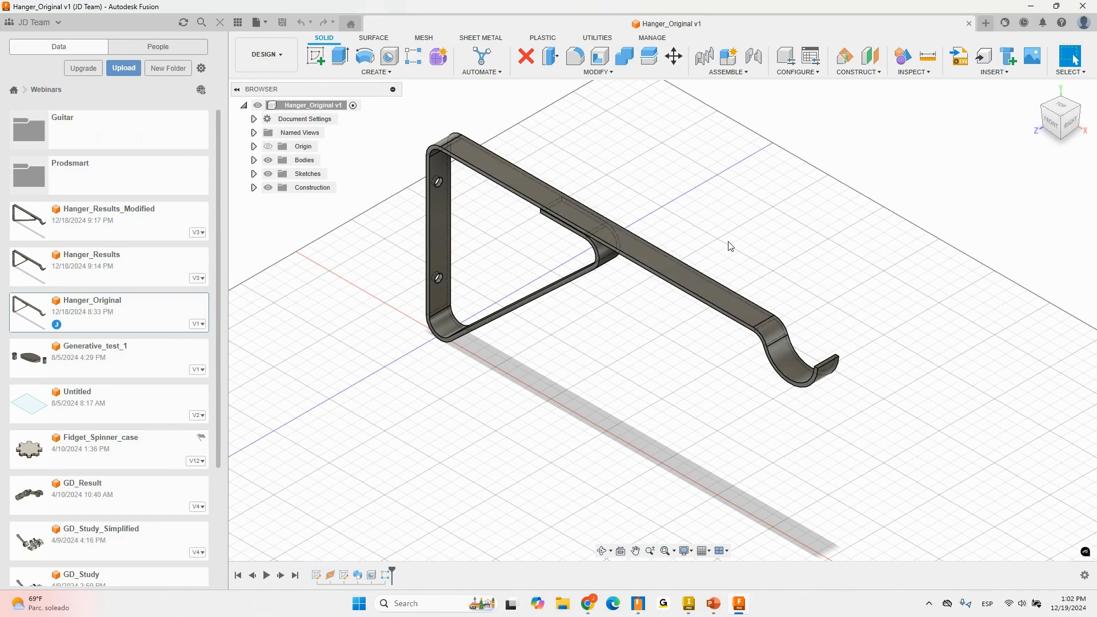
- Examine the hanger model from several angles and up close at its hook end, and restore the home view
mouse_move(742, 245)
shift+middle_down()
mouse_move(751, 197)
mouse_move(737, 240)
shift+middle_up()
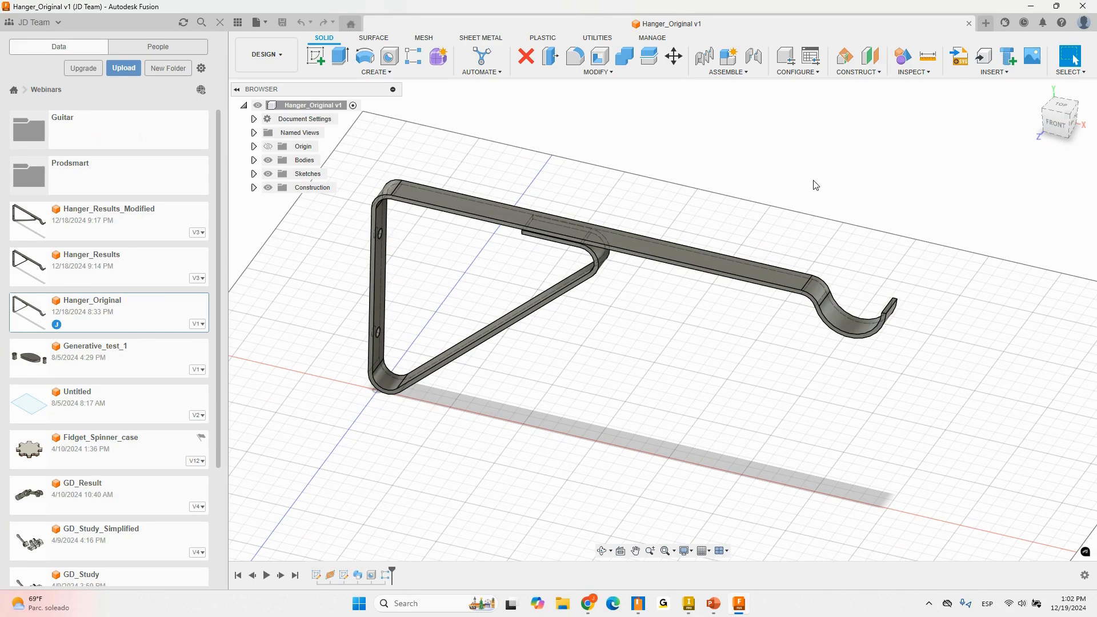
shift+middle_drag(894, 260, 883, 243)
scroll(831, 317, up, 6)
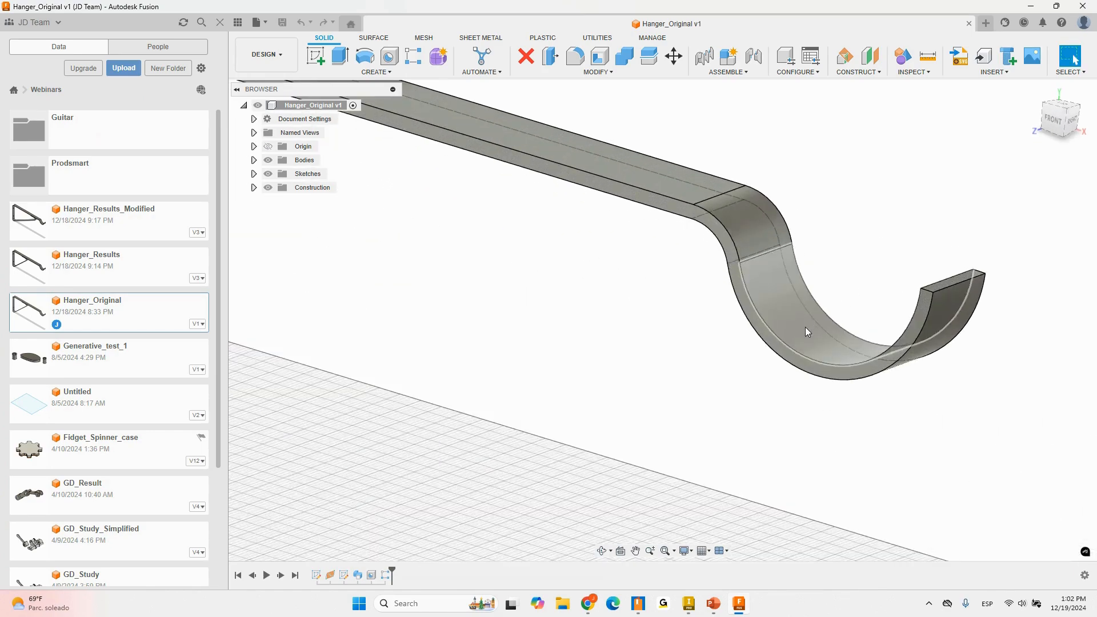
scroll(809, 328, down, 4)
shift+middle_drag(814, 328, 813, 284)
click(1041, 91)
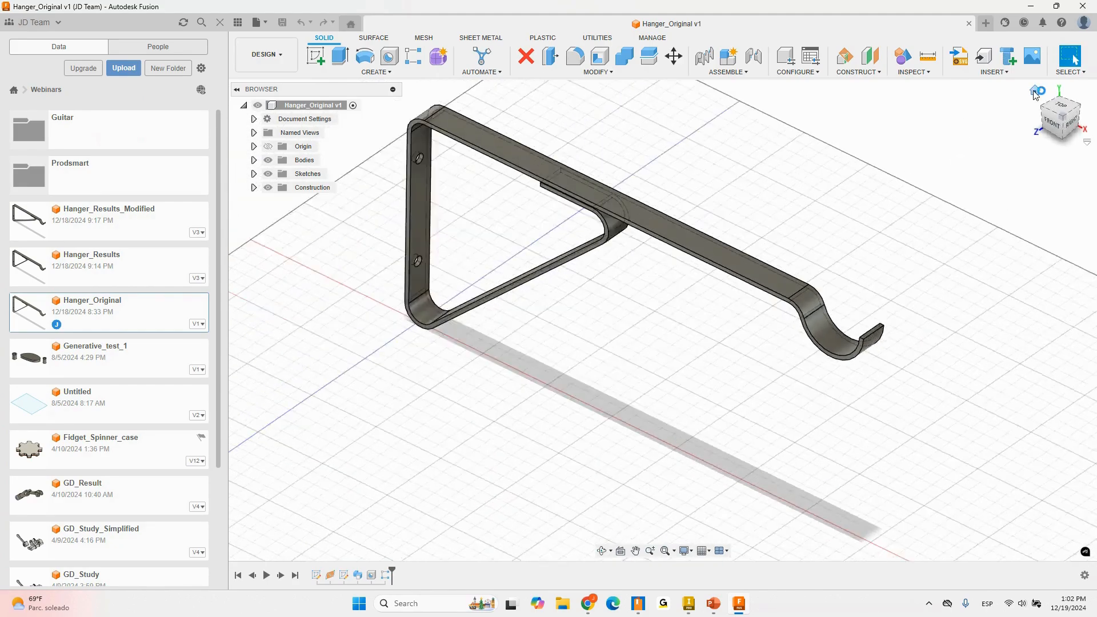
- Switch the hanger model to the Simulation workspace and place the New Study dialog clear of the browser tree
click(280, 50)
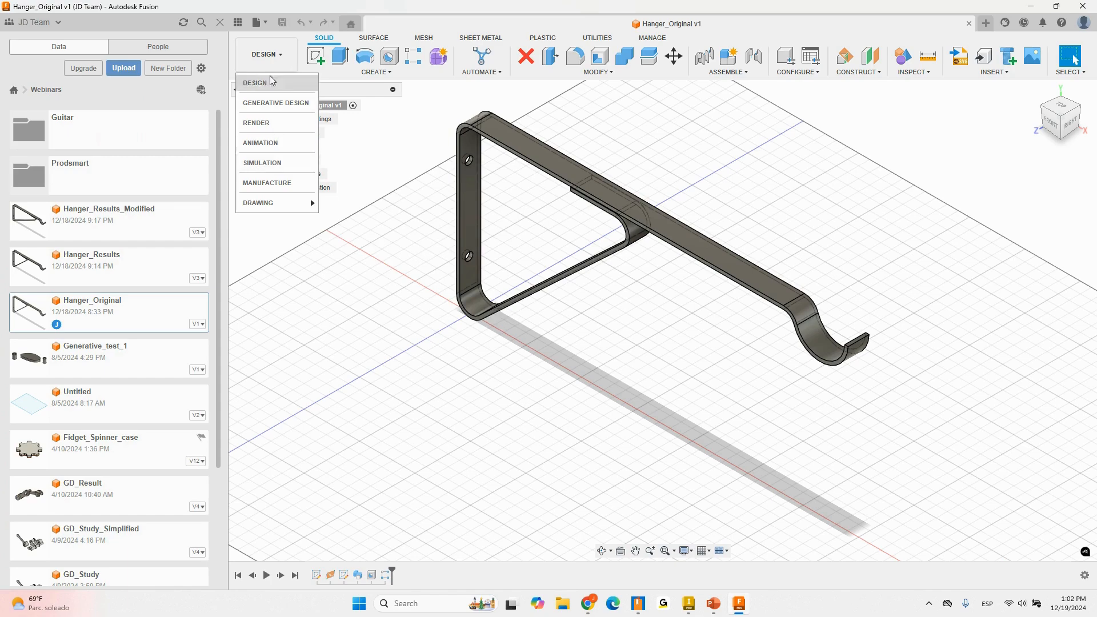
click(289, 163)
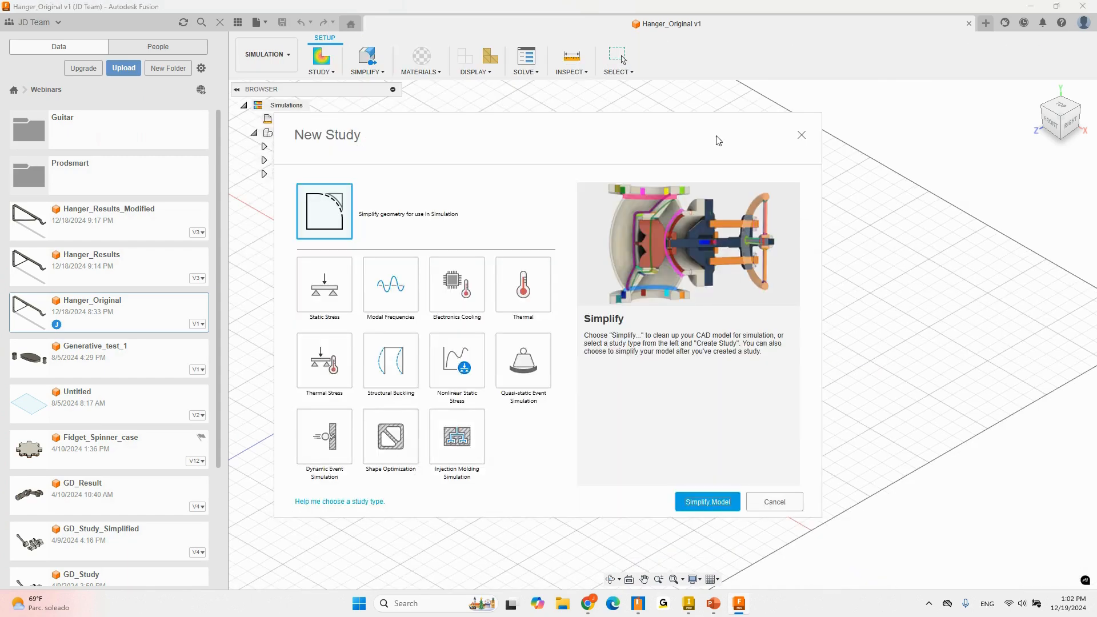
drag(625, 132, 741, 115)
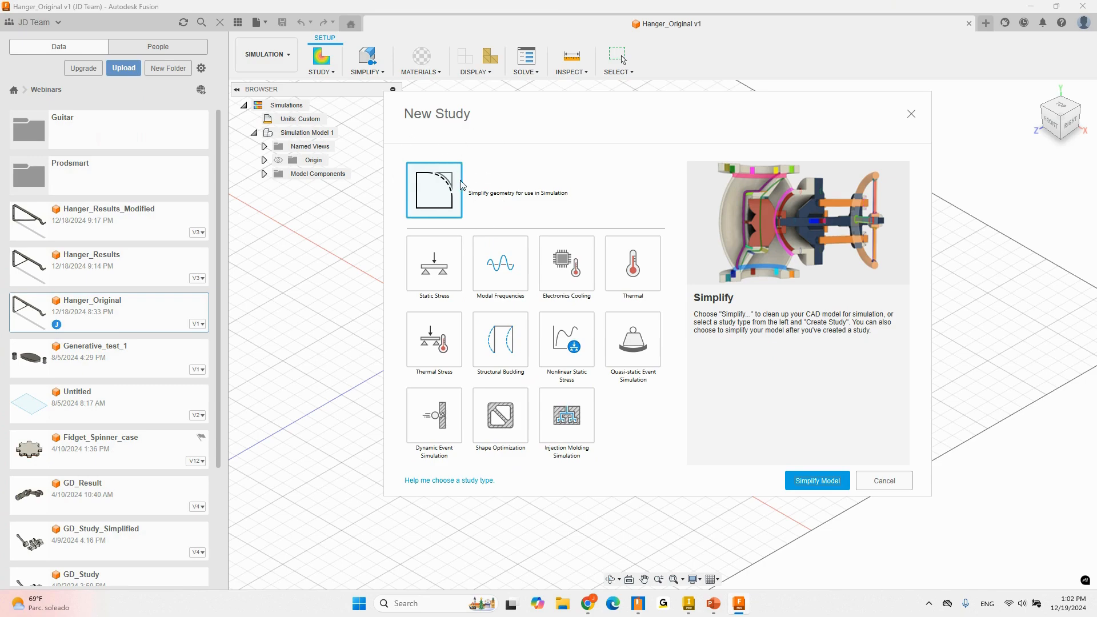
- Review the descriptions of the available study types, including static, modal, thermal, buckling, nonlinear and event simulations
click(417, 266)
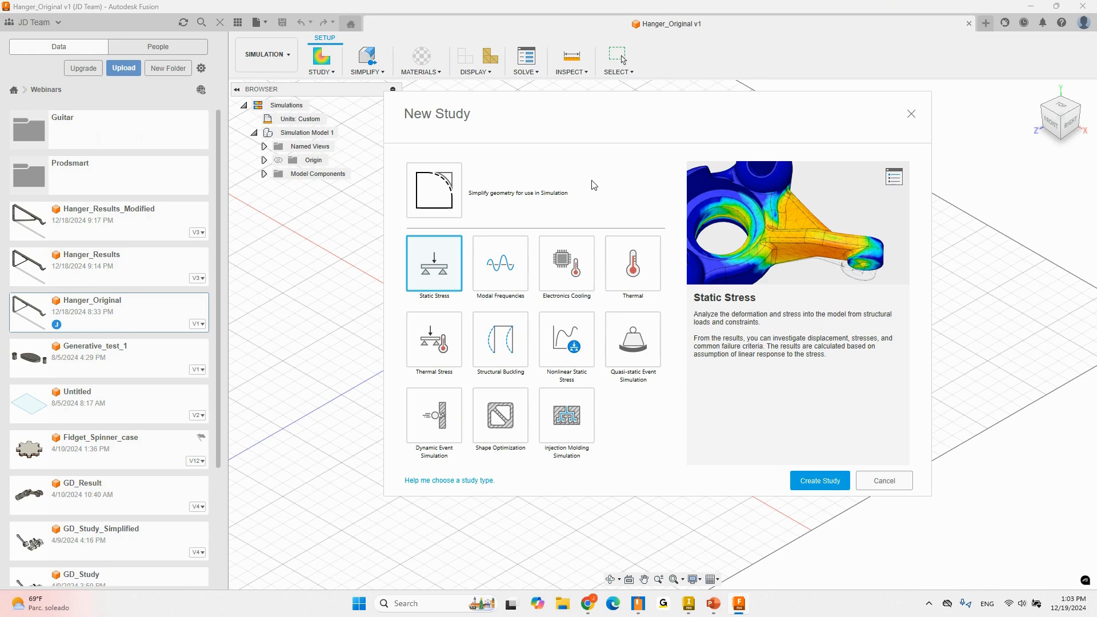
click(505, 251)
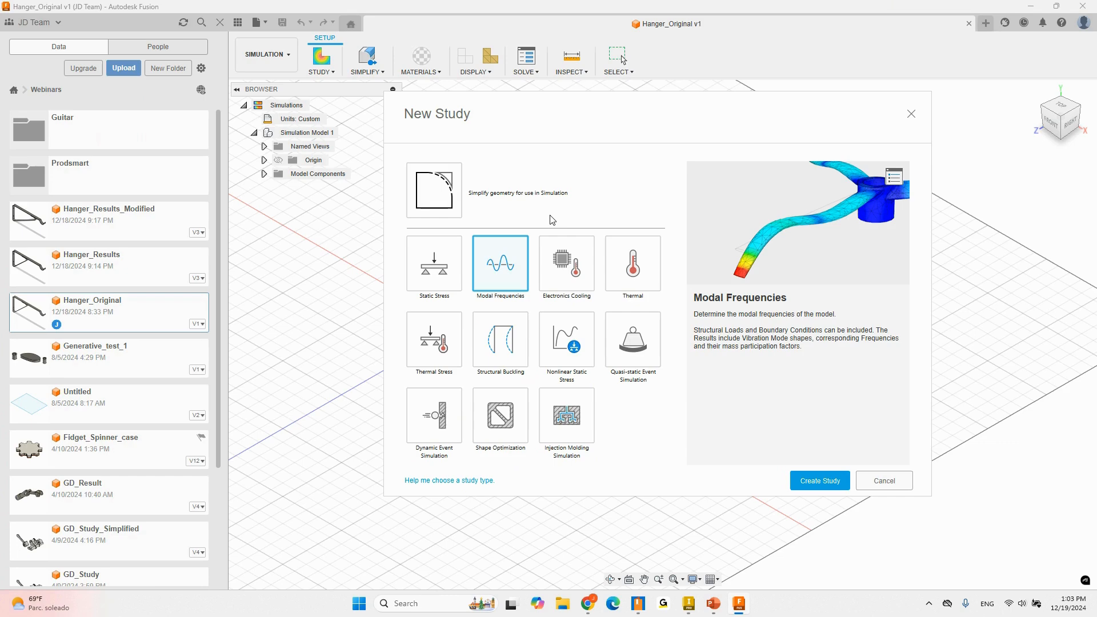
click(583, 252)
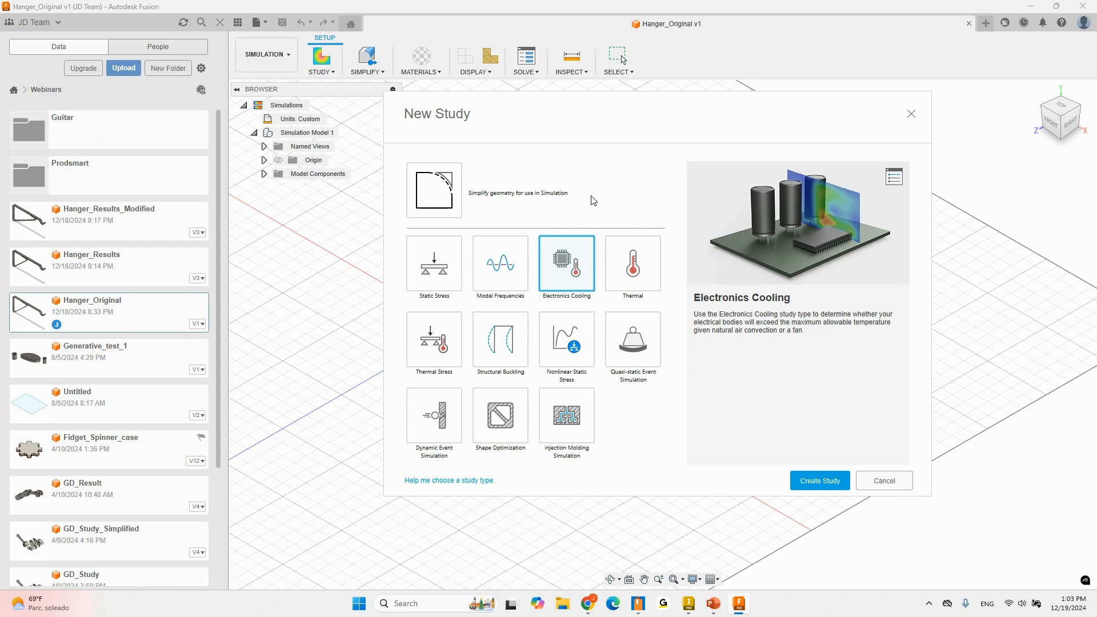
click(633, 262)
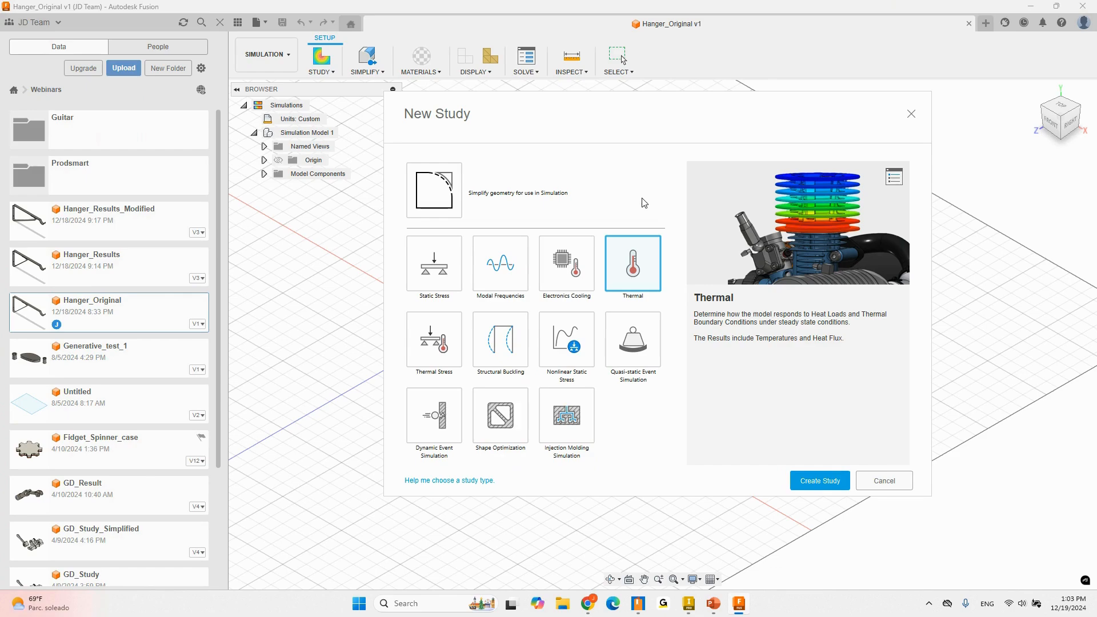
click(453, 345)
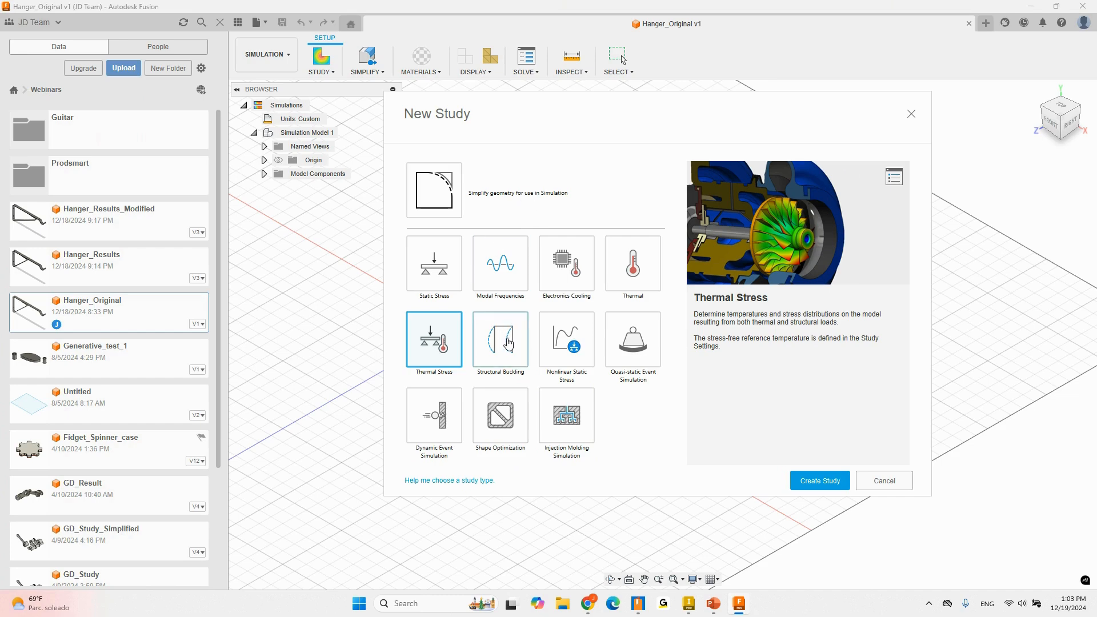
click(509, 343)
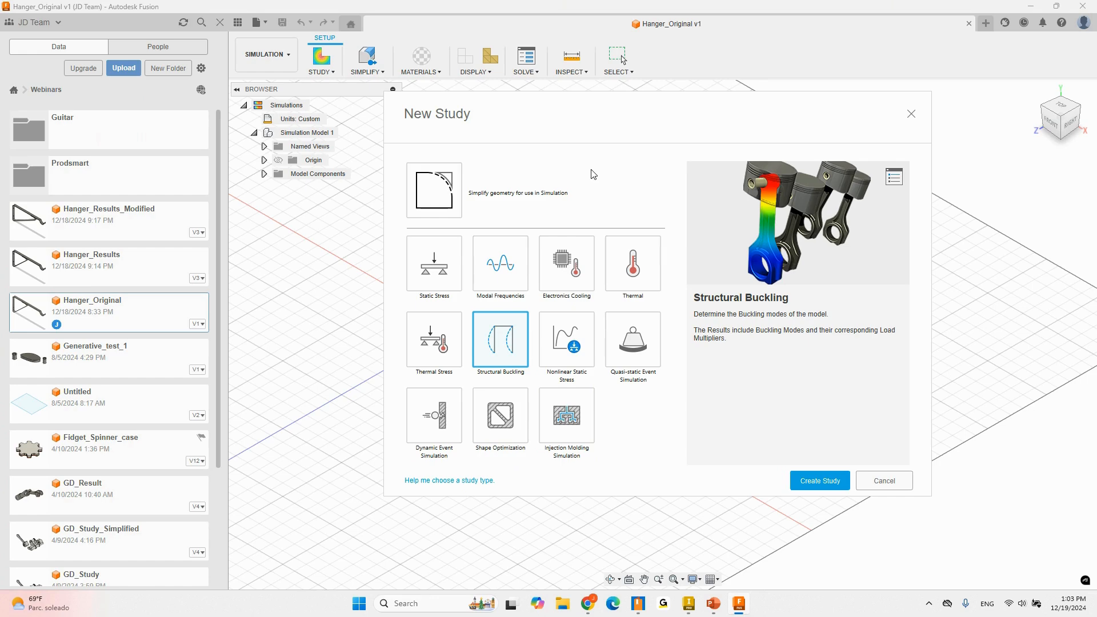
click(585, 332)
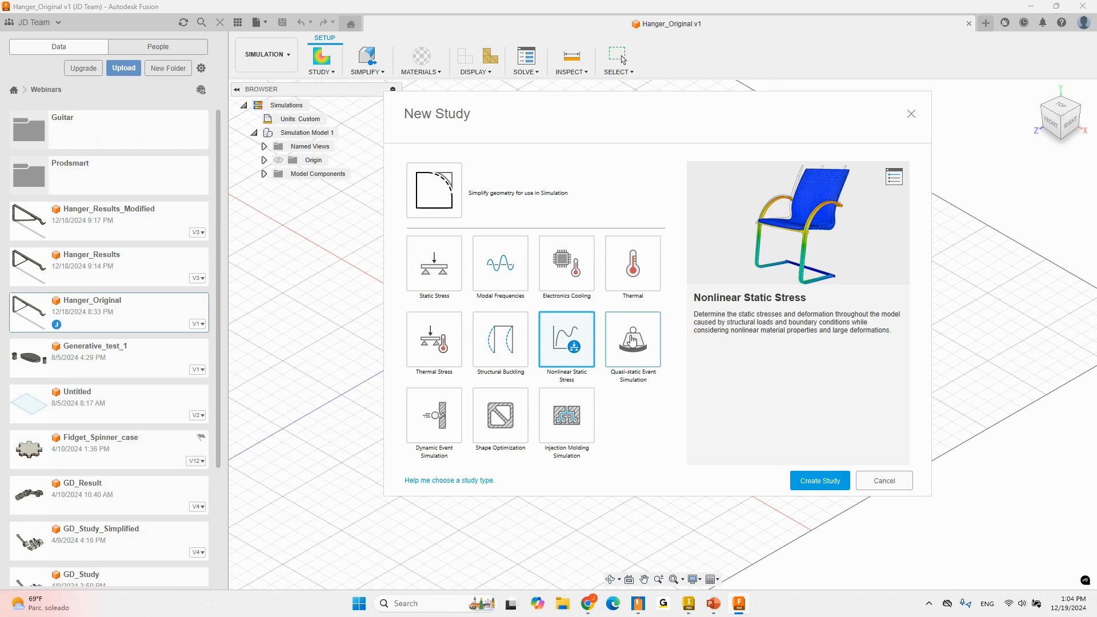
click(454, 412)
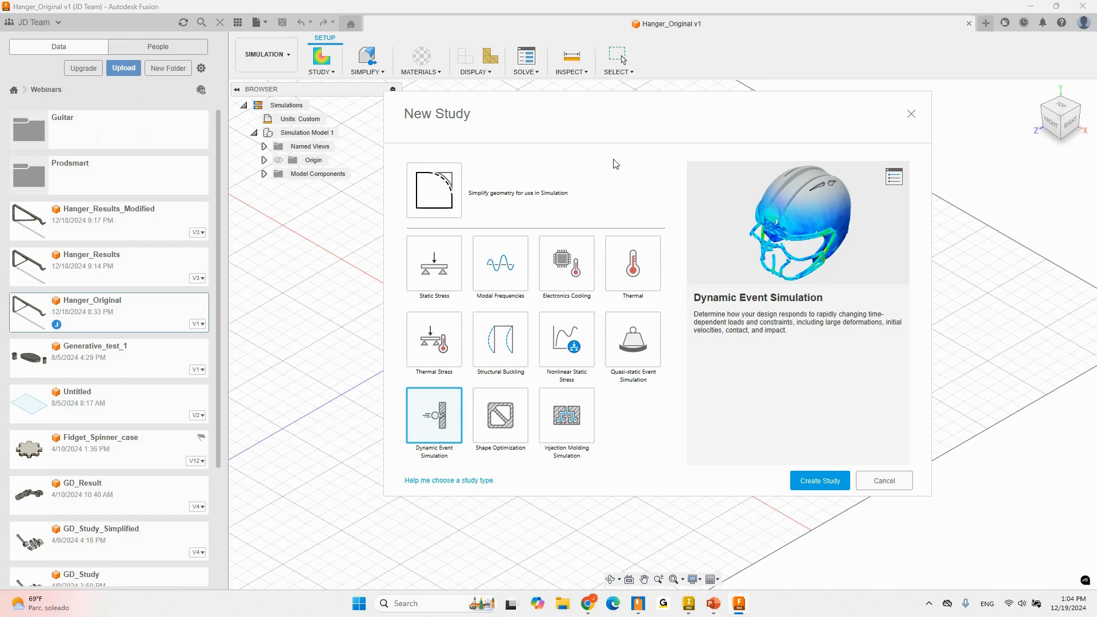
click(631, 357)
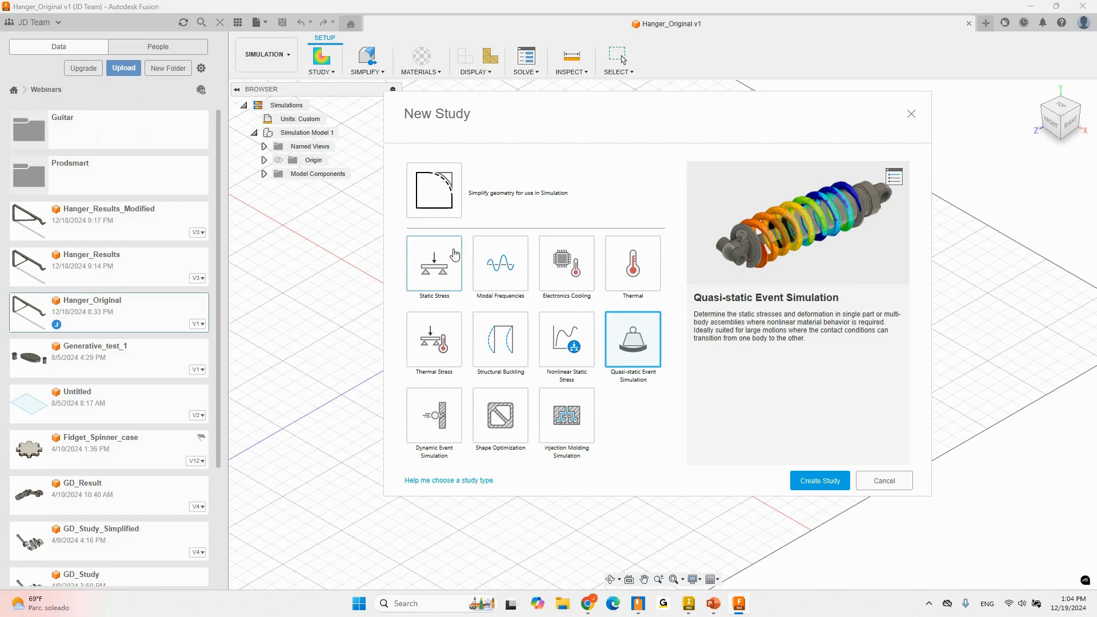
click(453, 257)
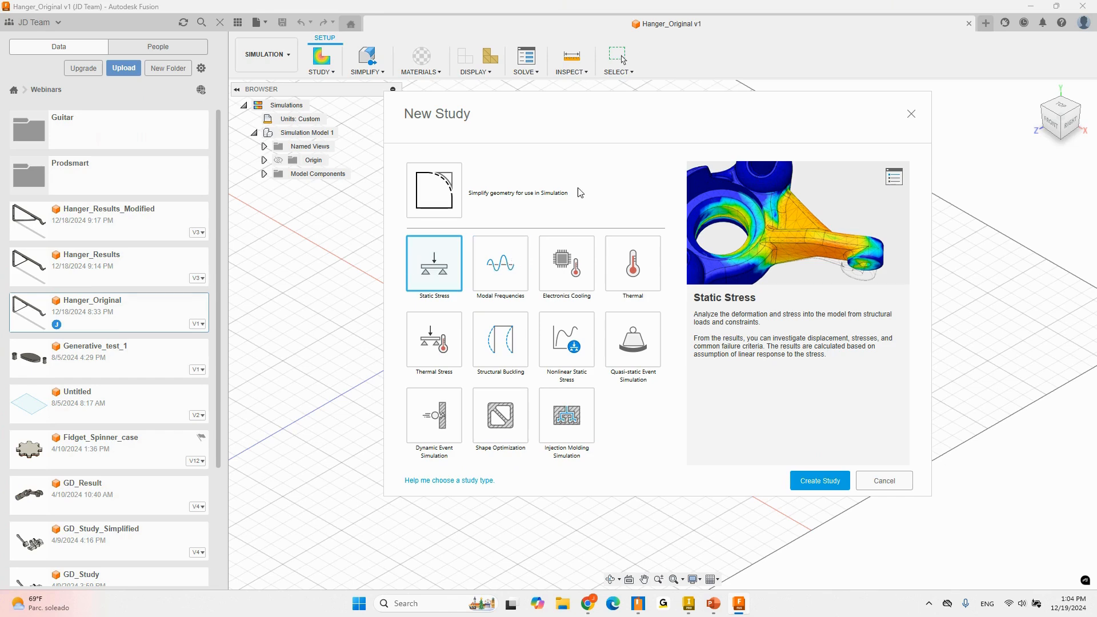
click(572, 343)
click(525, 278)
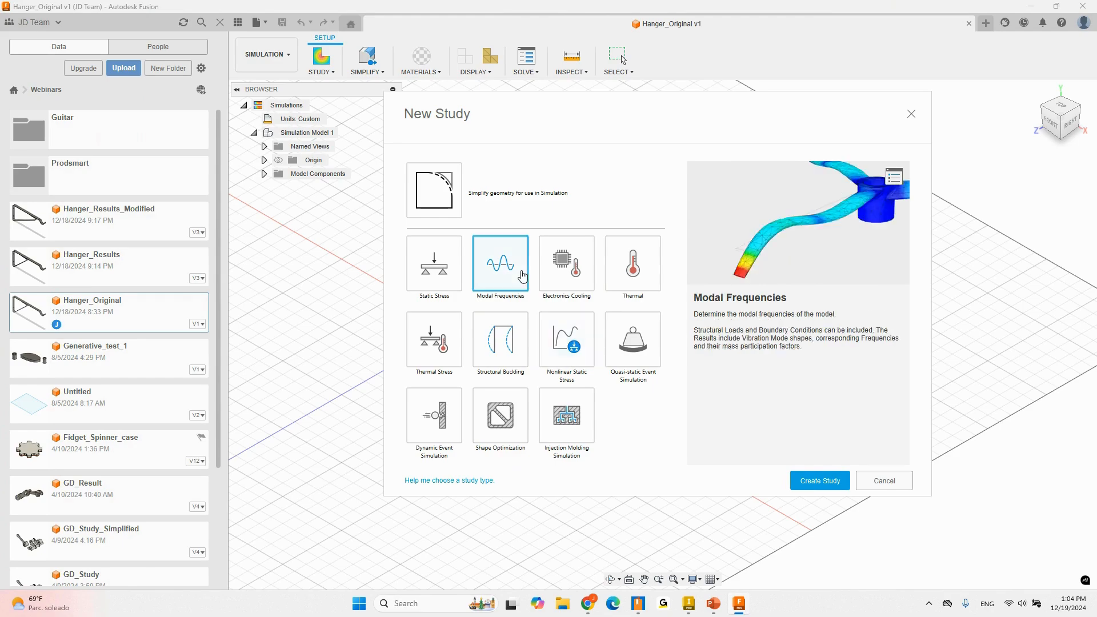
- Create a Static Stress study for the hanger
click(434, 265)
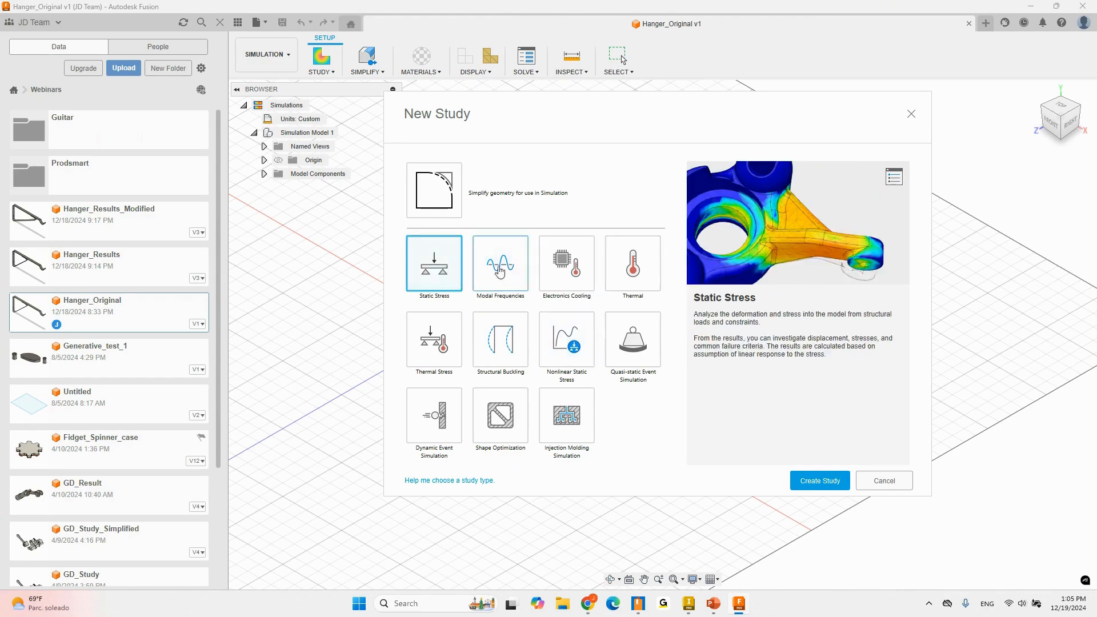
click(820, 481)
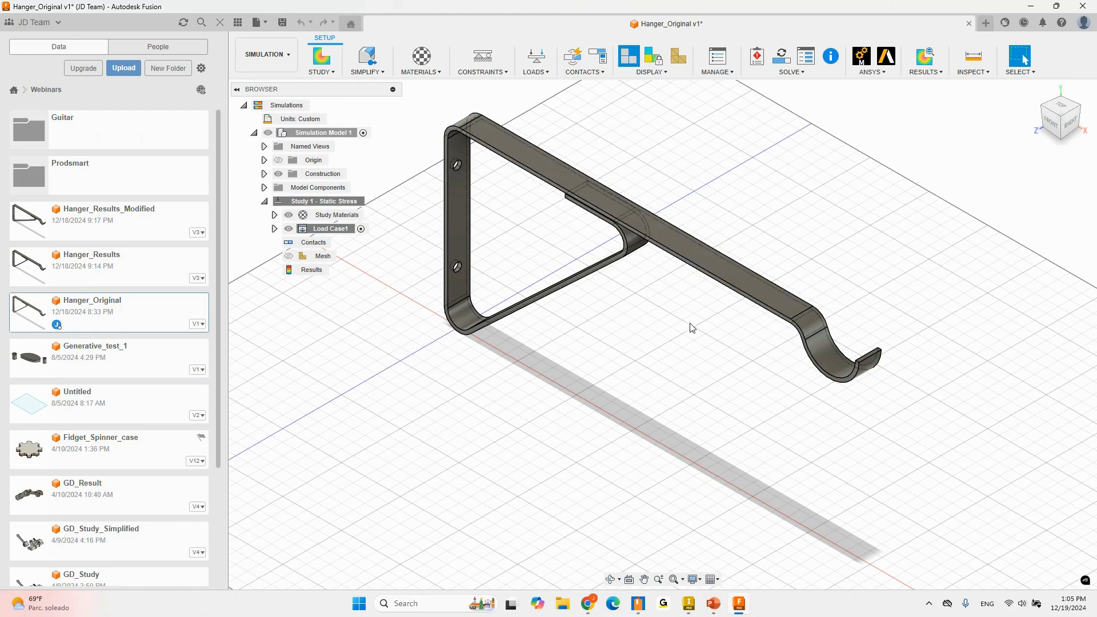
- Open the study materials settings for the static stress study and enlarge the dialog
mouse_move(715, 309)
shift+middle_down()
mouse_move(710, 276)
mouse_move(706, 285)
mouse_move(728, 286)
mouse_move(707, 298)
shift+middle_up()
click(1037, 93)
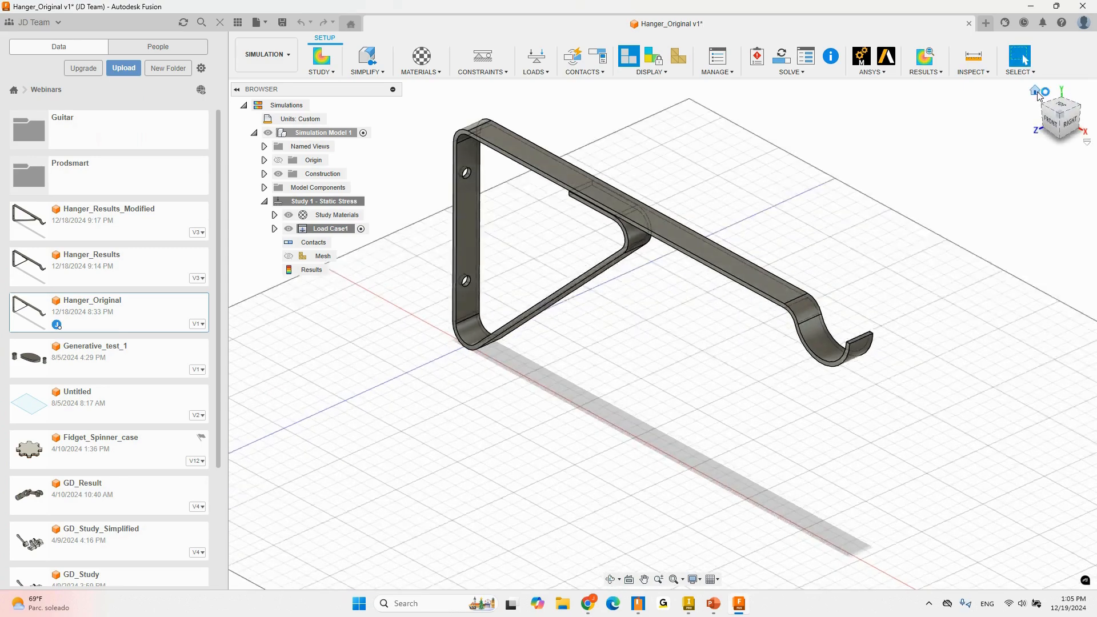
shift+middle_drag(727, 172, 738, 204)
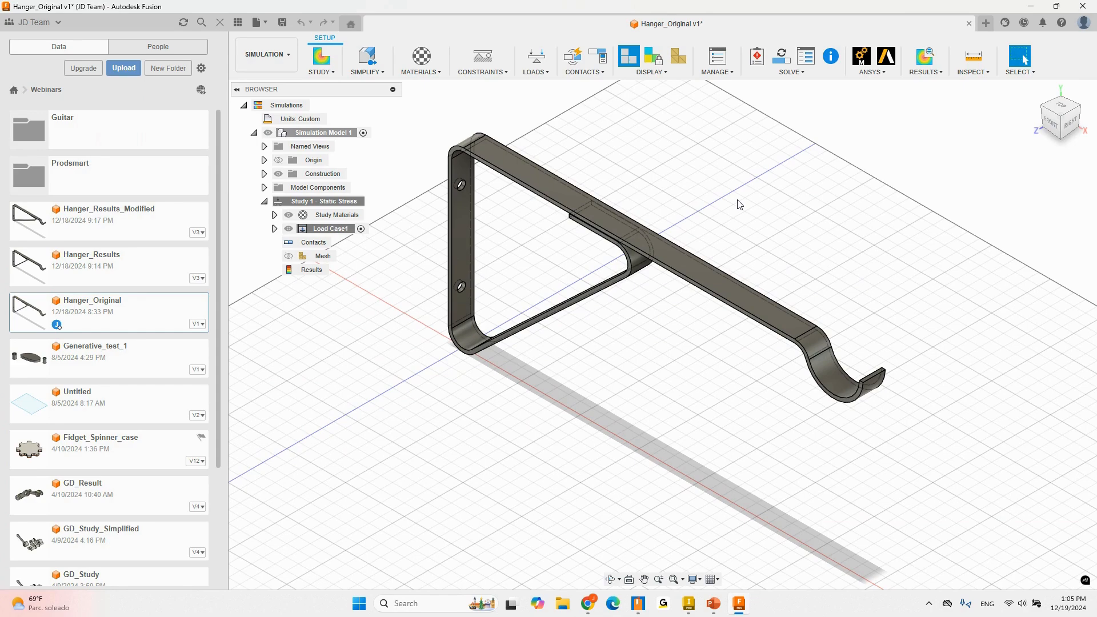
shift+middle_drag(739, 204, 594, 211)
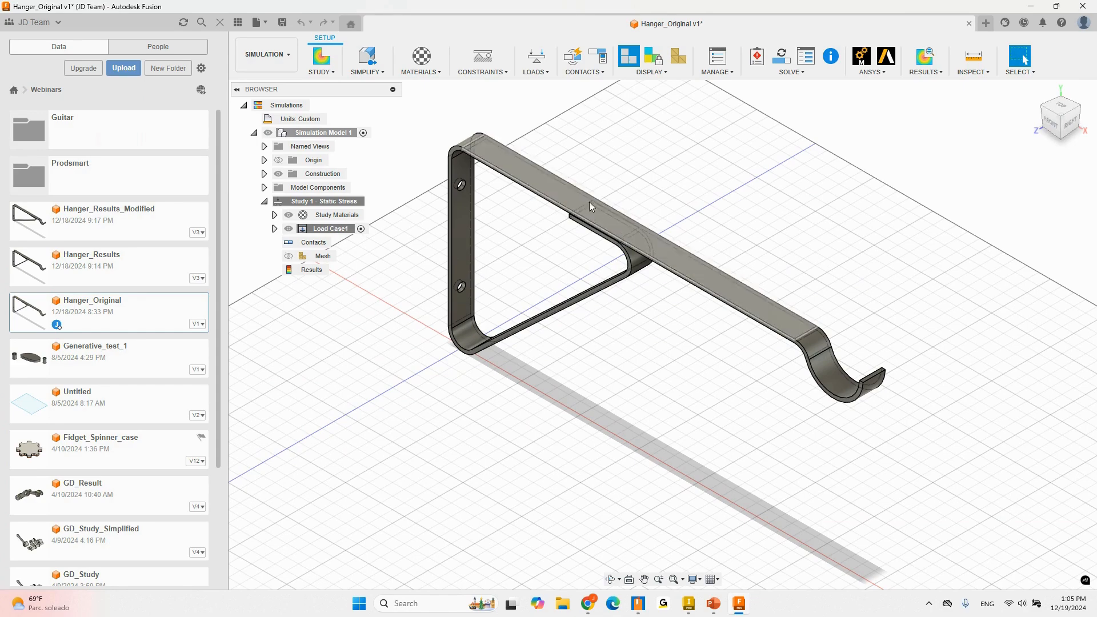
scroll(413, 150, up, 5)
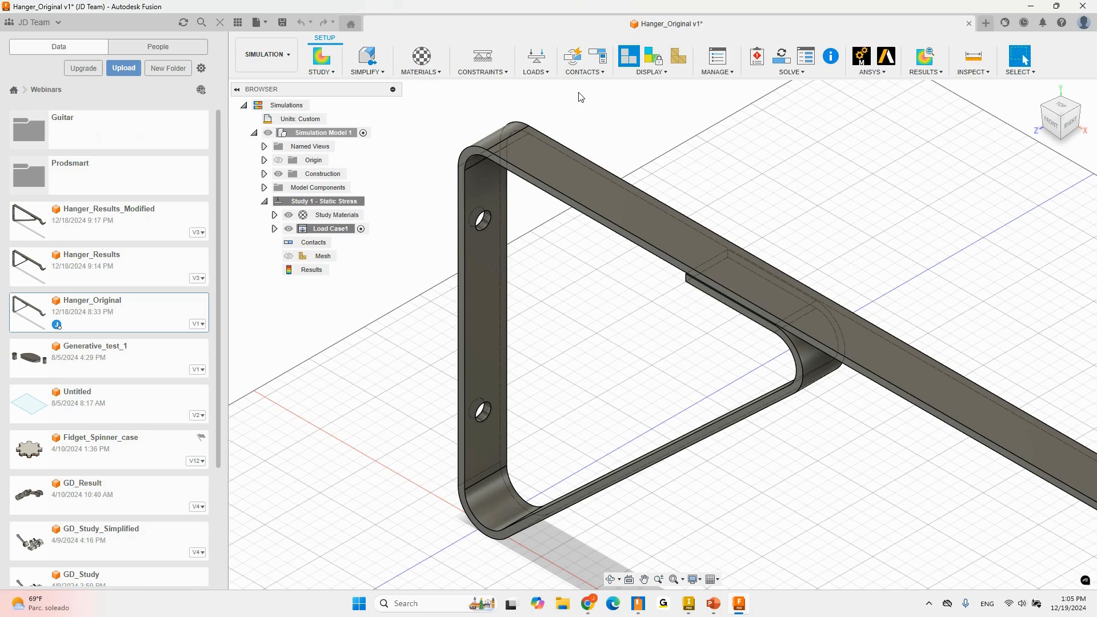
click(423, 57)
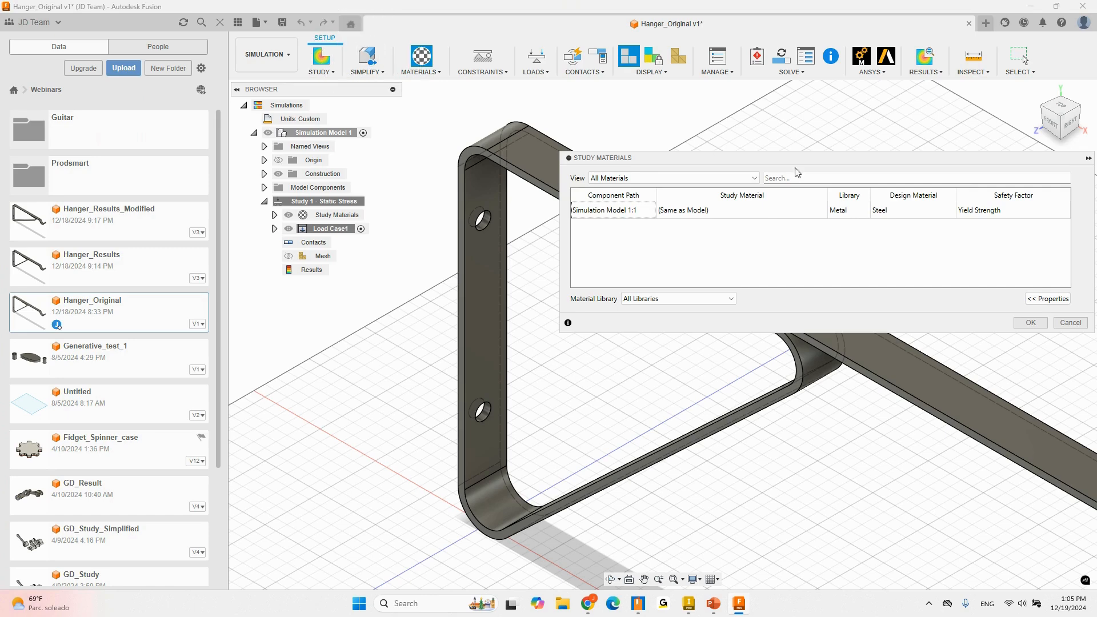
drag(796, 162, 703, 115)
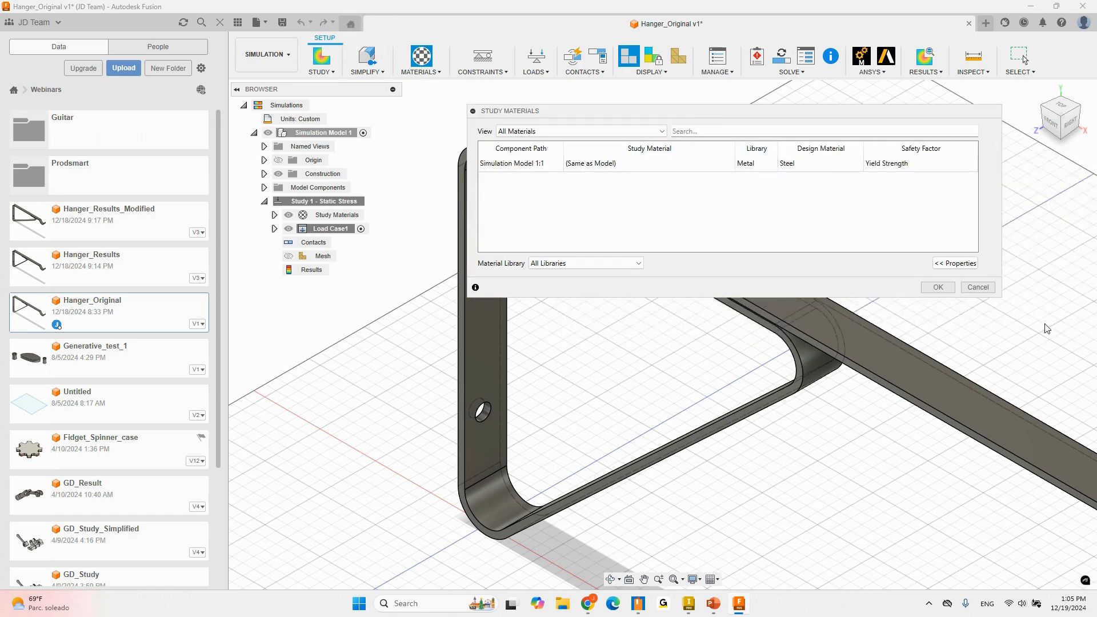
drag(1001, 296, 1023, 384)
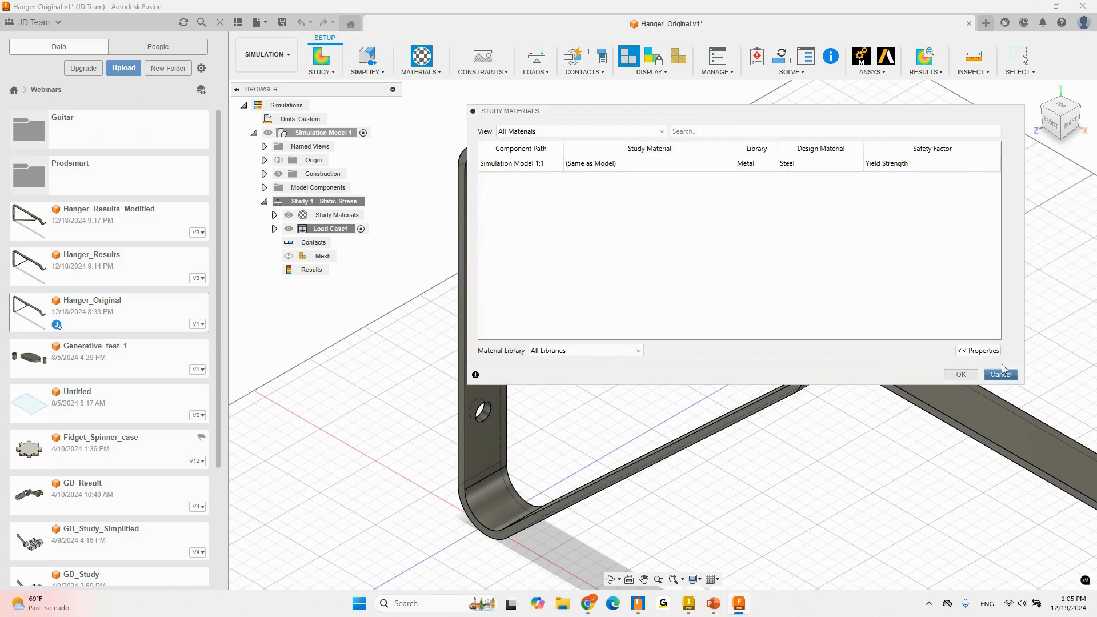
- Browse the list of study materials available for the hanger, checking the steel entries
click(711, 164)
click(727, 163)
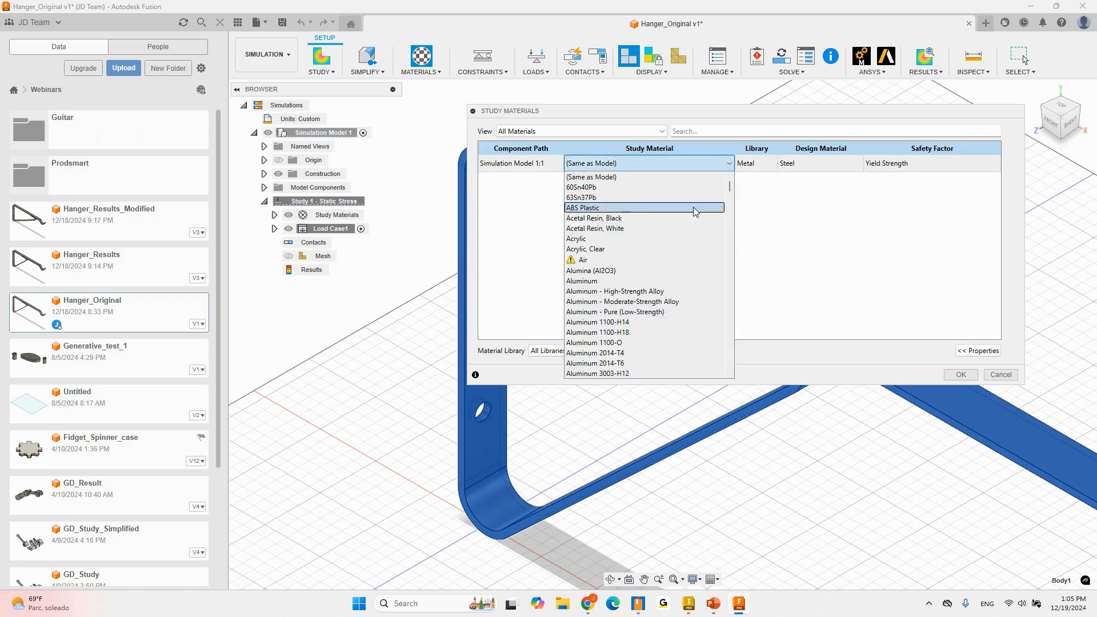
drag(729, 187, 725, 222)
scroll(724, 224, down, 2)
scroll(652, 238, down, 10)
scroll(651, 239, down, 20)
scroll(652, 239, down, 20)
scroll(652, 238, down, 20)
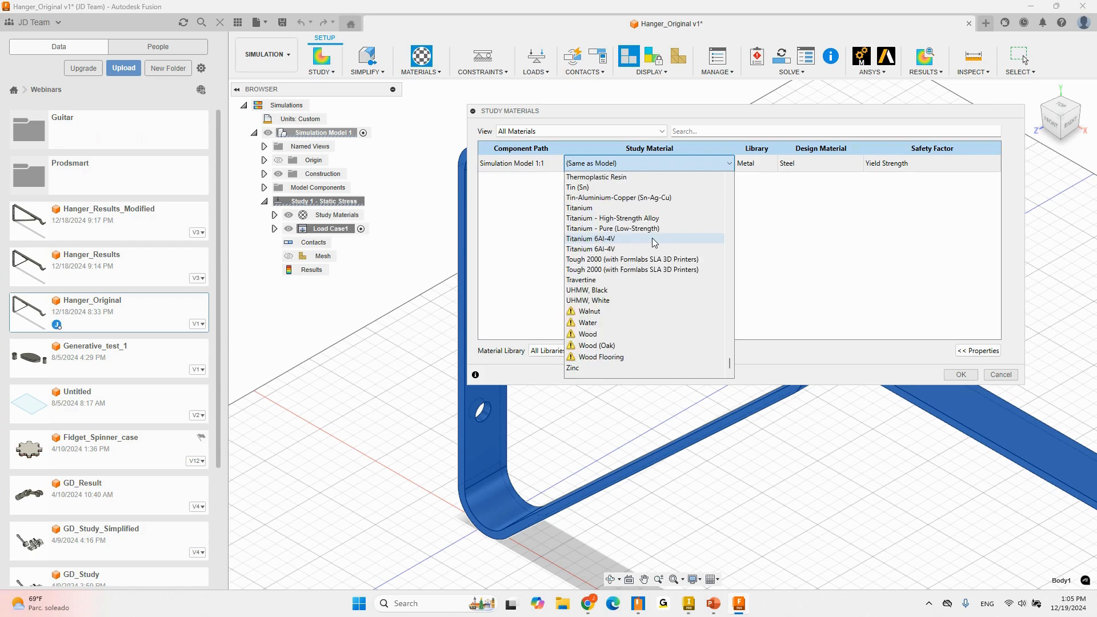
scroll(651, 266, up, 6)
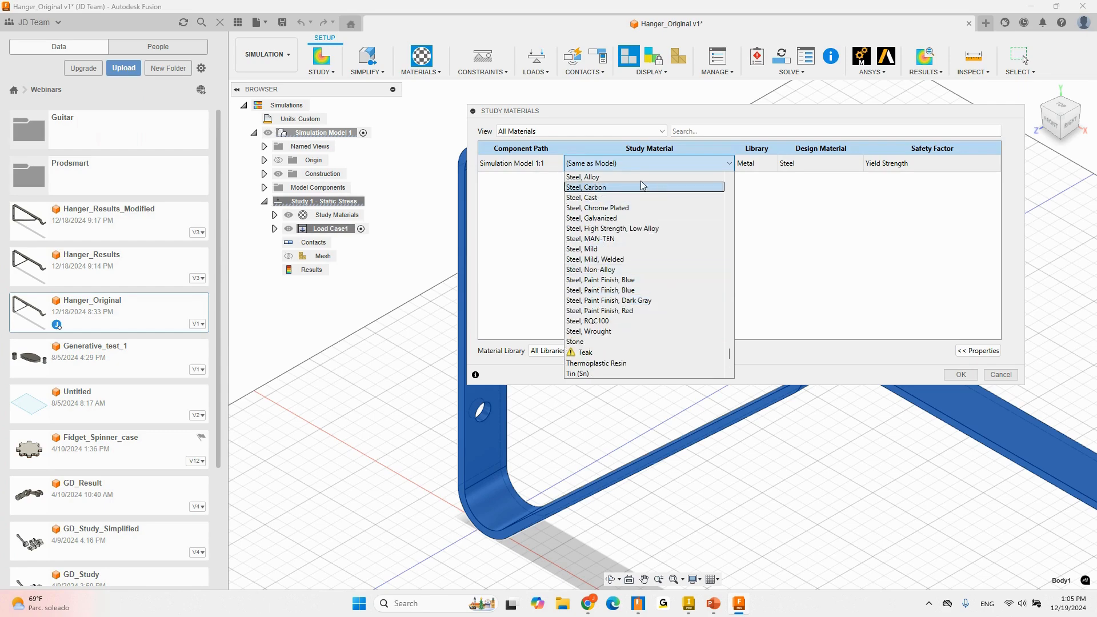
click(653, 152)
- Assign Steel AISI 1015 as the study material of the hanger component
click(688, 164)
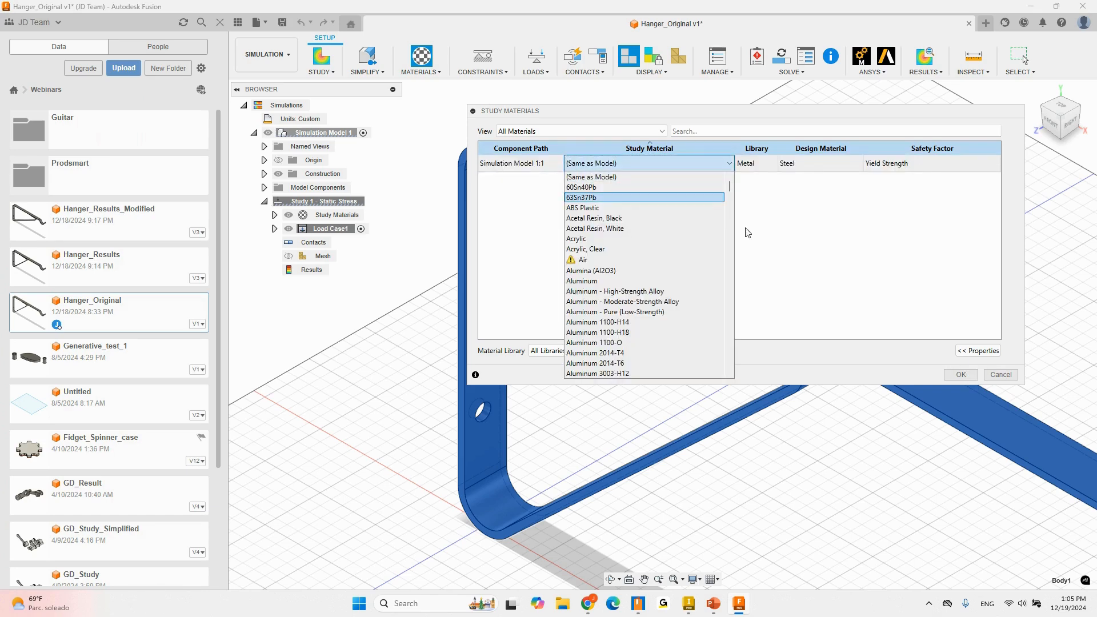
scroll(683, 254, down, 10)
scroll(674, 260, down, 20)
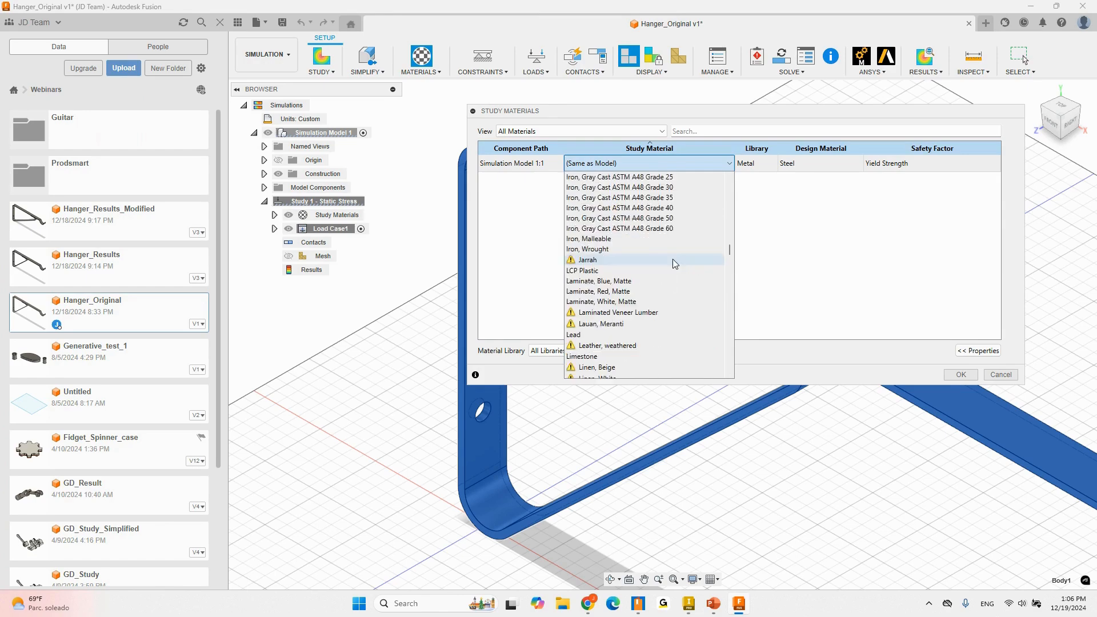
scroll(671, 262, down, 5)
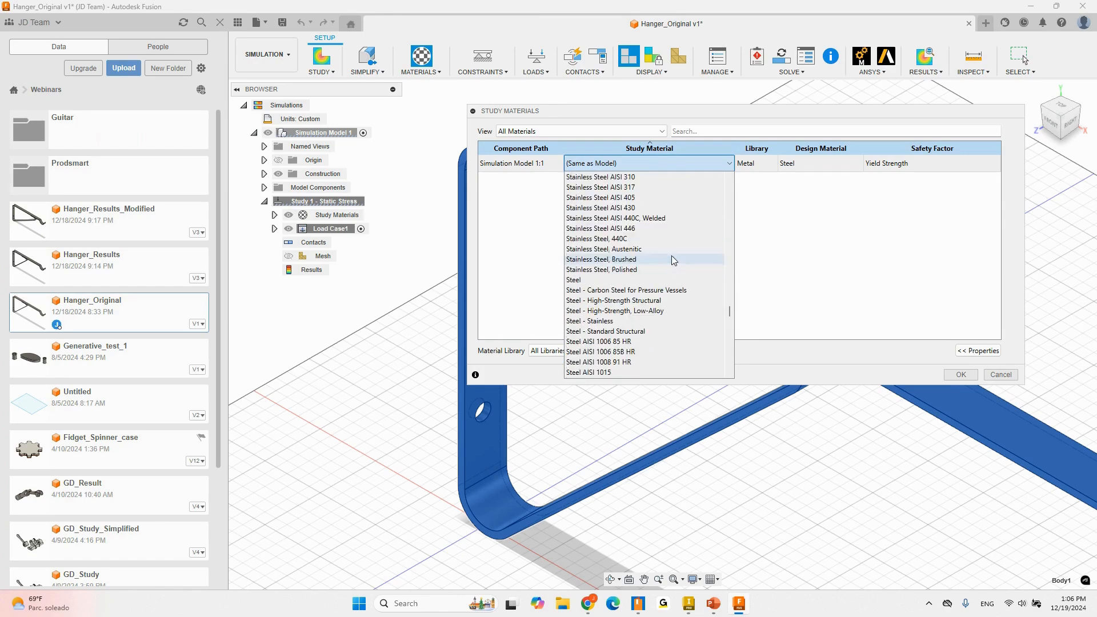
scroll(674, 257, up, 4)
scroll(673, 254, down, 5)
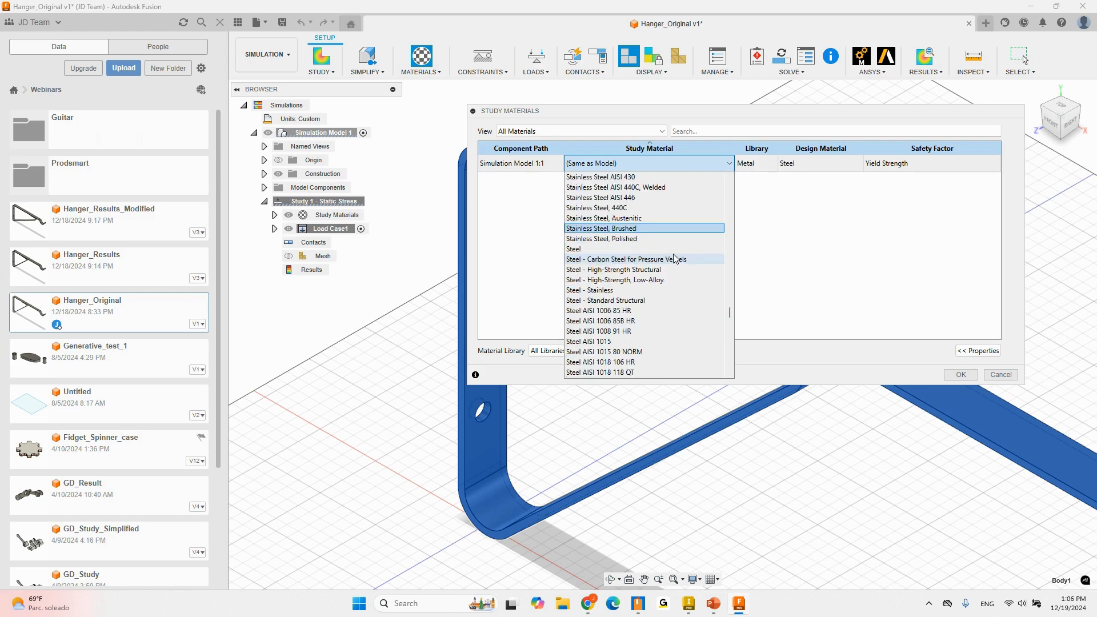
scroll(635, 269, down, 1)
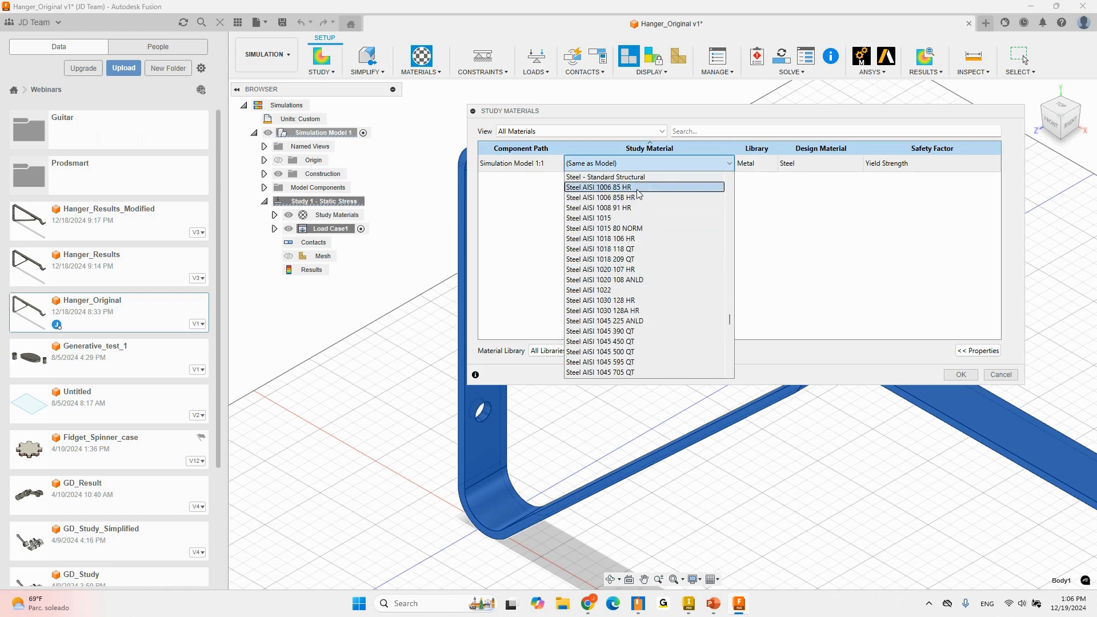
click(651, 218)
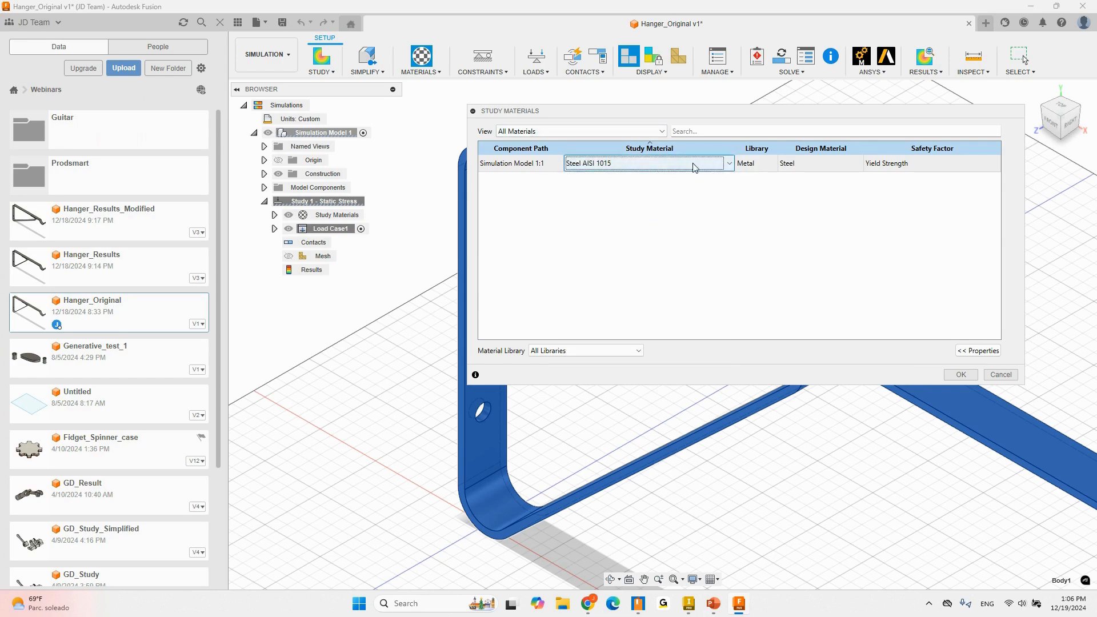
- Show the material properties of Steel AISI 1015 for review and accept the study material assignment
click(977, 350)
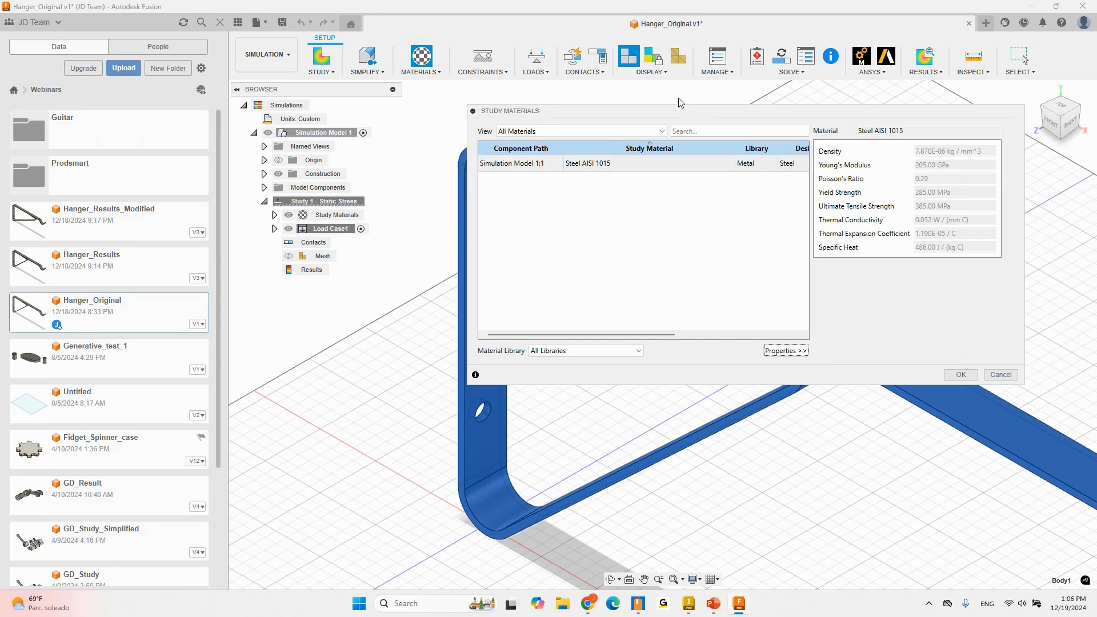
drag(680, 110, 642, 98)
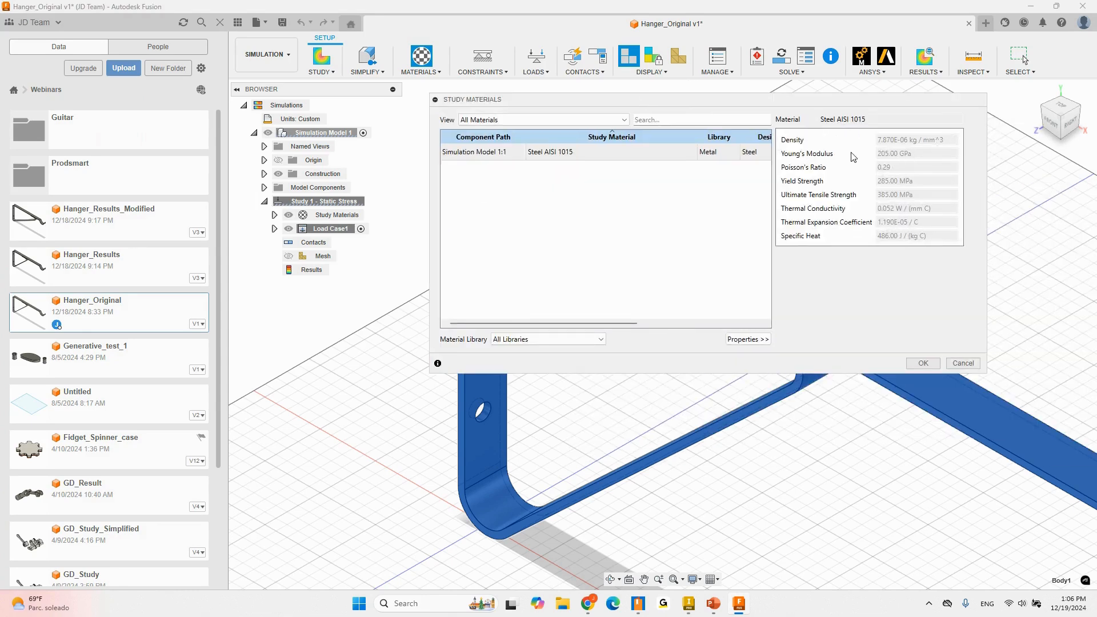
click(688, 152)
click(688, 152)
click(688, 152)
click(688, 152)
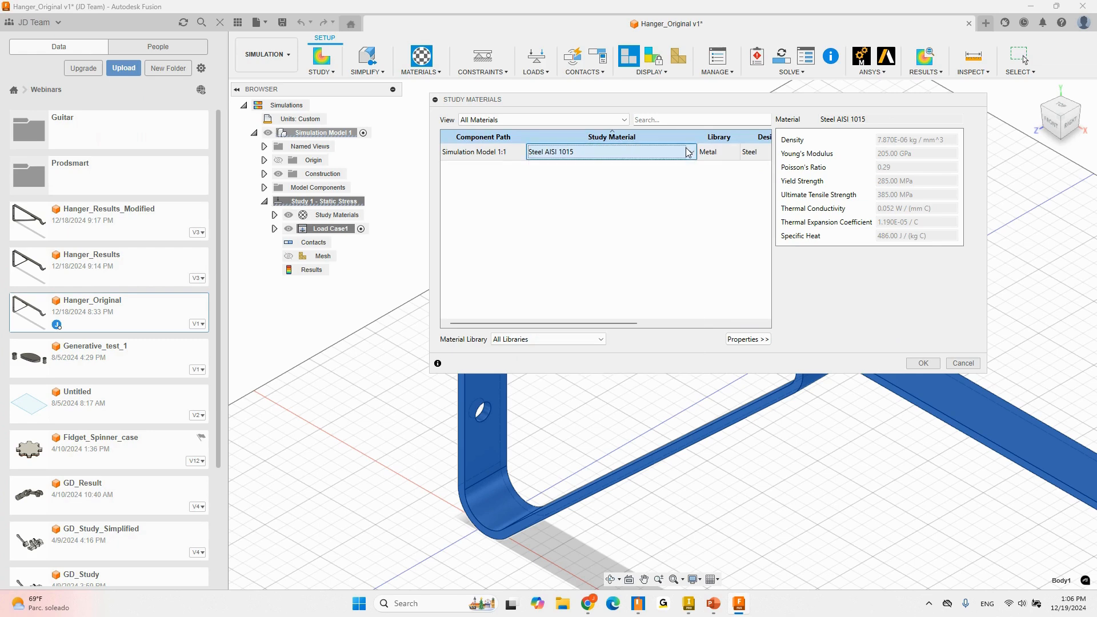
click(927, 364)
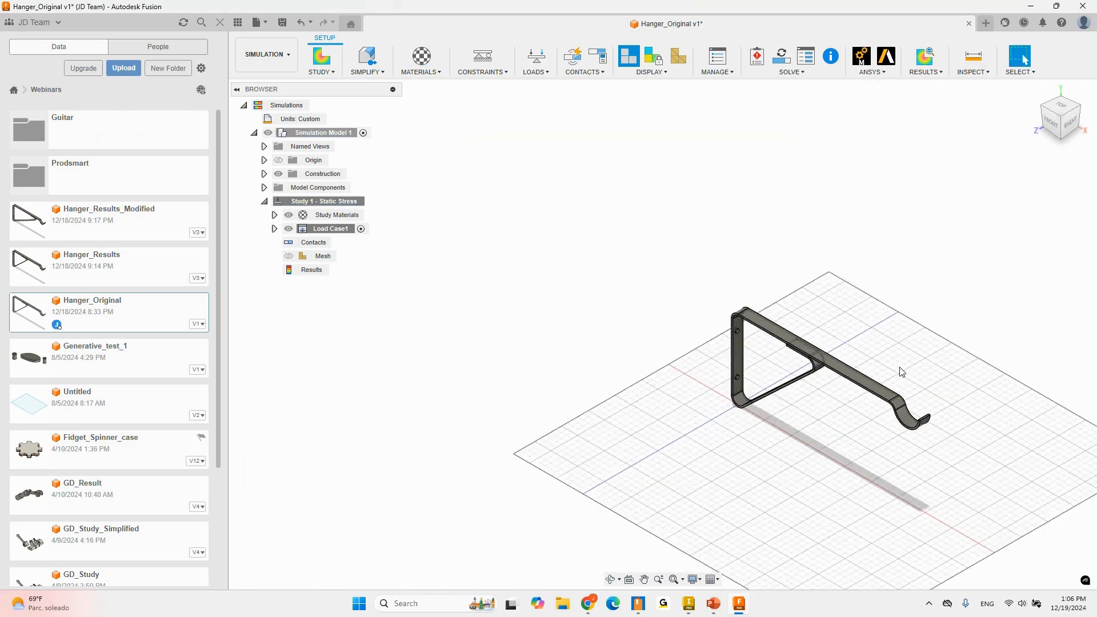
- Apply a Fixed structural constraint in all three axes to the edge of the upper mounting hole
scroll(900, 372, up, 4)
click(1037, 92)
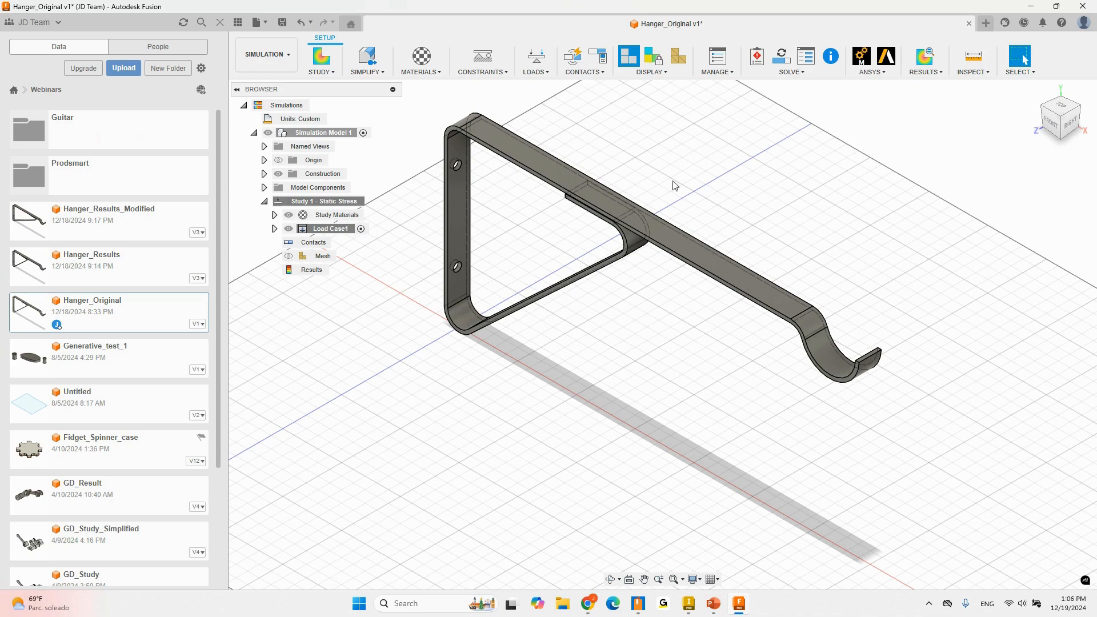
middle_drag(590, 204, 640, 255)
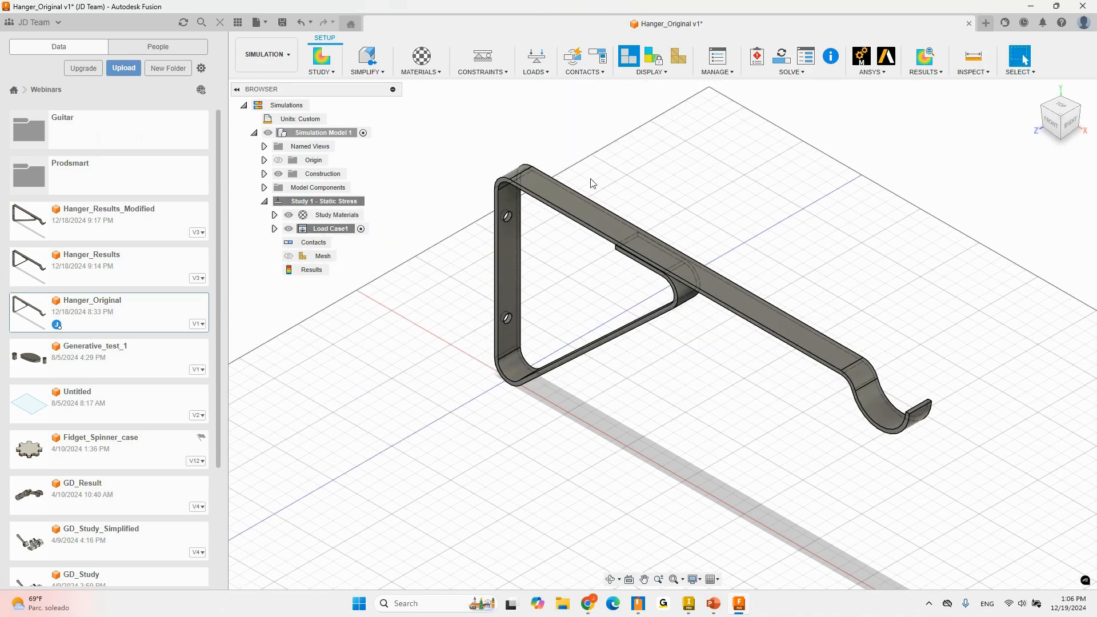
click(483, 56)
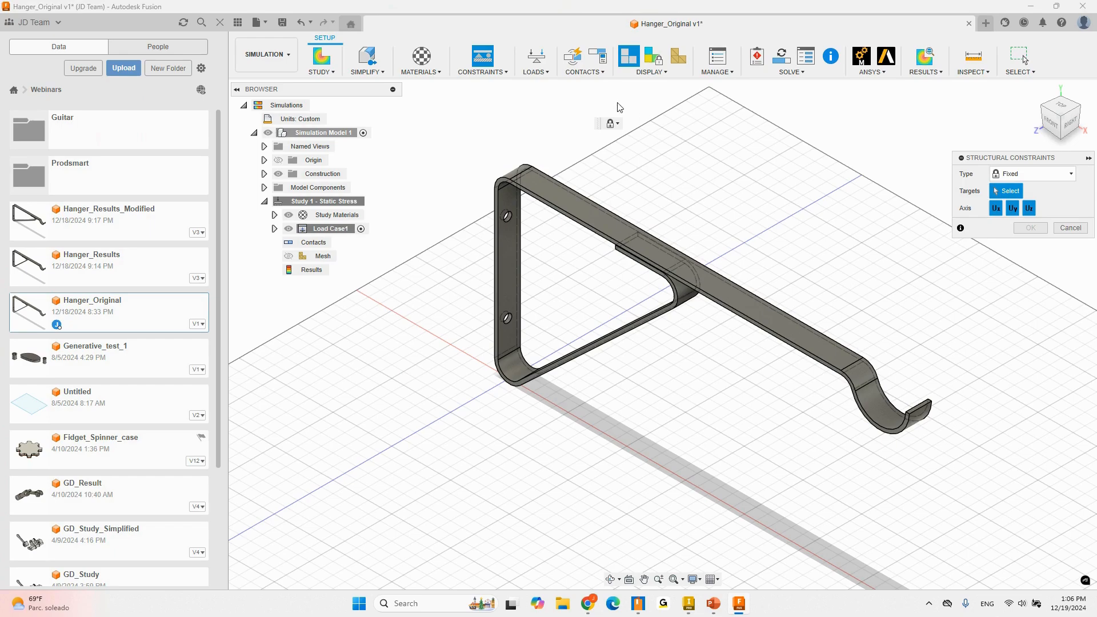
scroll(528, 240, up, 5)
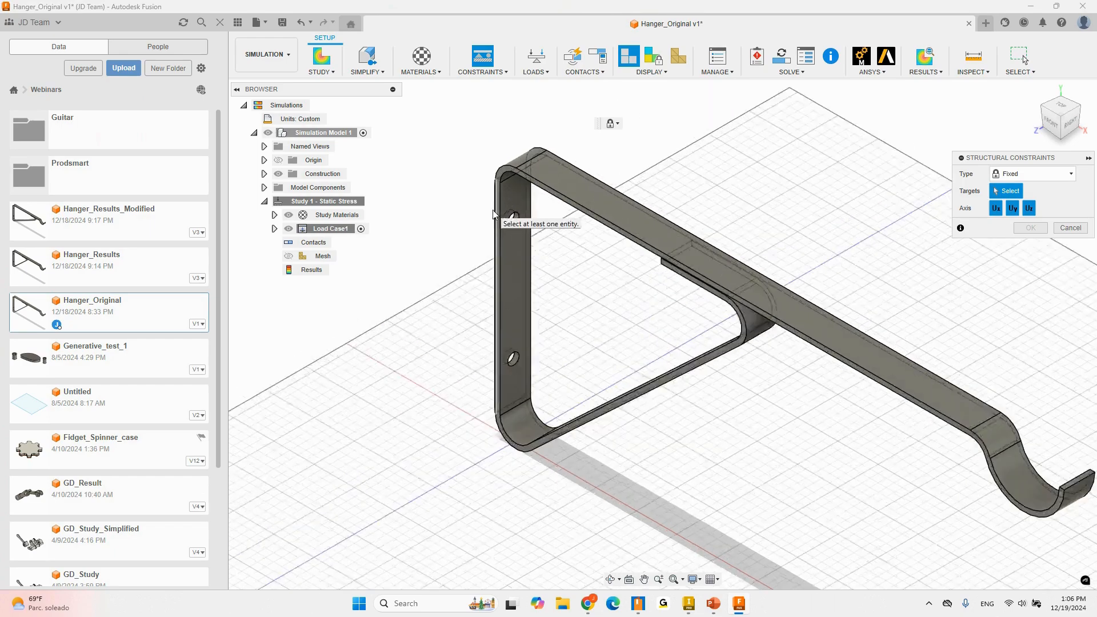
scroll(522, 211, up, 5)
click(503, 189)
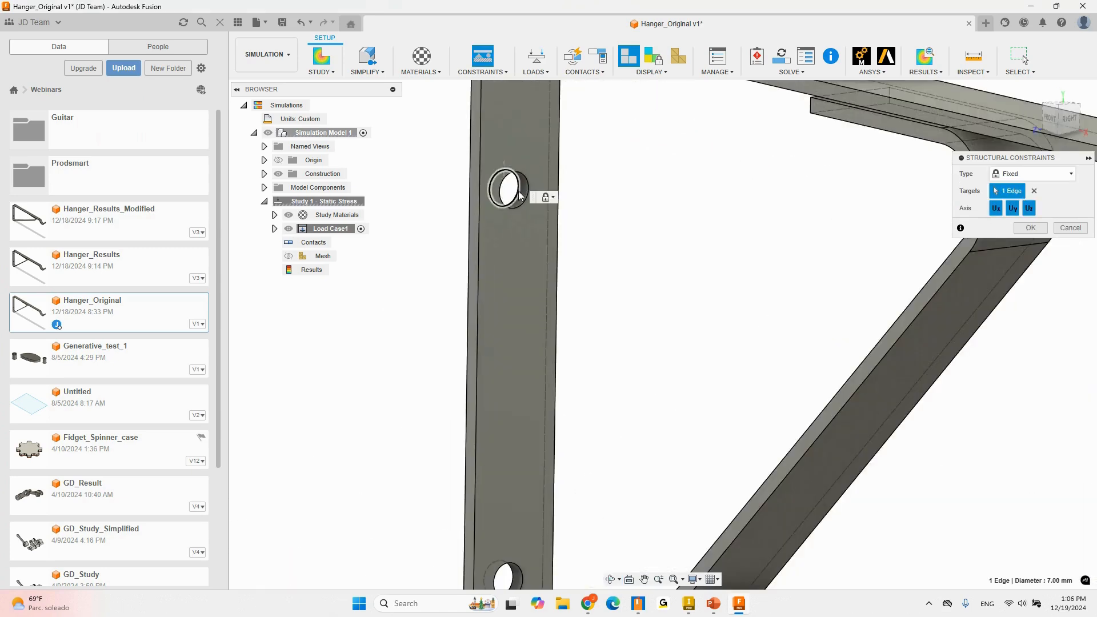
scroll(530, 434, down, 2)
scroll(529, 434, up, 1)
click(1030, 227)
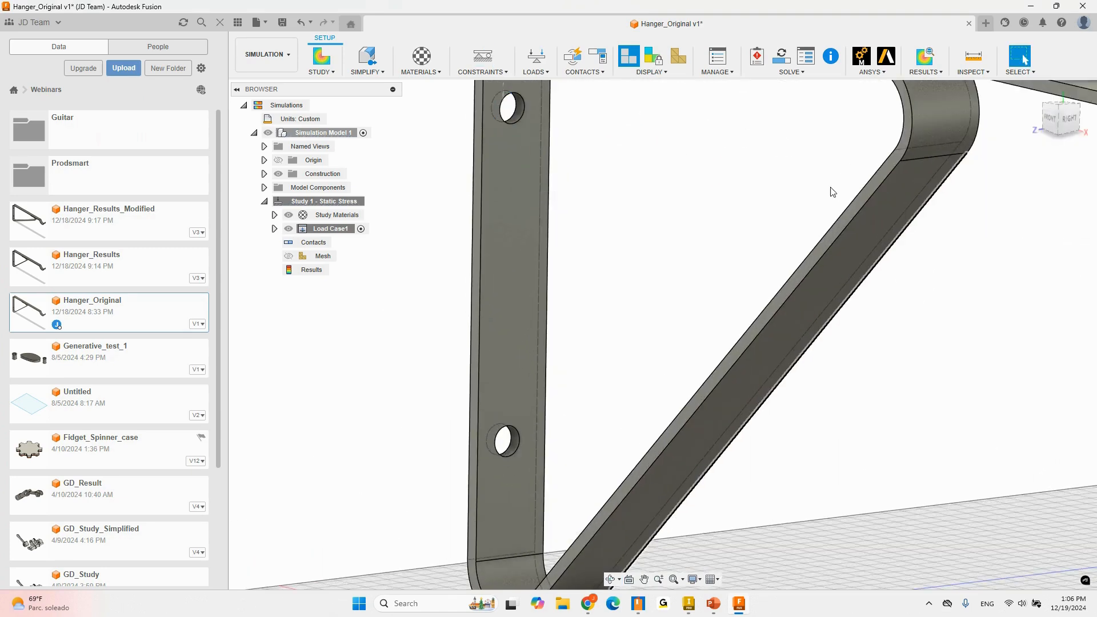
- Apply a Fixed structural constraint in all three axes to the edge of the lower mounting hole
click(505, 75)
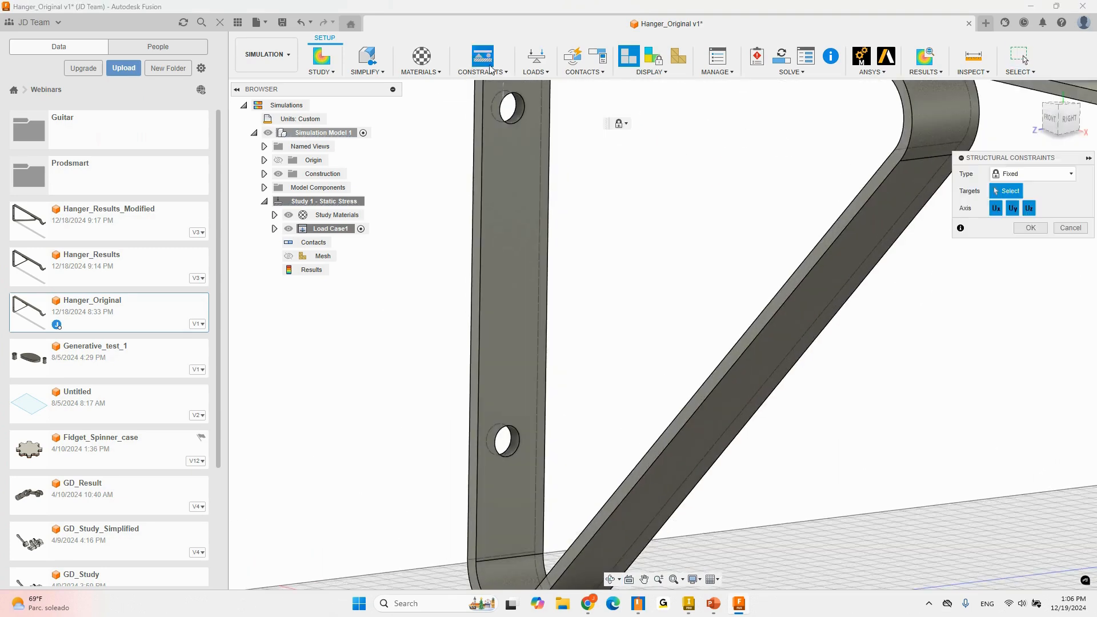
click(504, 441)
scroll(486, 383, down, 3)
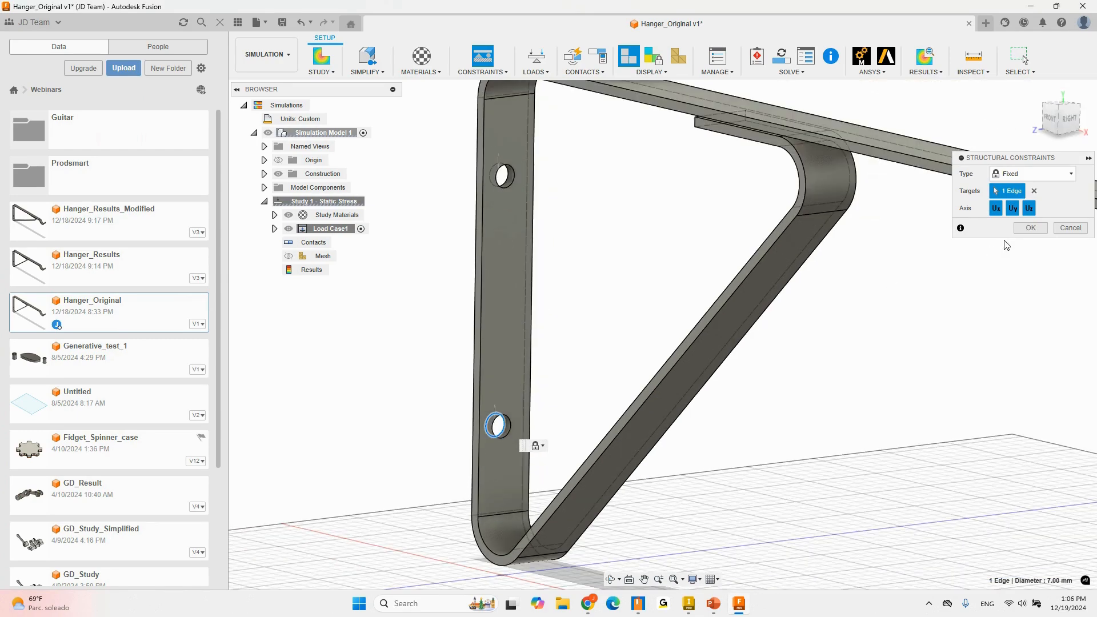
click(1030, 228)
- Start a structural load of type Force on the curved inner face of the hook at the arm's end
shift+middle_drag(602, 196, 612, 250)
scroll(612, 249, down, 4)
shift+middle_drag(743, 228, 811, 220)
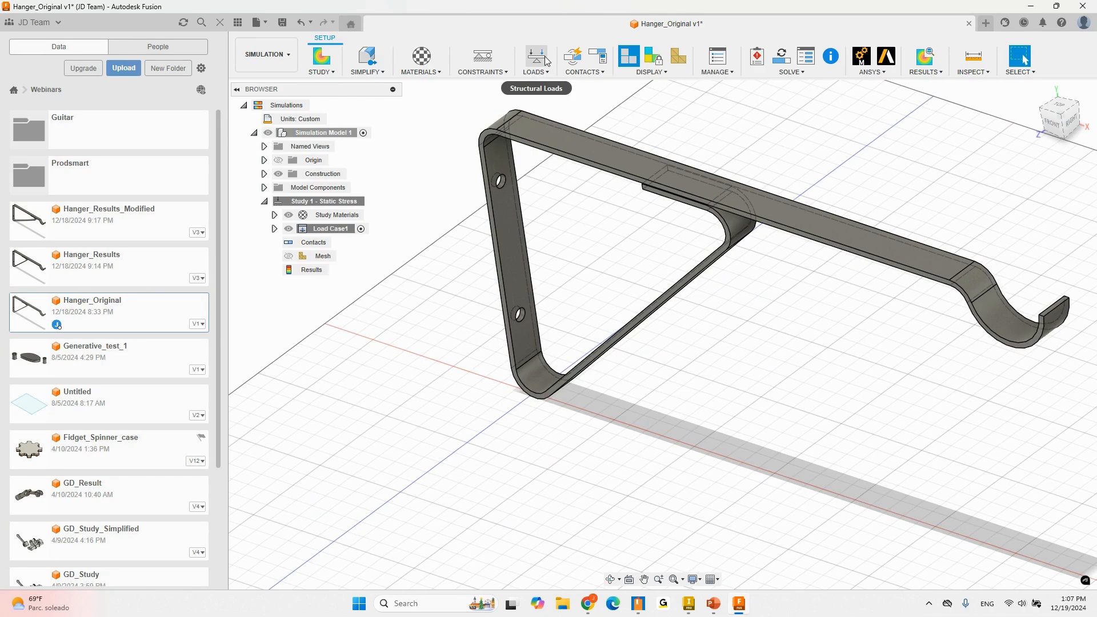
click(546, 61)
middle_drag(880, 230, 725, 238)
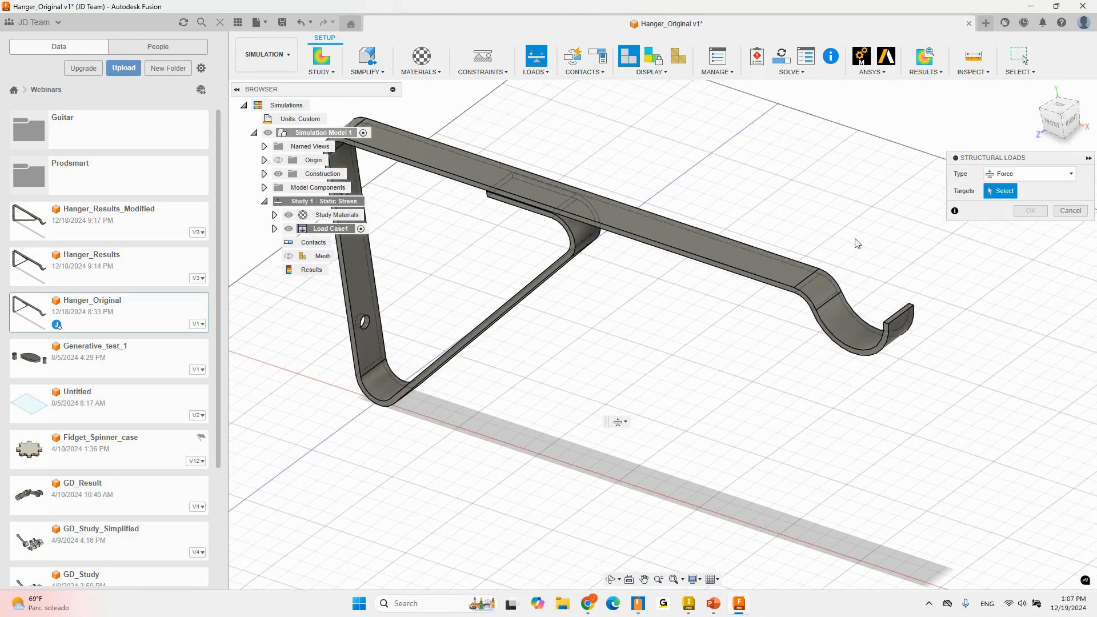
click(842, 317)
shift+middle_drag(840, 257, 790, 311)
scroll(794, 312, down, 2)
scroll(828, 311, up, 5)
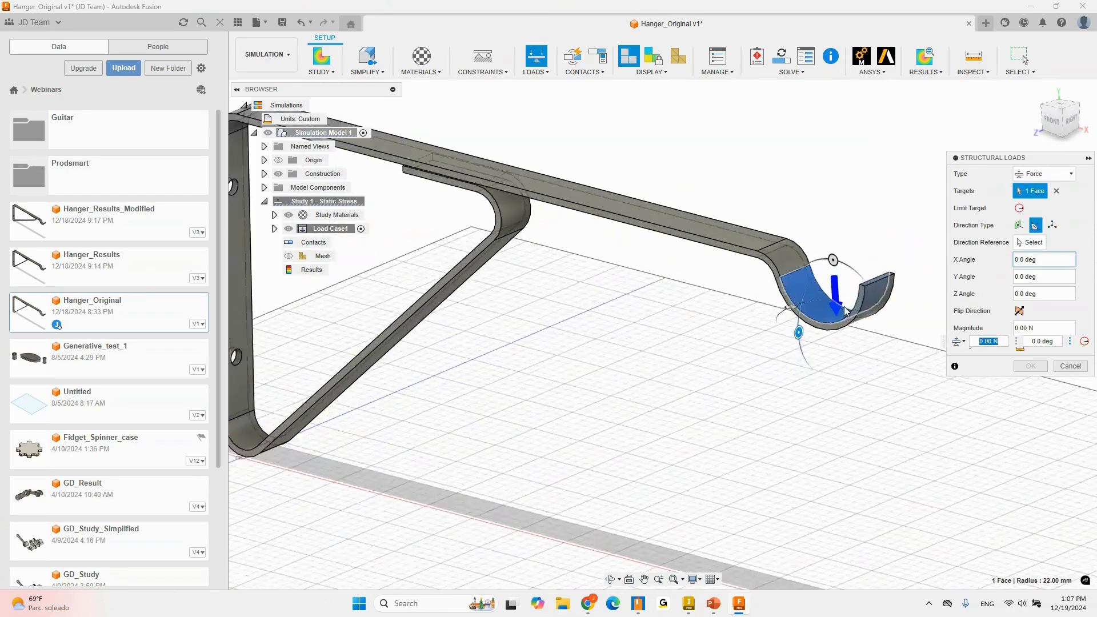
click(1051, 174)
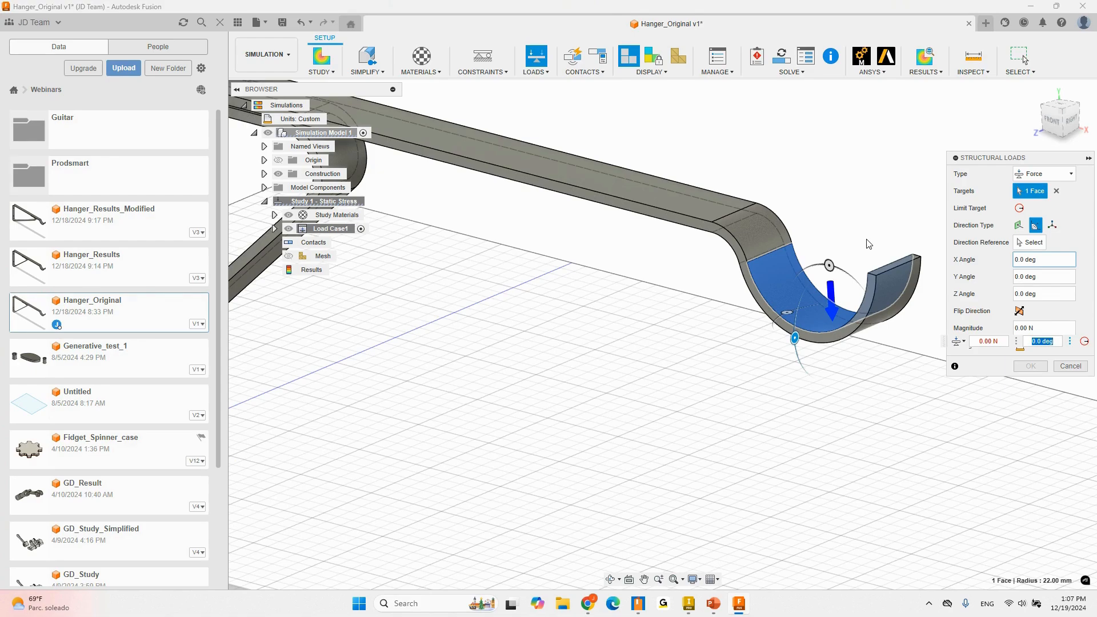
- Change the hook force's units to lbforce, set its magnitude to 1 lbforce and create the load
shift+middle_drag(869, 206, 794, 200)
click(1074, 327)
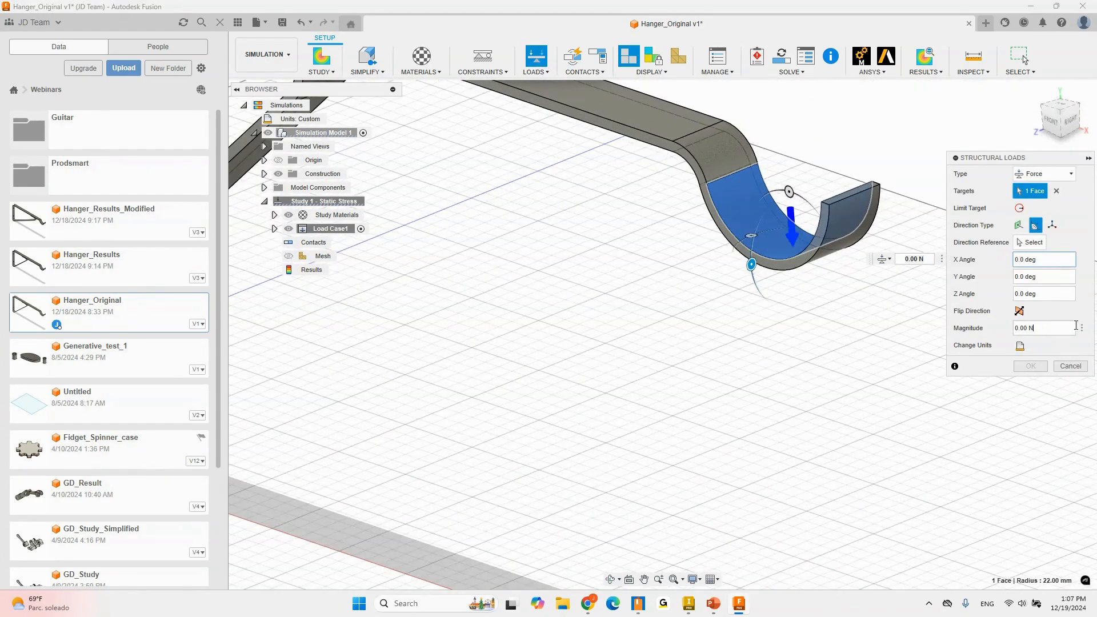
click(1021, 348)
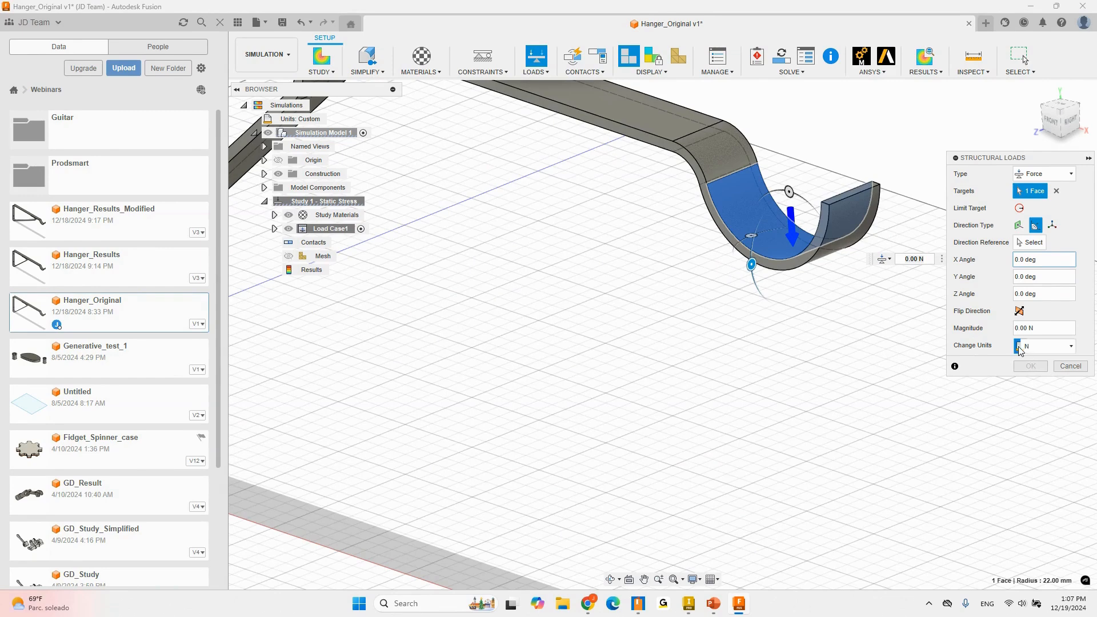
click(1058, 347)
click(1034, 375)
double_click(1032, 328)
drag(1009, 166, 968, 196)
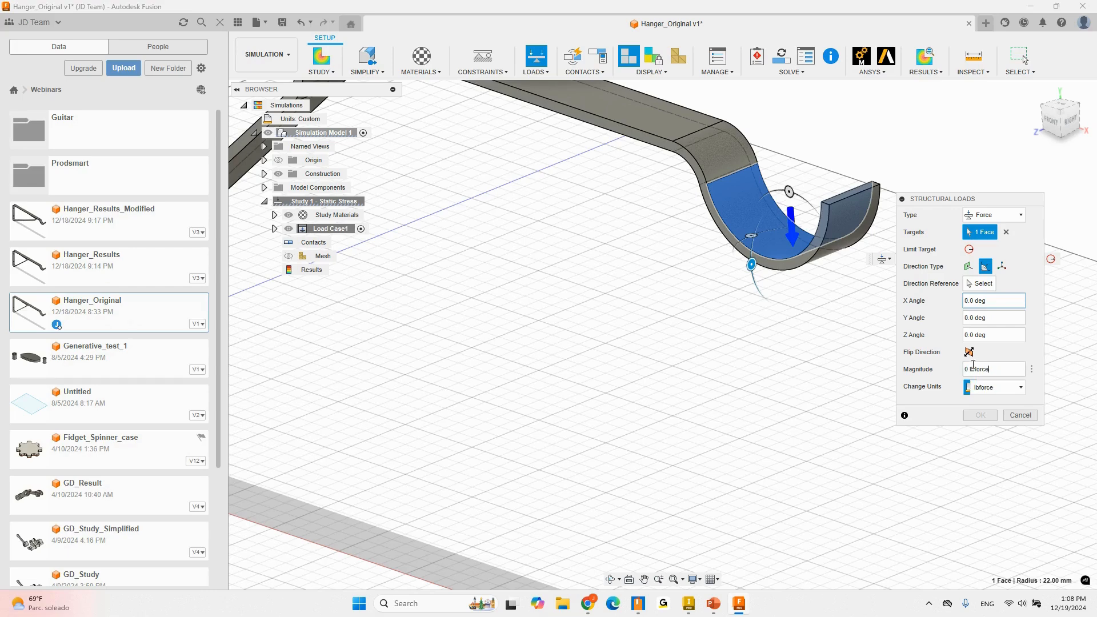
text(1)
click(981, 416)
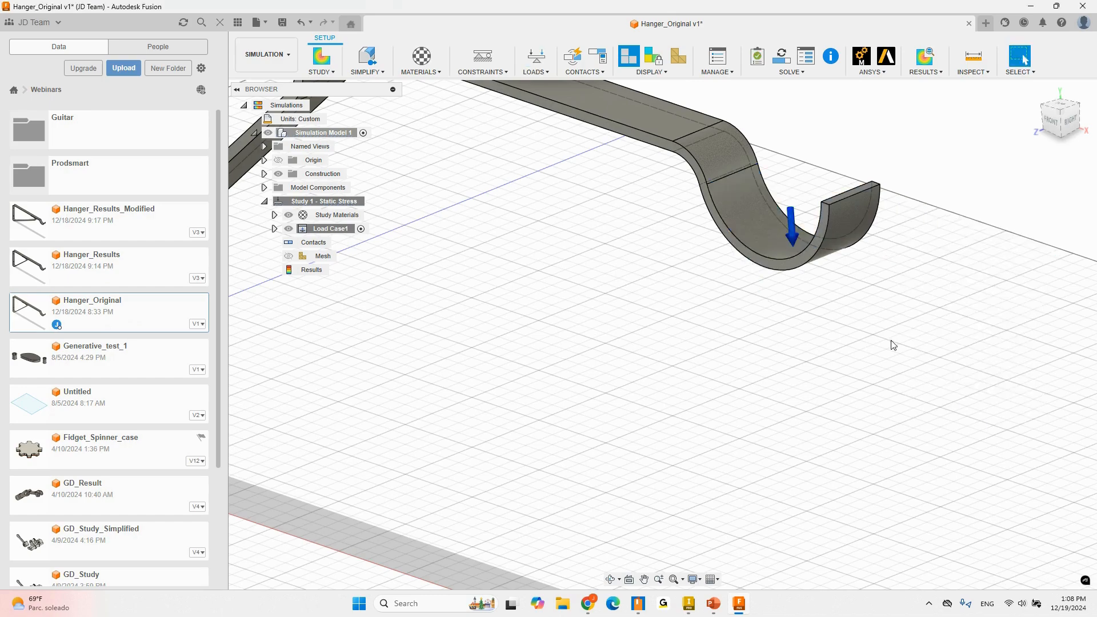
- Open the mesh settings of the Static Stress study and reduce the model-based average element size to about 3%
shift+middle_drag(884, 333, 776, 301)
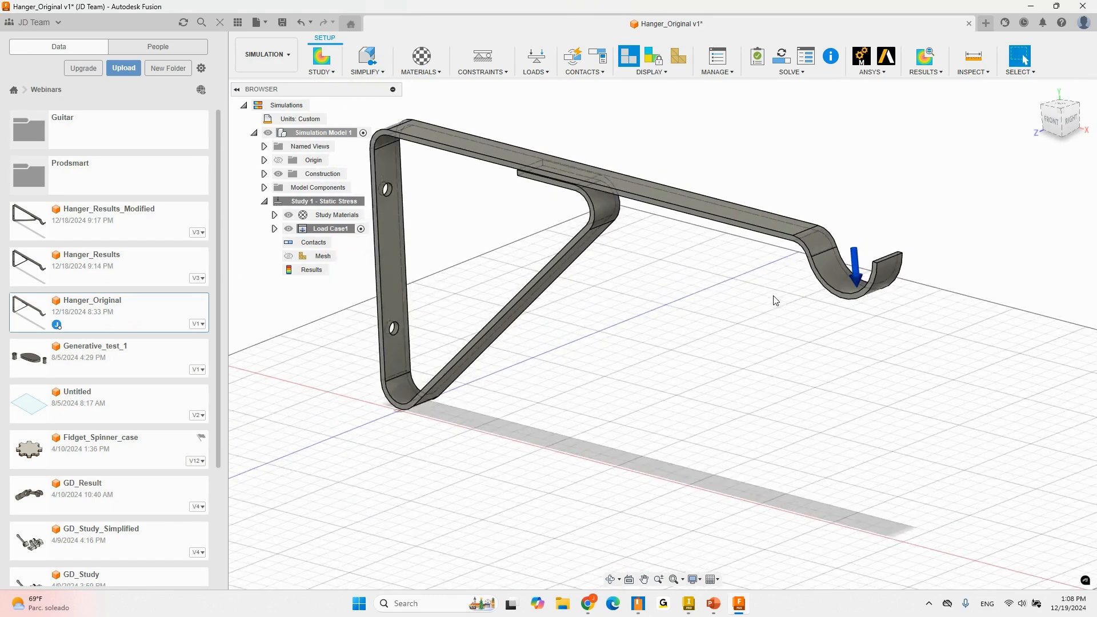
scroll(663, 194, up, 2)
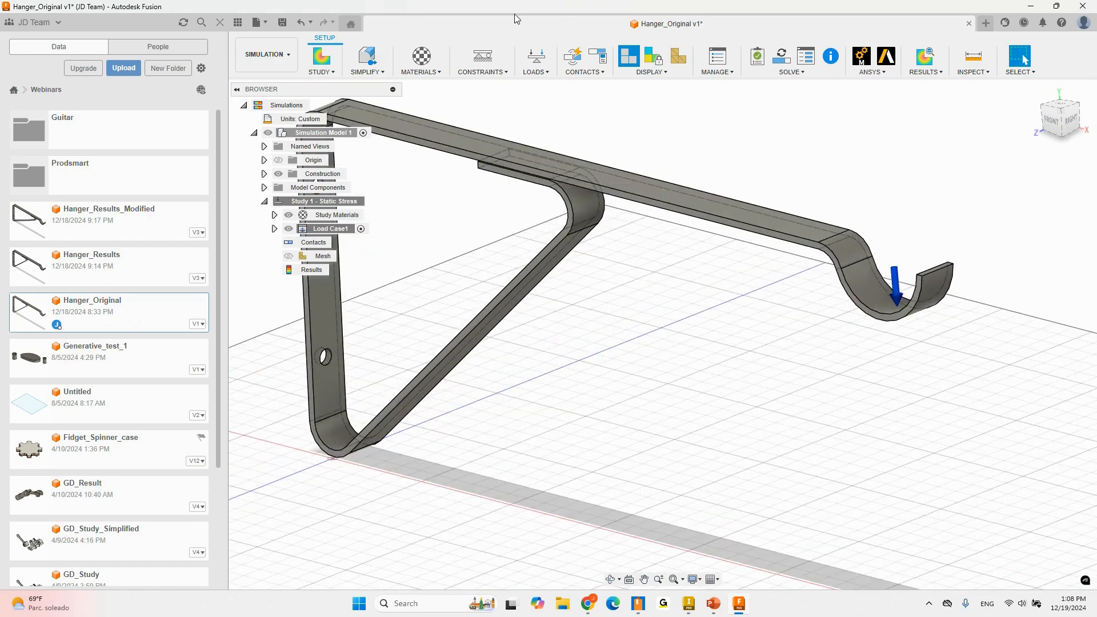
right_click(320, 257)
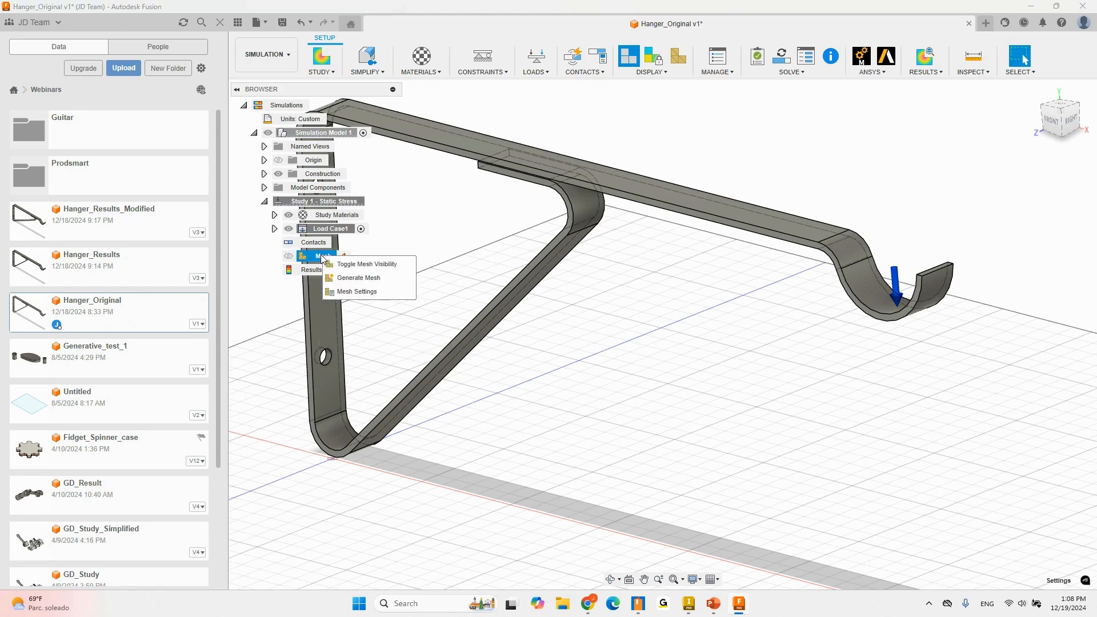
click(373, 291)
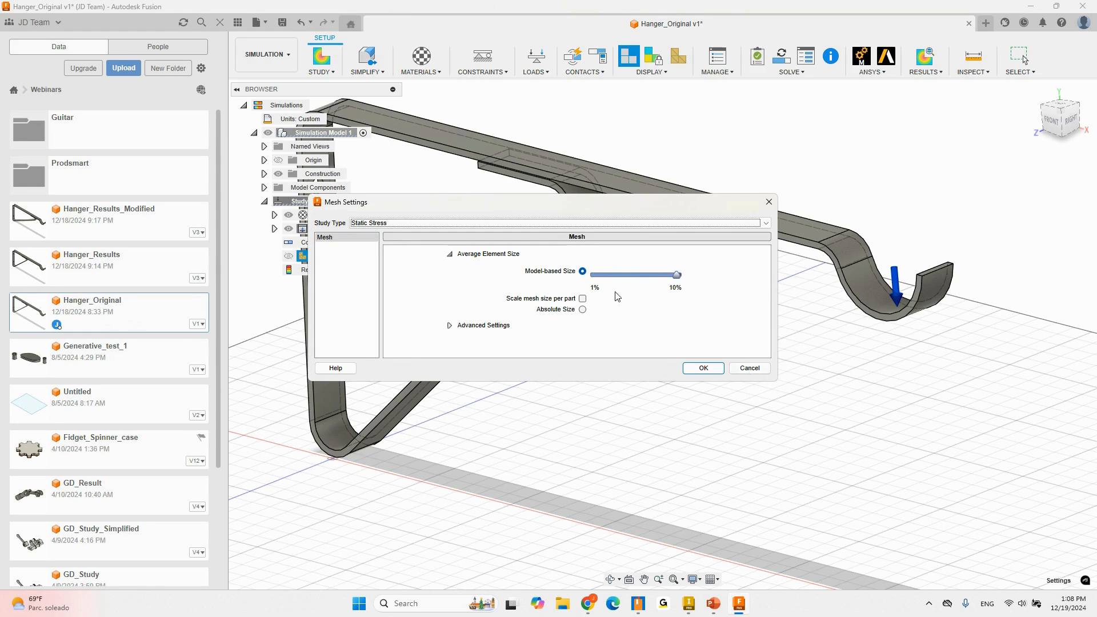
click(632, 226)
click(632, 225)
drag(676, 275, 614, 283)
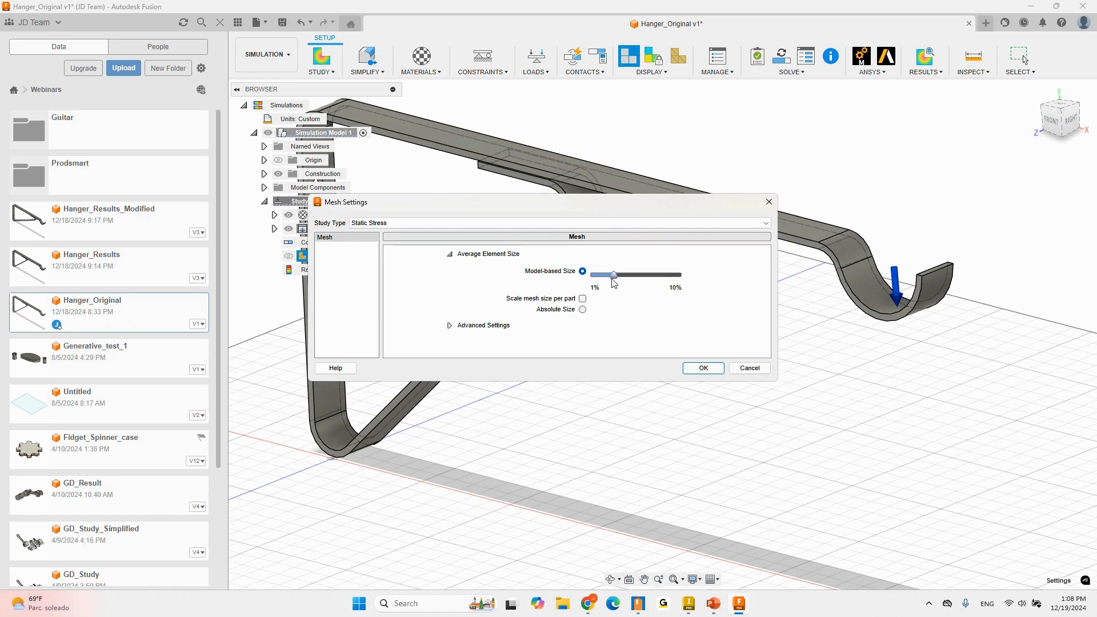
- Expand the advanced mesh settings, keep the element order at Parabolic and accept the mesh settings
click(450, 325)
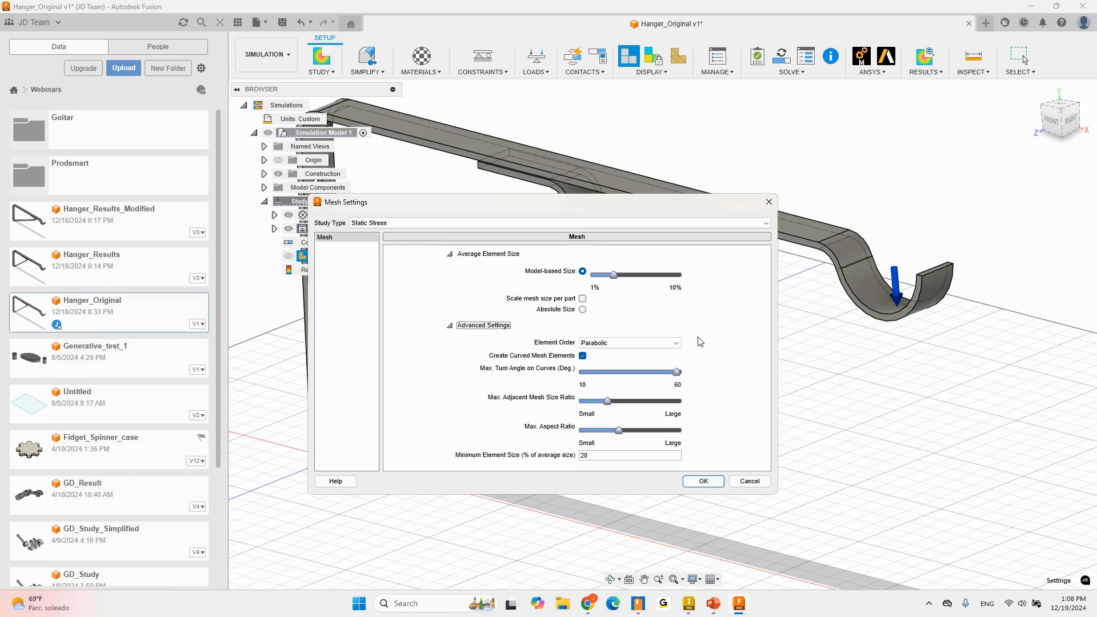
click(673, 344)
click(636, 344)
click(636, 345)
click(703, 481)
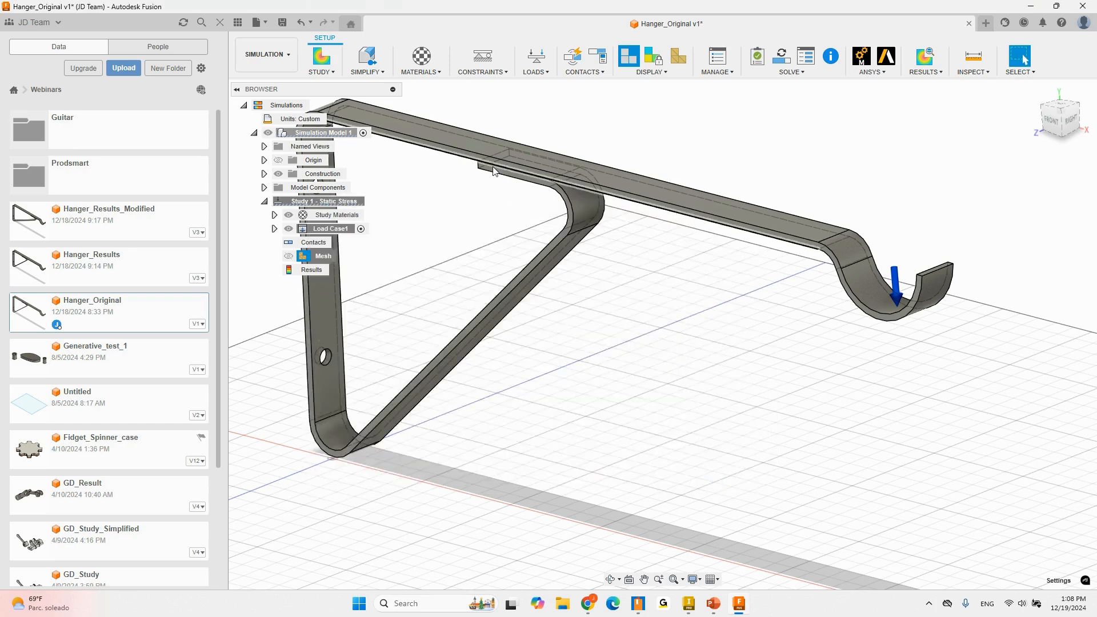
- Generate the mesh for the hanger and inspect it across the arm, brace and mounting plate
right_click(327, 256)
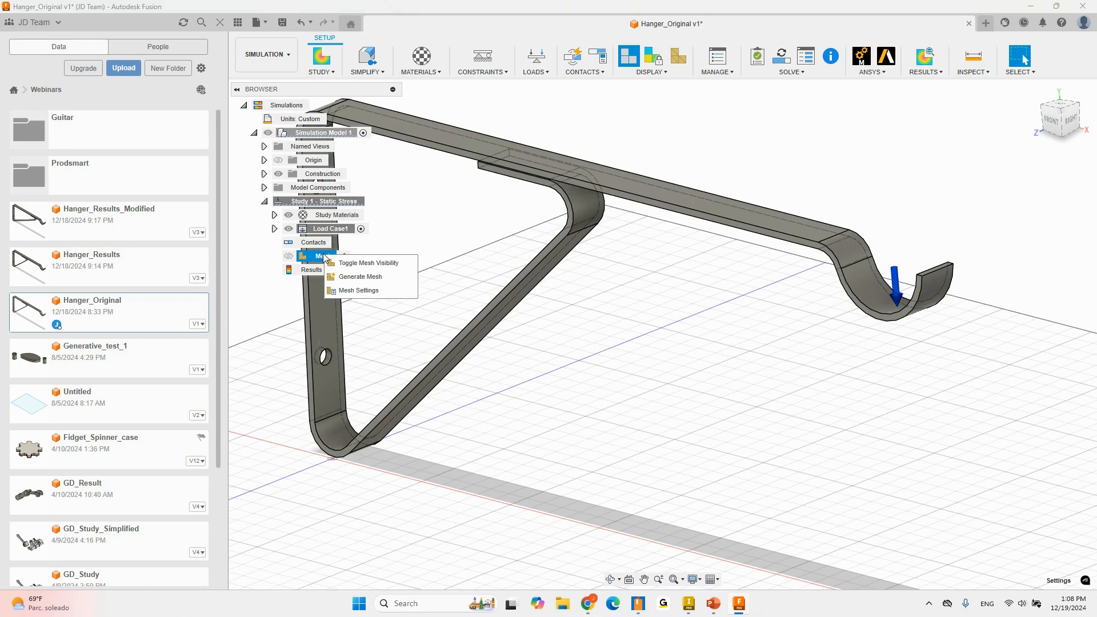
click(374, 276)
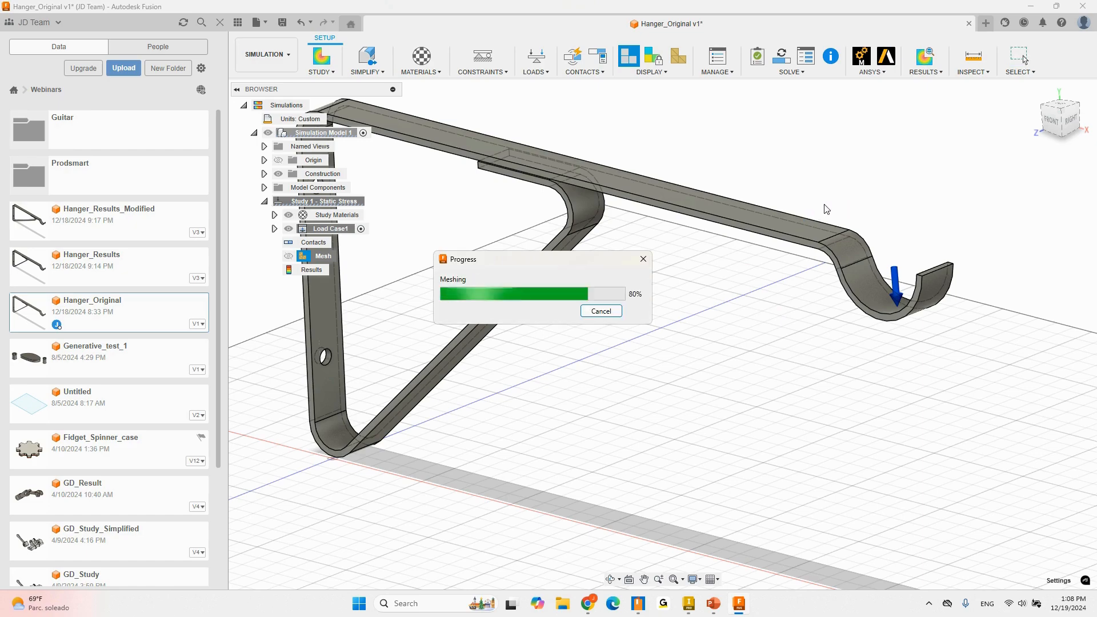
shift+middle_drag(786, 387, 831, 311)
scroll(879, 300, down, 3)
scroll(749, 244, up, 3)
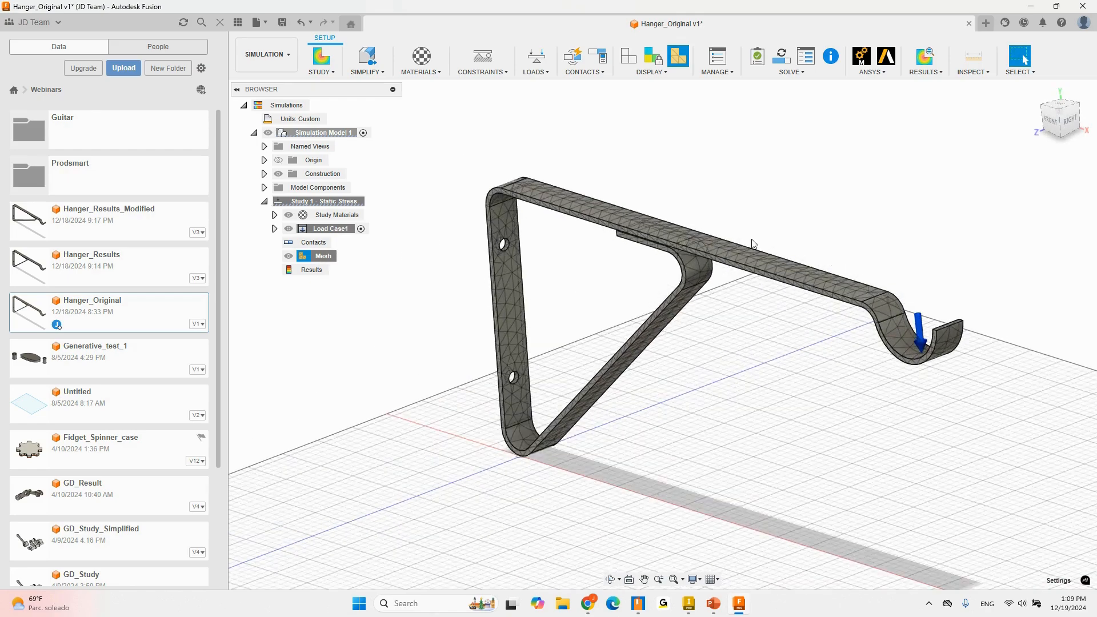
shift+middle_drag(752, 238, 760, 246)
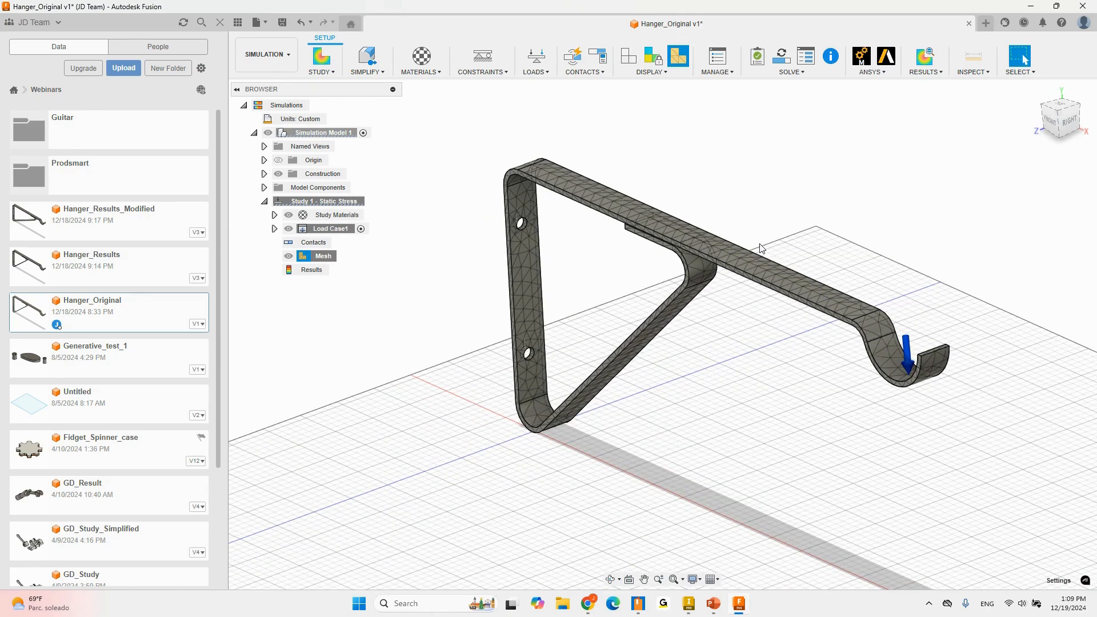
scroll(762, 247, up, 3)
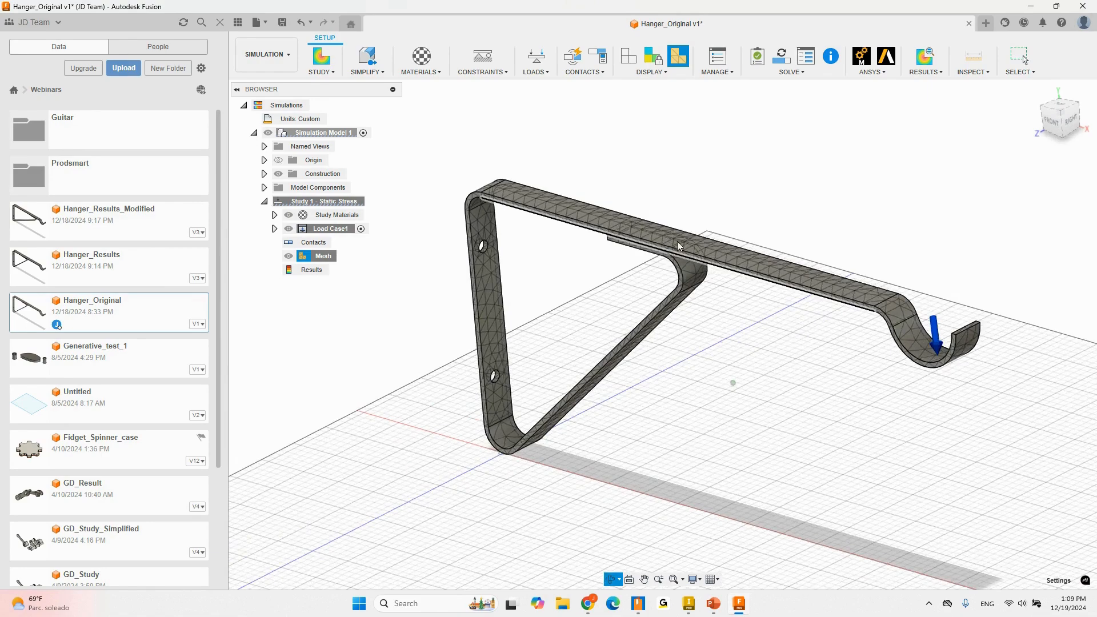
shift+middle_drag(768, 247, 788, 268)
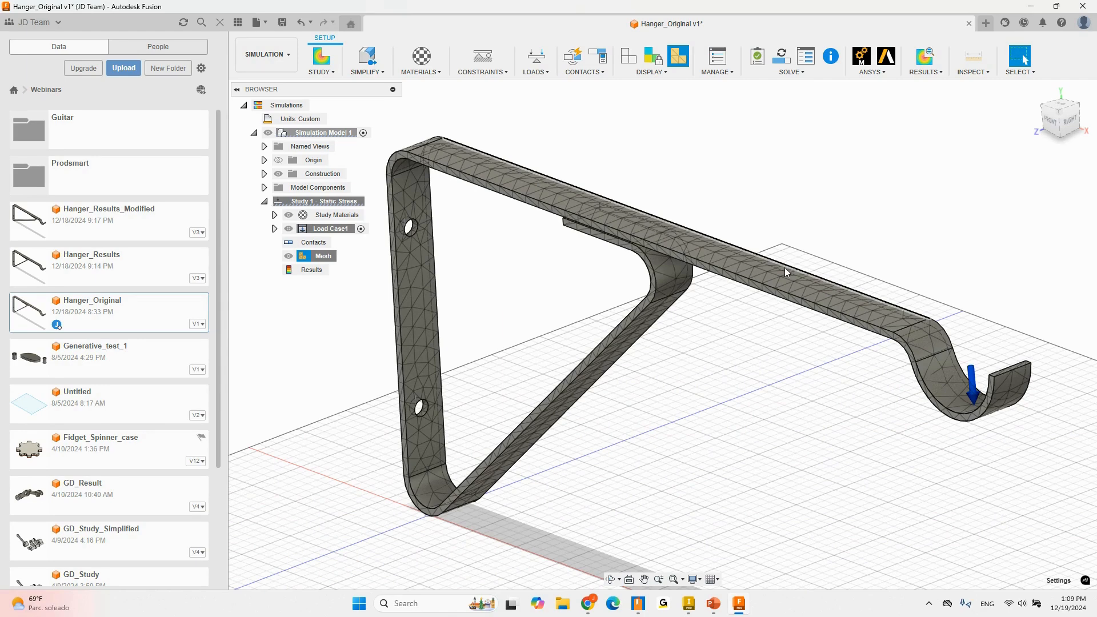
click(665, 72)
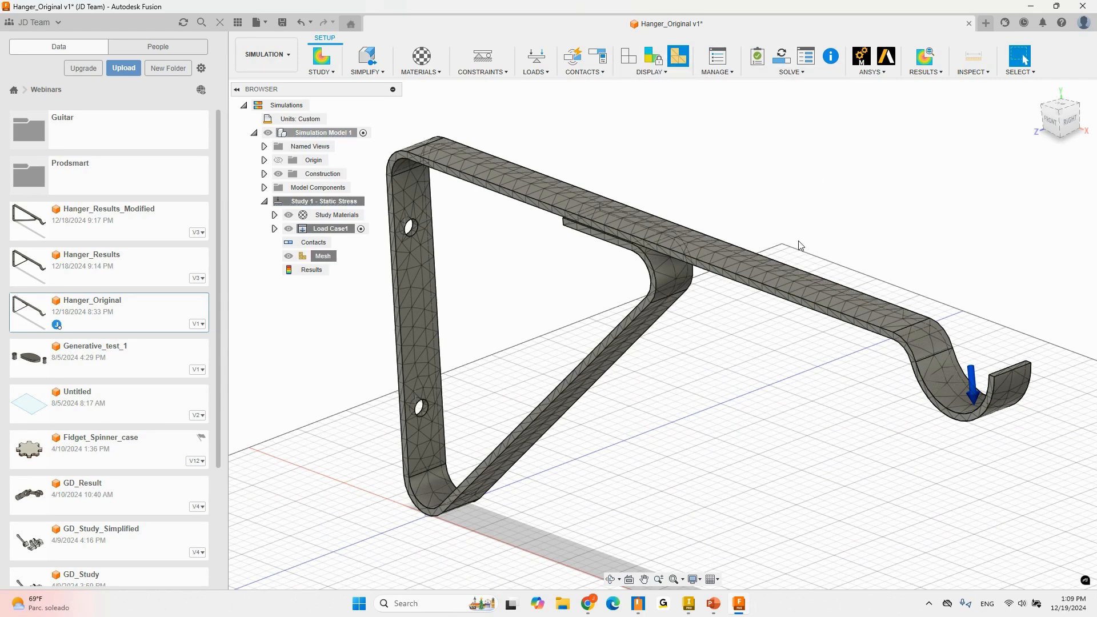
click(732, 76)
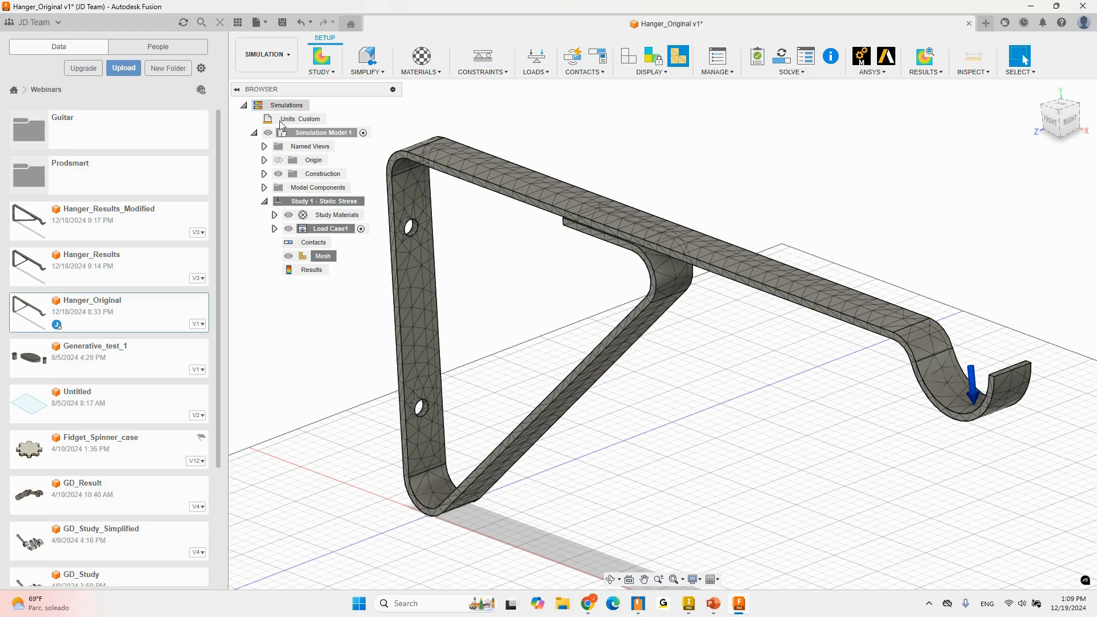
- Run the pre-check on the hanger's static stress study and dismiss its report
scroll(760, 380, down, 3)
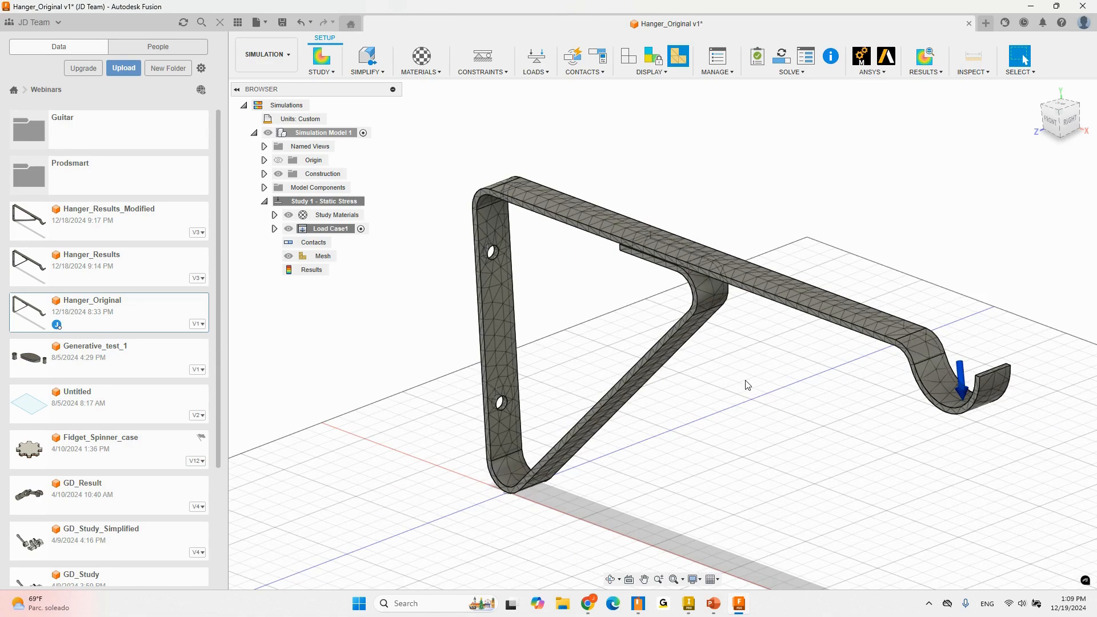
click(759, 63)
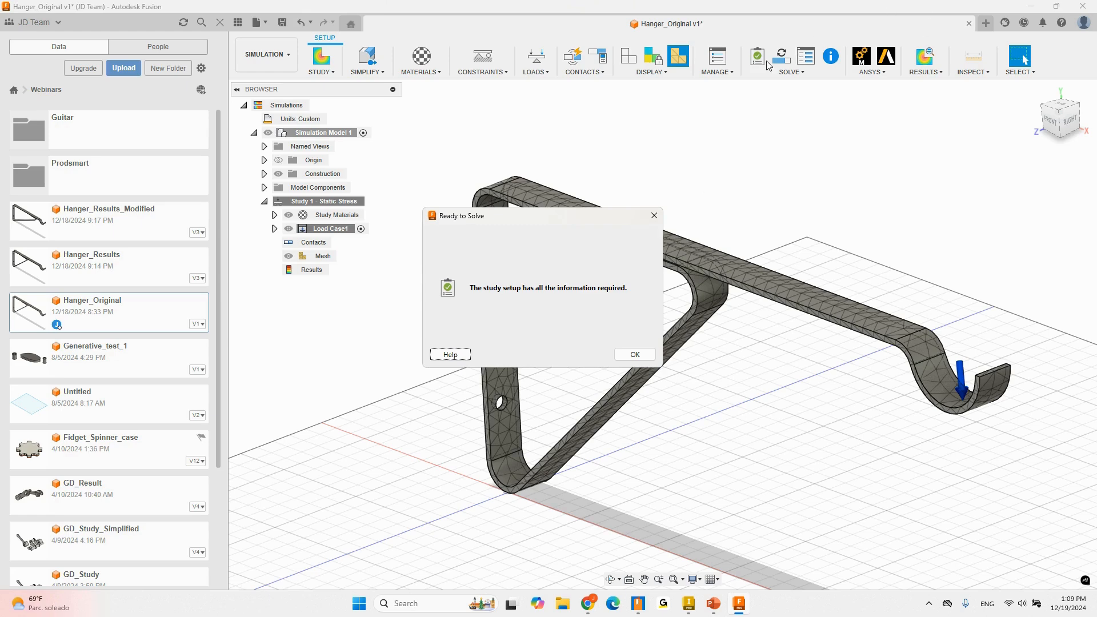
click(654, 216)
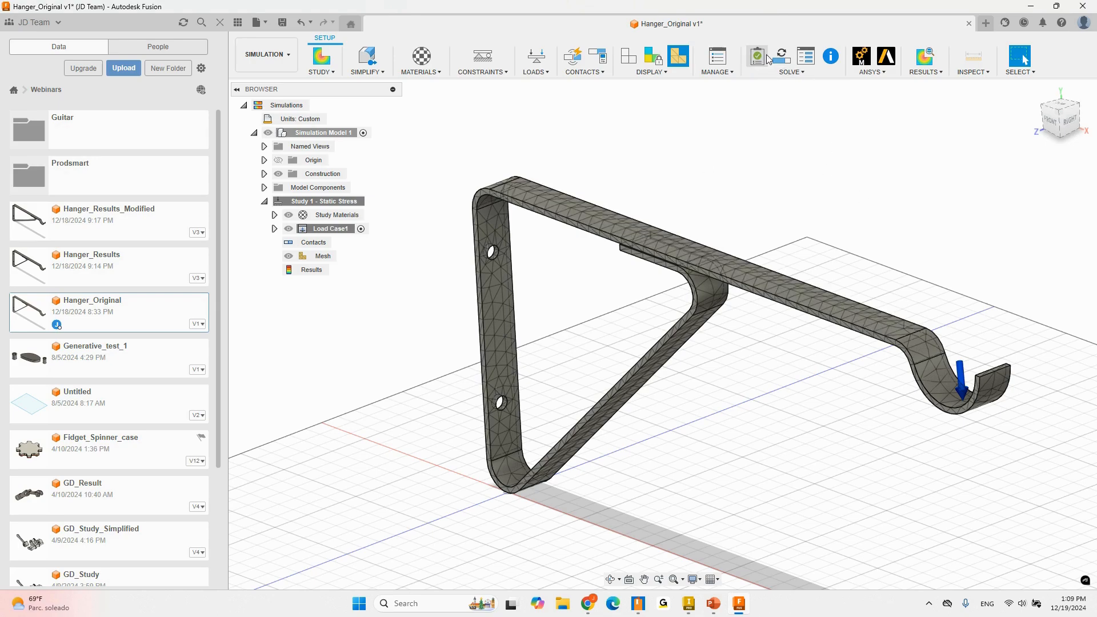
- Review the Solve dialog for Study 1 - Static Stress and close it without solving
click(785, 61)
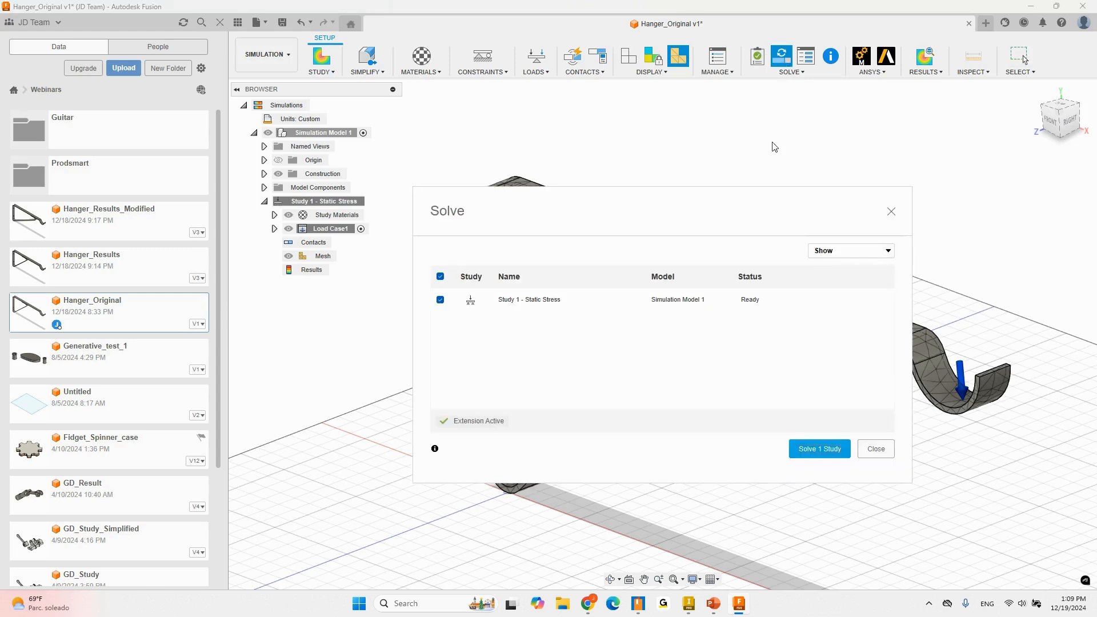
drag(741, 211, 701, 162)
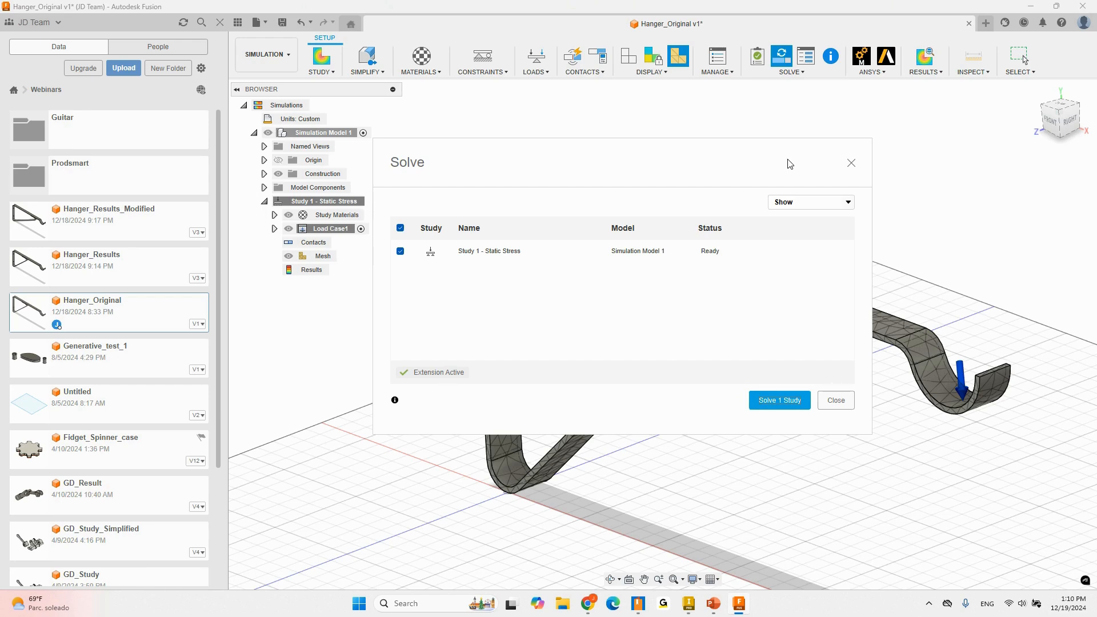
click(835, 401)
- Look through the available Fusion extensions, including Simulation, and close the overview
click(1023, 24)
click(1006, 22)
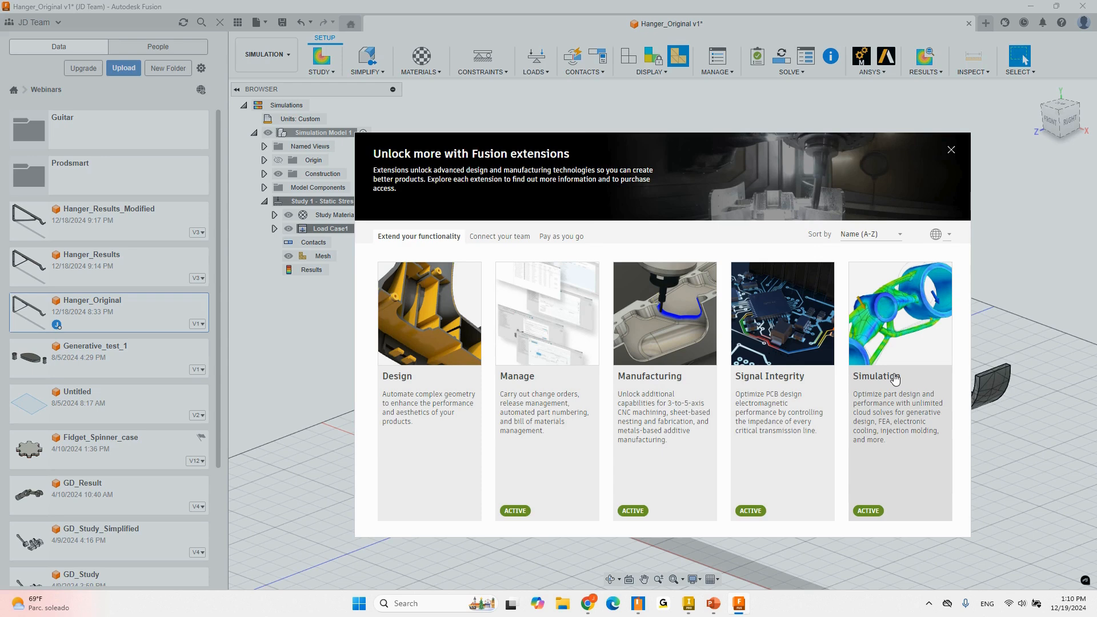
click(951, 151)
click(1003, 24)
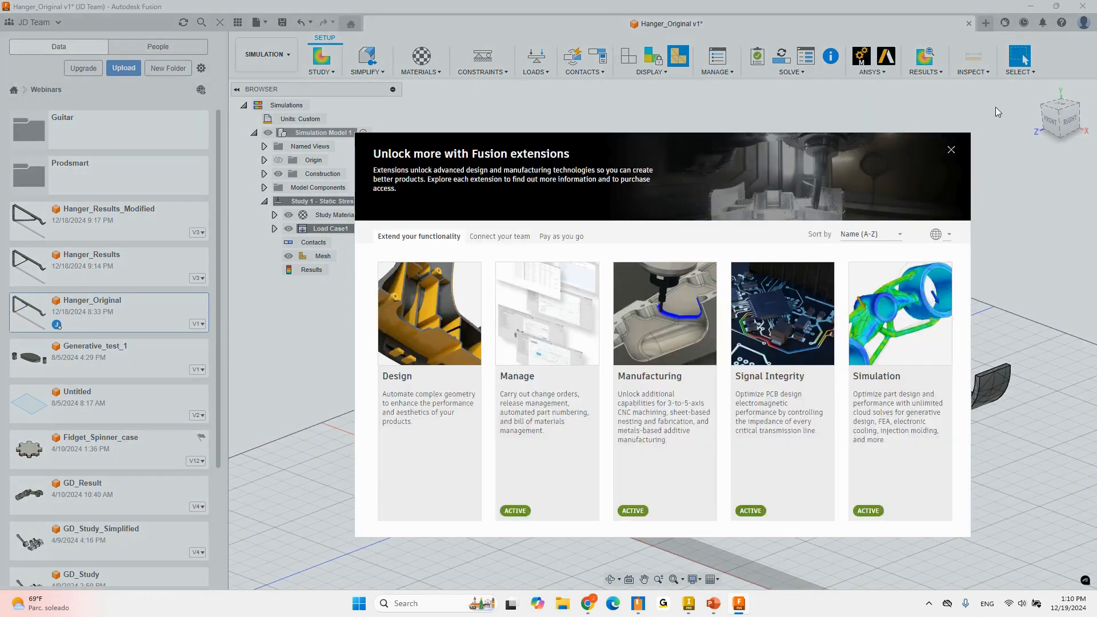
click(951, 151)
- Reopen the Solve dialog to check the solve option for Study 1, and leave it without starting the solve
click(774, 56)
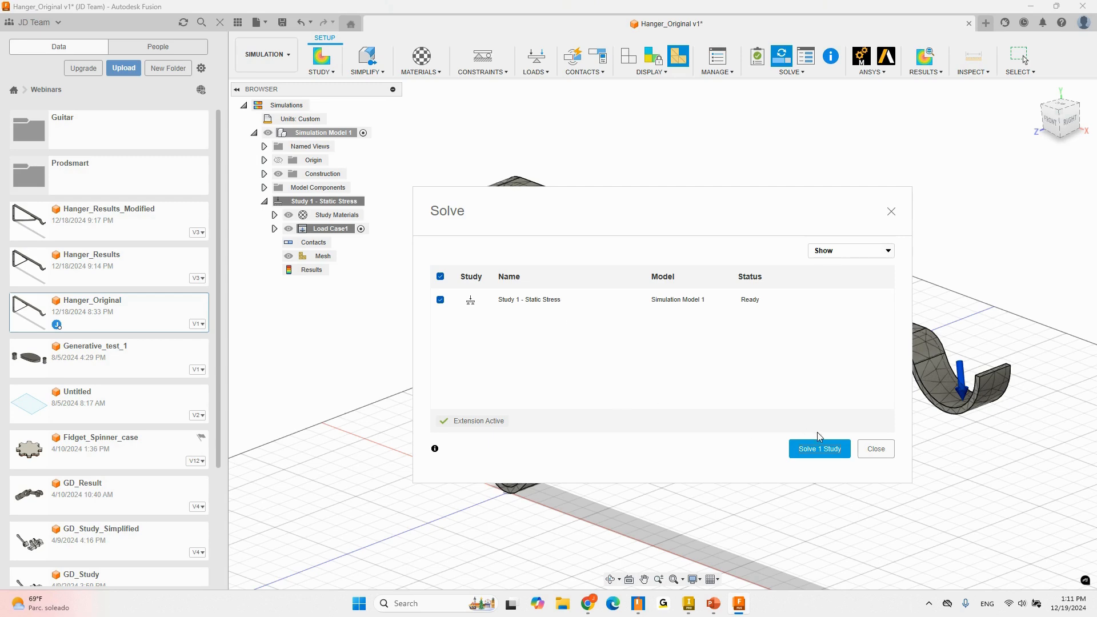
click(829, 449)
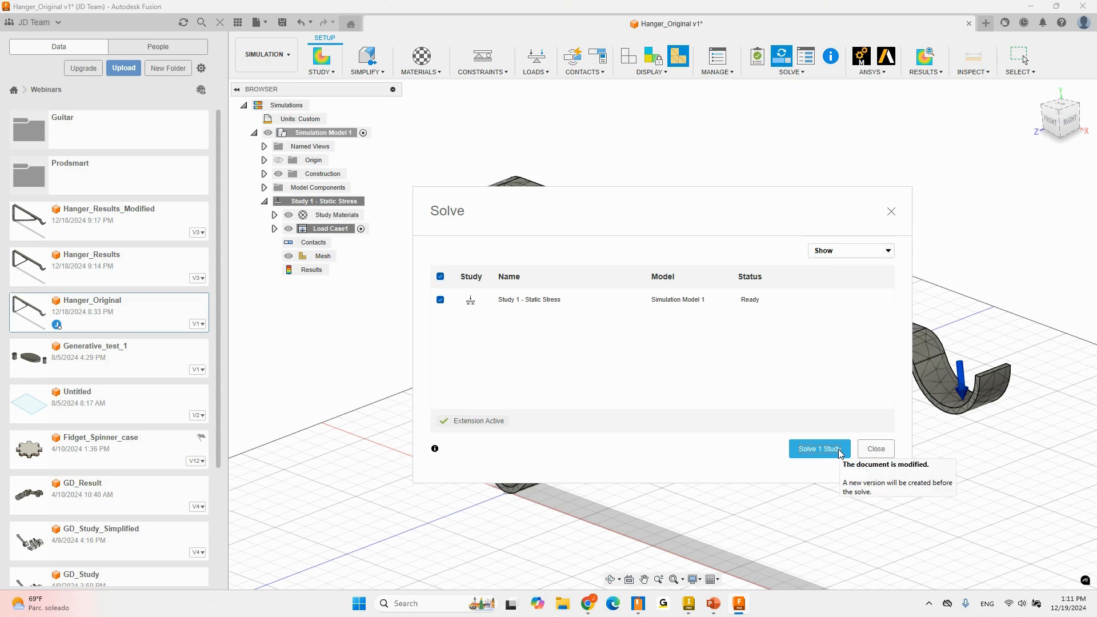
click(875, 448)
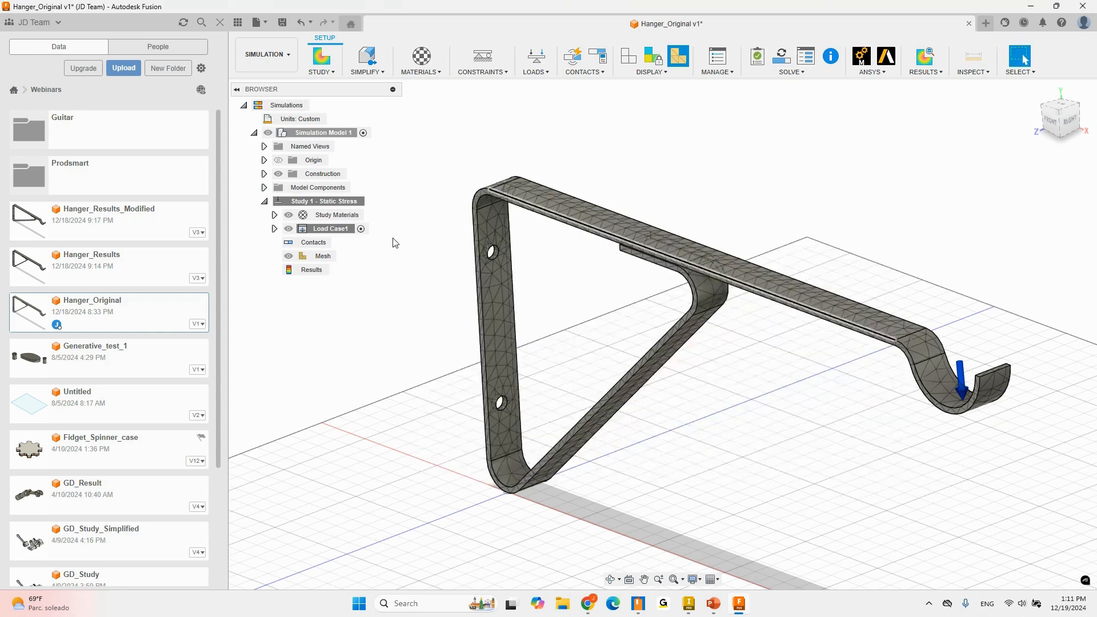
- Open the Hanger_Results design, activate Study 1 - Static Stress and display its results
double_click(130, 267)
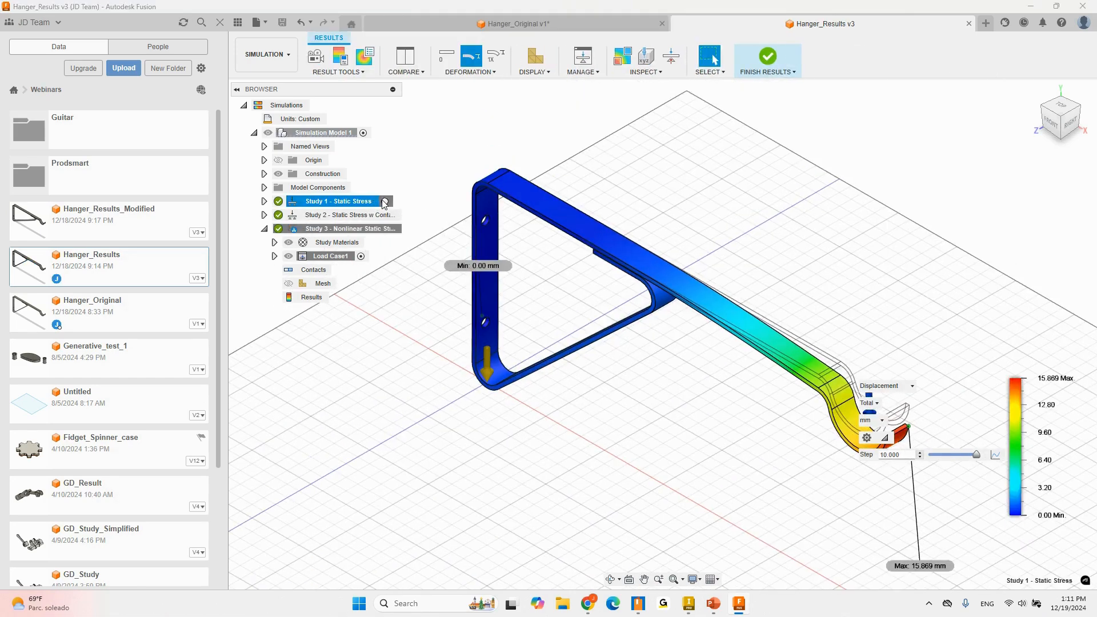
click(384, 202)
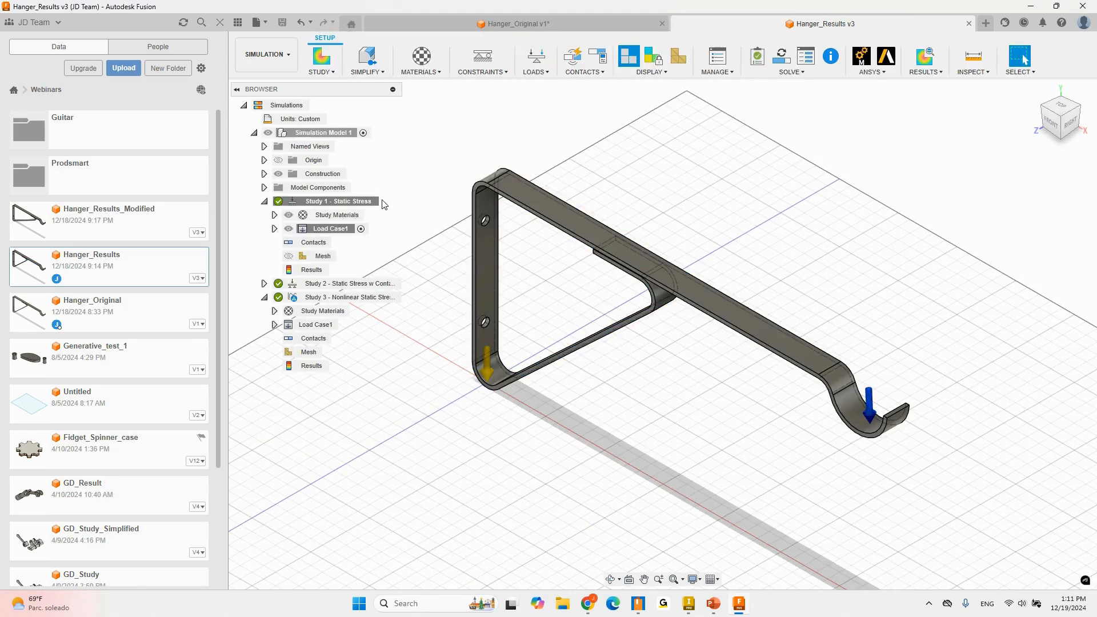
right_click(317, 270)
click(338, 279)
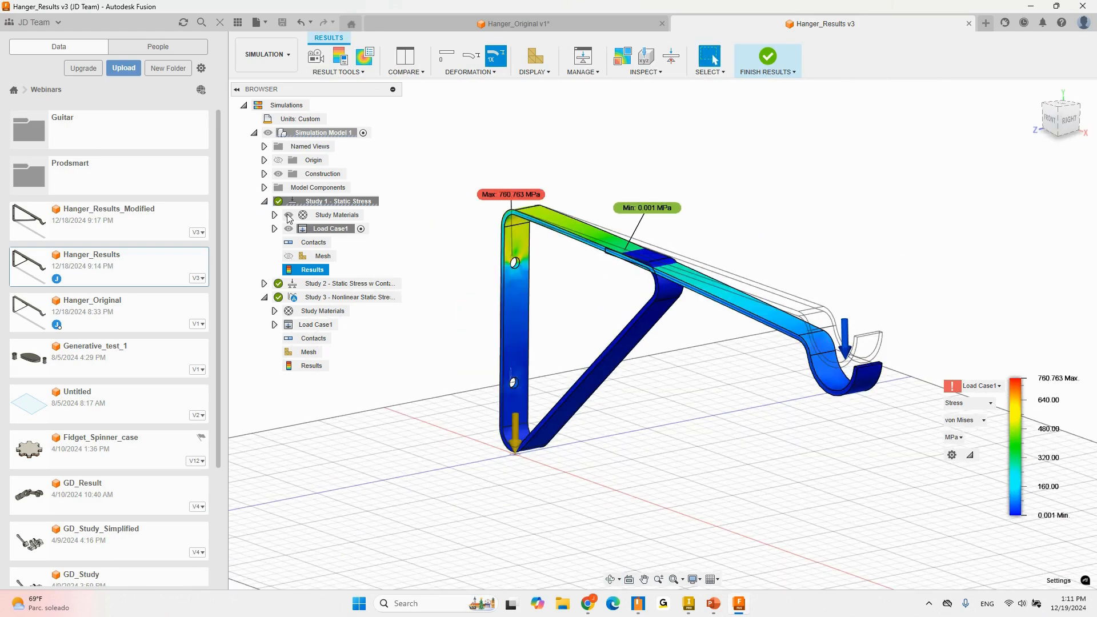
- Examine the von Mises stress distribution on the hanger's mounting plate, upper bend and arm, and check which result types are available
key(ctrl)
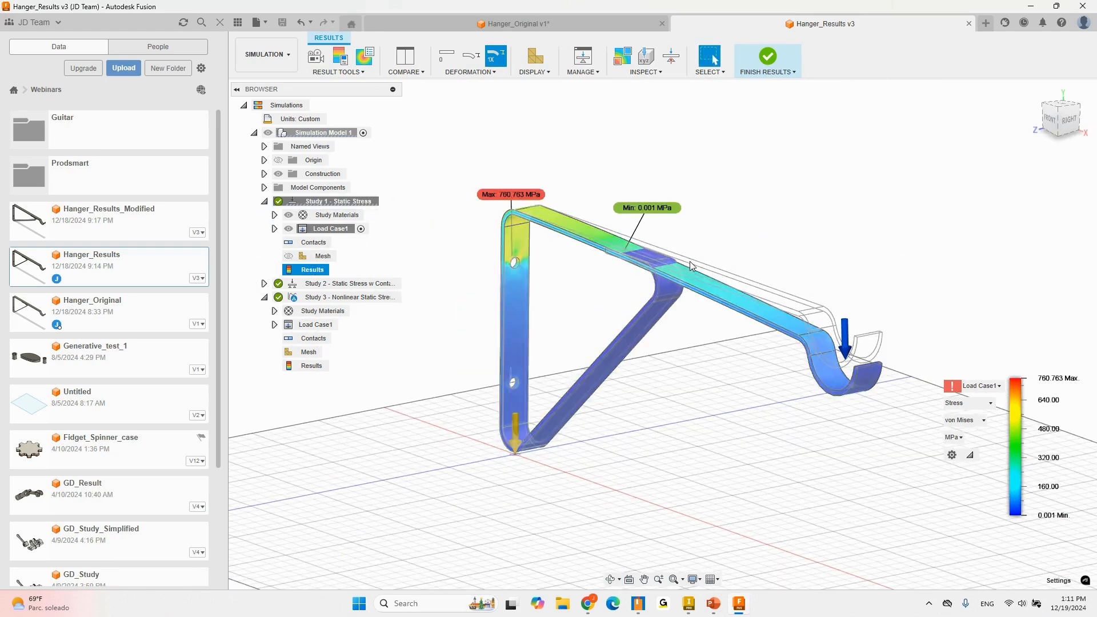
scroll(580, 227, up, 3)
shift+middle_drag(604, 228, 674, 194)
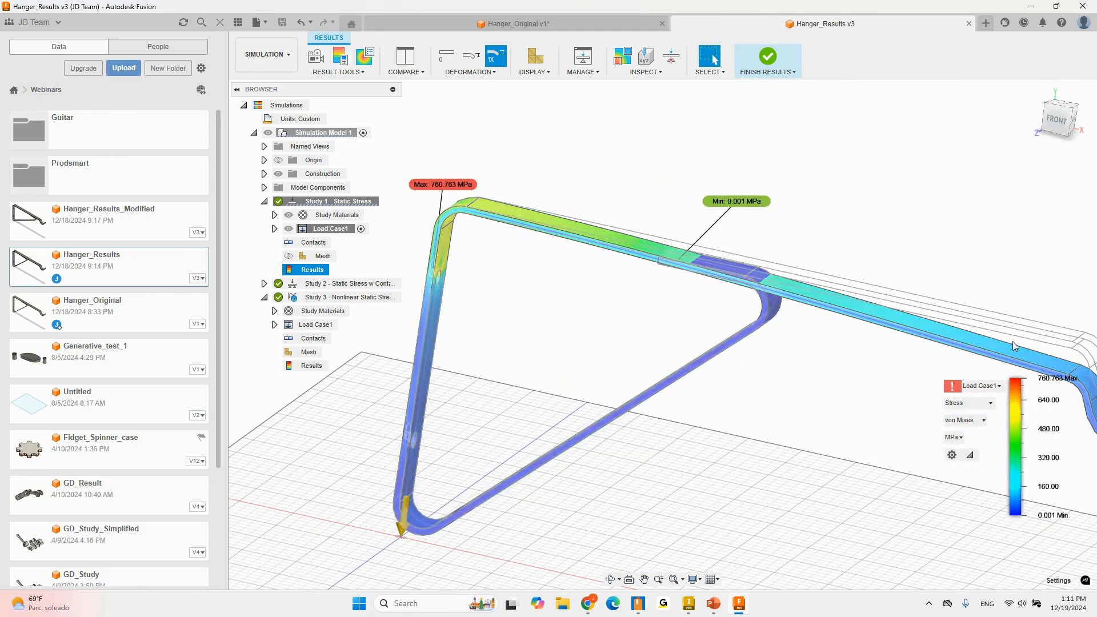
click(975, 404)
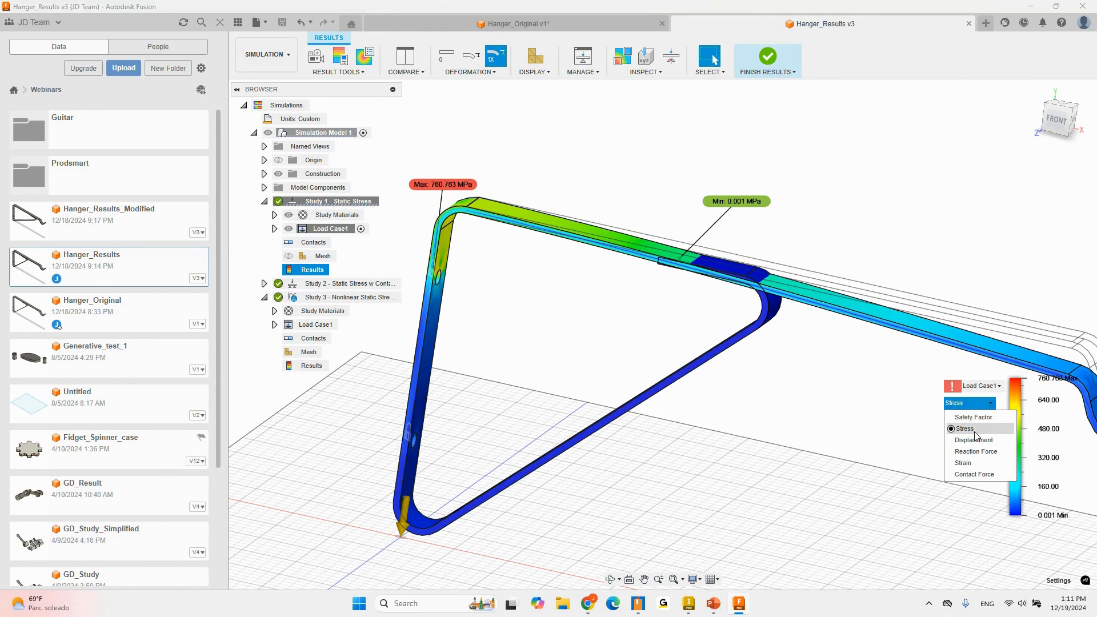
click(987, 283)
shift+middle_drag(705, 320, 610, 274)
scroll(591, 273, up, 10)
scroll(610, 272, up, 2)
scroll(856, 310, down, 4)
shift+middle_drag(667, 303, 877, 241)
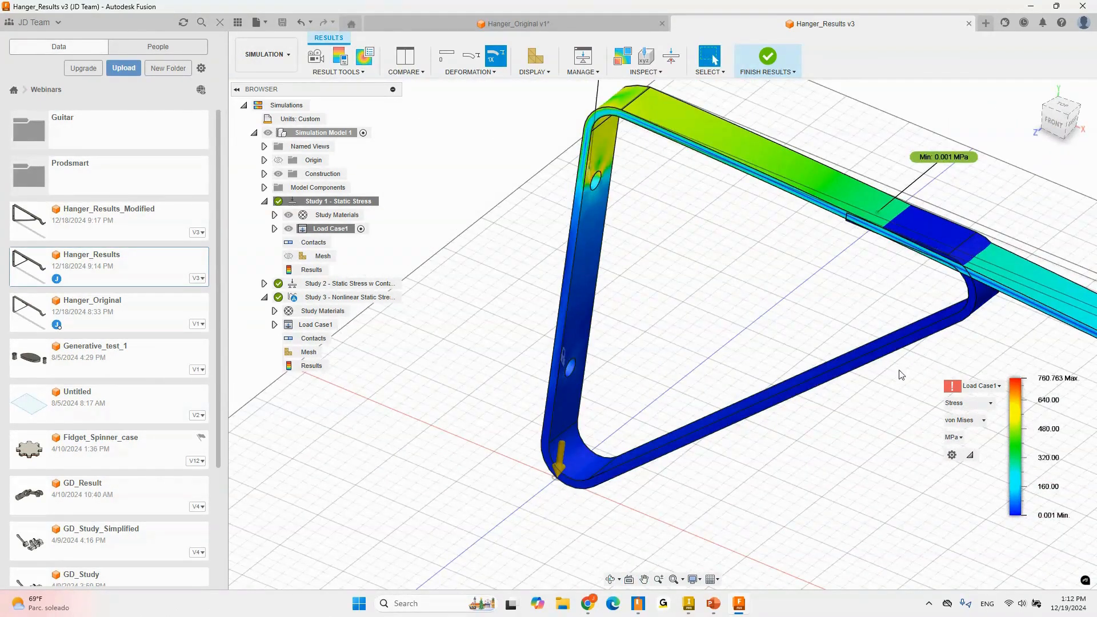
- Plot the total displacement, inspect the deflection of the arm and hook, and check the unit options while keeping mm
click(990, 404)
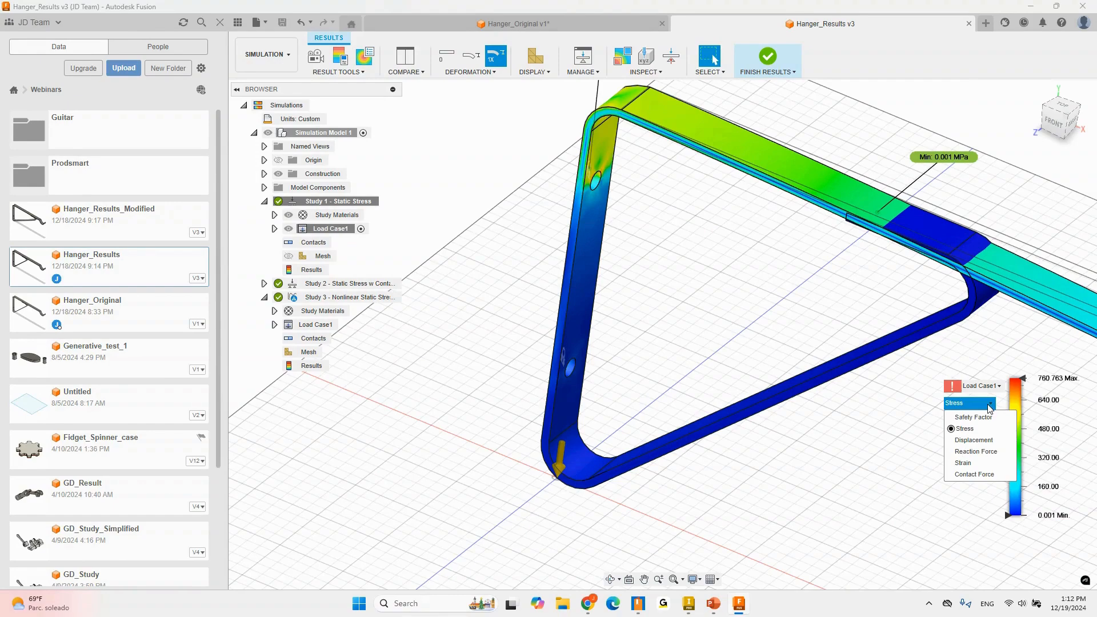
click(973, 440)
scroll(747, 403, down, 2)
scroll(747, 403, down, 4)
scroll(914, 367, up, 2)
middle_drag(916, 368, 775, 325)
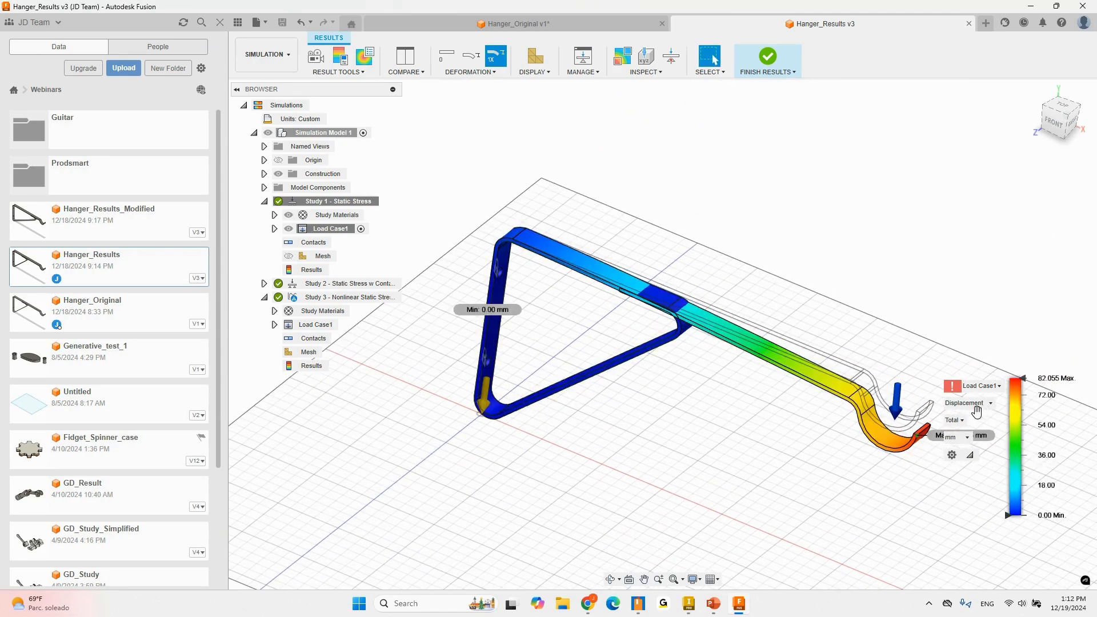
shift+middle_drag(977, 412, 973, 434)
click(968, 438)
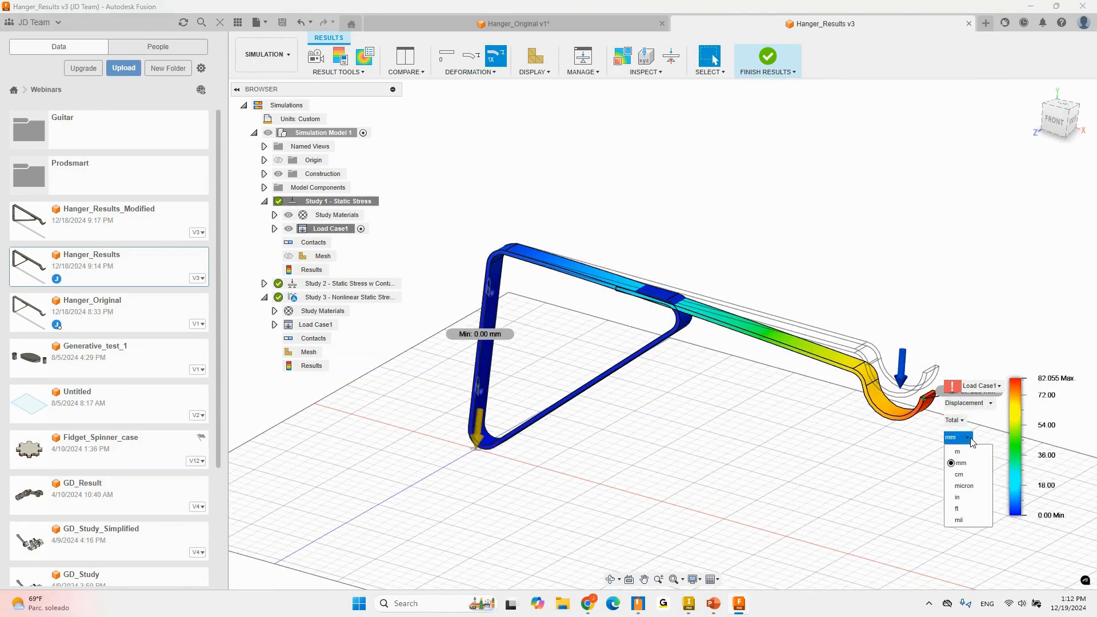
click(1005, 318)
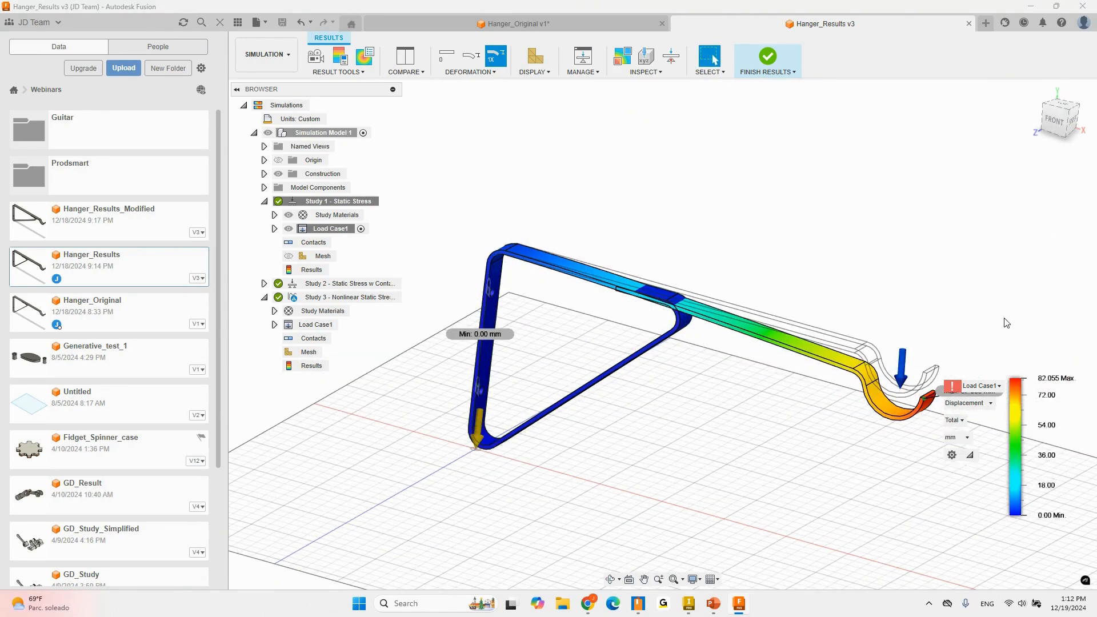
- Plot the safety factor for Load Case1 and examine it along the arm and mounting plate
click(982, 404)
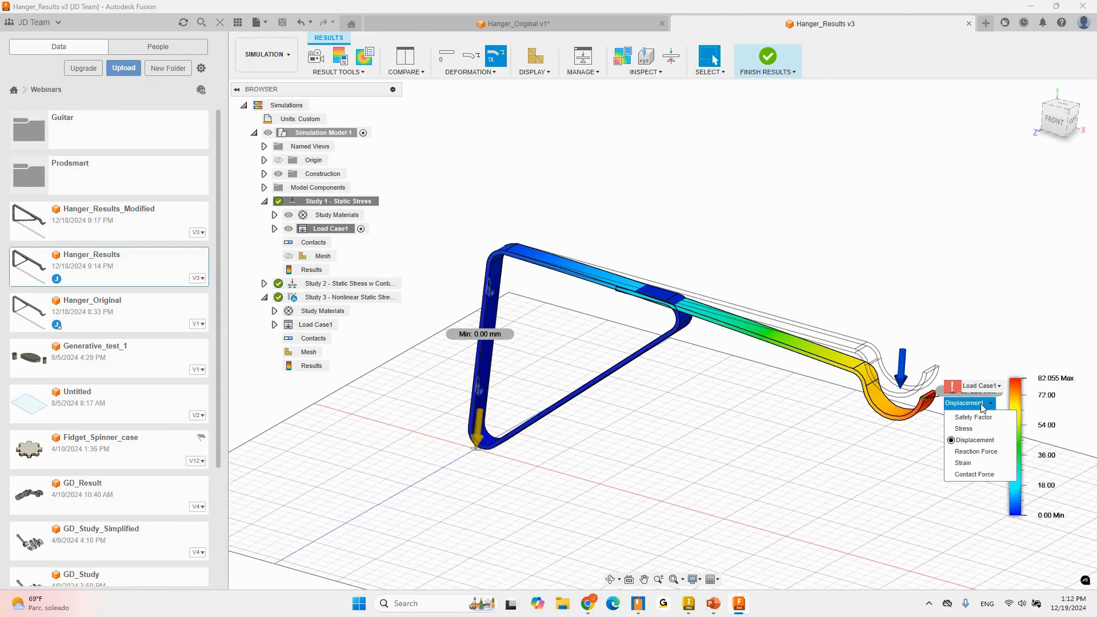
click(990, 419)
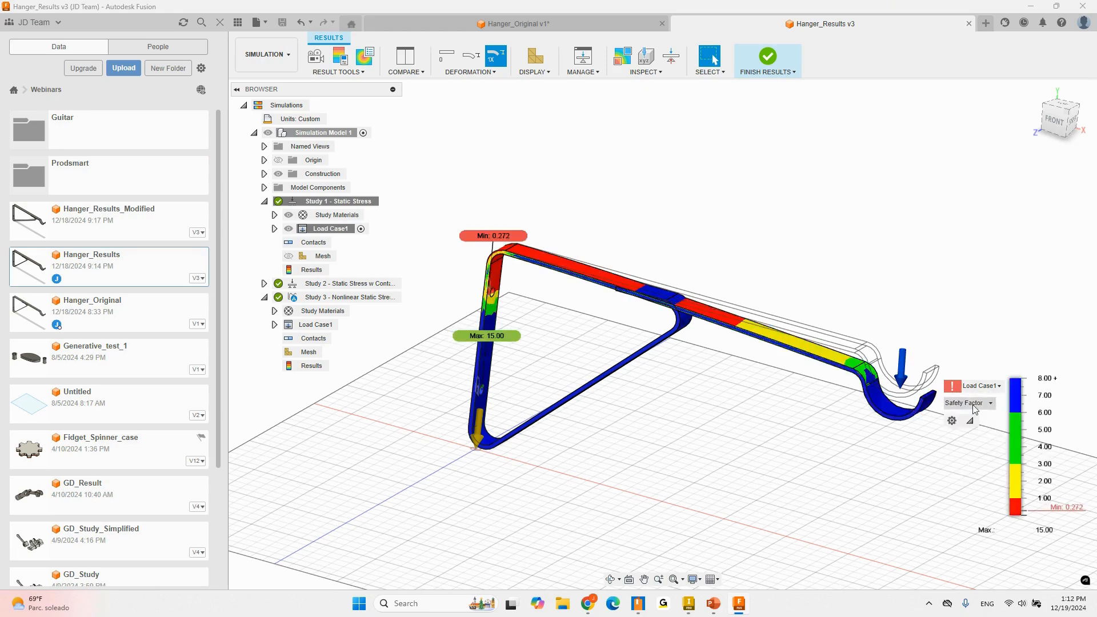
shift+middle_drag(833, 352, 864, 349)
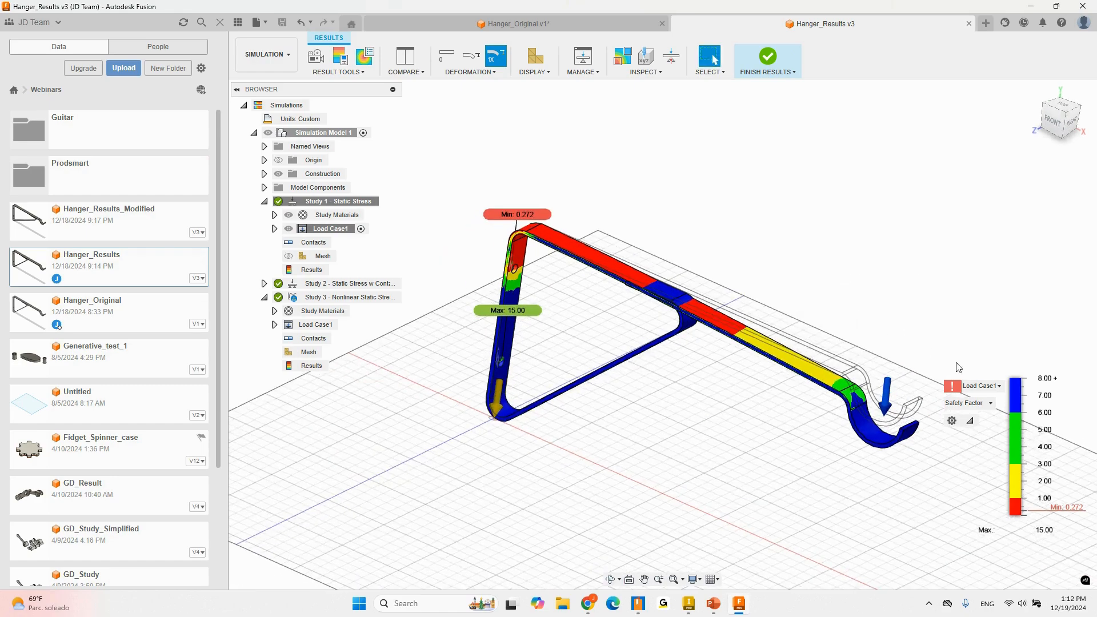
- Return the result plot to von Mises stress and inspect the area around the upper bend and mounting hole
click(976, 403)
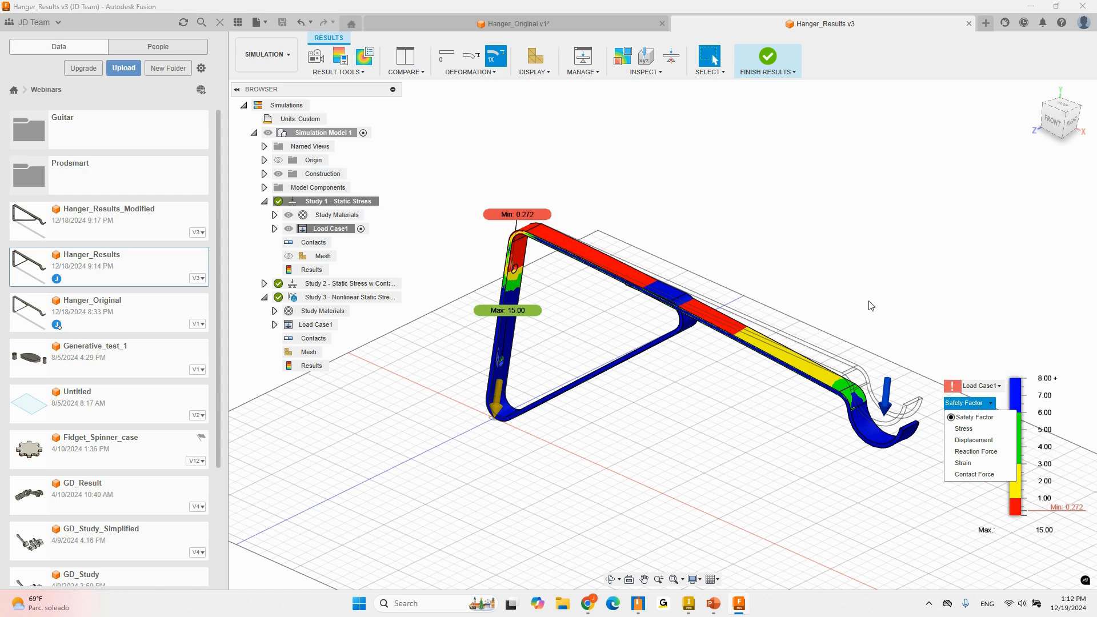
click(977, 429)
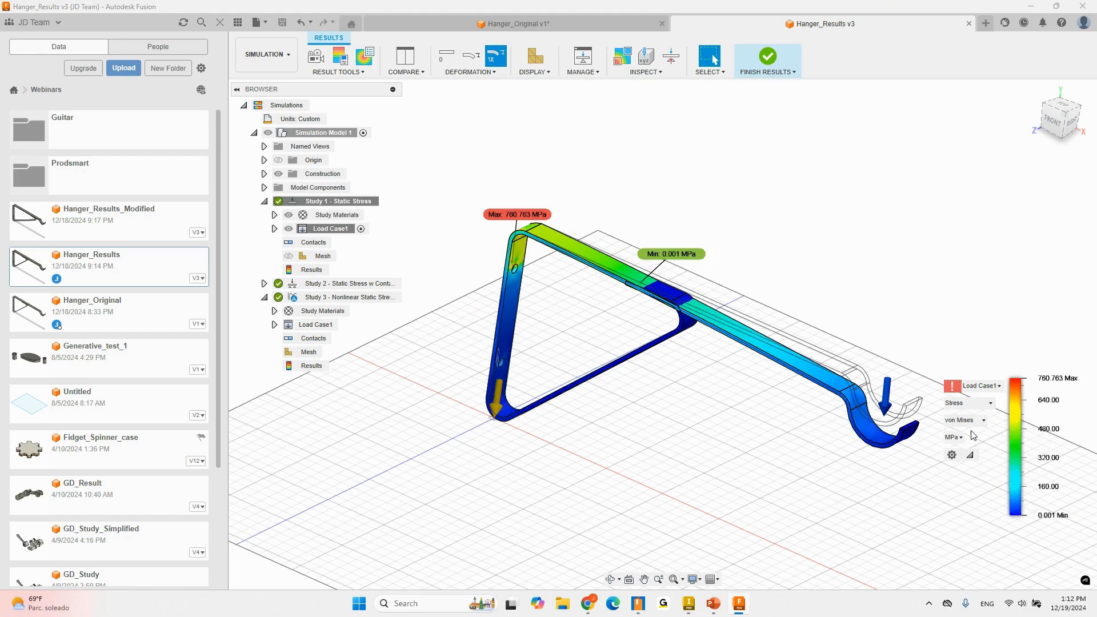
scroll(530, 211, up, 5)
scroll(545, 302, down, 5)
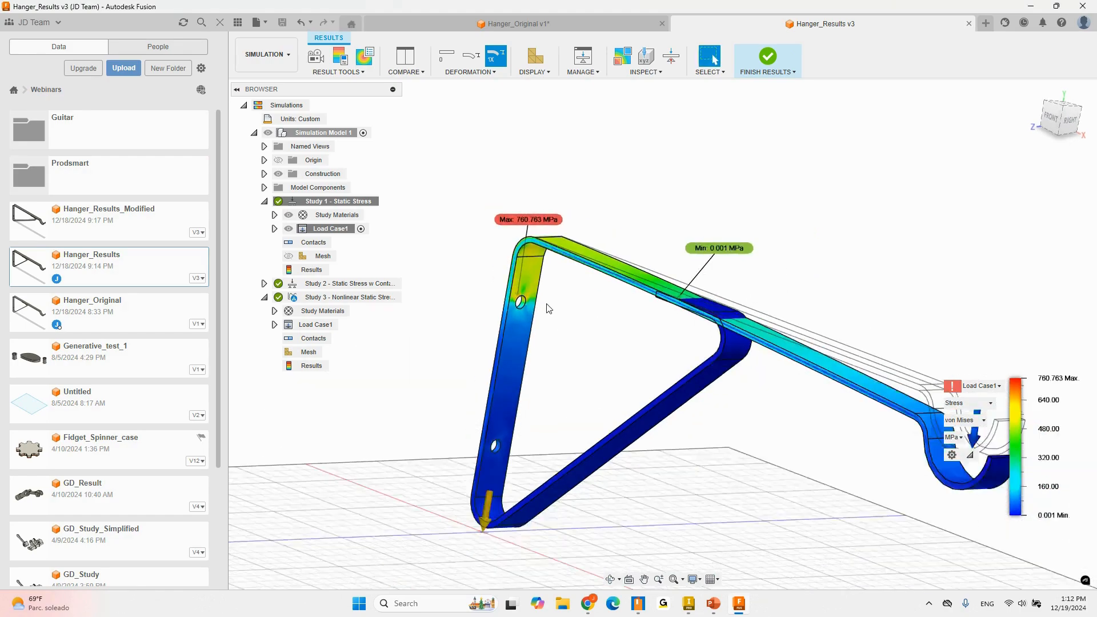
scroll(601, 325, down, 3)
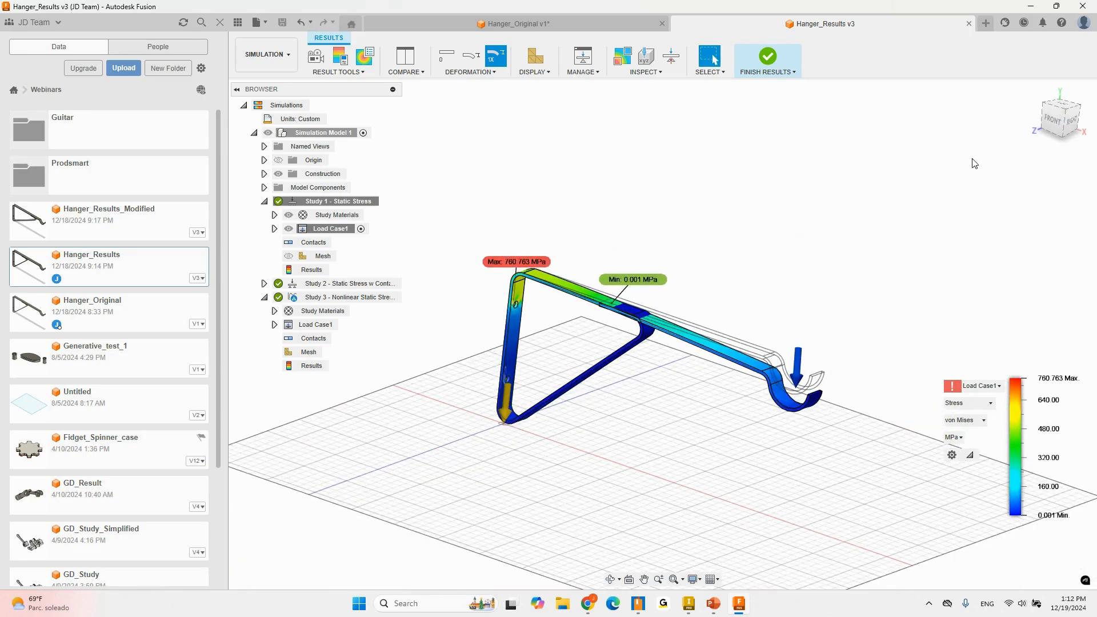
scroll(552, 285, up, 3)
shift+middle_drag(522, 297, 508, 332)
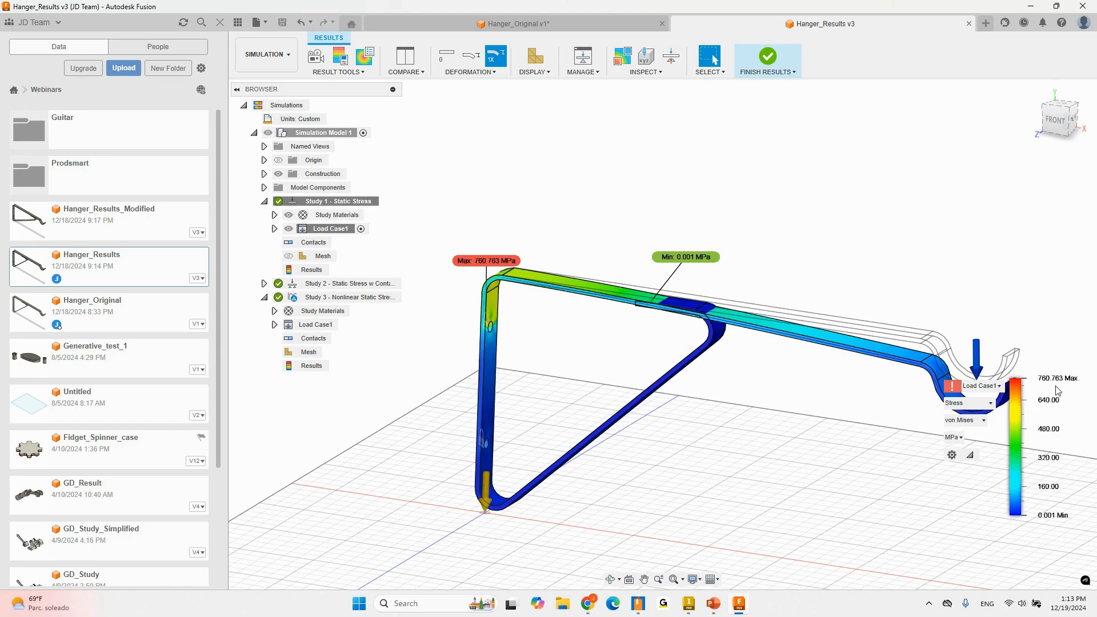
- Set the von Mises stress units to ksi and inspect the stress along the arm and brace
click(1052, 120)
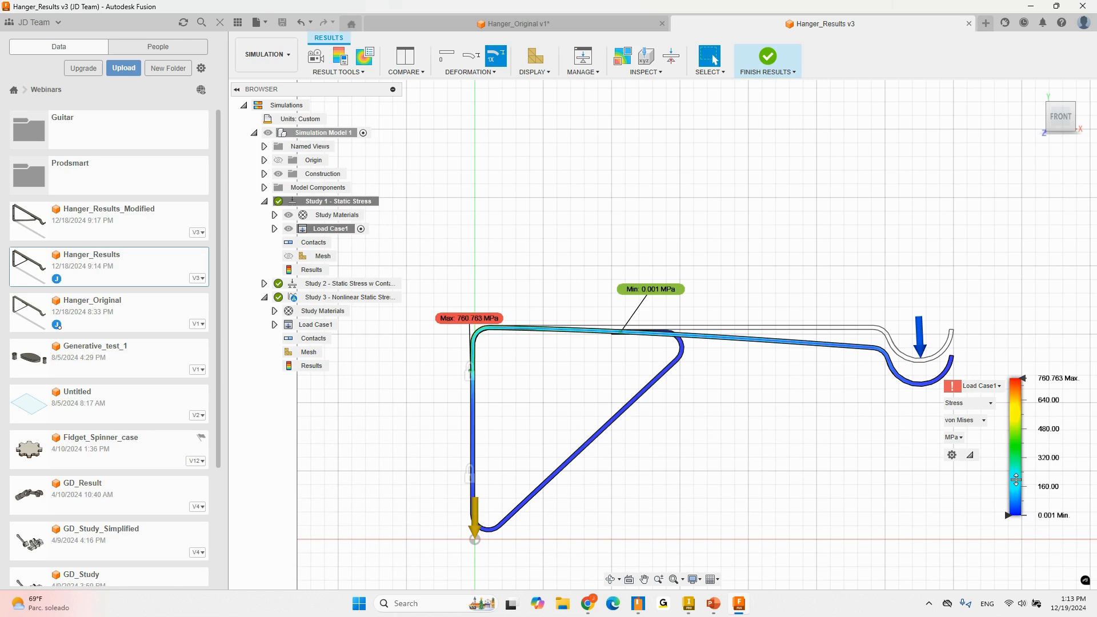
click(953, 437)
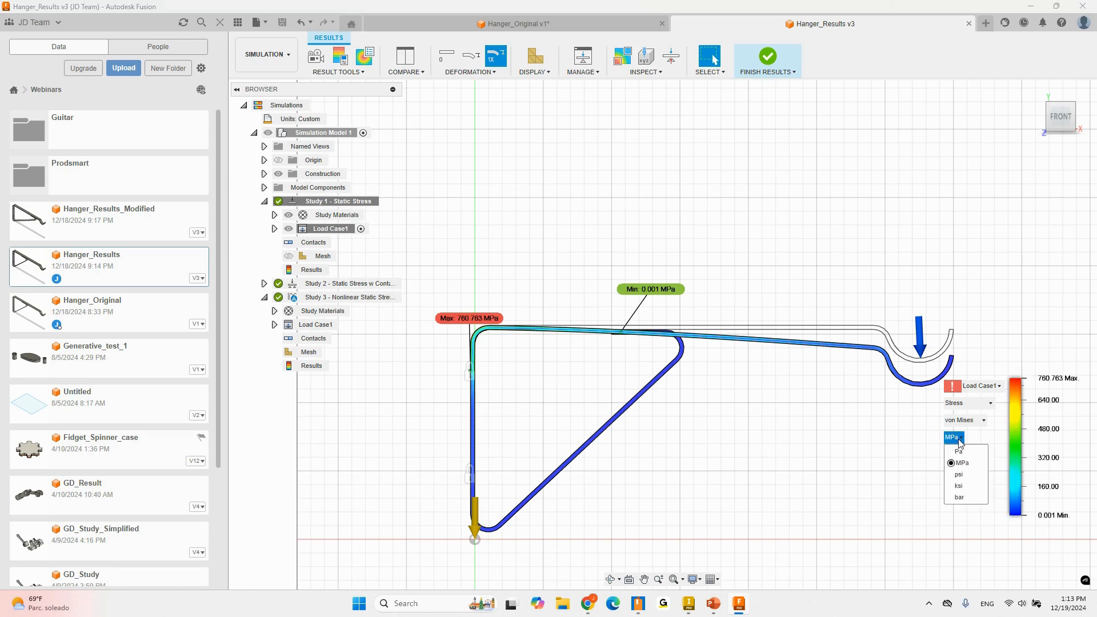
click(960, 486)
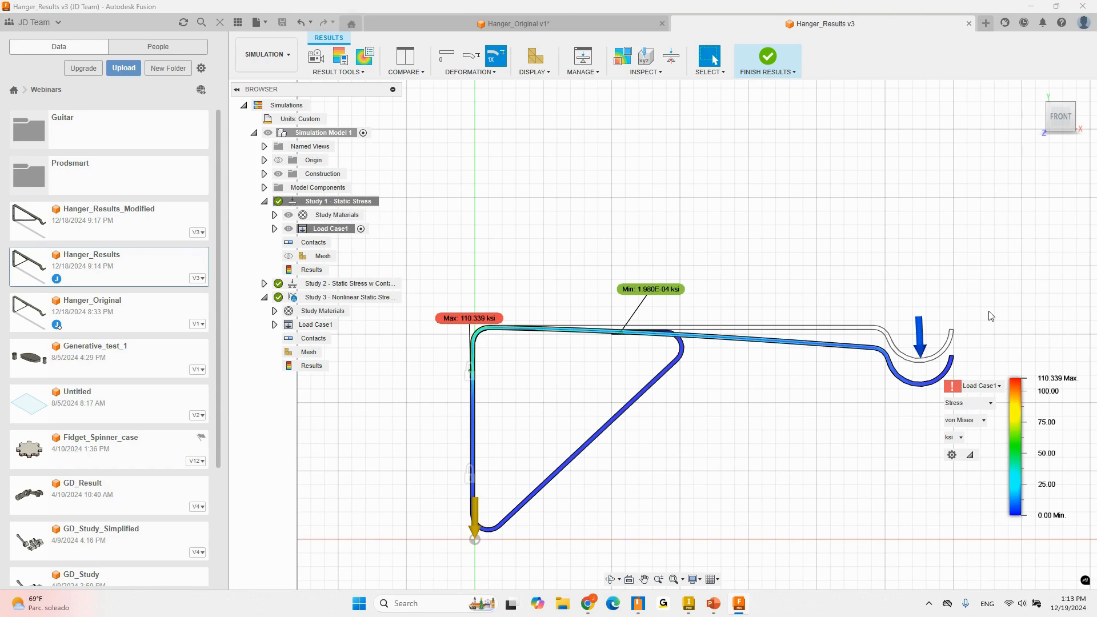
shift+middle_drag(923, 238, 857, 343)
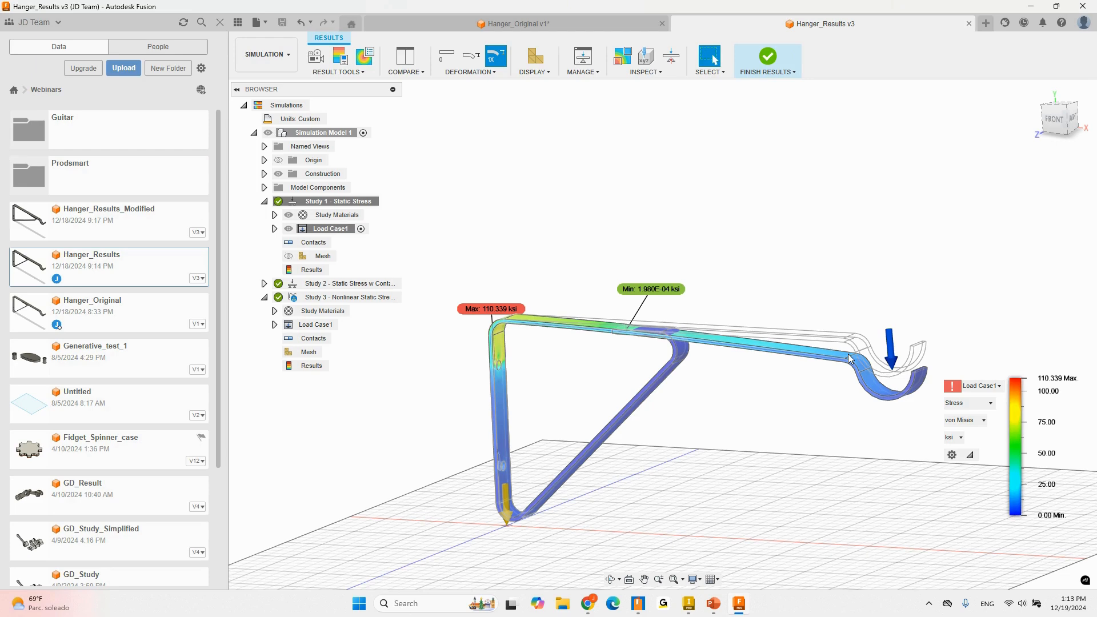
shift+middle_drag(789, 364, 629, 366)
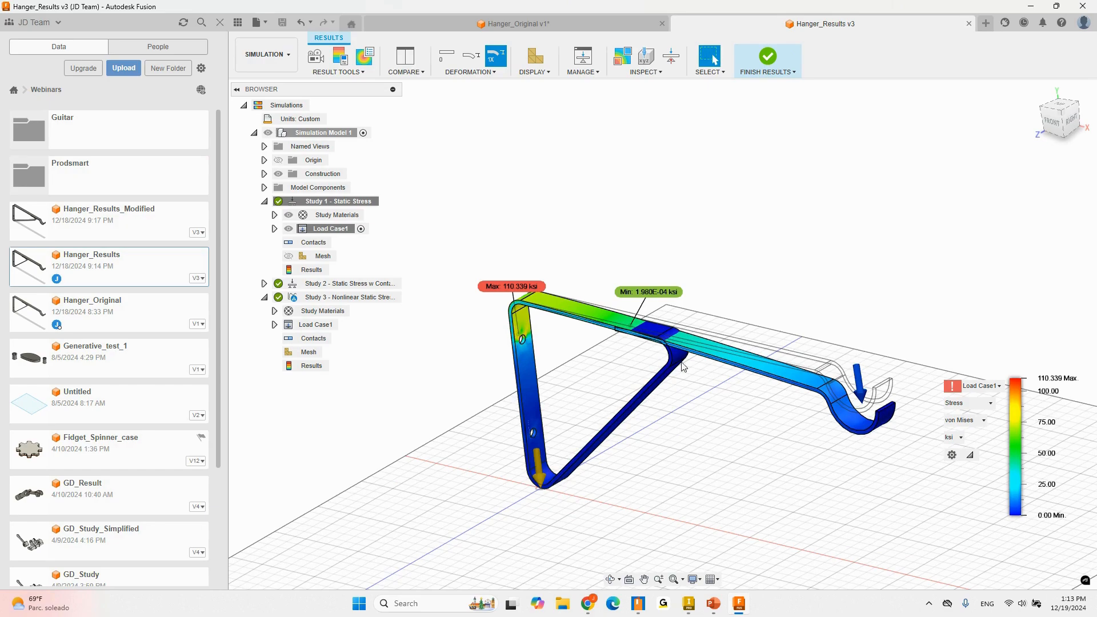
scroll(657, 360, up, 5)
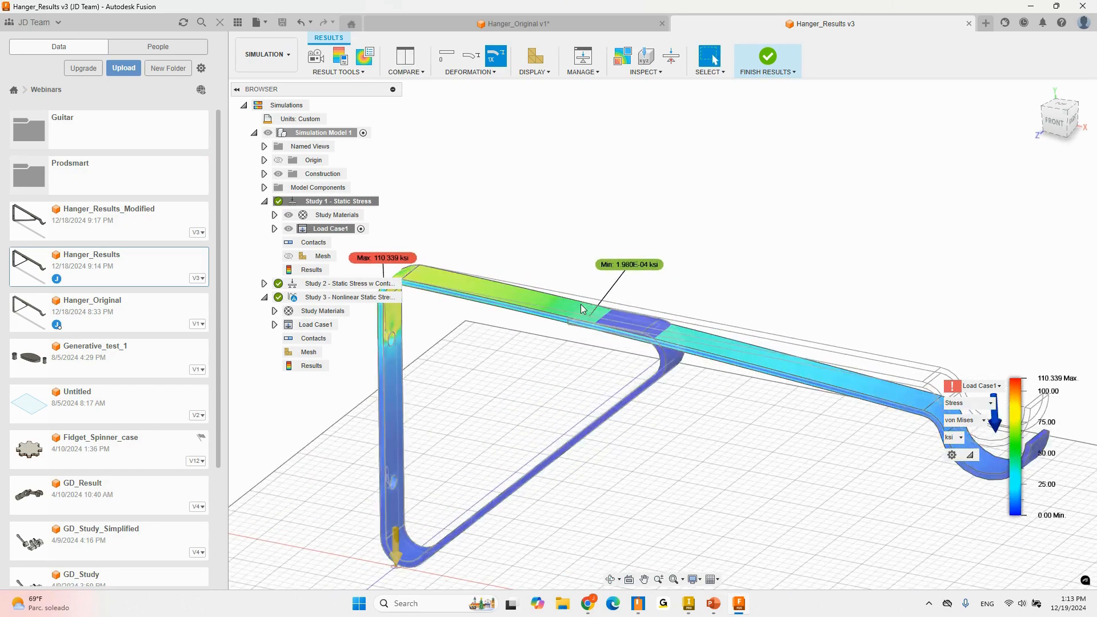
- Examine the von Mises stress where the brace meets the arm, from the front and at an angle
scroll(580, 309, up, 5)
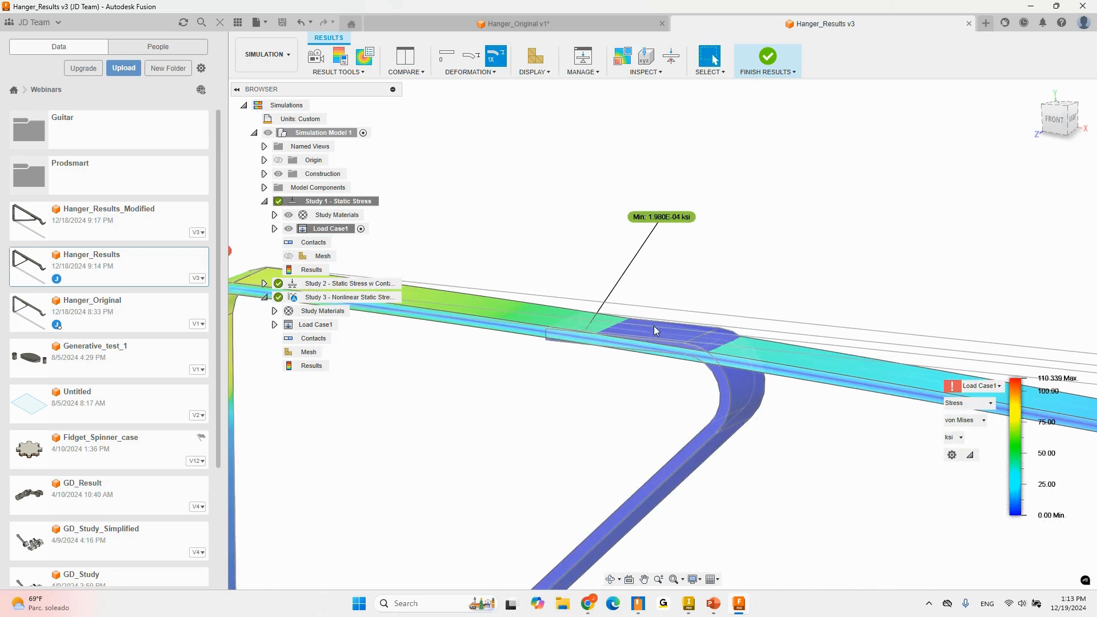
shift+middle_drag(654, 326, 913, 169)
click(1057, 117)
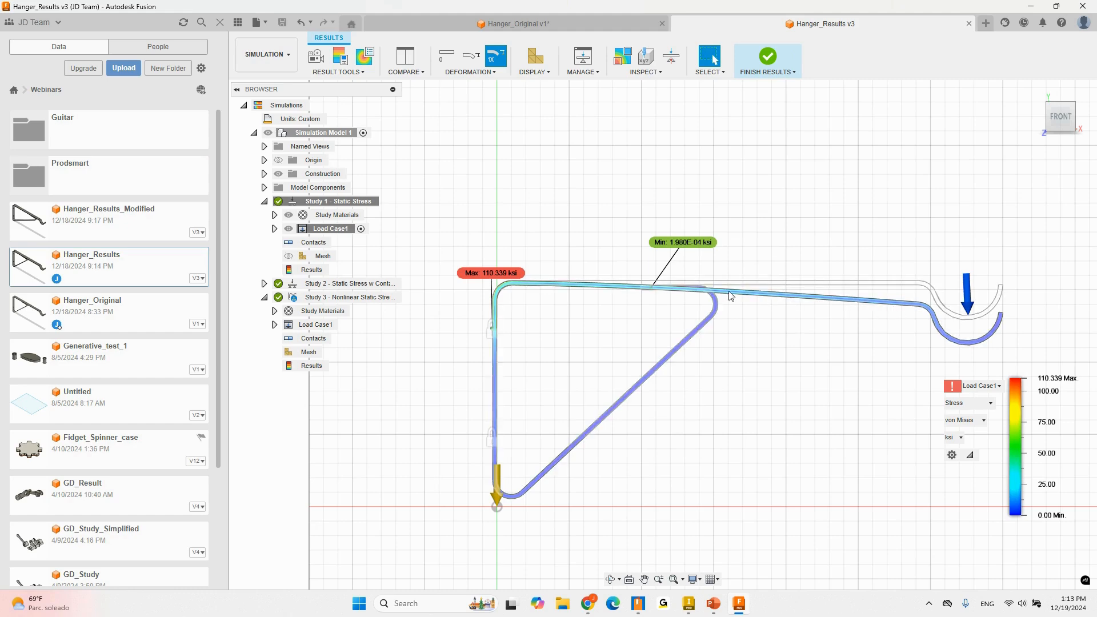
scroll(709, 297, up, 4)
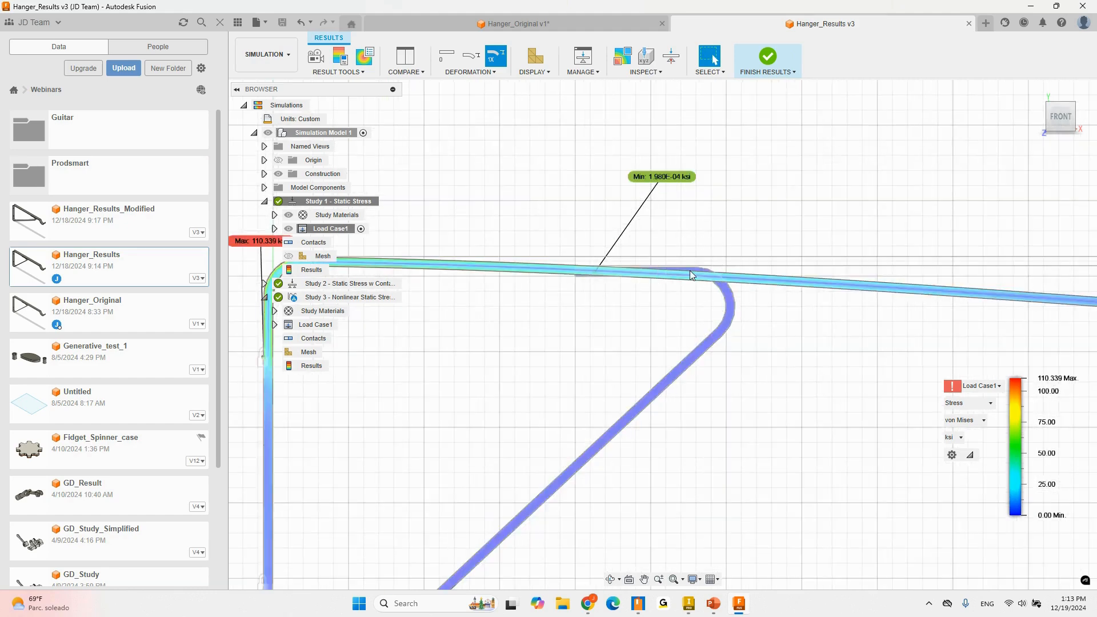
shift+middle_drag(690, 270, 681, 244)
scroll(768, 251, down, 5)
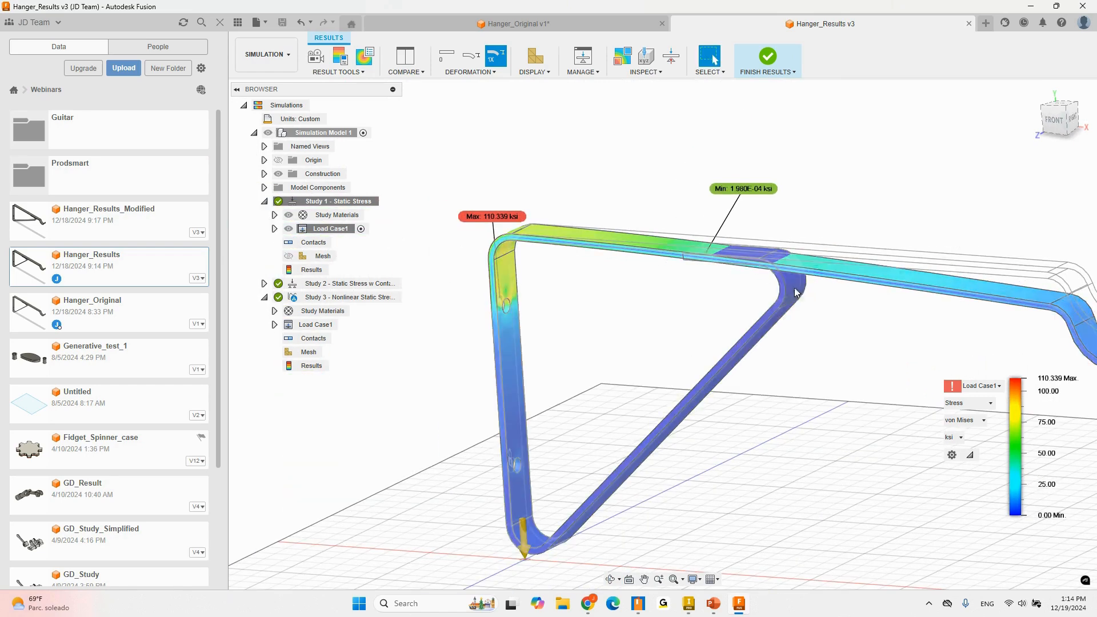
shift+middle_drag(506, 256, 969, 171)
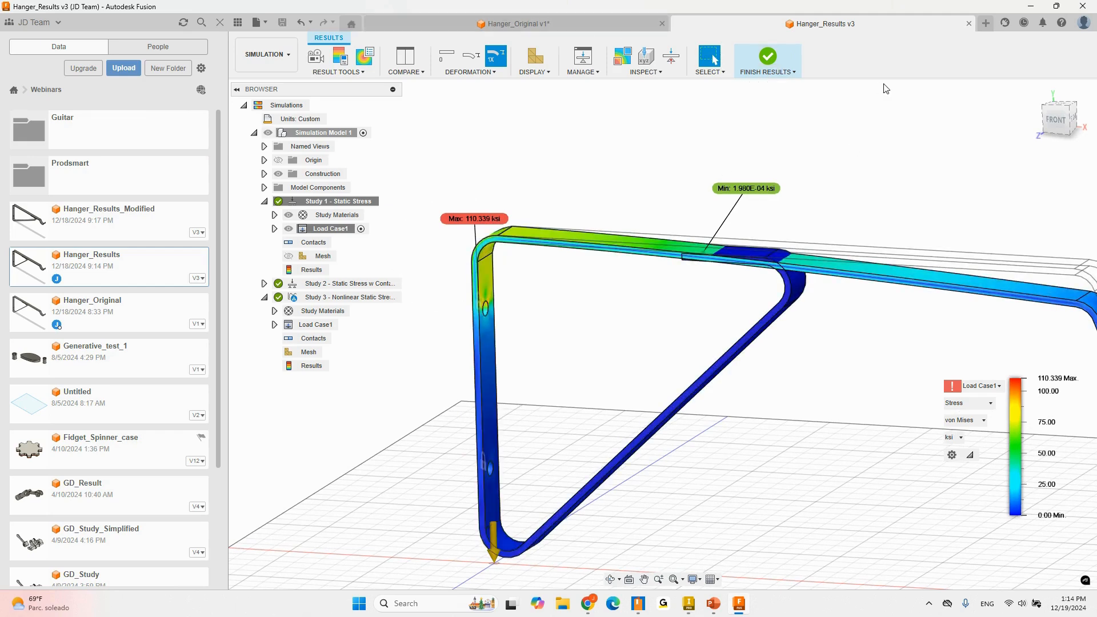
- Finish reviewing the results and switch to the Hanger_Original design
click(776, 68)
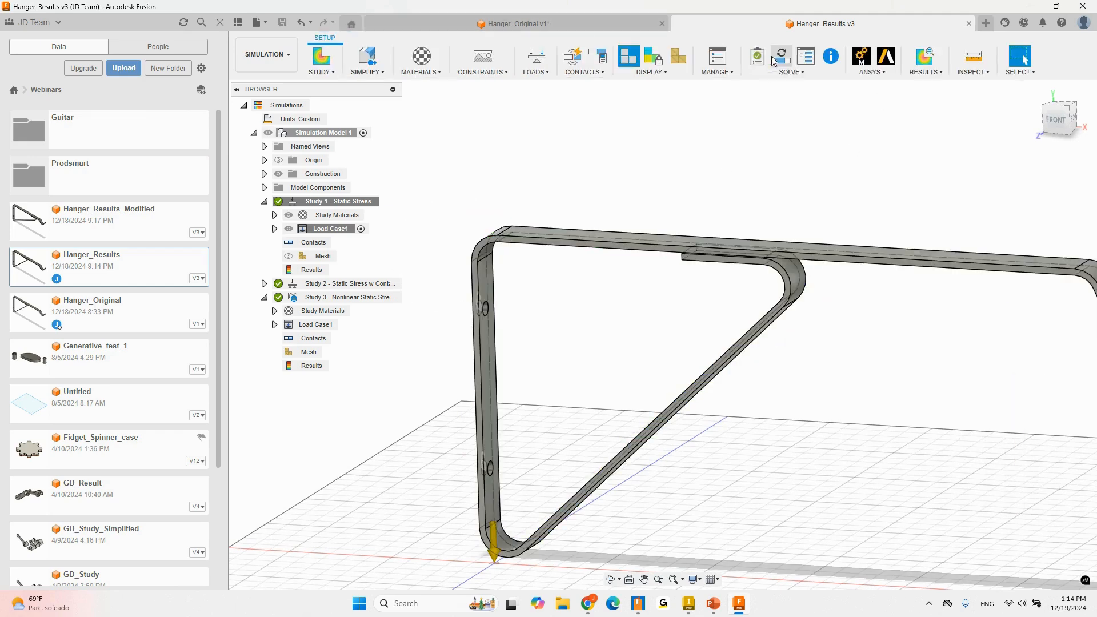
click(602, 25)
shift+middle_drag(646, 329, 737, 171)
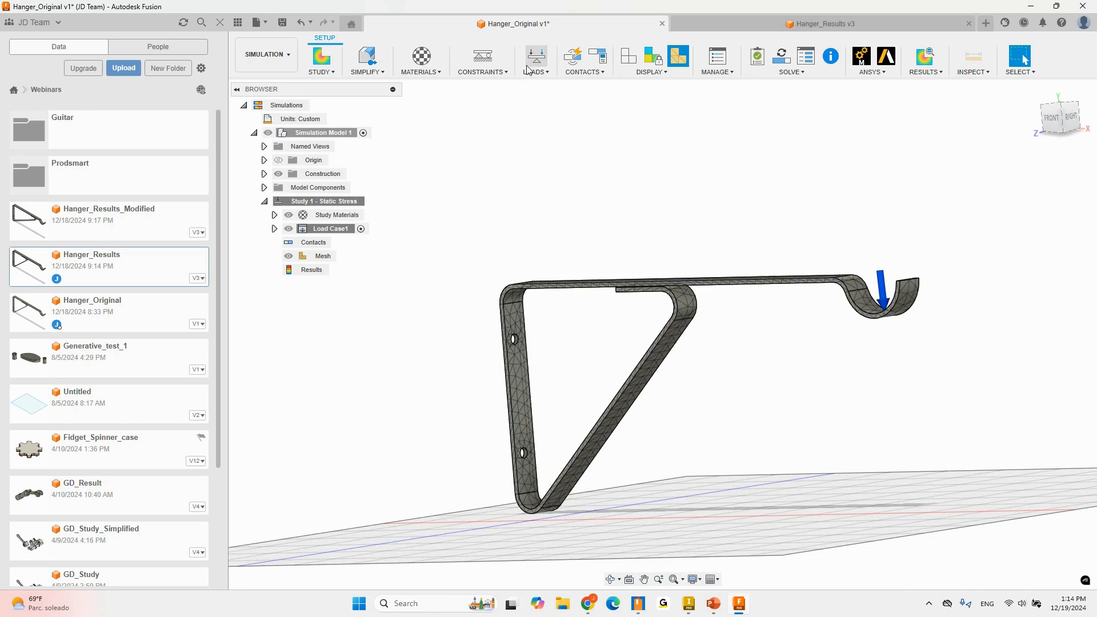
- Start a manual contact with the arm as primary body and the brace as secondary body, checking the gap between them
click(589, 71)
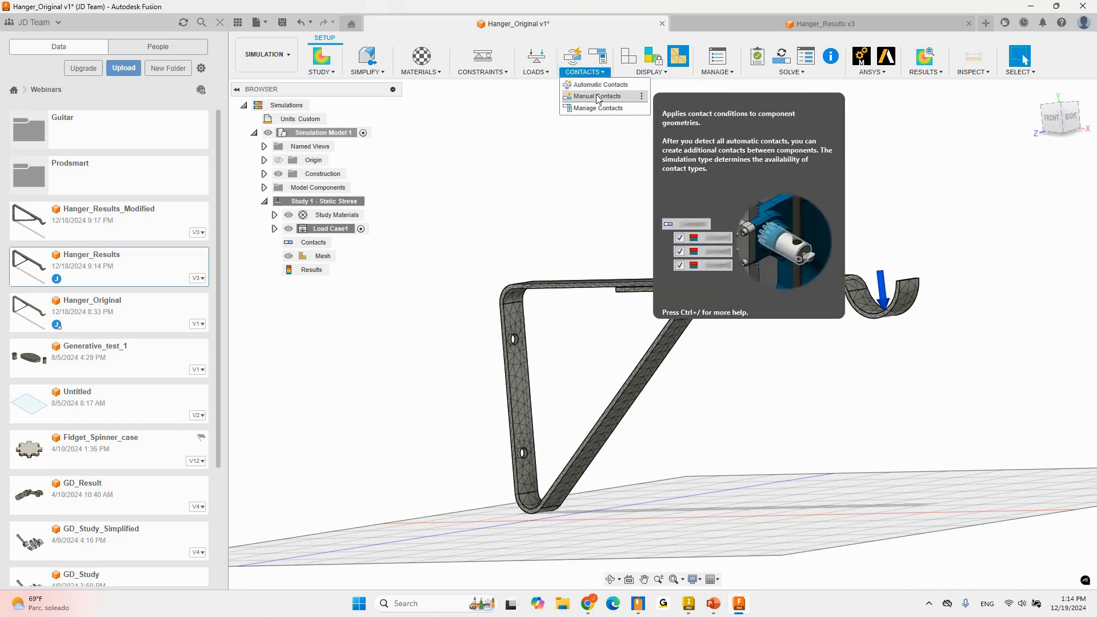
click(598, 97)
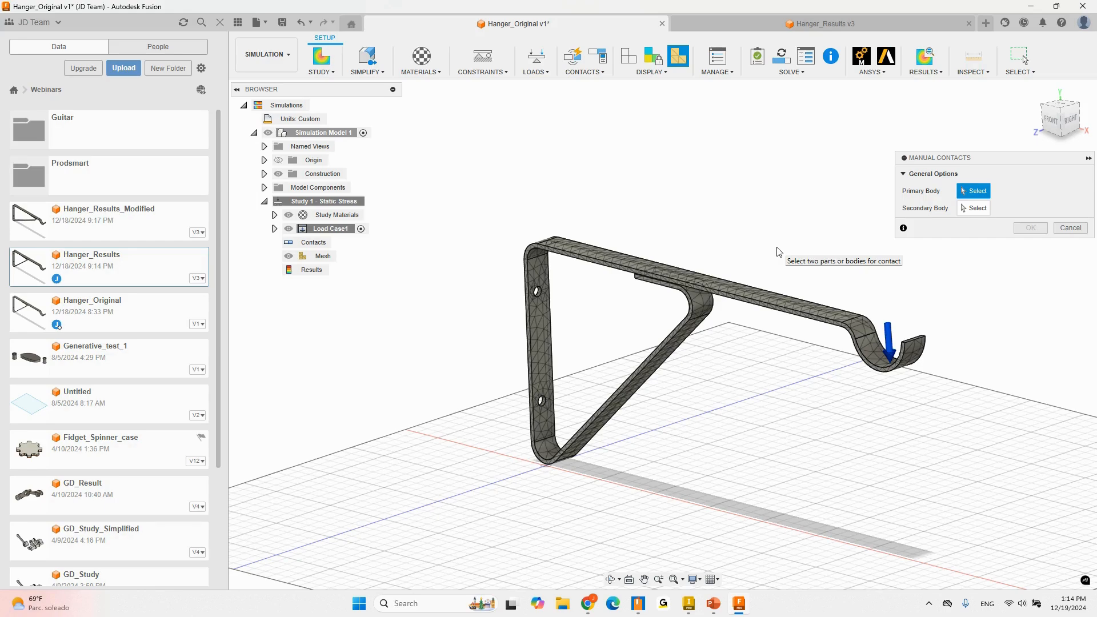
shift+middle_drag(695, 269, 675, 252)
scroll(681, 306, up, 5)
shift+middle_drag(831, 308, 834, 318)
scroll(655, 271, up, 3)
scroll(656, 271, up, 5)
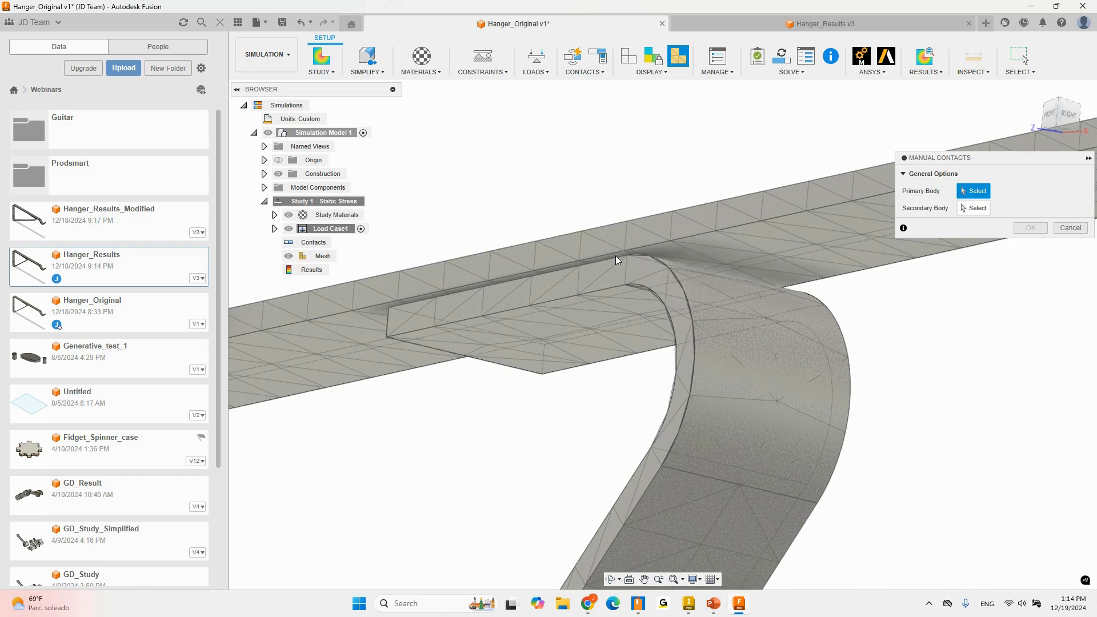
shift+middle_drag(521, 291, 525, 316)
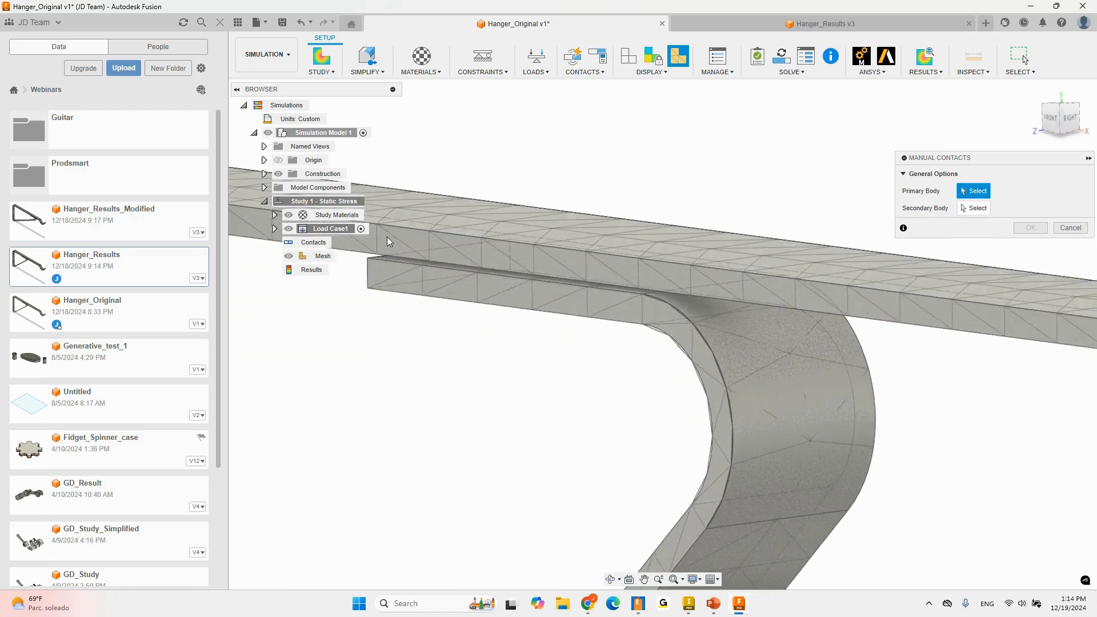
scroll(373, 250, up, 3)
scroll(374, 262, up, 2)
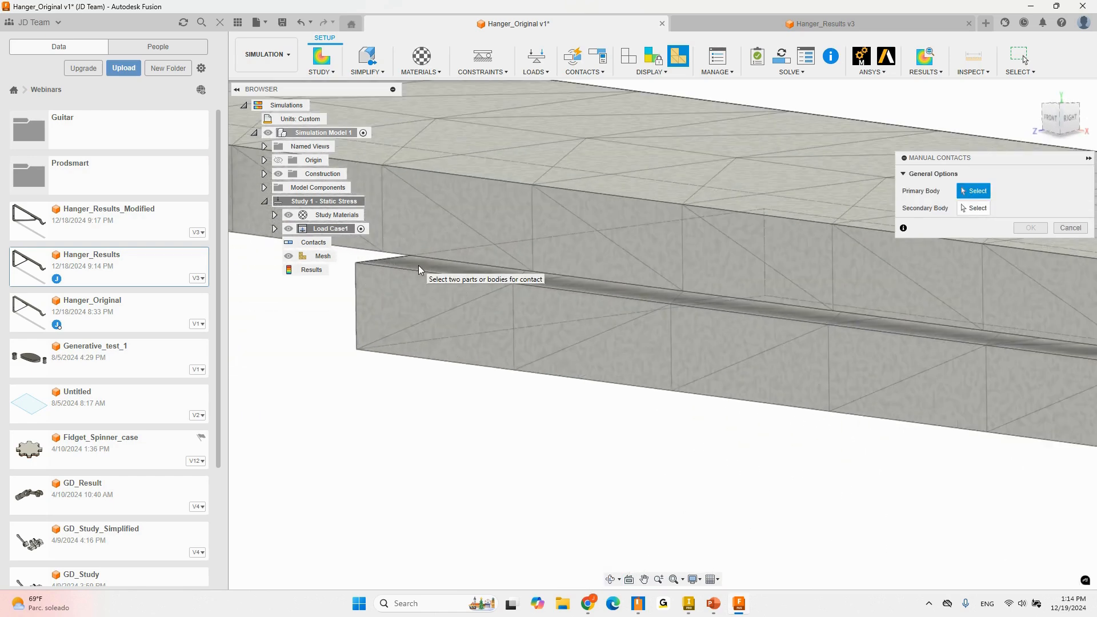
scroll(419, 270, down, 10)
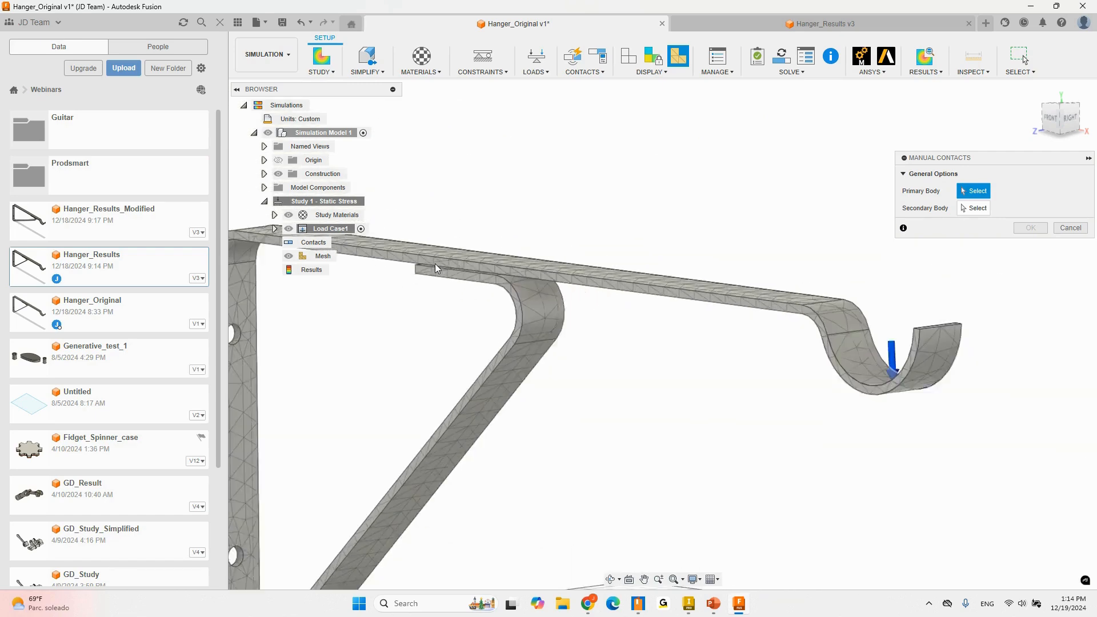
click(605, 269)
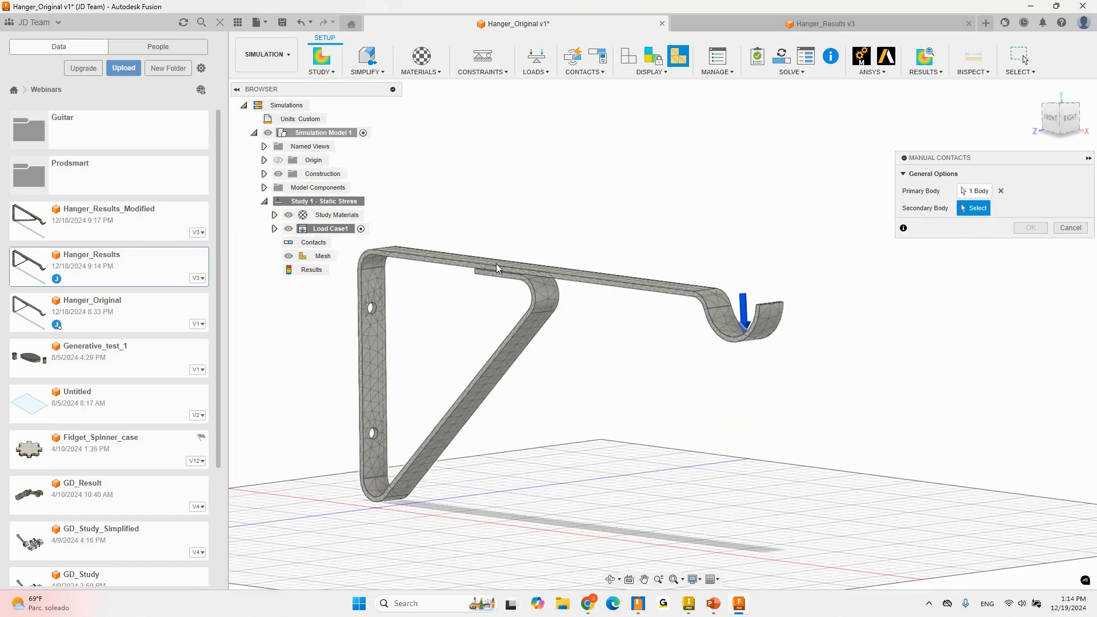
click(543, 278)
- Assign the arm's underside to the contact's first selection set and the brace end's upper face to the second
shift+middle_drag(732, 232, 530, 292)
scroll(531, 293, up, 3)
click(621, 266)
shift+middle_drag(646, 292, 657, 238)
click(974, 242)
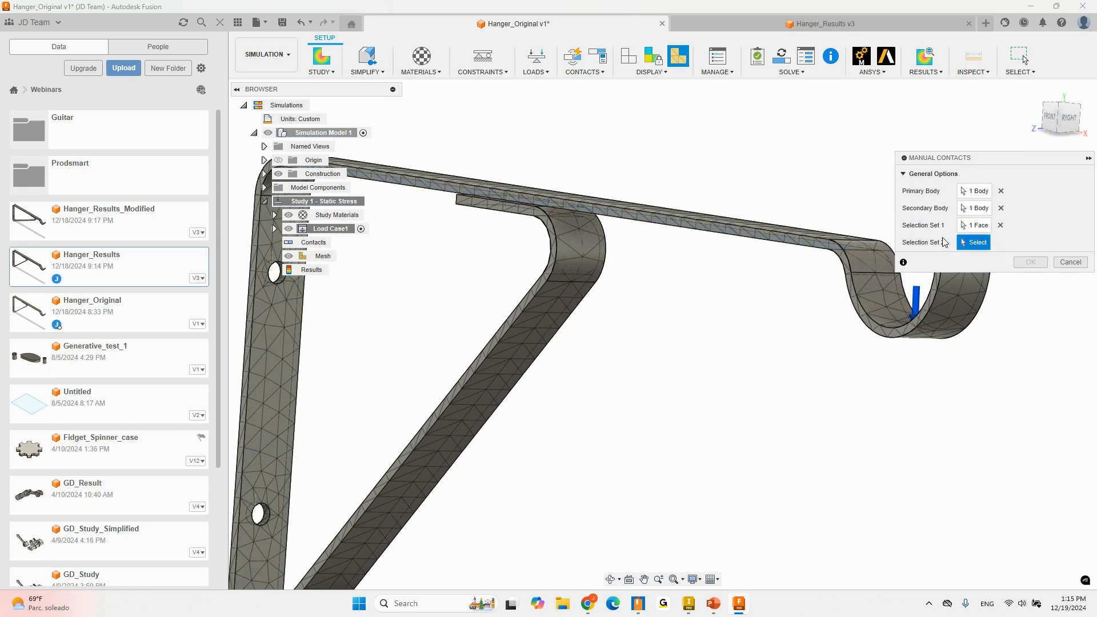
scroll(477, 214, up, 5)
scroll(470, 212, up, 5)
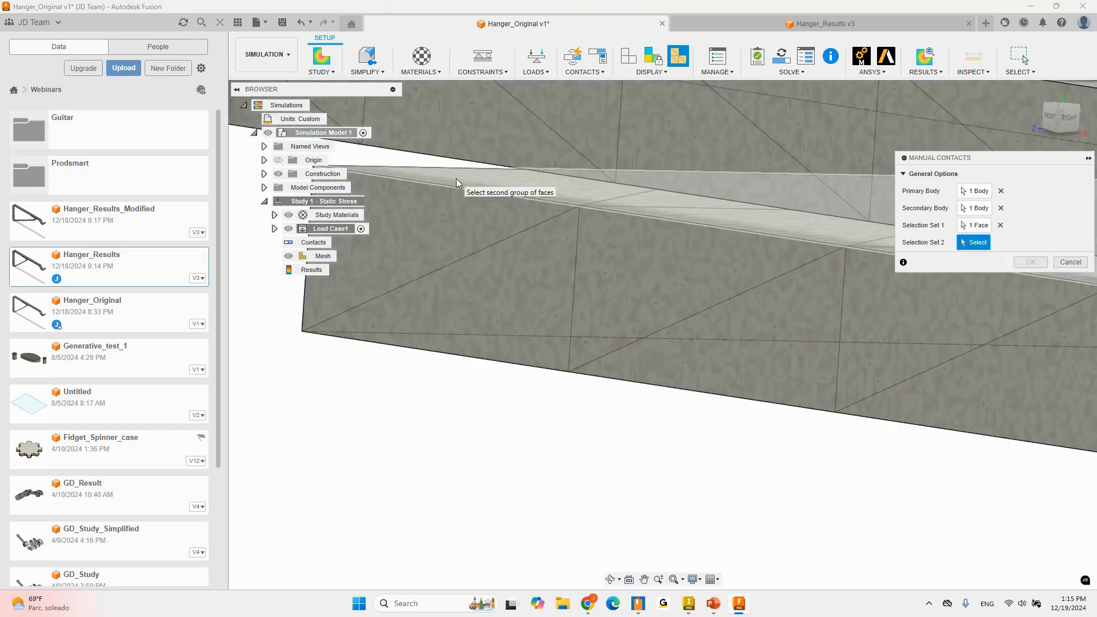
click(460, 191)
scroll(472, 223, down, 10)
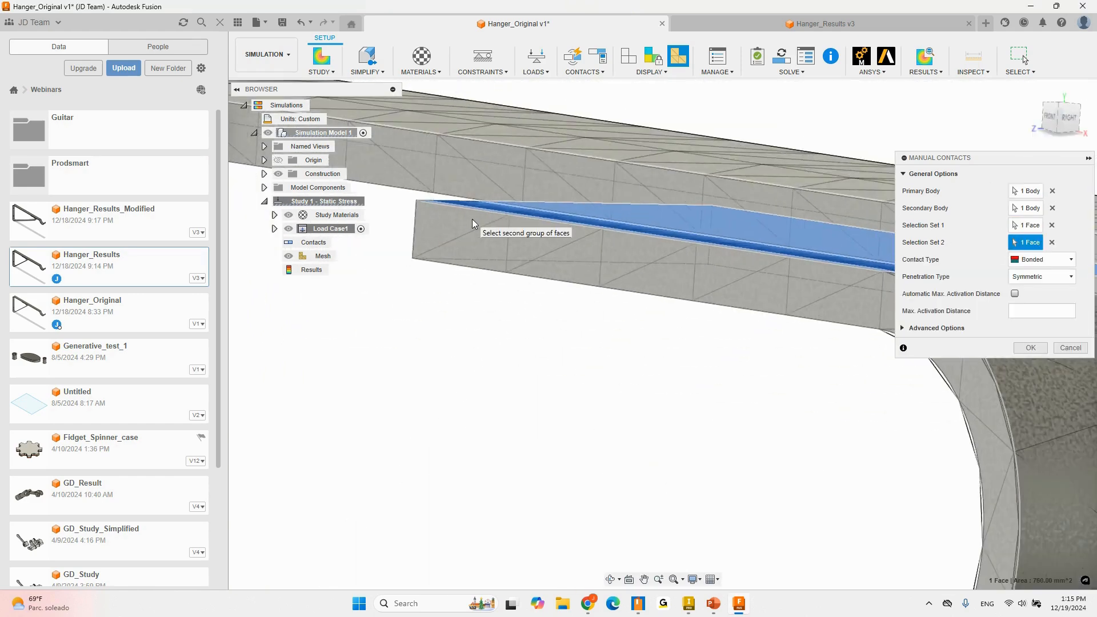
shift+middle_drag(526, 222, 537, 245)
- Try the Sliding contact type and inspect the paired faces between the arm and the brace
click(1030, 264)
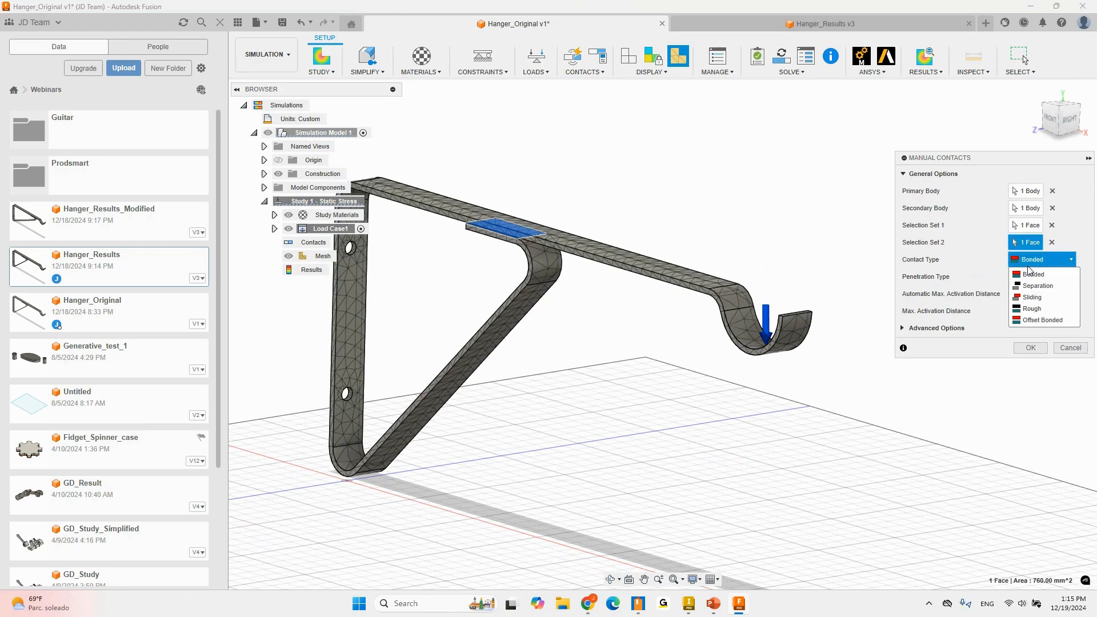
click(1031, 274)
click(1041, 259)
key(ctrl)
click(1033, 298)
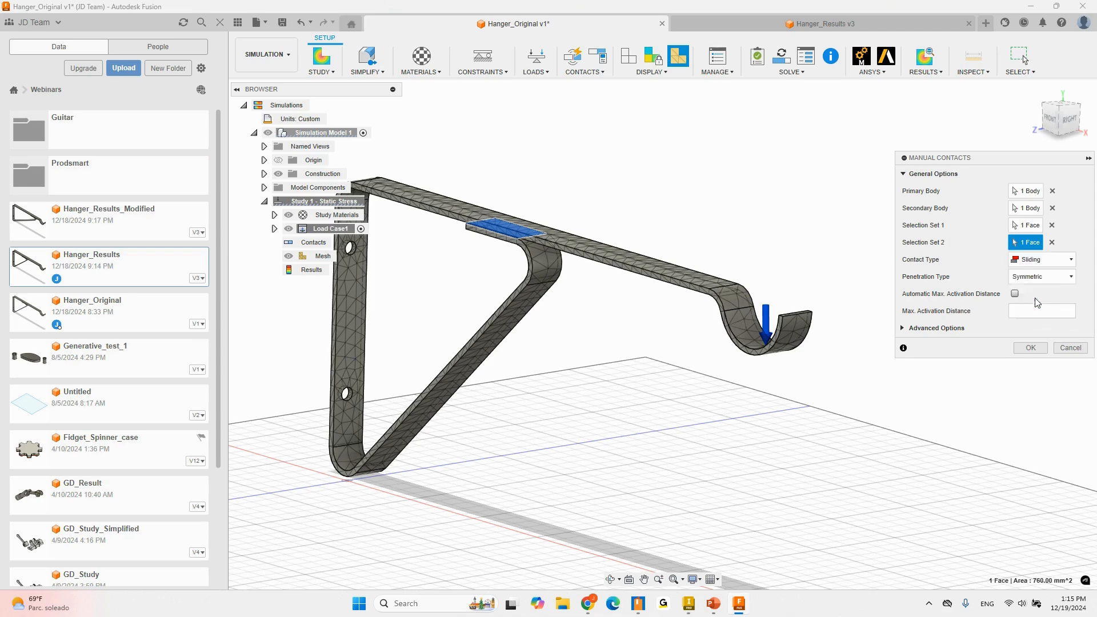
click(1057, 260)
scroll(492, 227, up, 5)
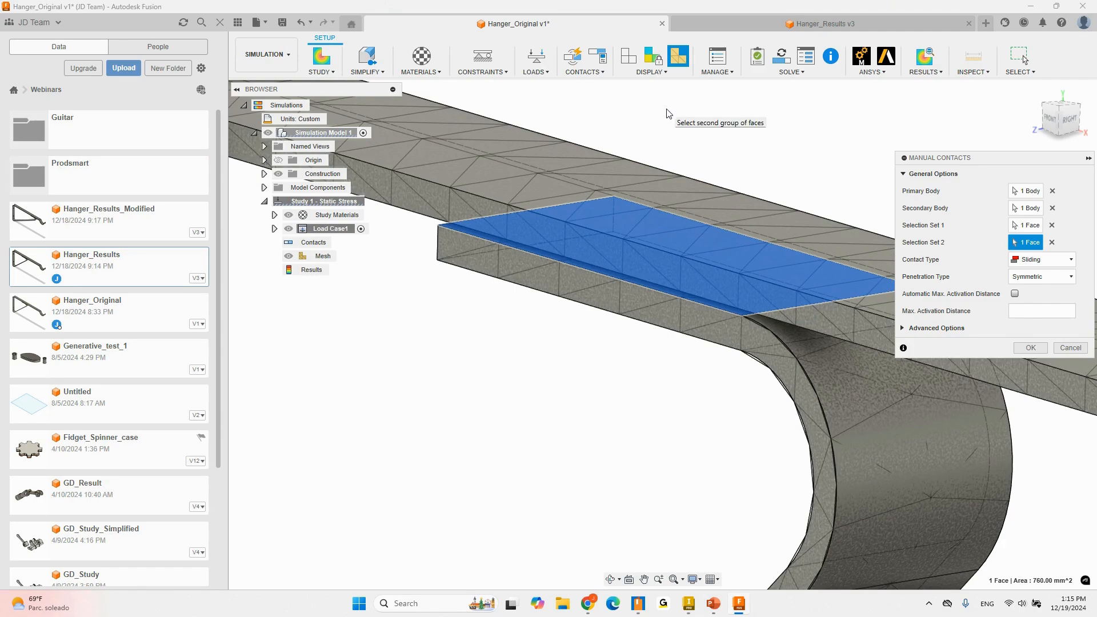
scroll(614, 294, down, 5)
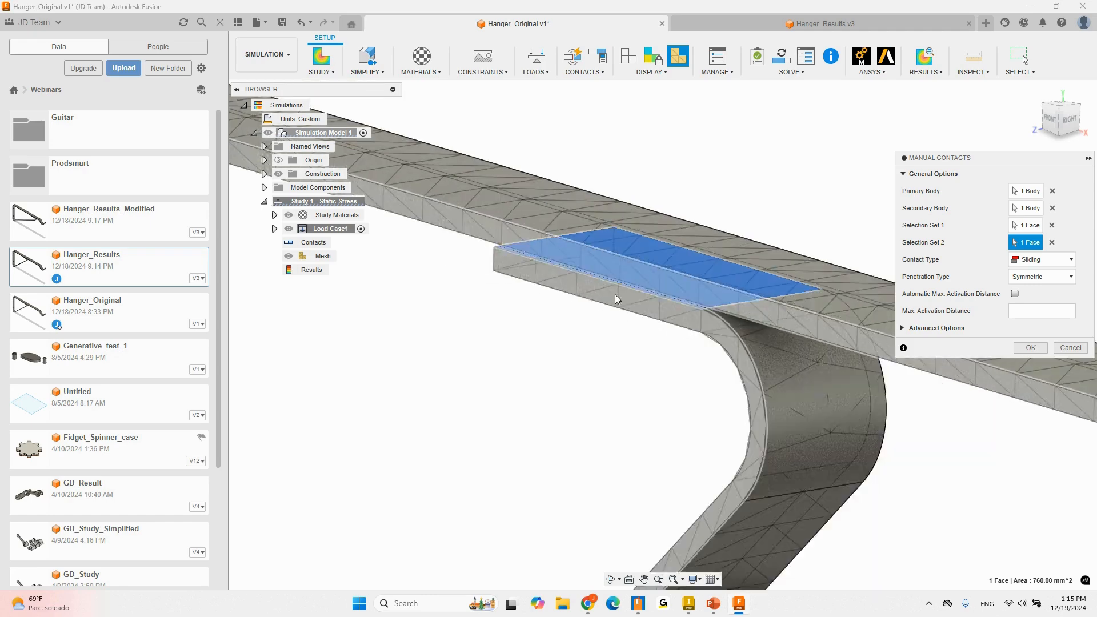
scroll(702, 250, down, 4)
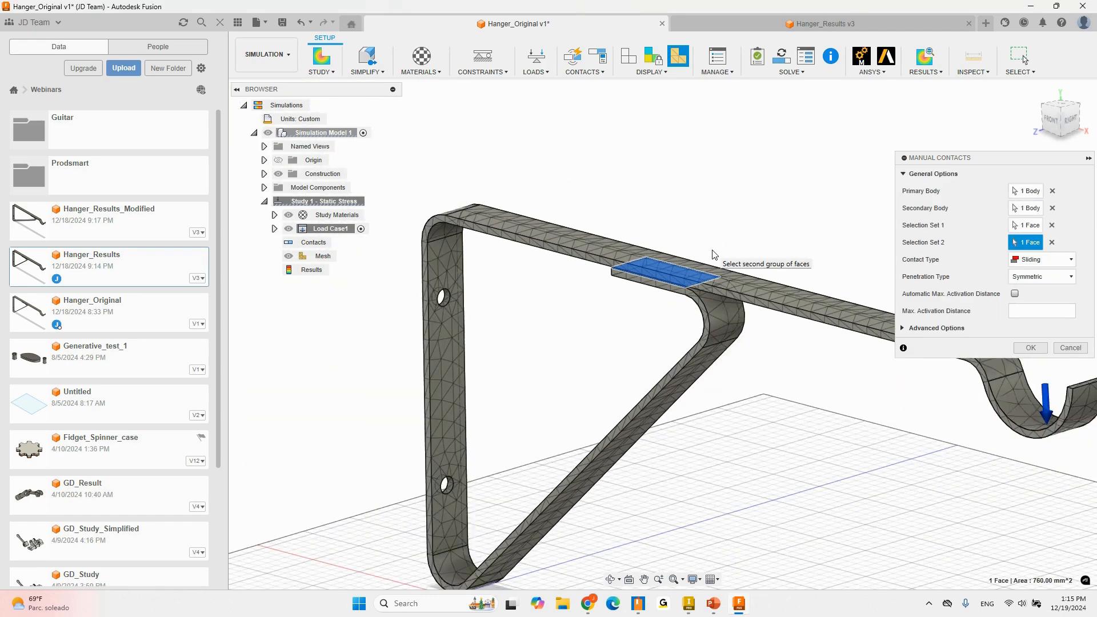
middle_drag(817, 237, 784, 238)
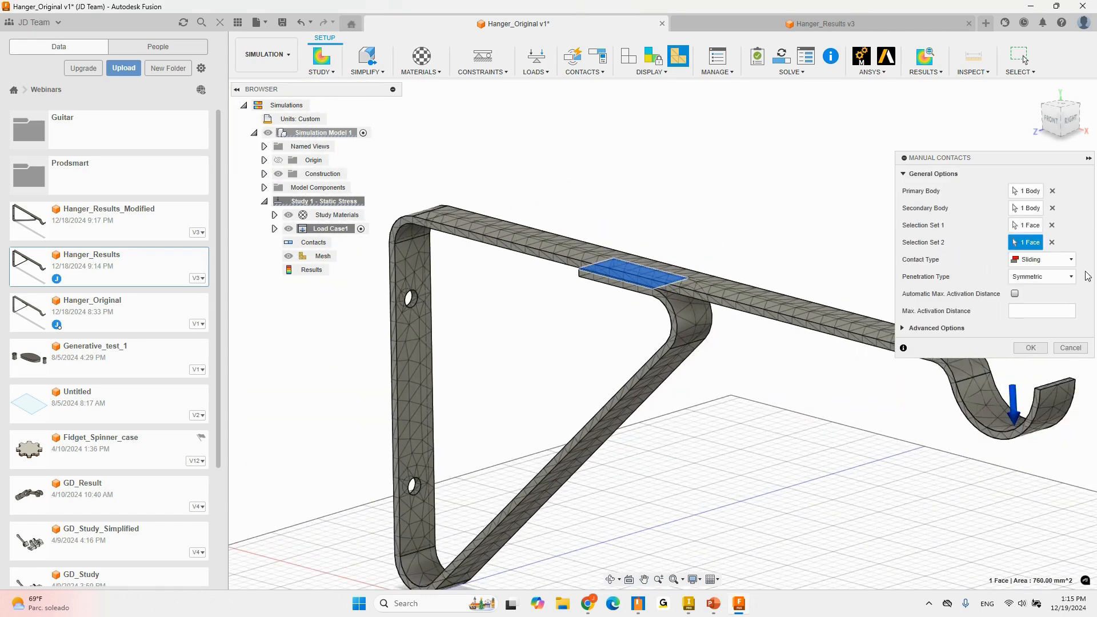
- Try the Separation contact type and examine the gap between the brace end and the arm from the front
click(1041, 259)
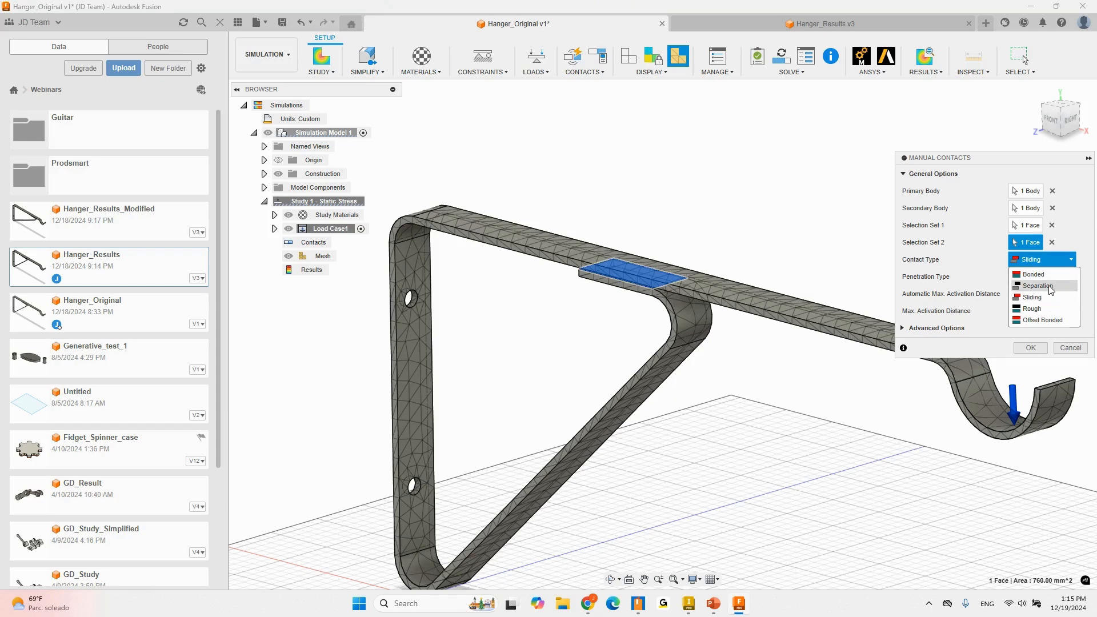
click(1037, 286)
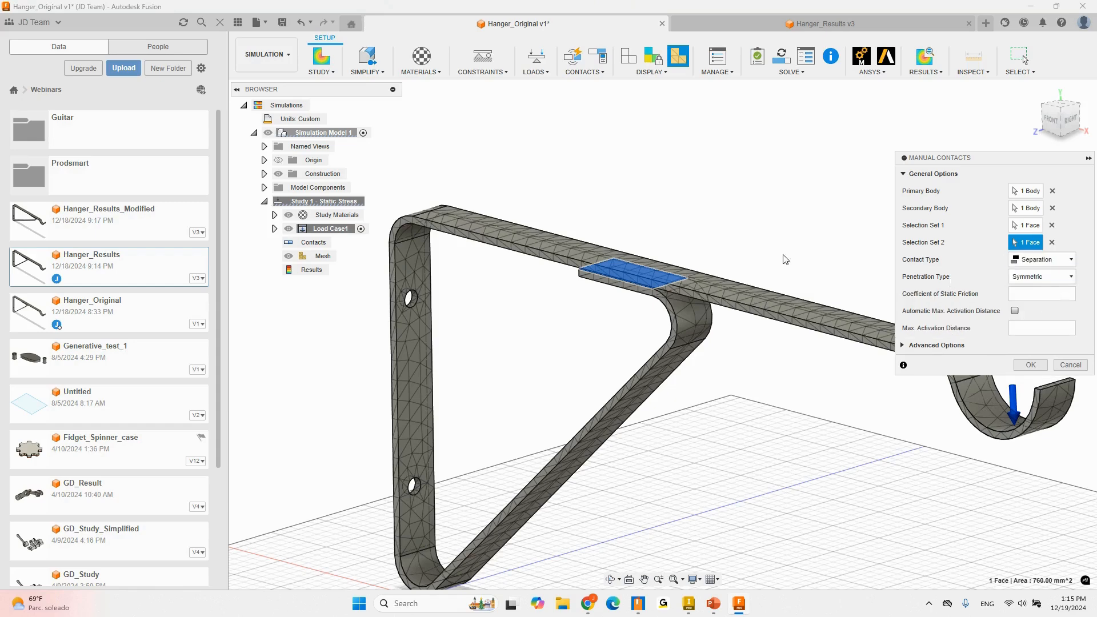
shift+middle_drag(771, 234, 629, 299)
scroll(628, 299, up, 8)
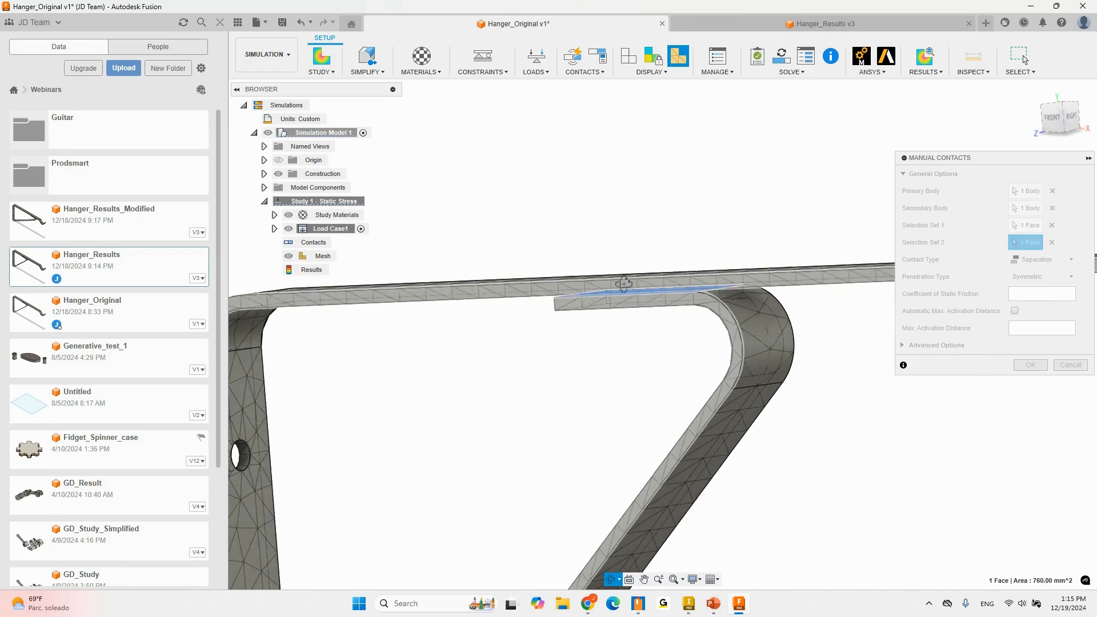
scroll(567, 316, up, 5)
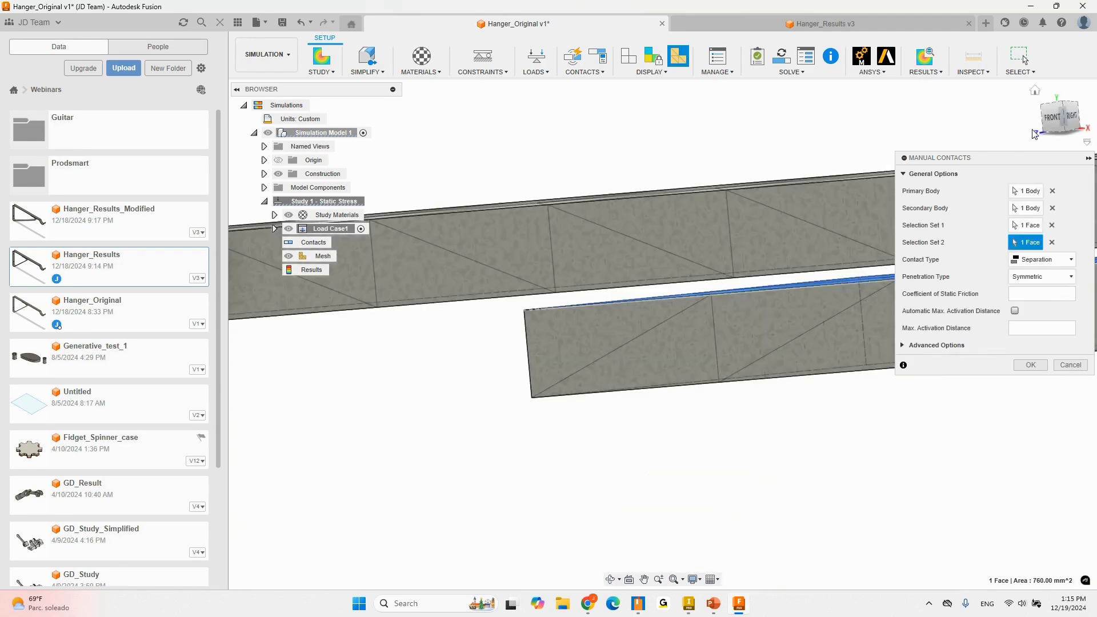
click(1052, 120)
scroll(680, 289, down, 10)
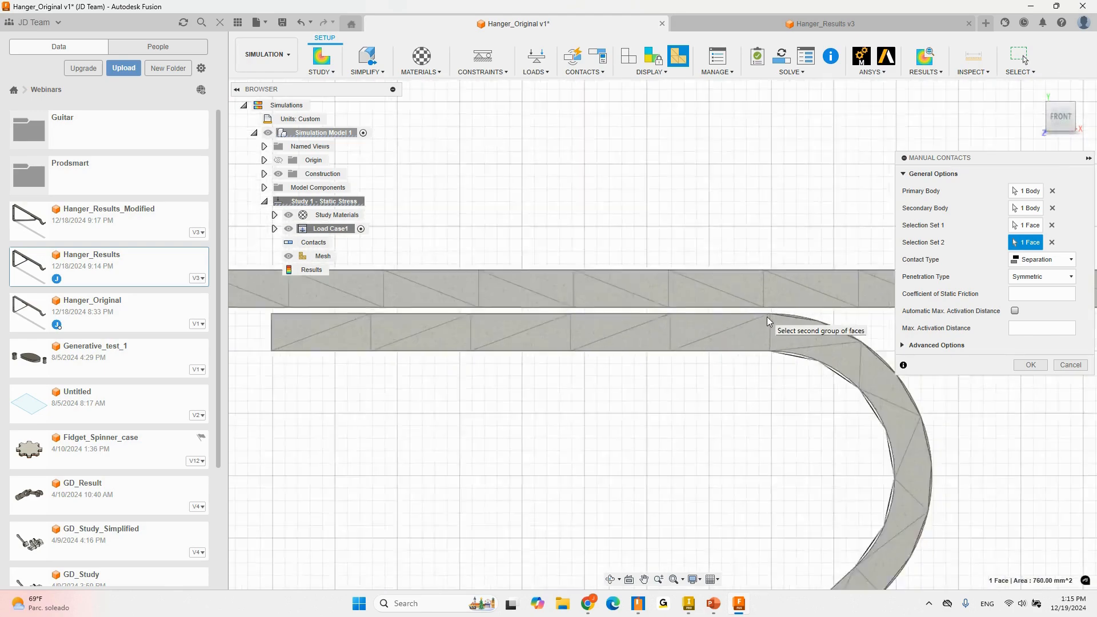
scroll(580, 324, up, 4)
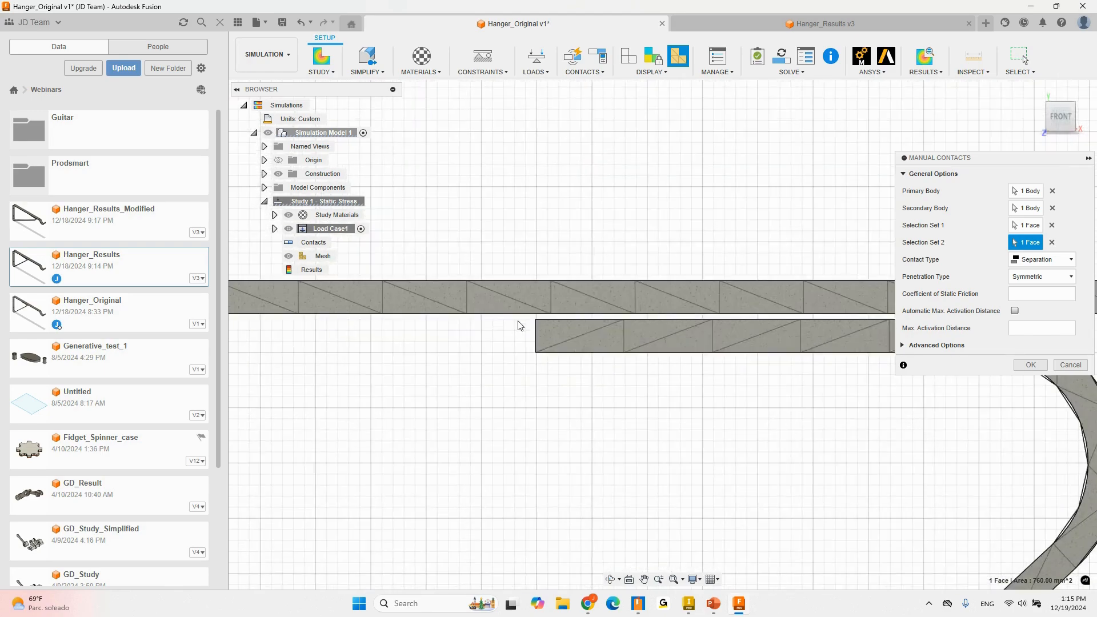
scroll(600, 302, down, 8)
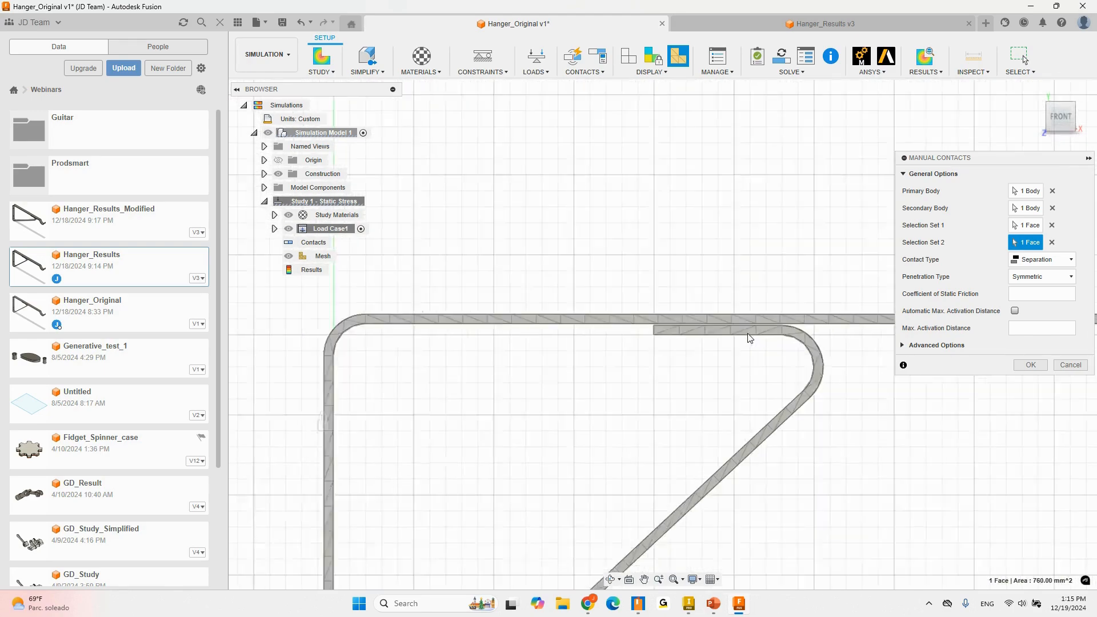
scroll(810, 329, down, 5)
scroll(760, 326, up, 6)
scroll(753, 327, up, 6)
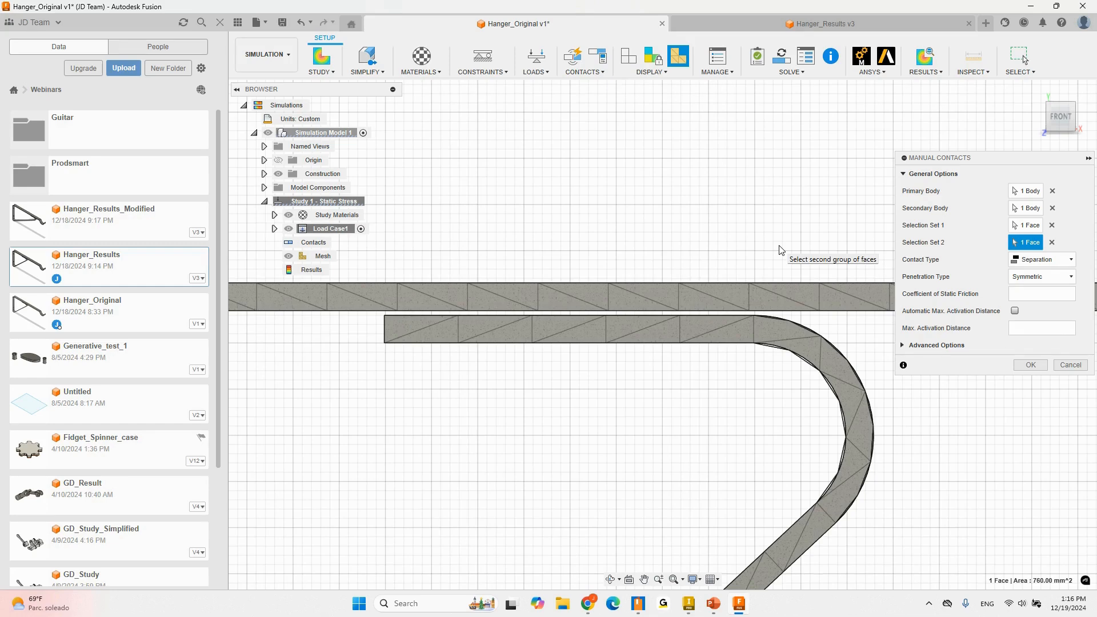
scroll(730, 288, down, 5)
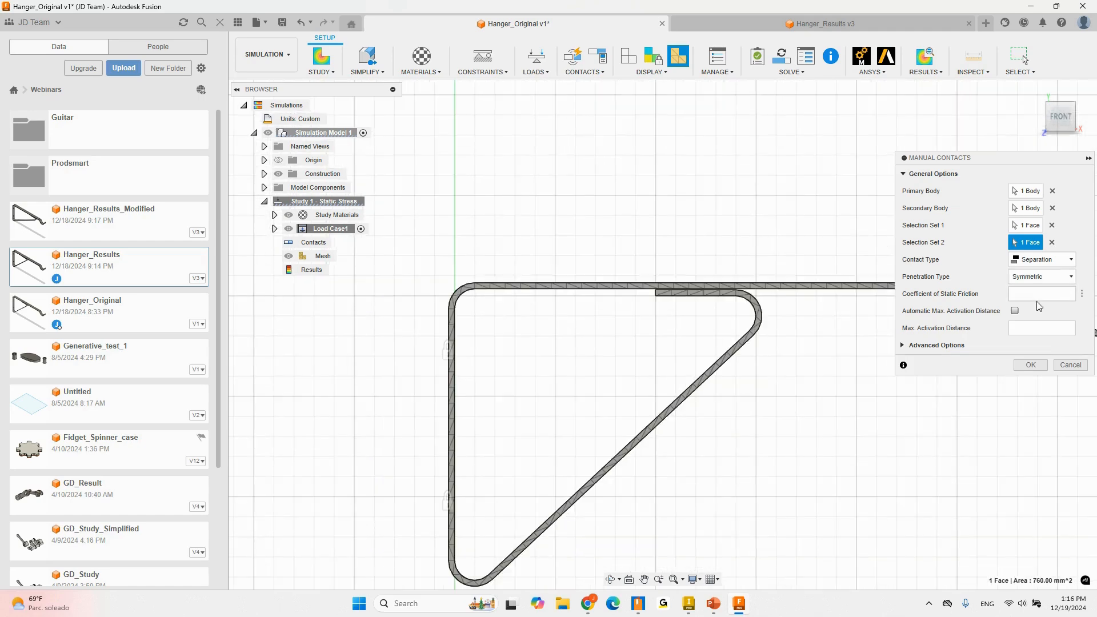
- Set the contact type between the arm and the brace to Bonded
click(1037, 260)
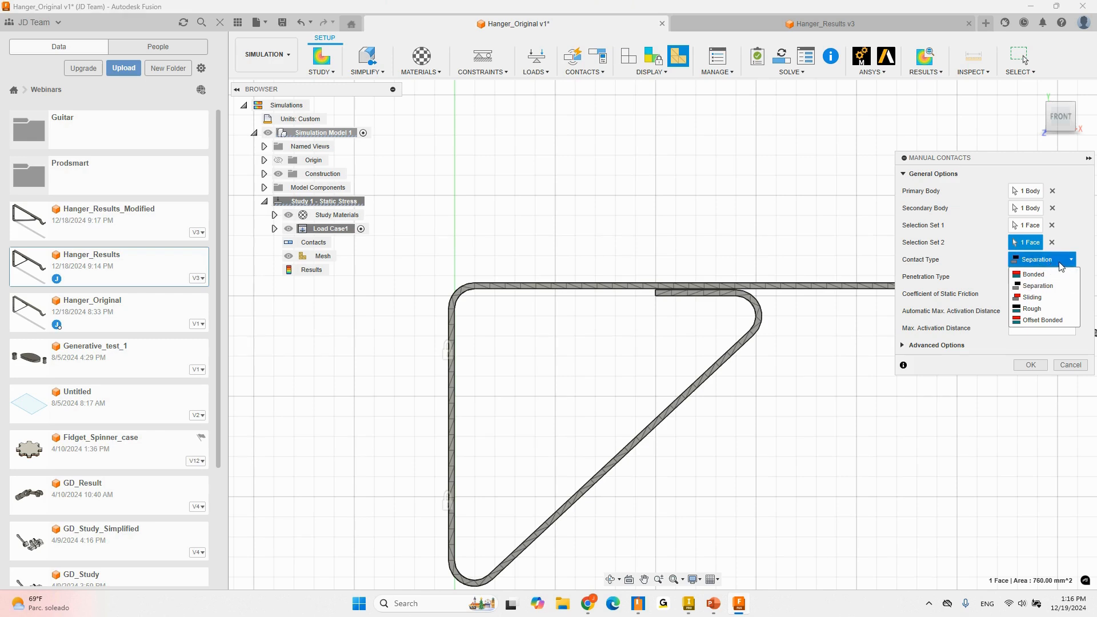
click(1054, 276)
click(1057, 263)
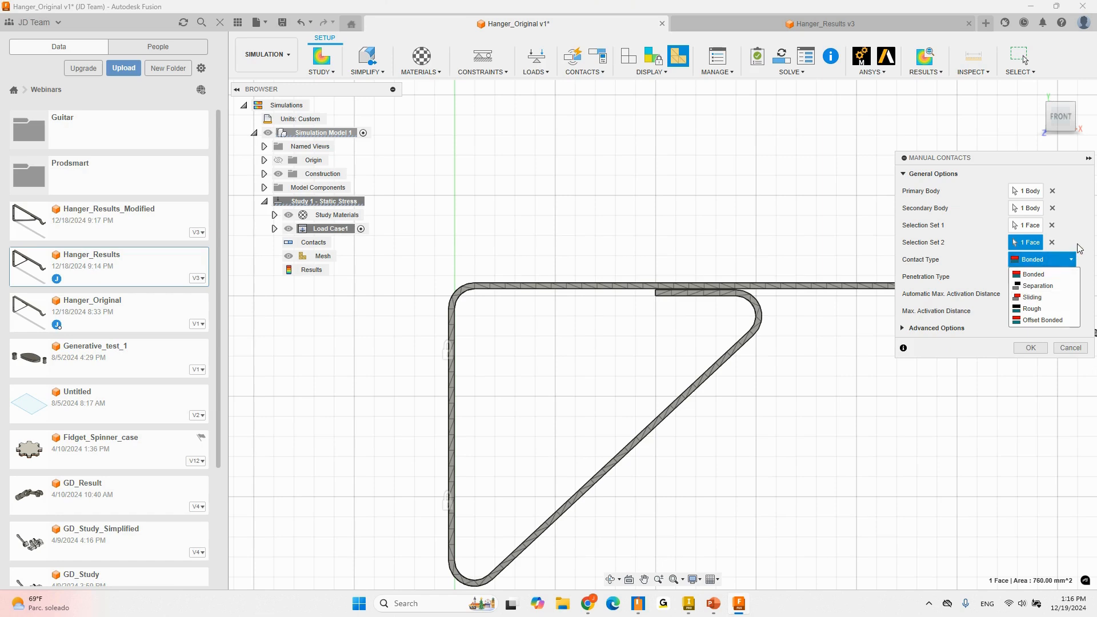
click(1037, 274)
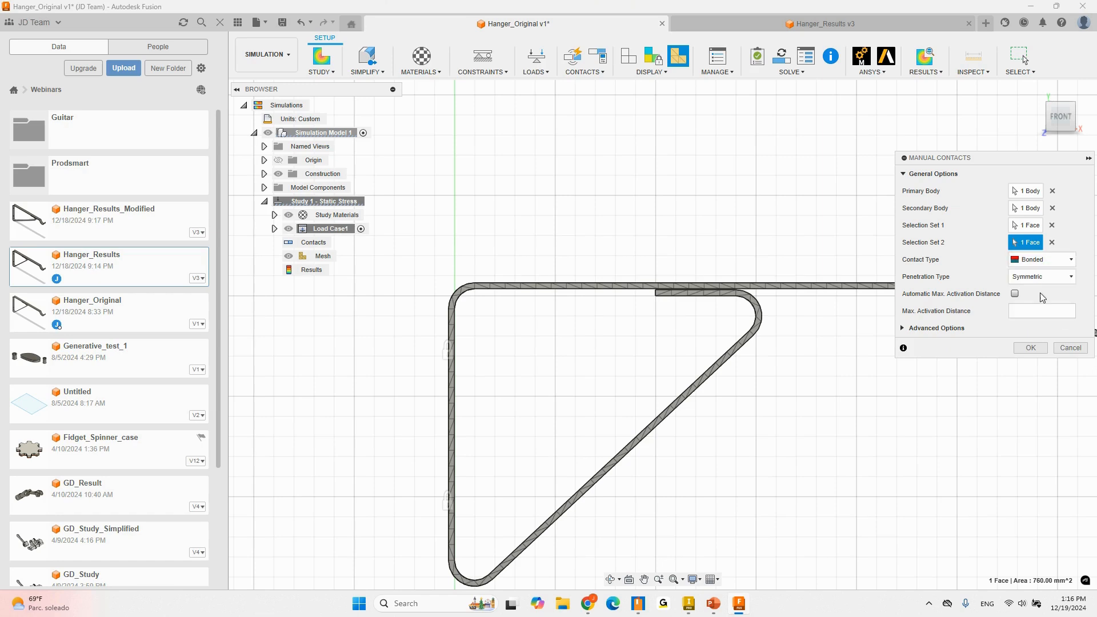
- Review the contact's advanced options and create the bonded contact between the arm and the brace
click(902, 329)
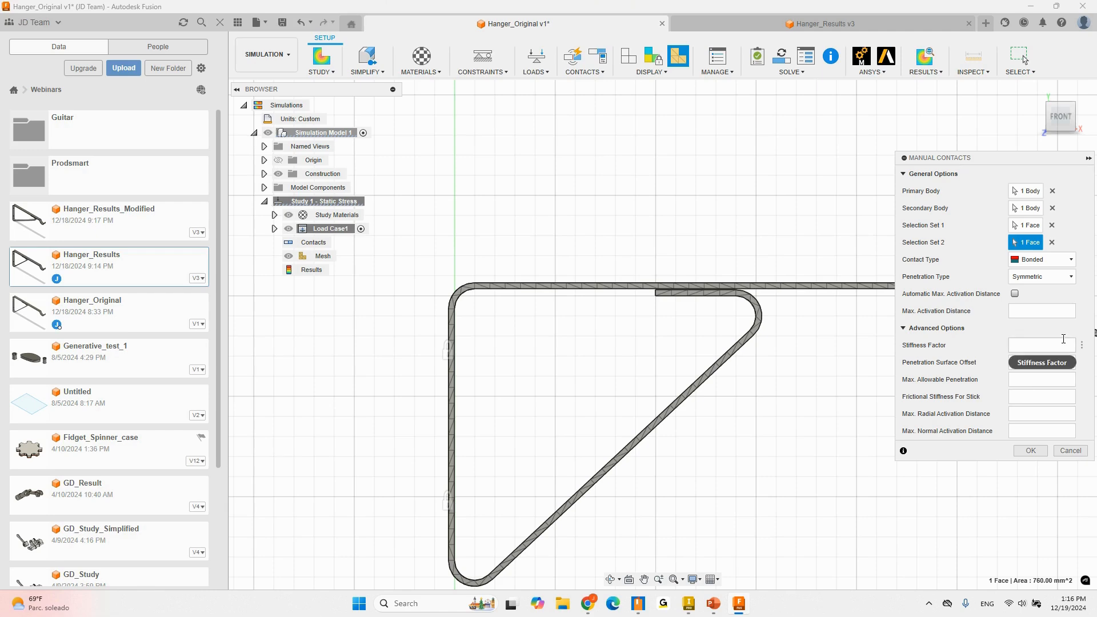
shift+middle_drag(833, 206, 798, 284)
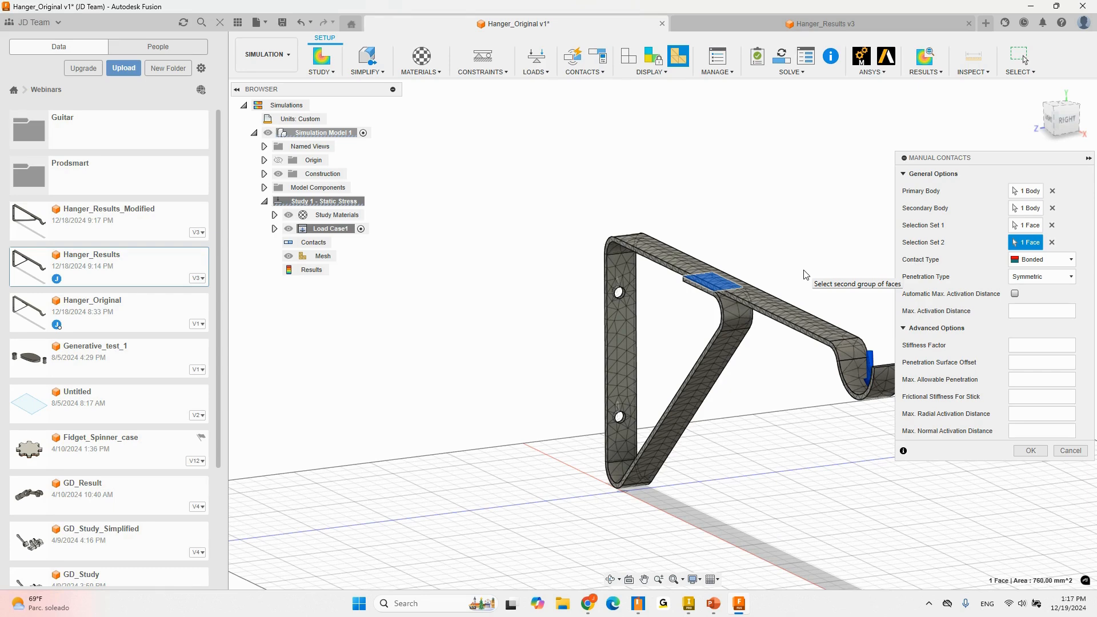
click(1030, 451)
scroll(810, 385, up, 1)
shift+middle_drag(782, 368, 811, 379)
scroll(823, 370, down, 2)
scroll(737, 309, up, 1)
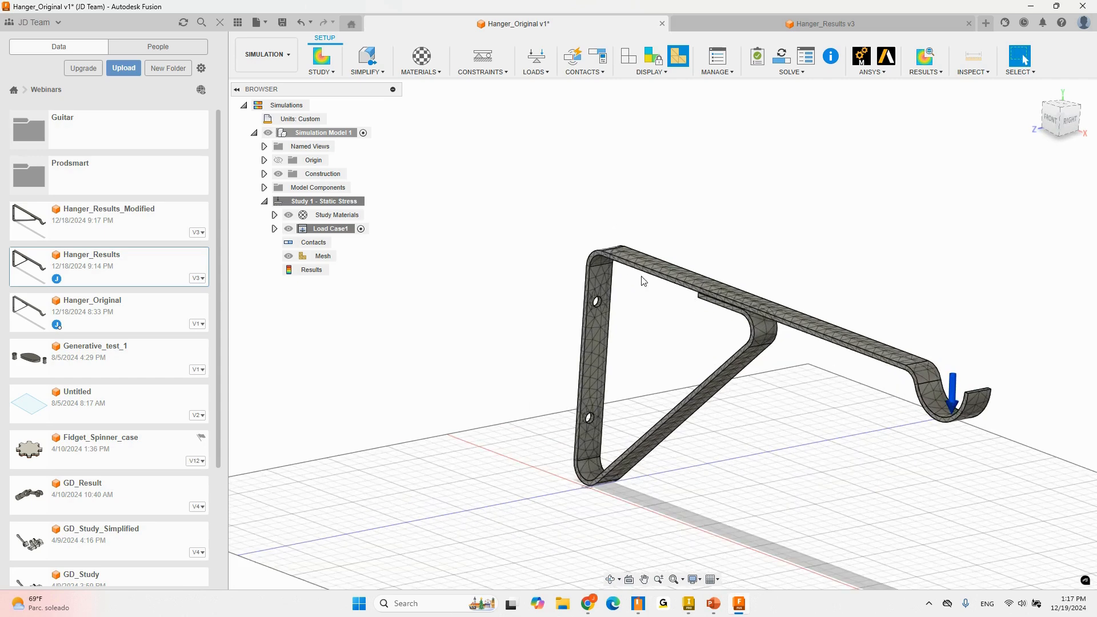
- Activate Study 2 in the Hanger_Results design, open its results and examine the safety factor on the deformed bracket
click(776, 23)
click(392, 284)
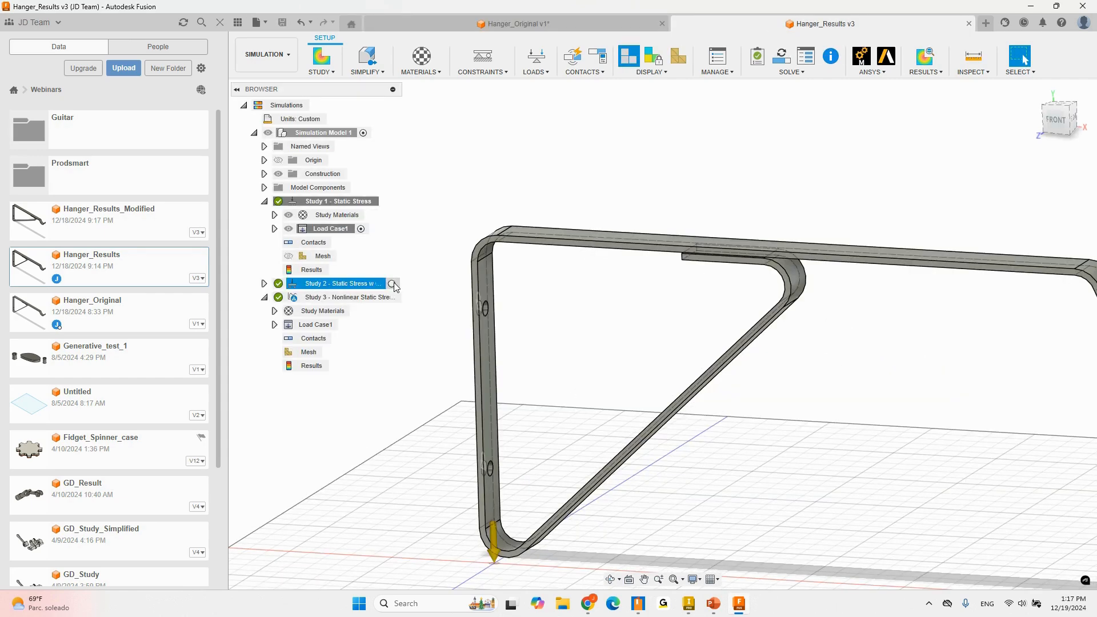
right_click(311, 352)
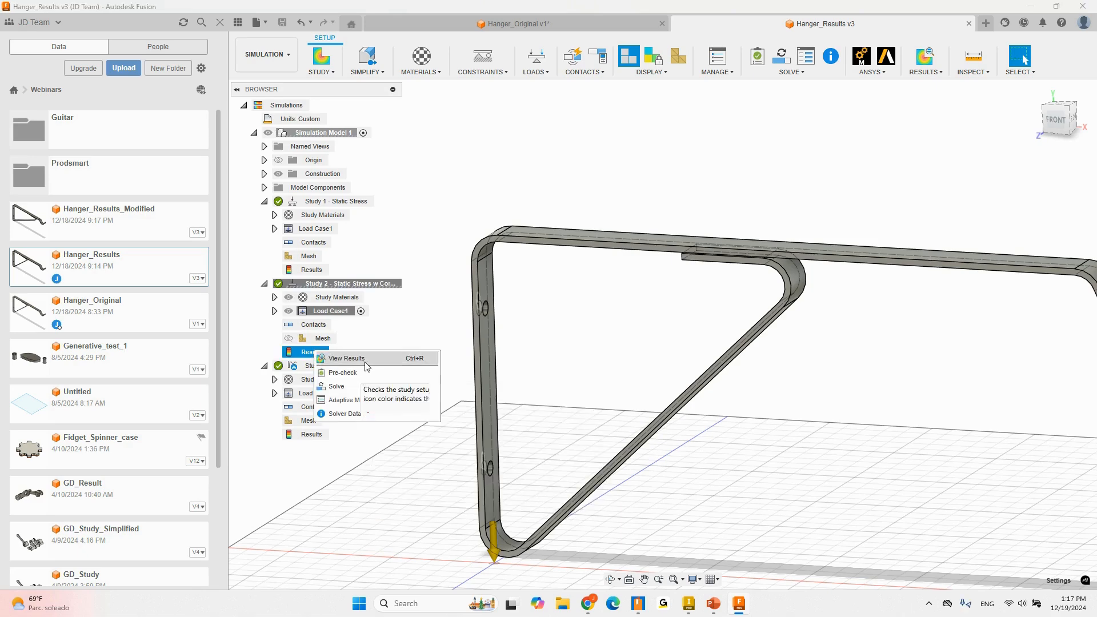
click(345, 358)
scroll(573, 263, down, 3)
scroll(695, 270, up, 2)
shift+middle_drag(695, 270, 724, 253)
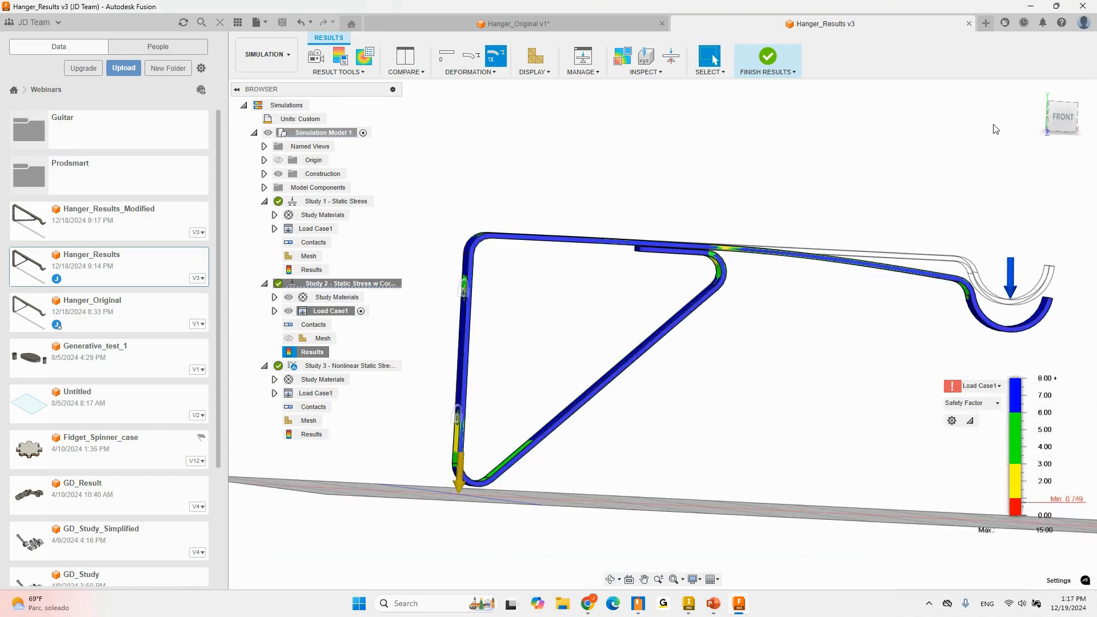
click(1063, 117)
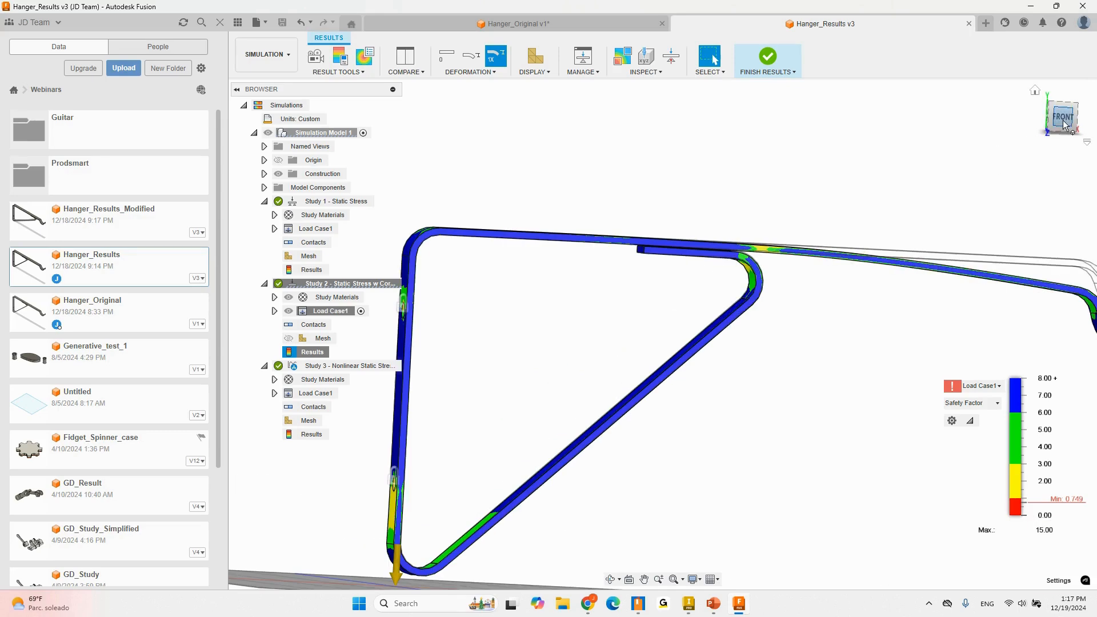
scroll(633, 273, down, 2)
shift+middle_drag(712, 218, 679, 243)
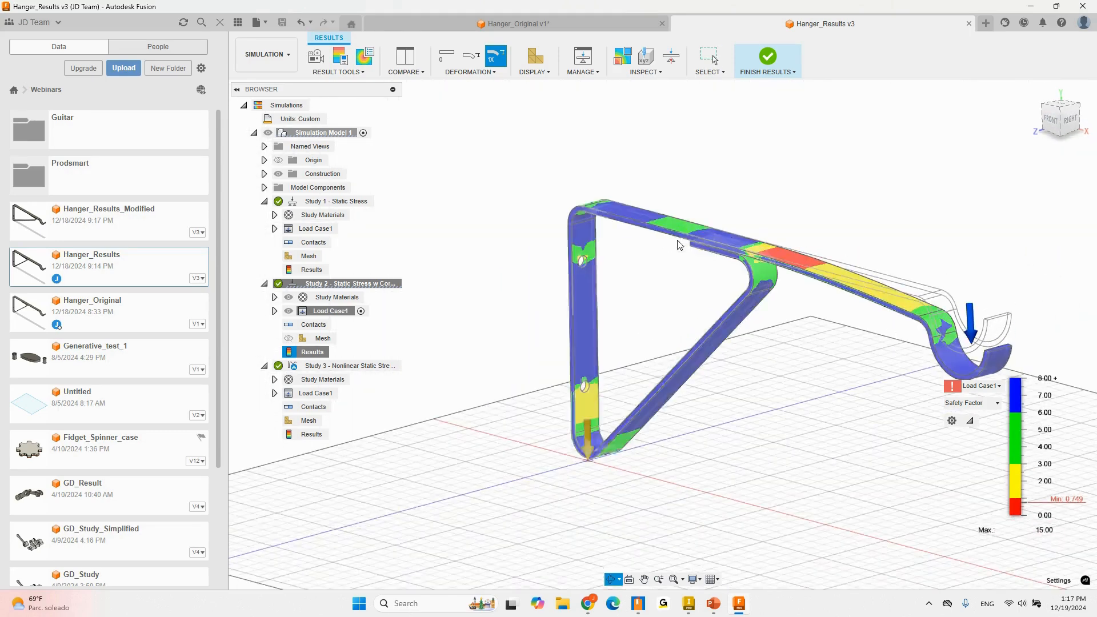
- Display the von Mises stress results and inspect the arm above the brace bend
click(983, 403)
click(963, 428)
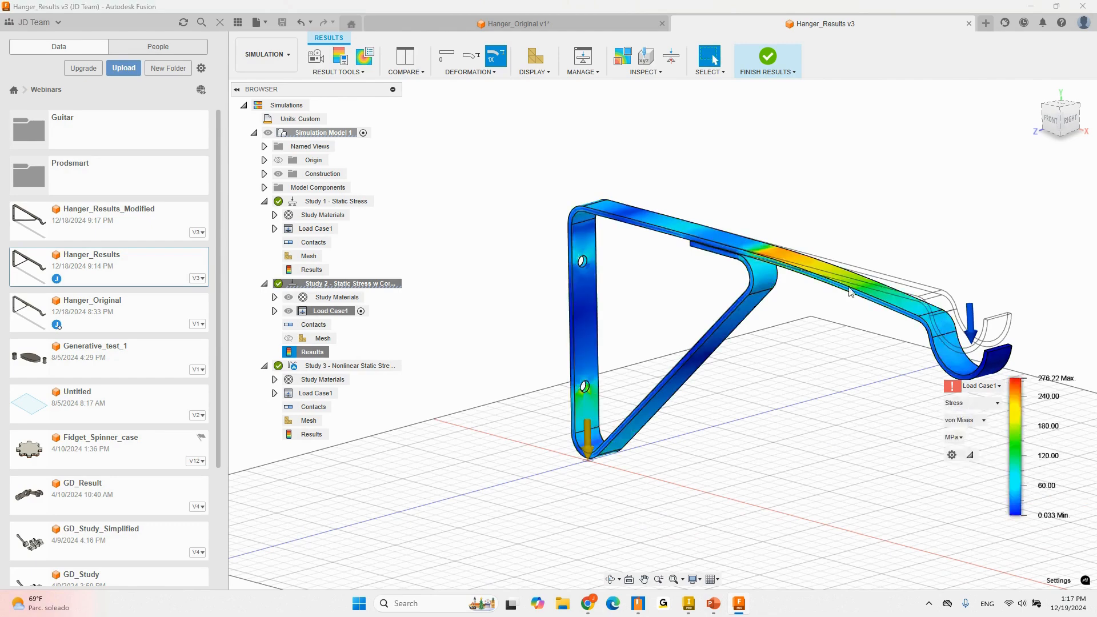
scroll(756, 262, up, 5)
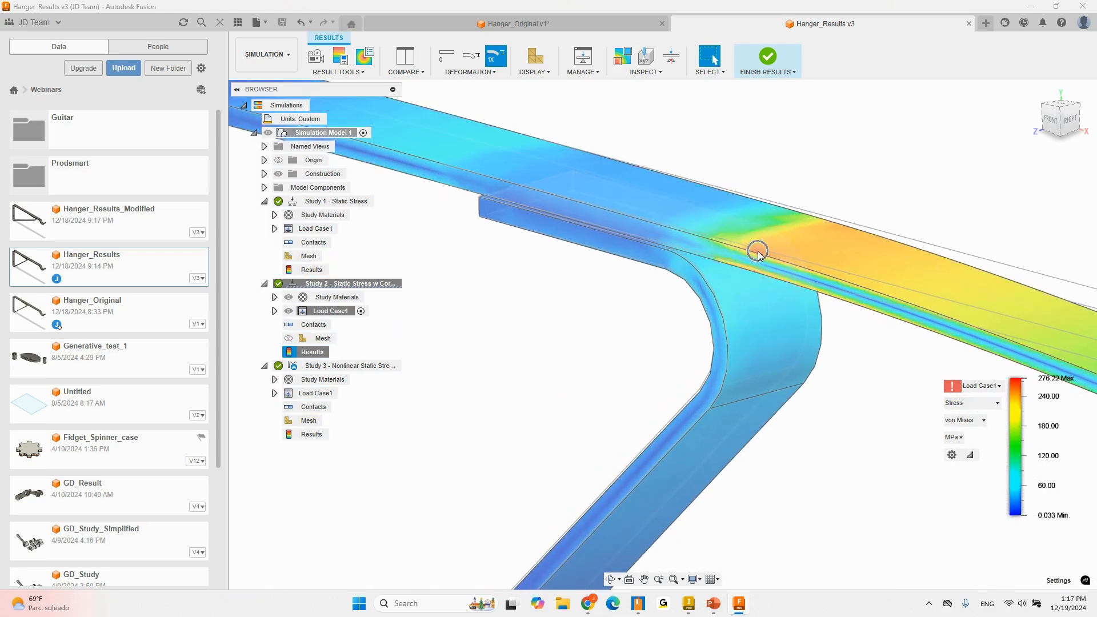
scroll(759, 251, down, 5)
scroll(758, 250, down, 2)
shift+middle_drag(759, 250, 722, 271)
scroll(711, 300, down, 2)
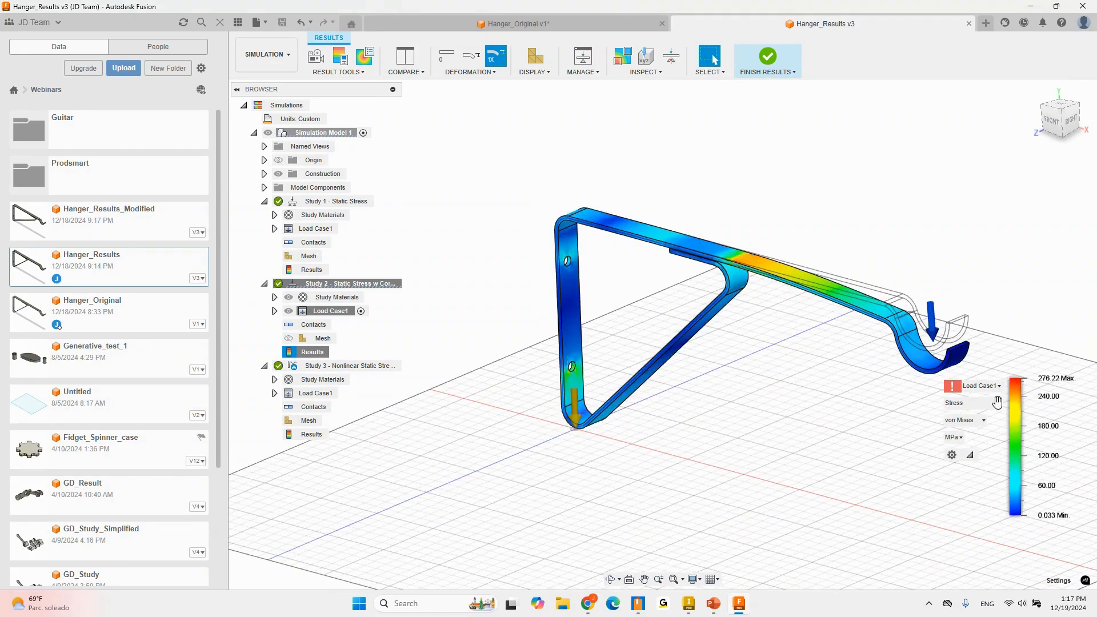
- Switch the stress result units to psi and finally to ksi
click(953, 437)
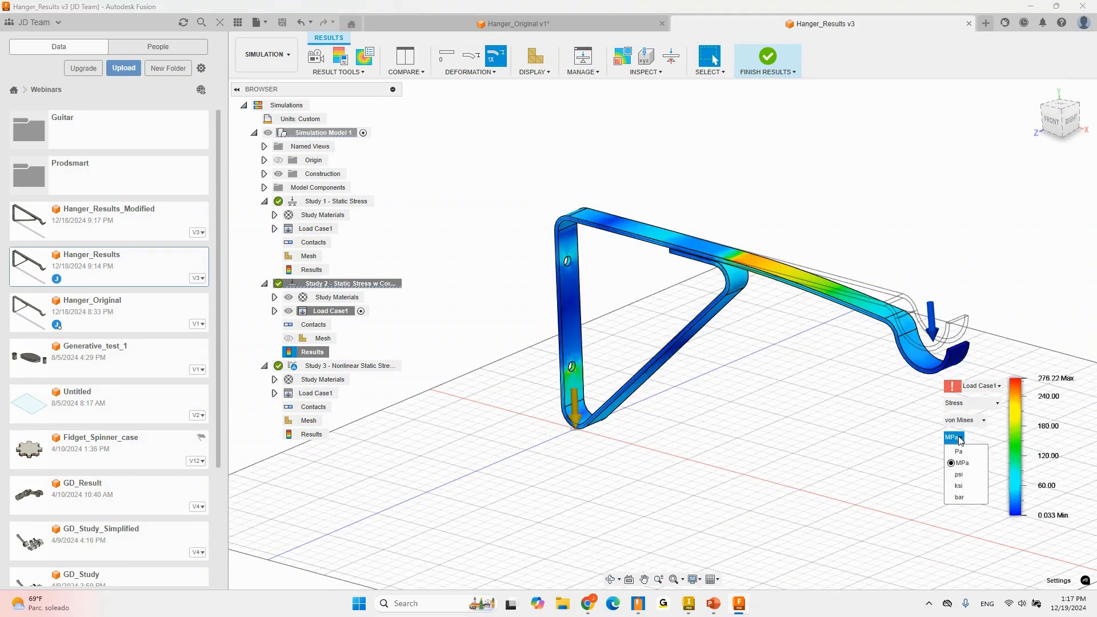
click(958, 474)
click(953, 437)
click(960, 487)
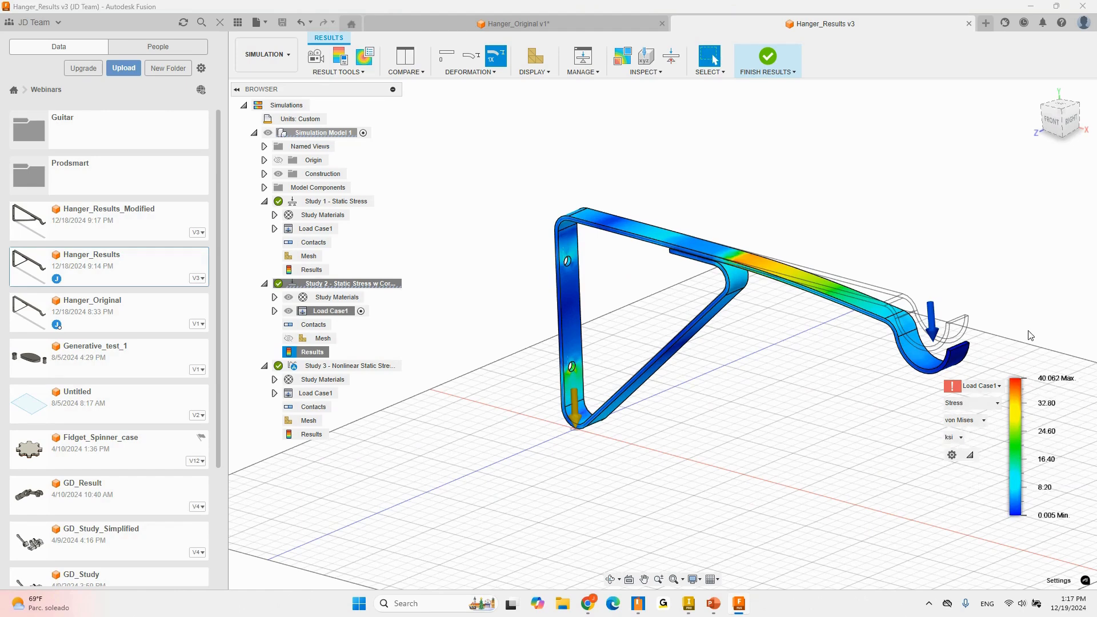
- Examine the stress distribution where the arm meets the brace, from above and from underneath
mouse_move(897, 295)
shift+middle_down()
mouse_move(910, 252)
mouse_move(903, 303)
shift+middle_up()
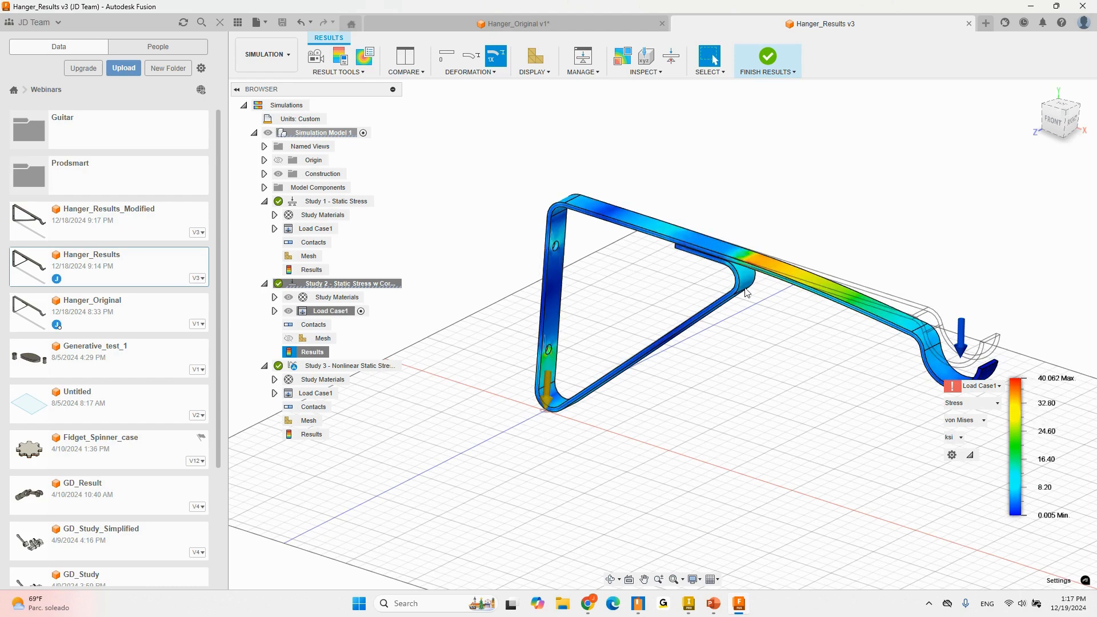
mouse_move(787, 308)
shift+middle_down()
mouse_move(764, 315)
mouse_move(786, 314)
shift+middle_up()
scroll(757, 232, up, 5)
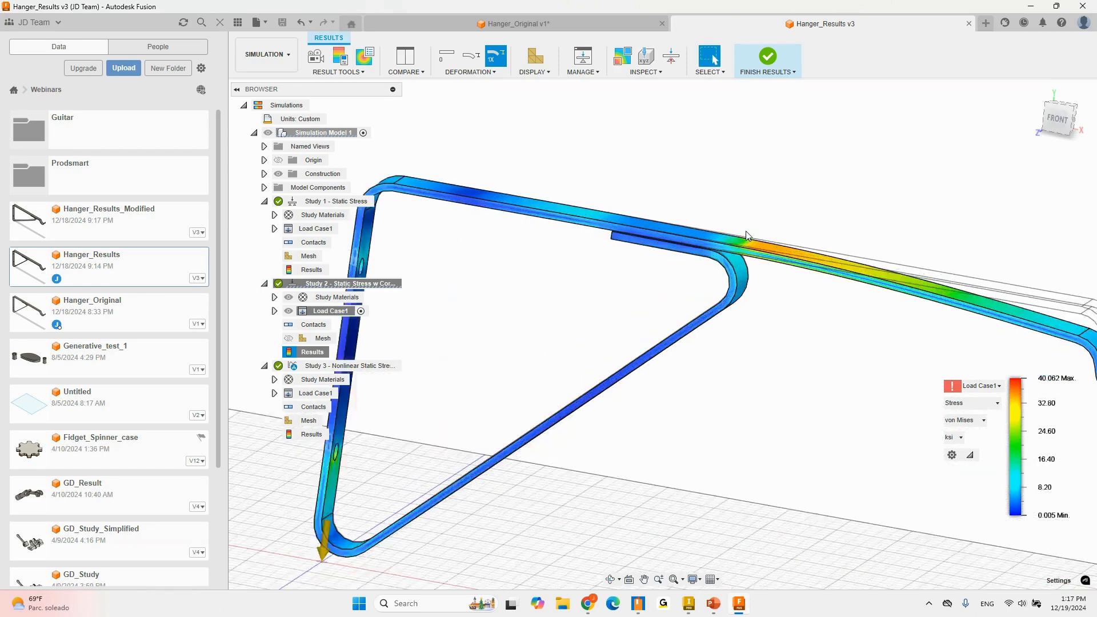
scroll(747, 267, up, 5)
key(ctrl)
key(ctrl)
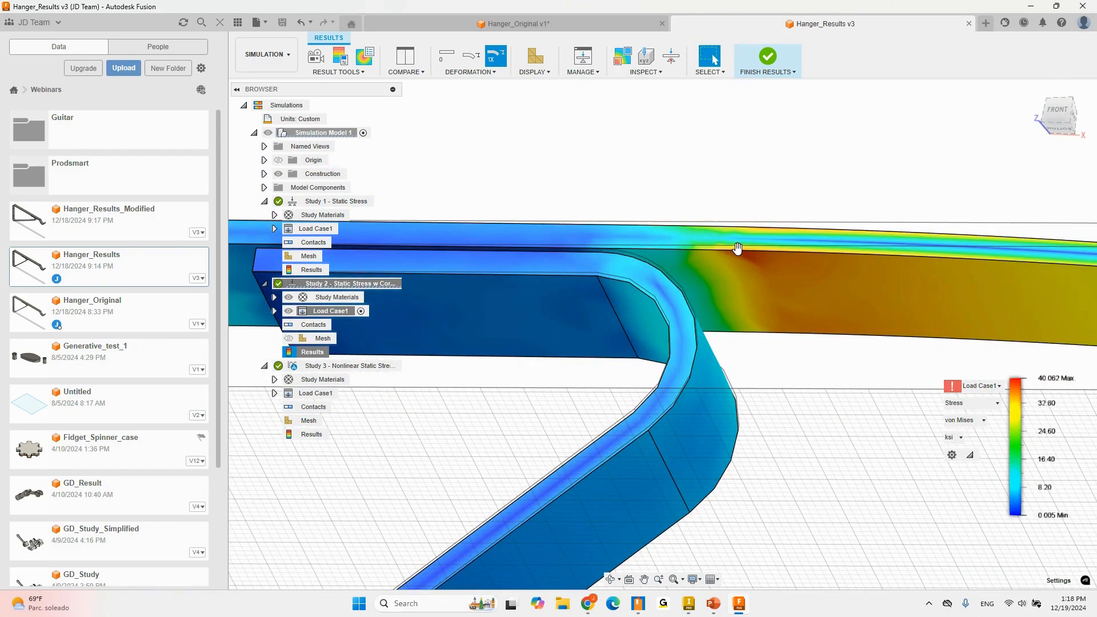
scroll(737, 247, down, 8)
shift+middle_drag(787, 237, 797, 262)
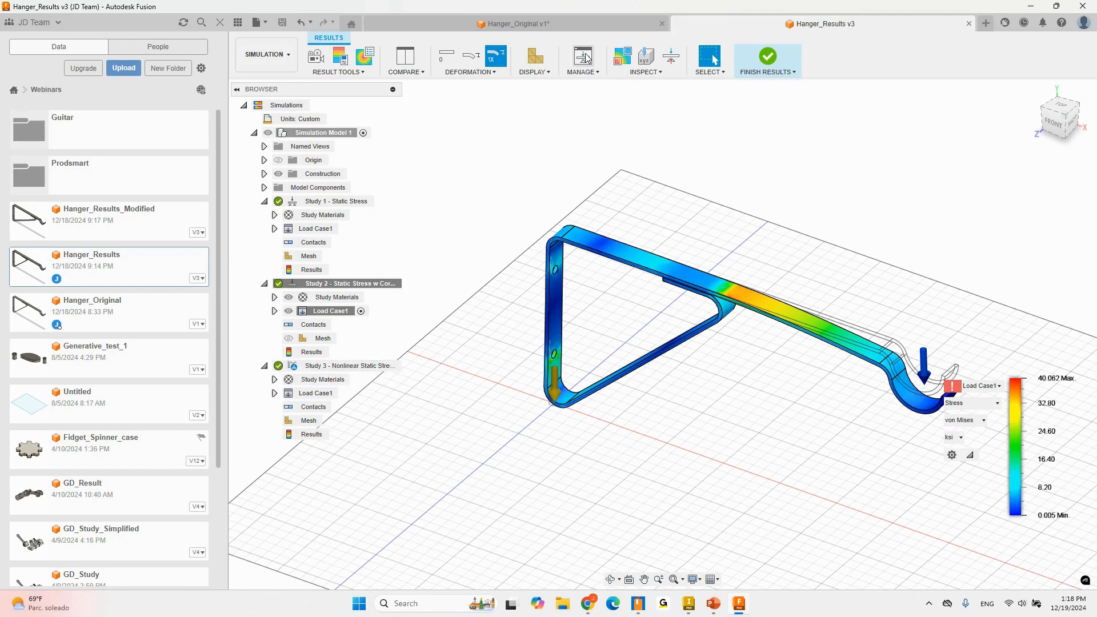
- Display the total displacement results and inspect the deflection at the hook end from the front and up close
click(1050, 124)
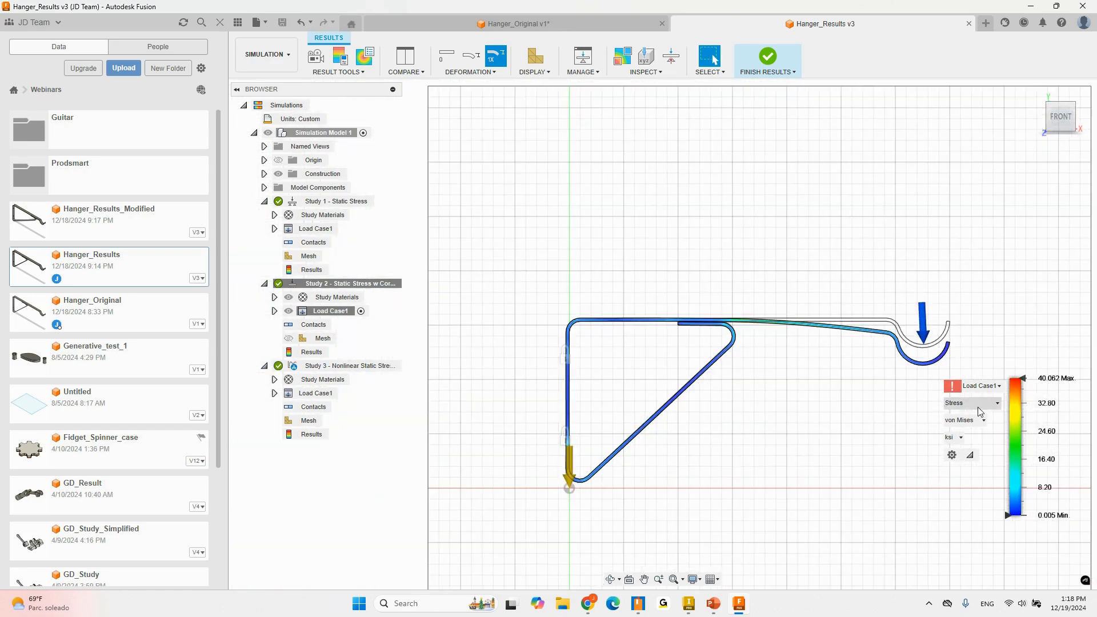
click(978, 403)
click(992, 438)
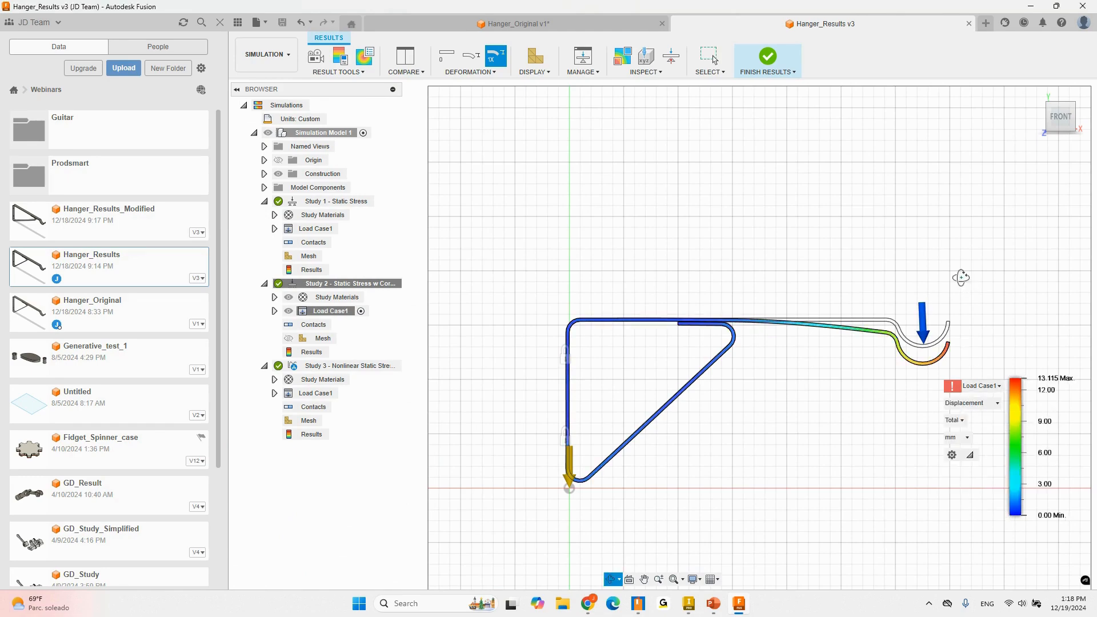
shift+middle_drag(967, 283, 928, 285)
key(Escape)
scroll(897, 360, up, 6)
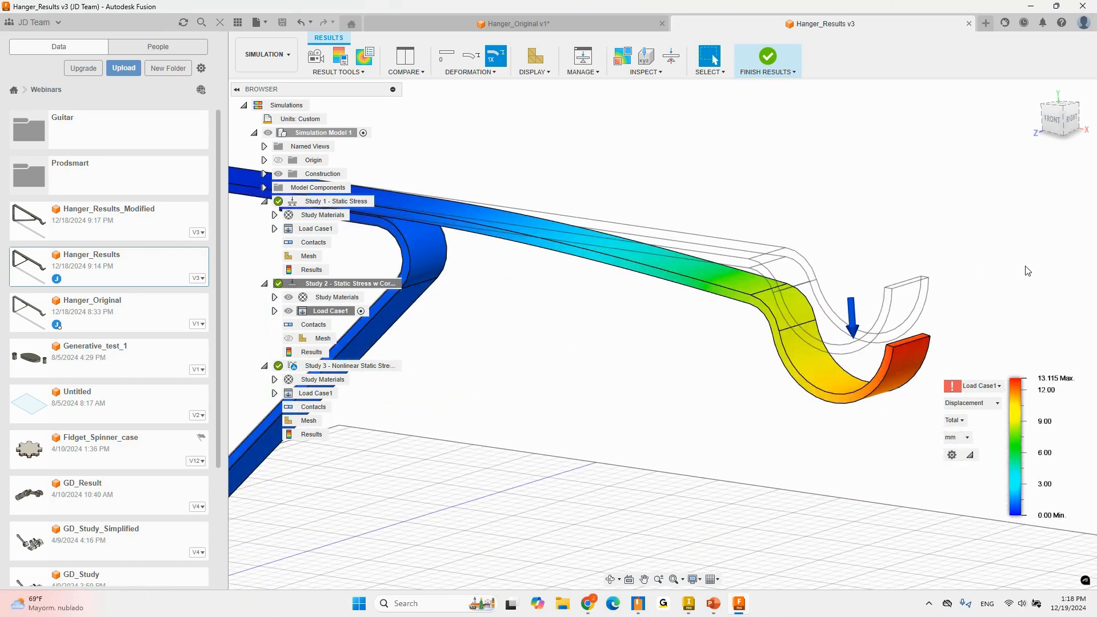
scroll(1034, 320, down, 5)
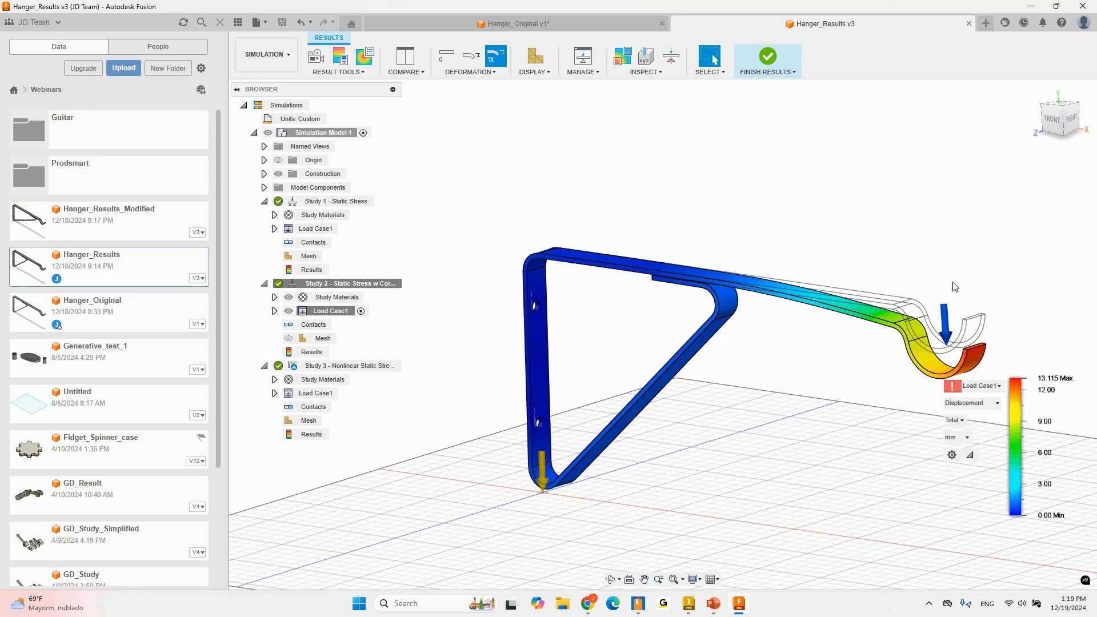
- Return to the Hanger_Original design and create a new Nonlinear Static Stress study
click(548, 22)
shift+middle_drag(655, 189, 831, 220)
click(1035, 91)
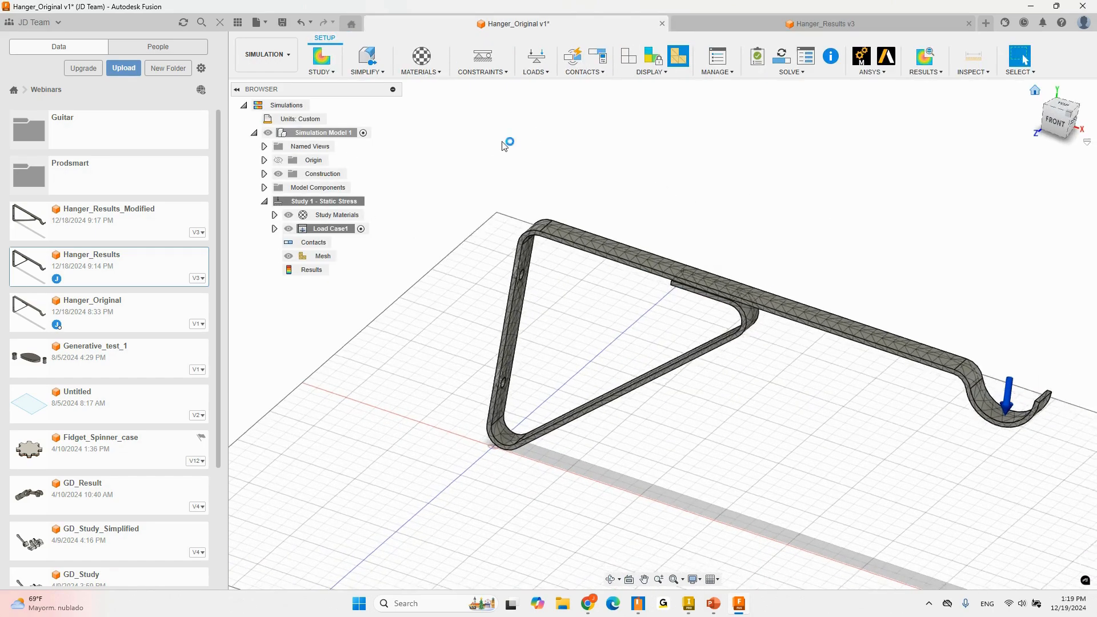
middle_drag(769, 328, 872, 409)
click(329, 68)
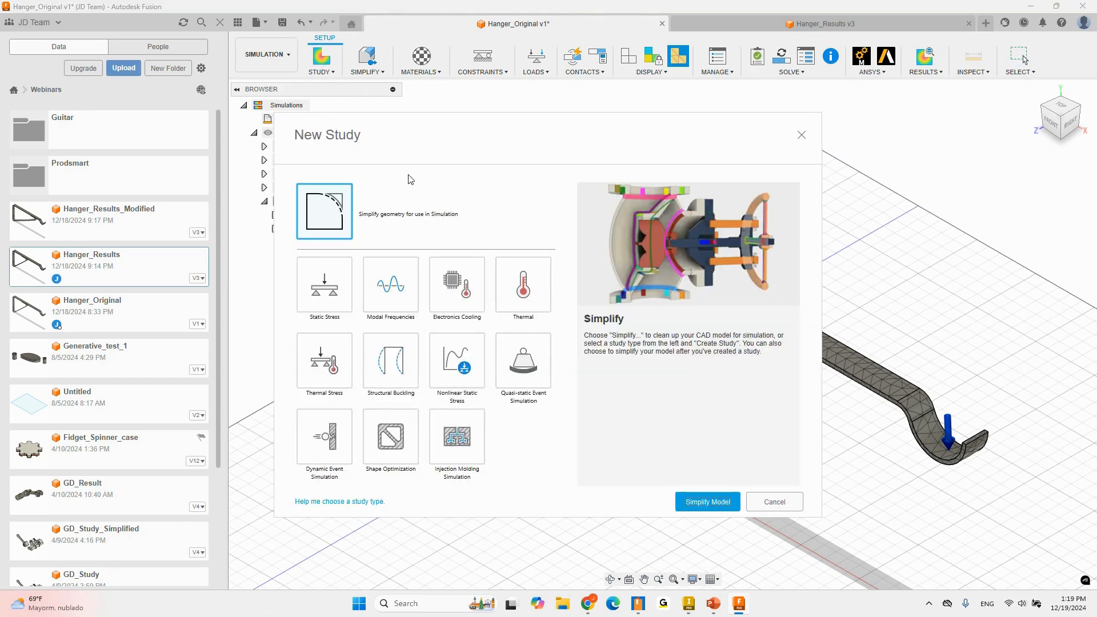
click(467, 366)
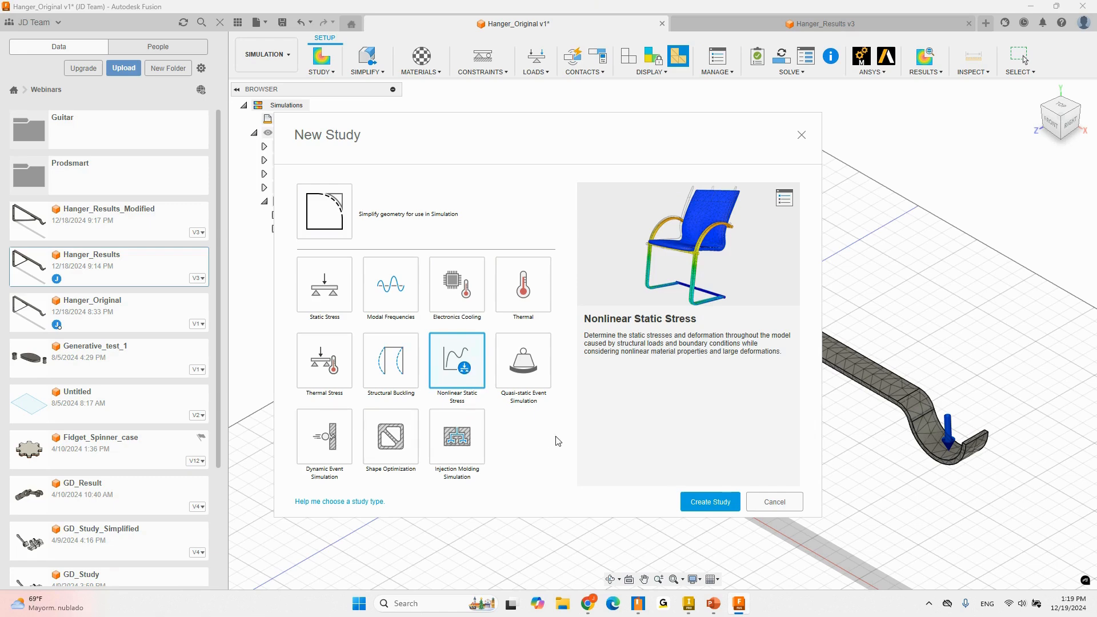
click(708, 500)
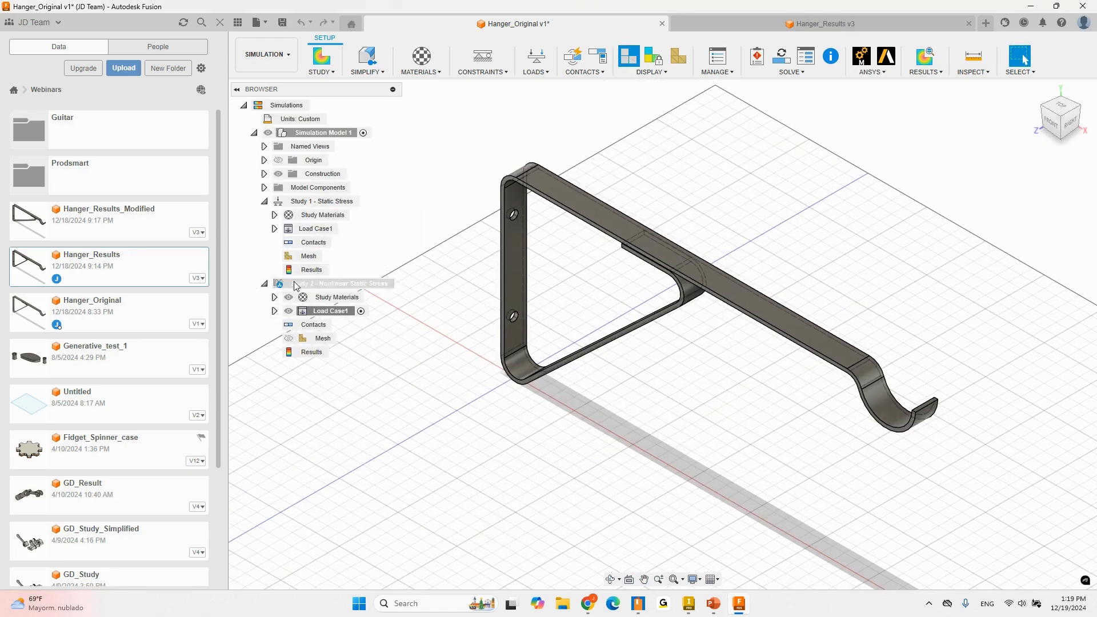
- Open the nonlinear study's materials and check the available libraries, keeping the Fusion Nonlinear Material Library
click(275, 297)
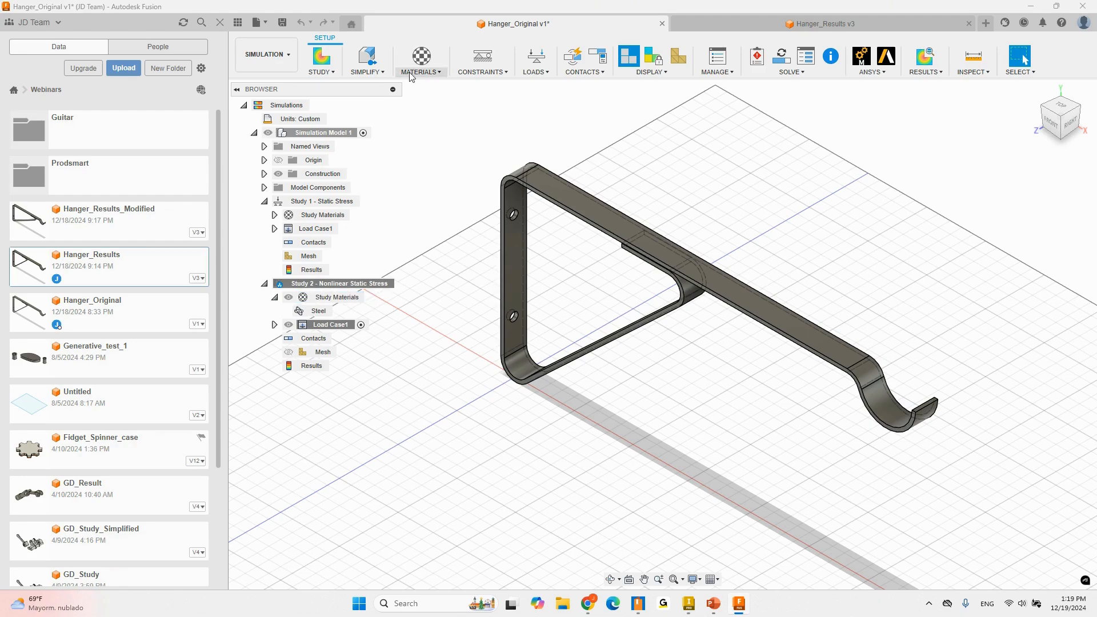
click(420, 56)
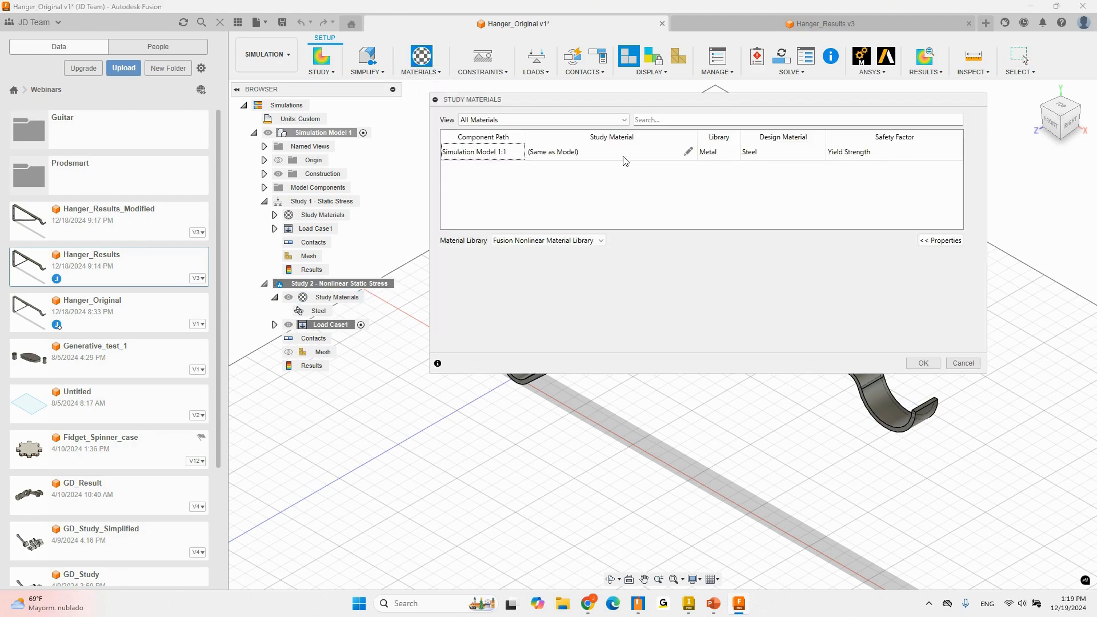
click(687, 152)
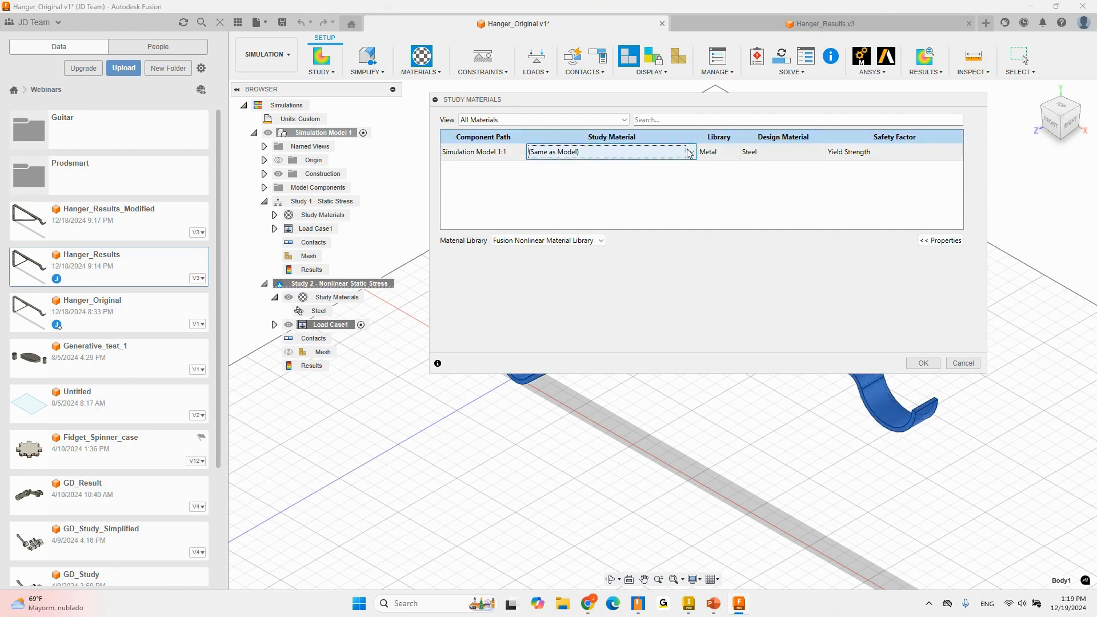
click(508, 241)
click(508, 240)
click(508, 241)
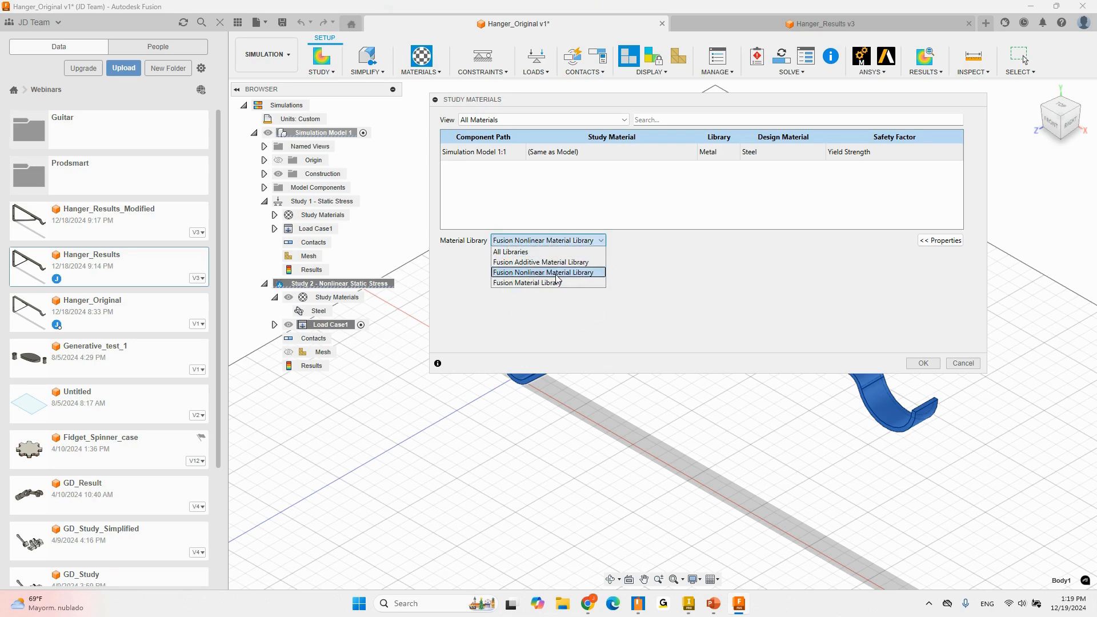
click(659, 169)
- Assign Steel - Standard Structural as the hanger's study material
click(671, 156)
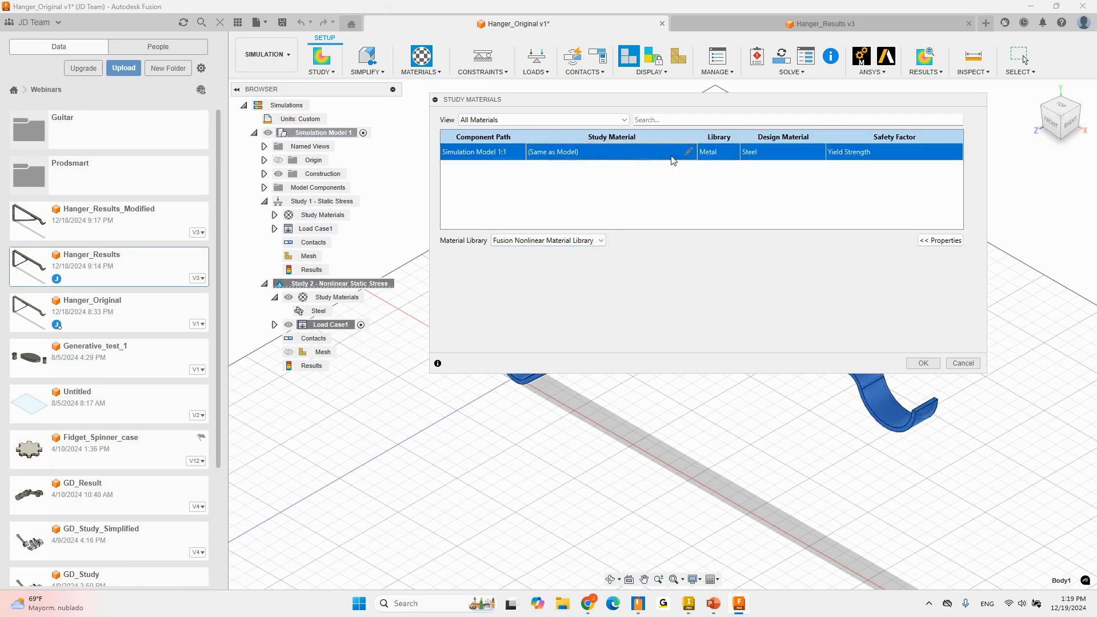
click(687, 157)
click(691, 152)
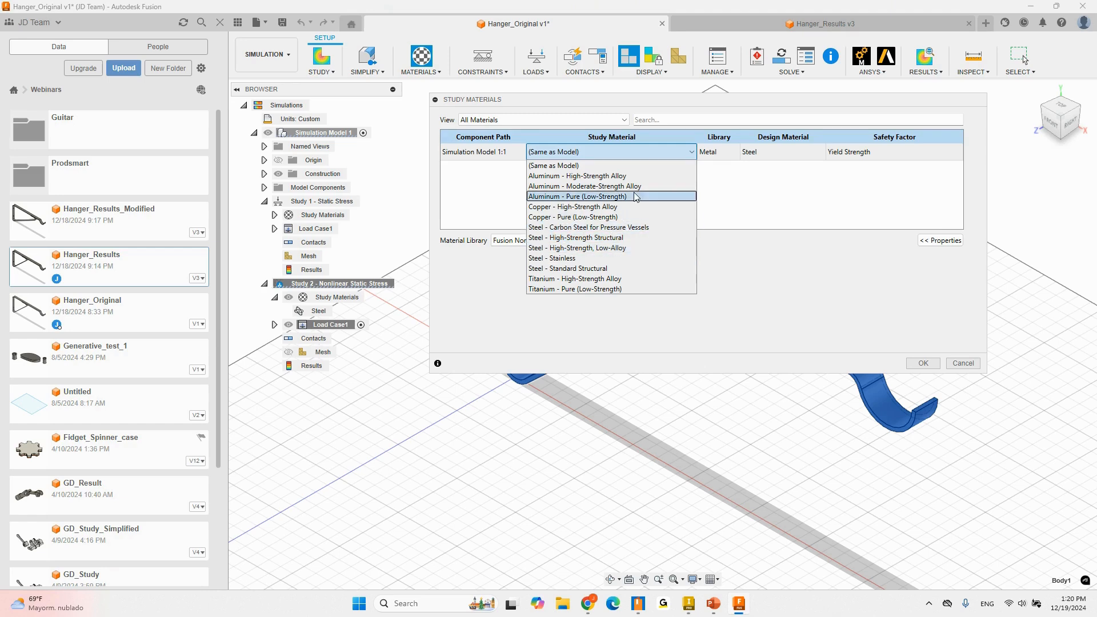
click(582, 268)
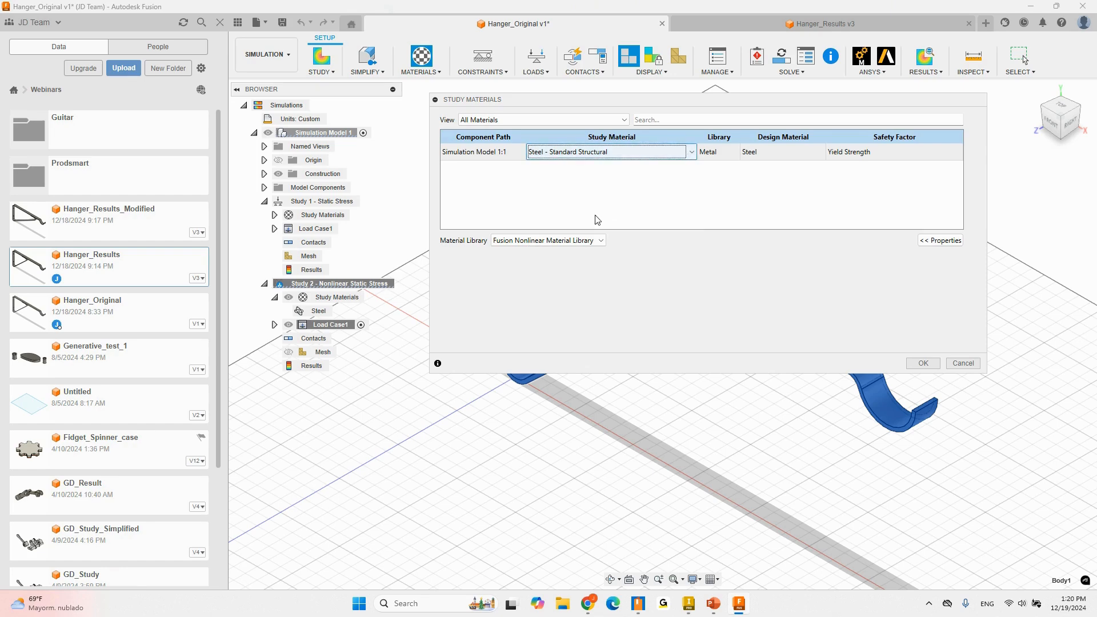
click(665, 156)
click(655, 147)
click(922, 363)
- Open the material properties for the nonlinear study, look through them and close them
click(421, 71)
click(482, 72)
click(422, 71)
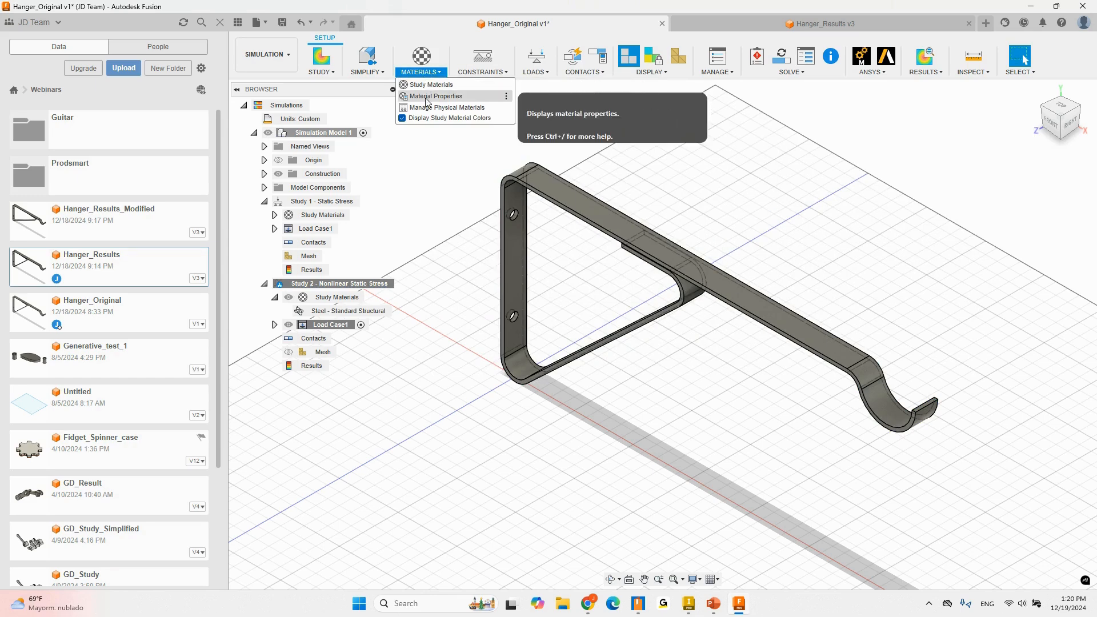
click(426, 96)
click(951, 177)
click(731, 100)
click(1071, 337)
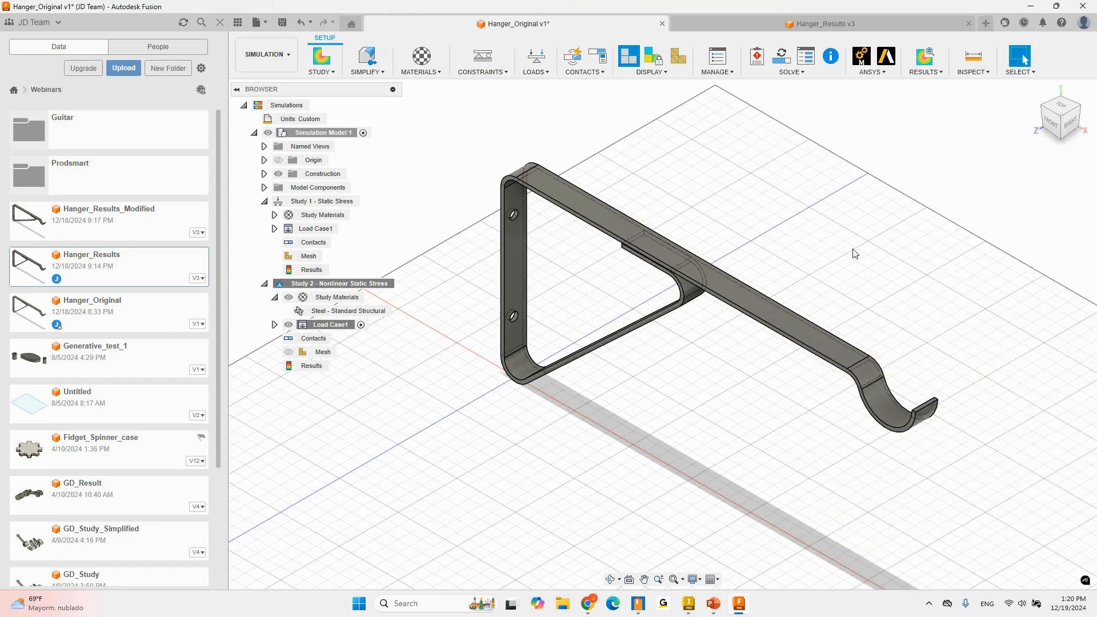
- Open the physical materials browser, enlarge it and open the properties of Steel - Standard Structural
click(422, 72)
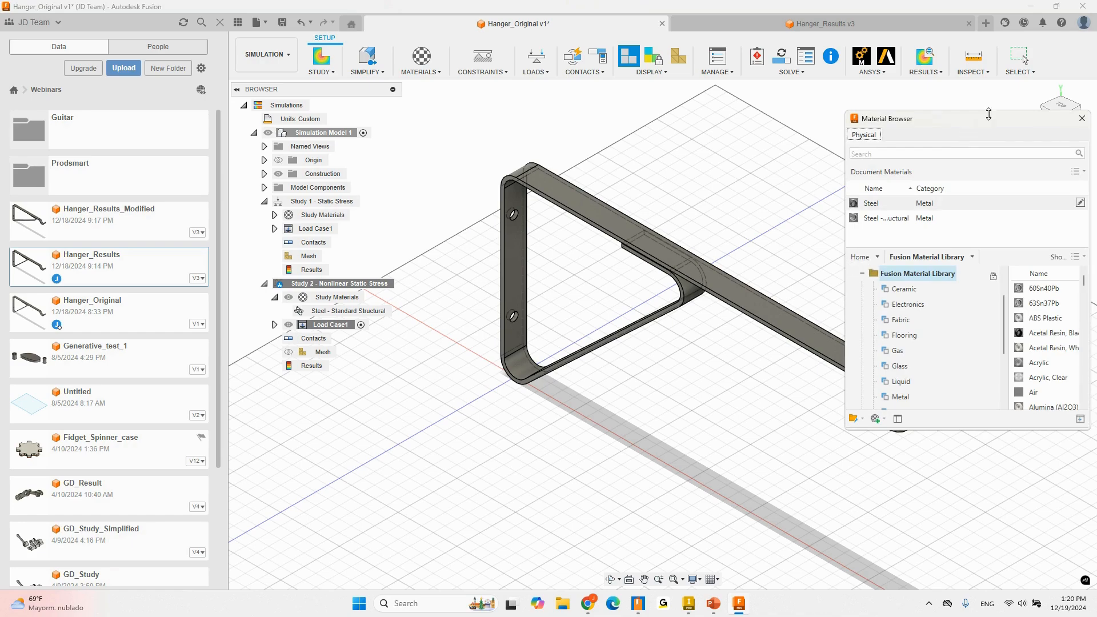
drag(990, 115, 656, 85)
drag(756, 404, 921, 465)
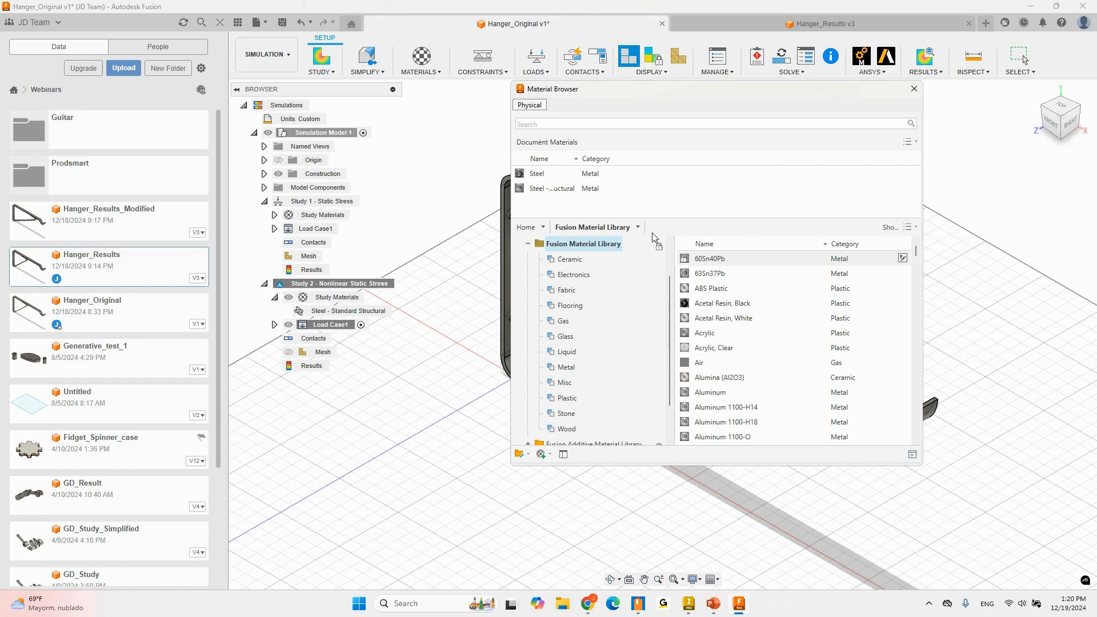
click(609, 189)
click(912, 188)
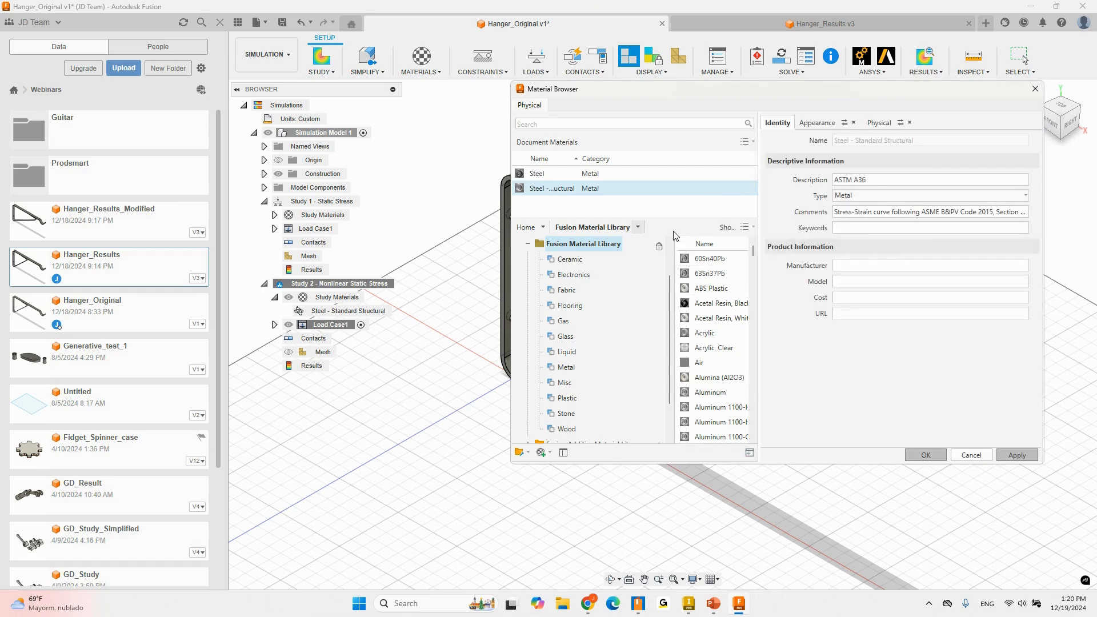
scroll(535, 269, up, 1)
click(528, 289)
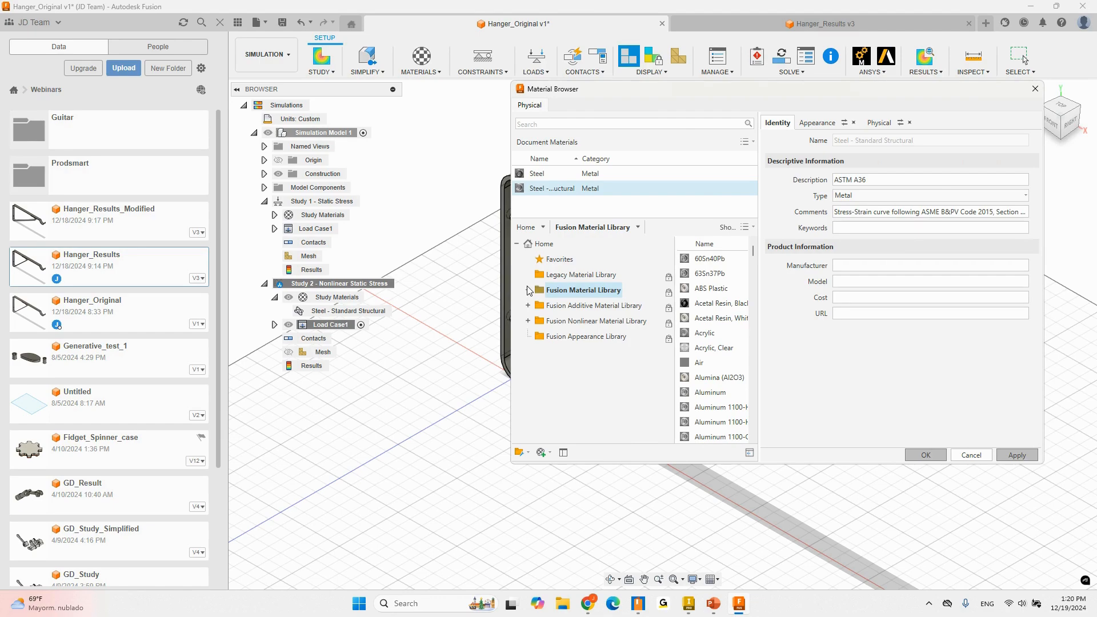
- Review the steel's appearance and its basic physical properties, including information, thermal, mechanical and strength data
click(817, 123)
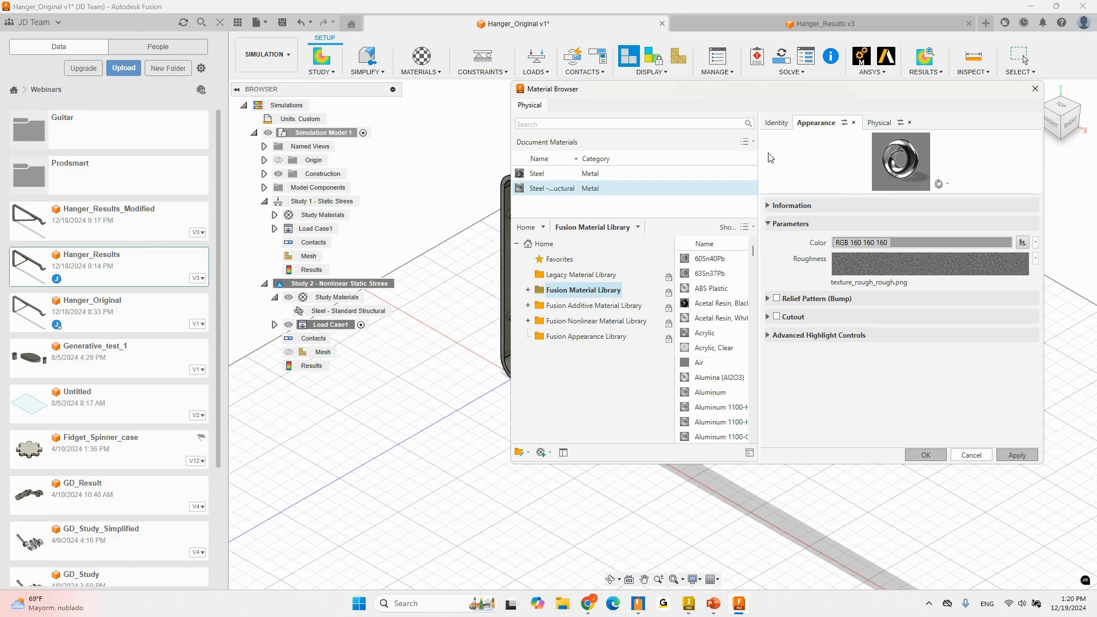
click(878, 122)
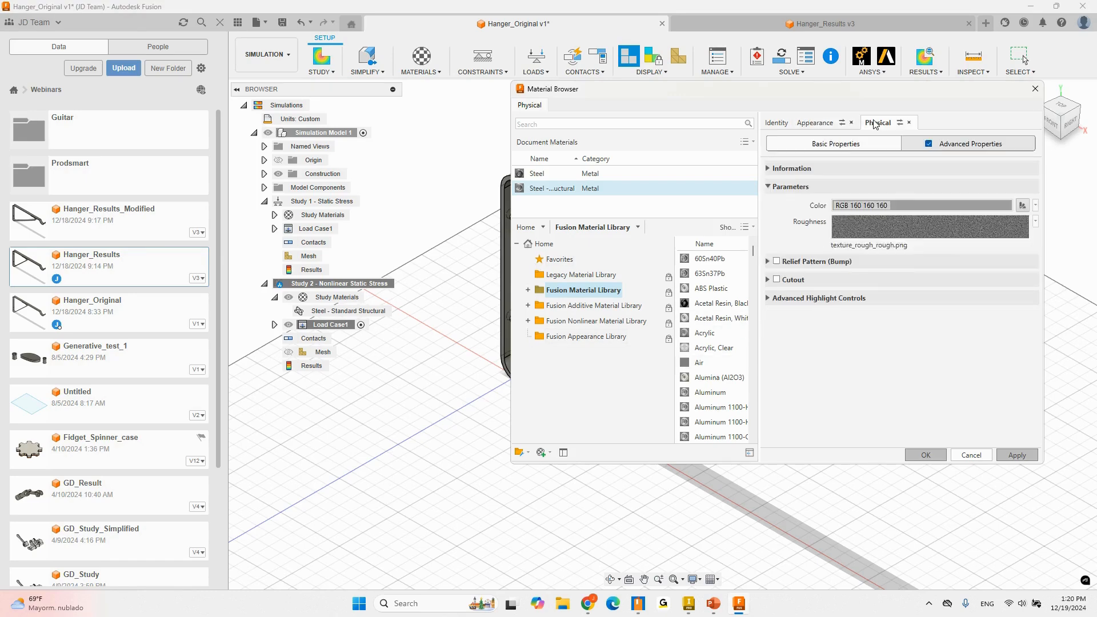
click(929, 145)
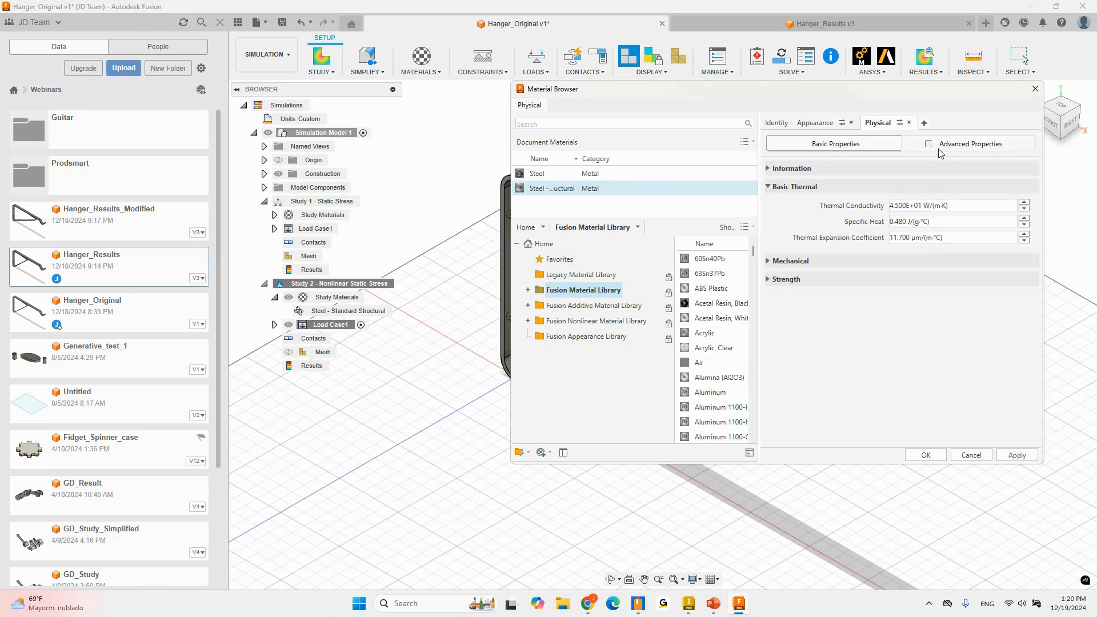
click(930, 146)
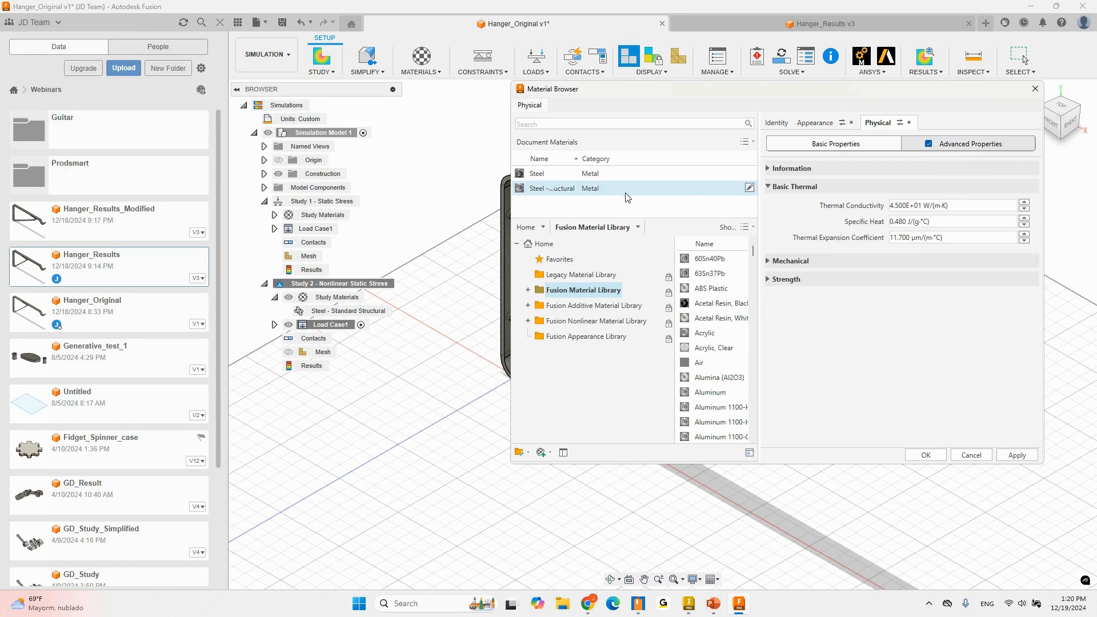
click(769, 170)
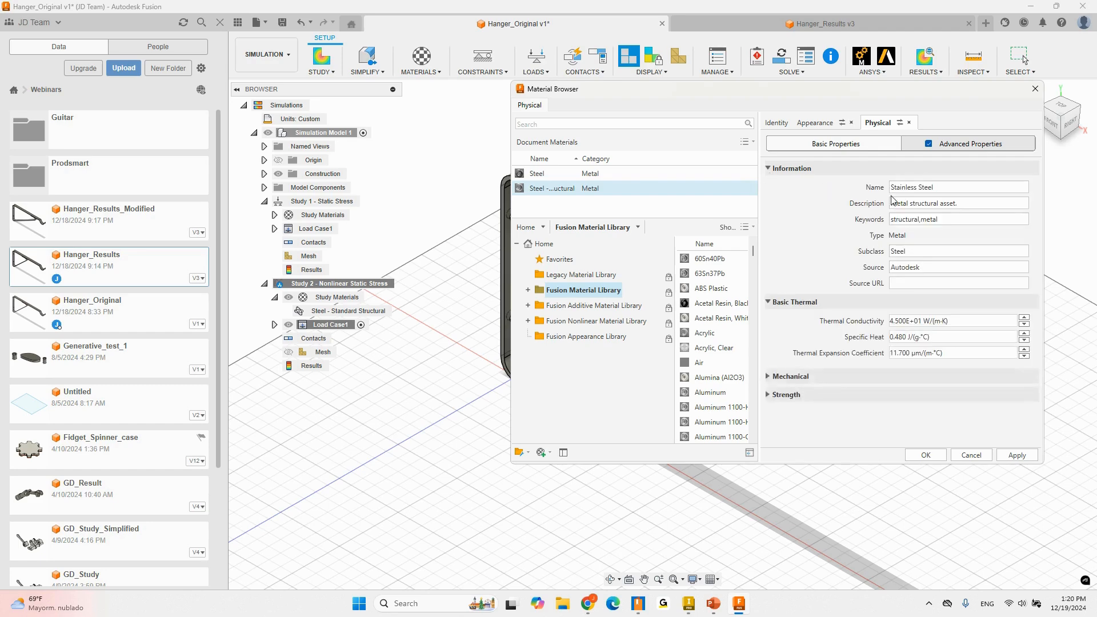
click(769, 376)
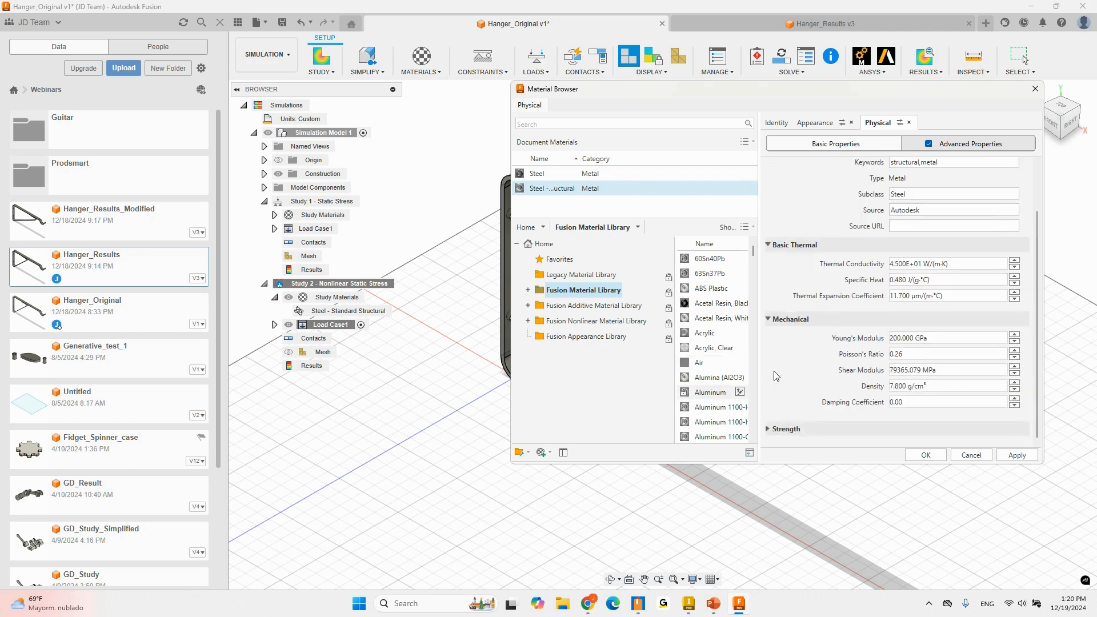
click(767, 428)
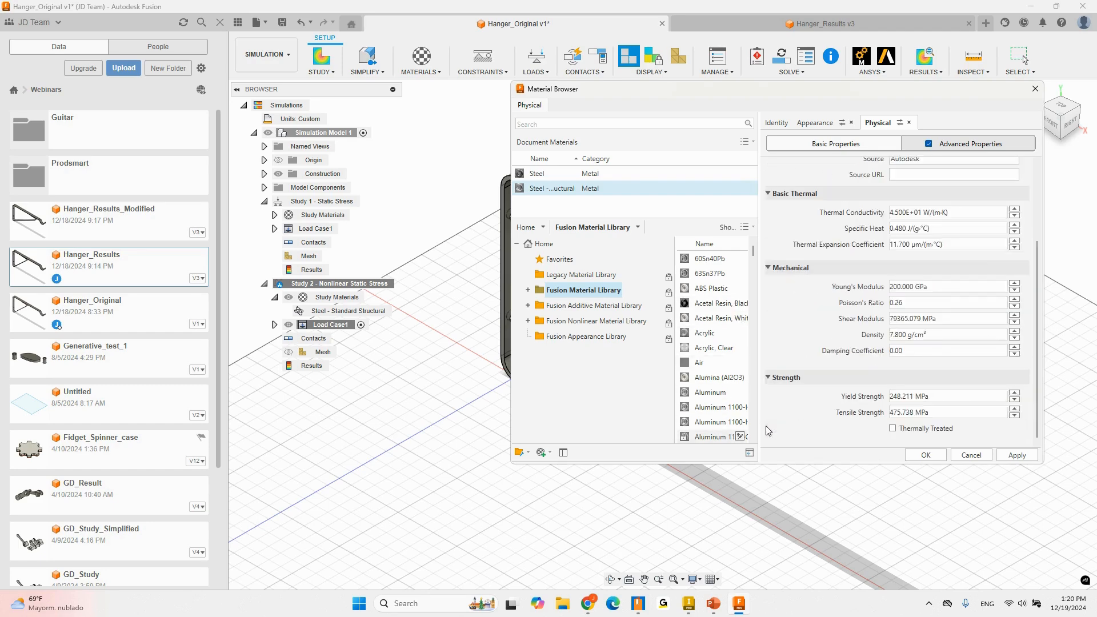
mouse_move(1036, 294)
mouse_down()
mouse_move(1035, 216)
mouse_move(1037, 298)
mouse_up()
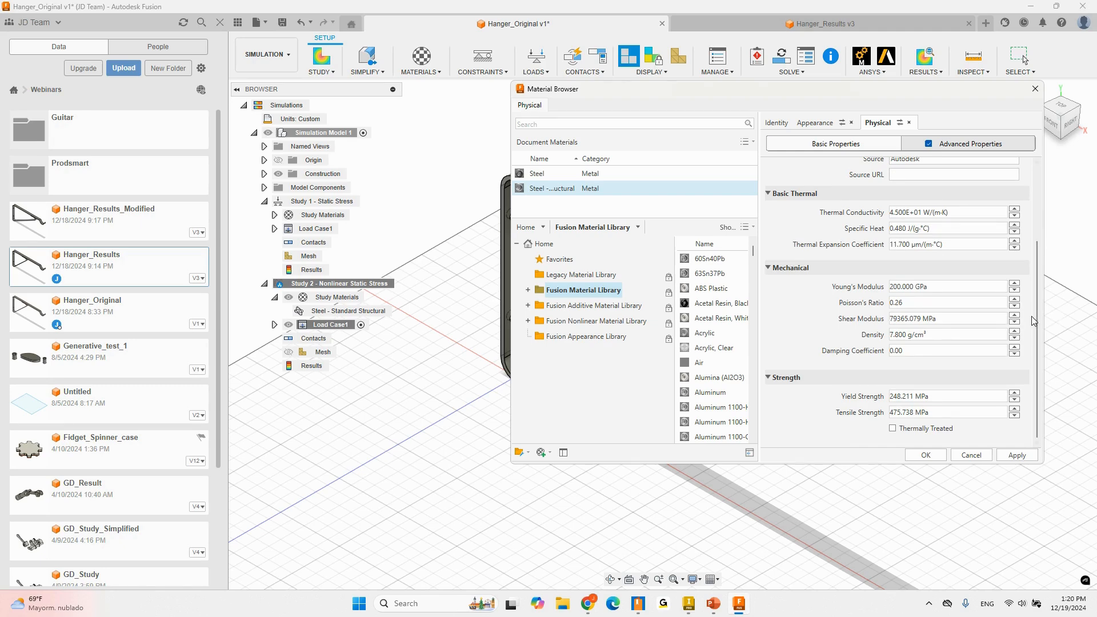
- Review the steel's advanced properties, checking the material model, behavior and type options and keeping Isotropic, Nonlinear and Plastic
click(978, 146)
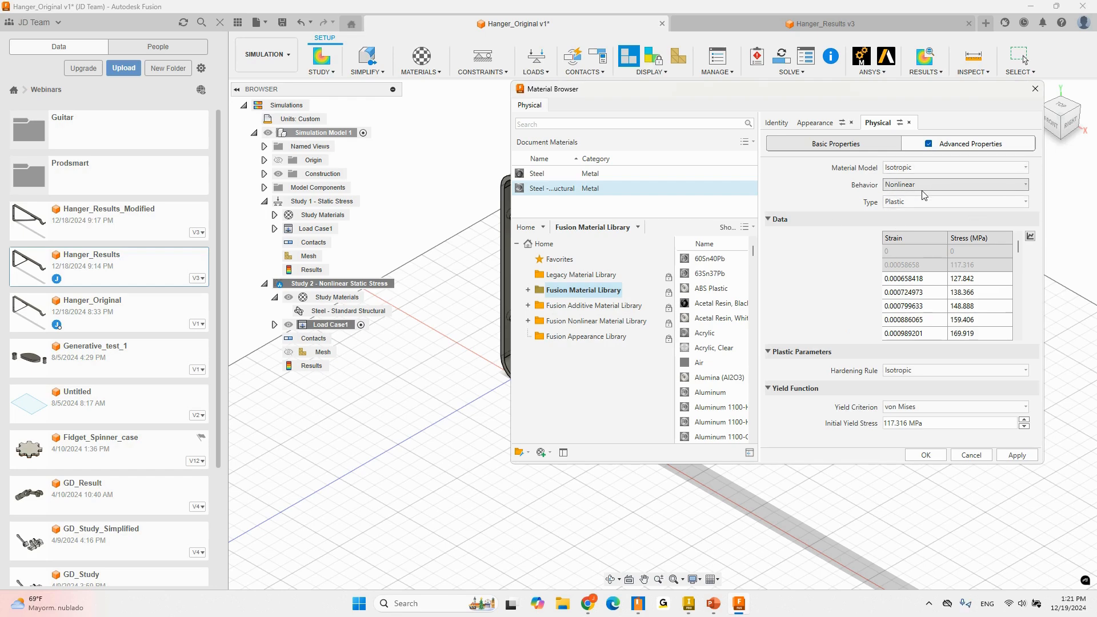
click(1026, 167)
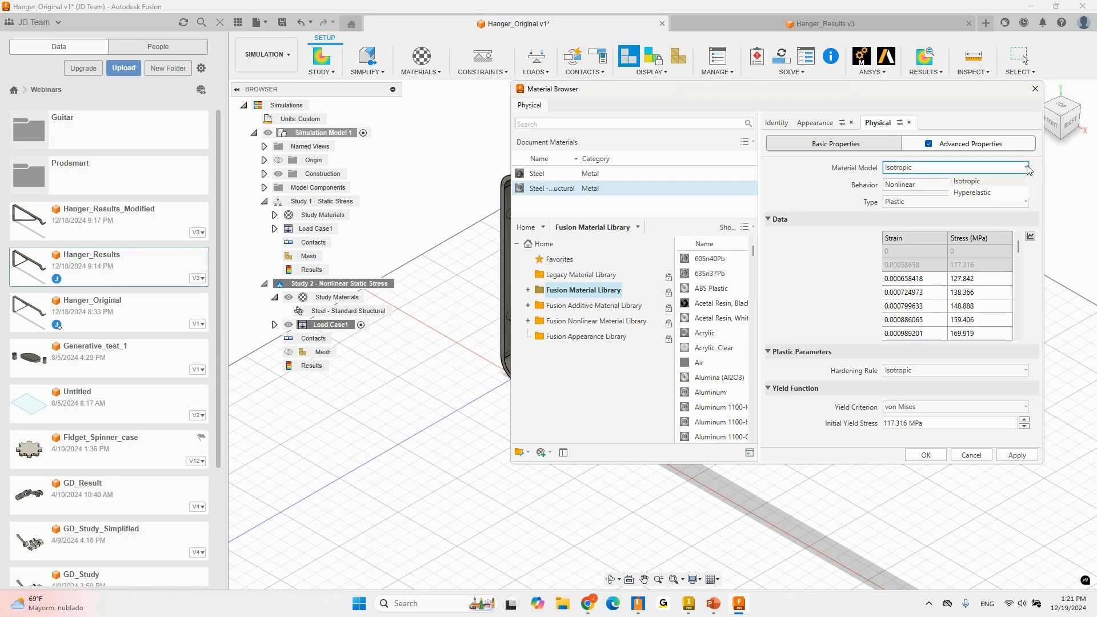
click(1022, 181)
click(913, 186)
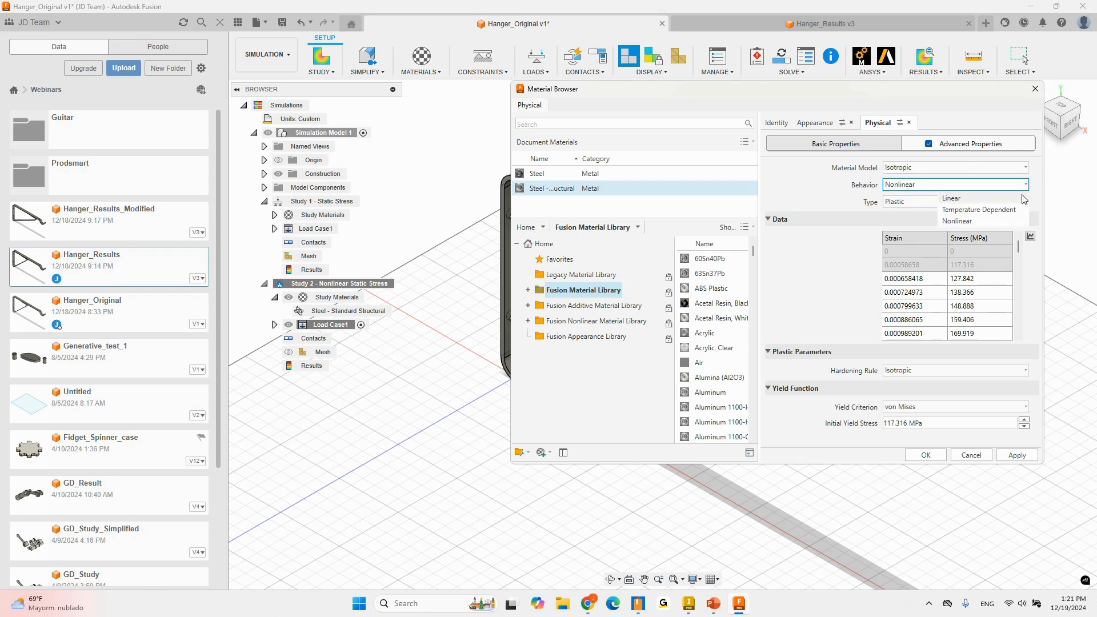
click(1020, 221)
click(1024, 201)
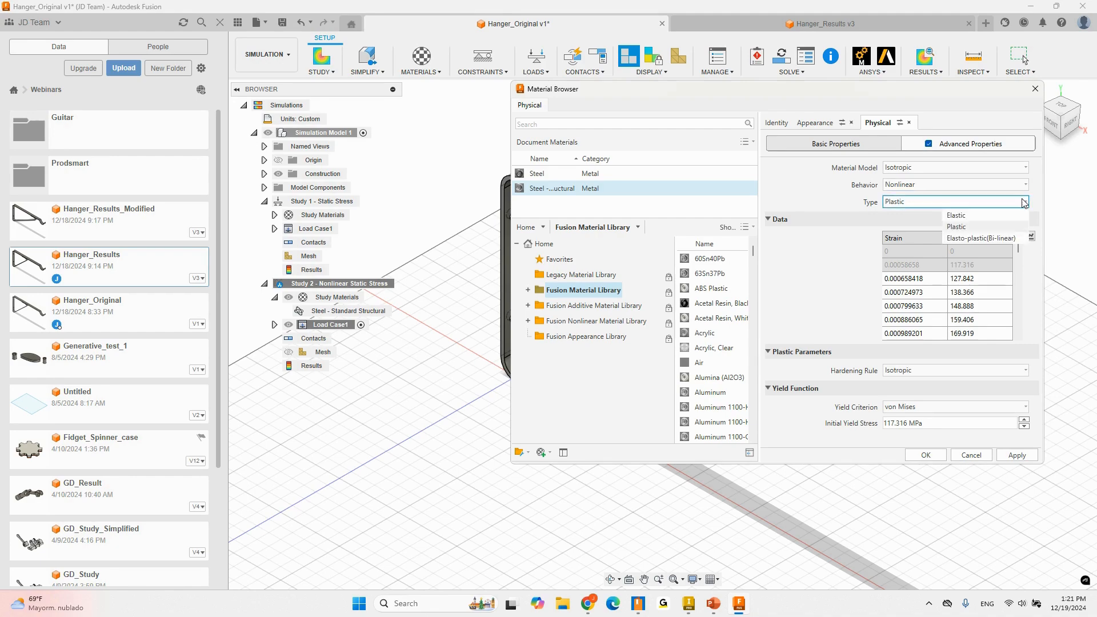
click(1027, 203)
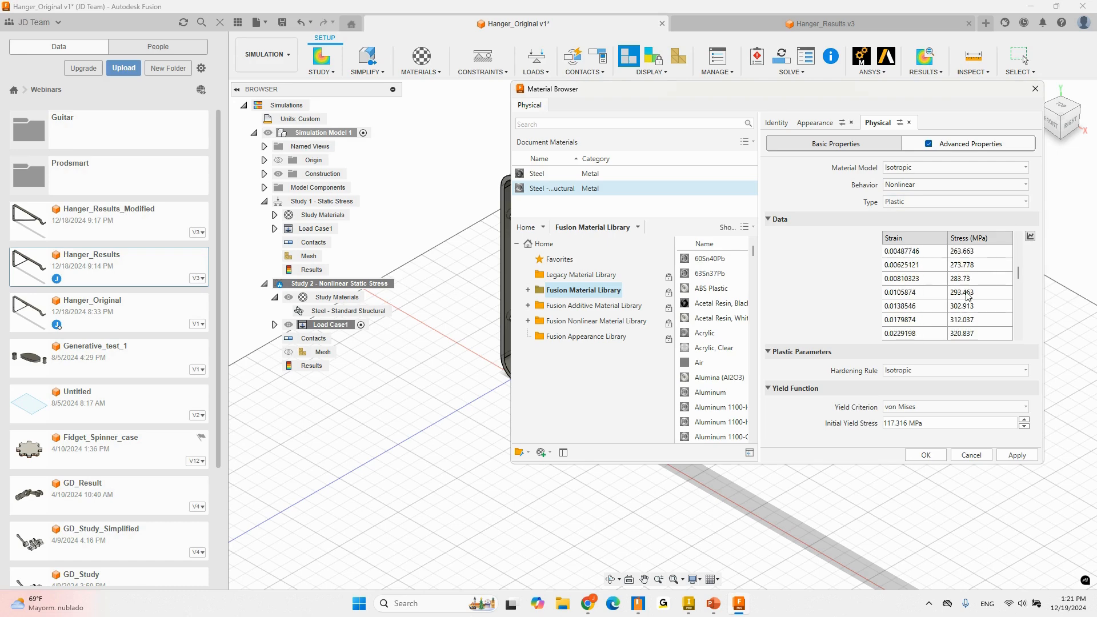
- Inspect the steel's nonlinear plastic stress-strain plot, and close the plot and the material browser without changes
click(1032, 238)
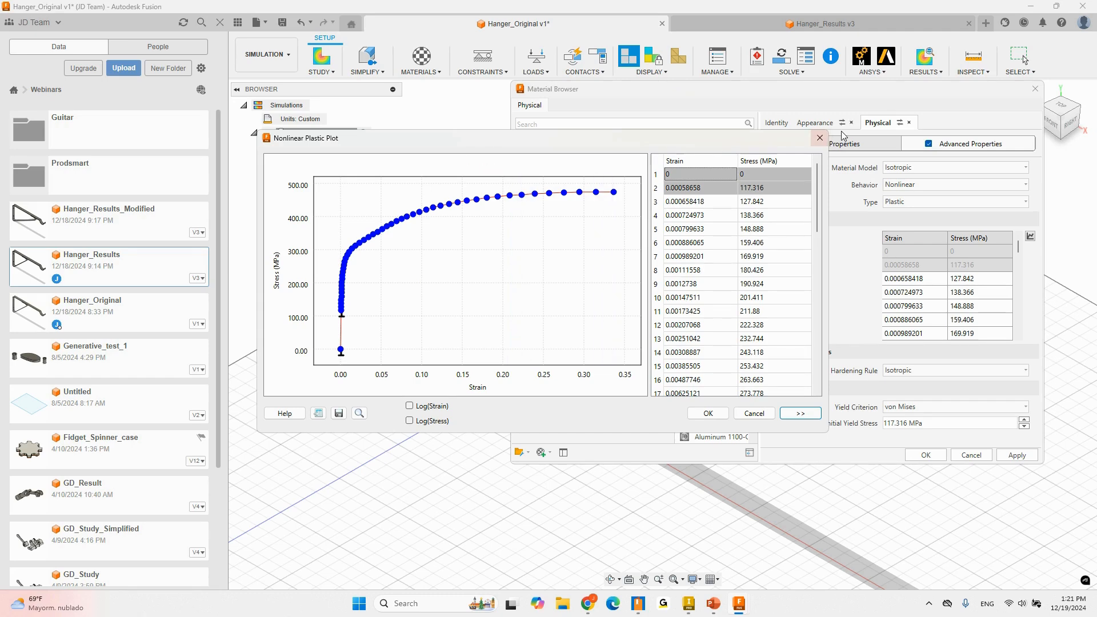
click(820, 138)
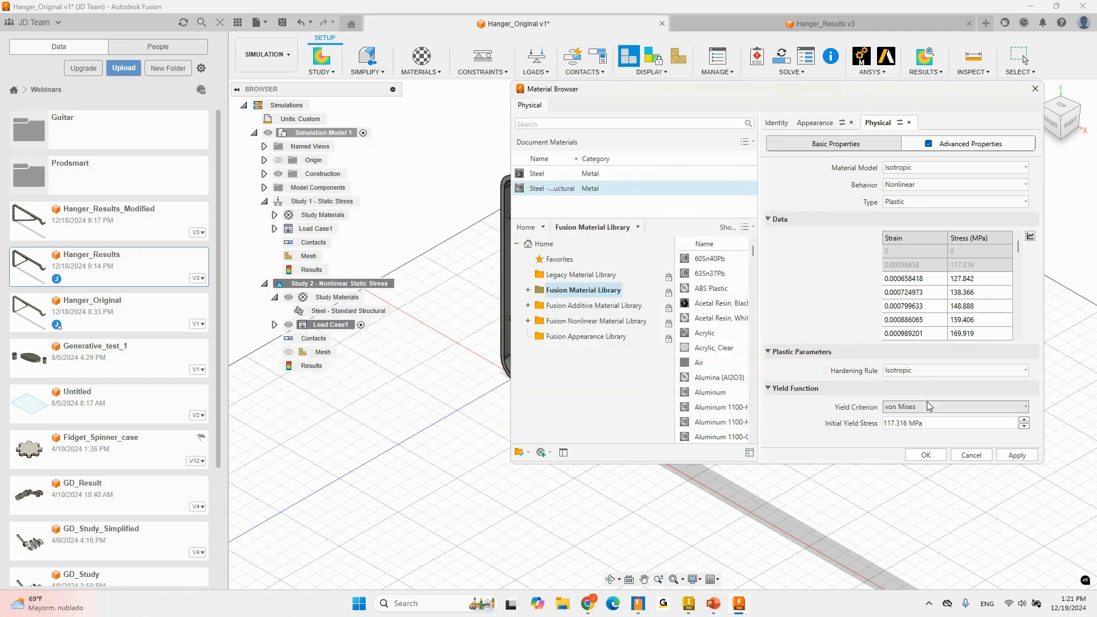
click(967, 451)
click(776, 89)
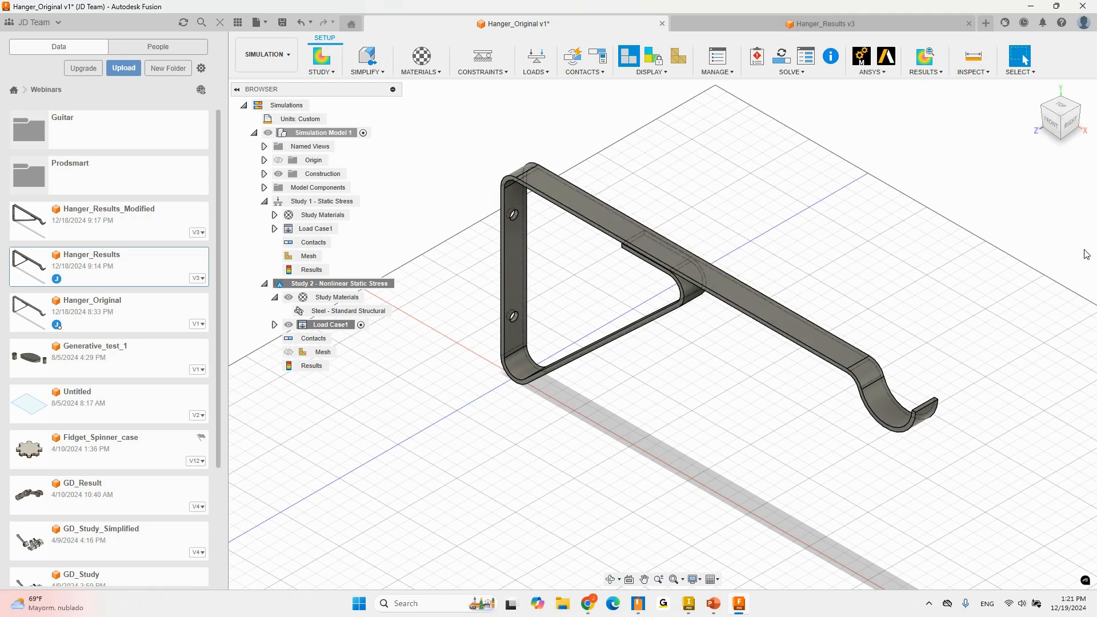
- Apply a Fixed structural constraint in all three axes to the hanger's two mounting holes in the nonlinear study
click(1050, 123)
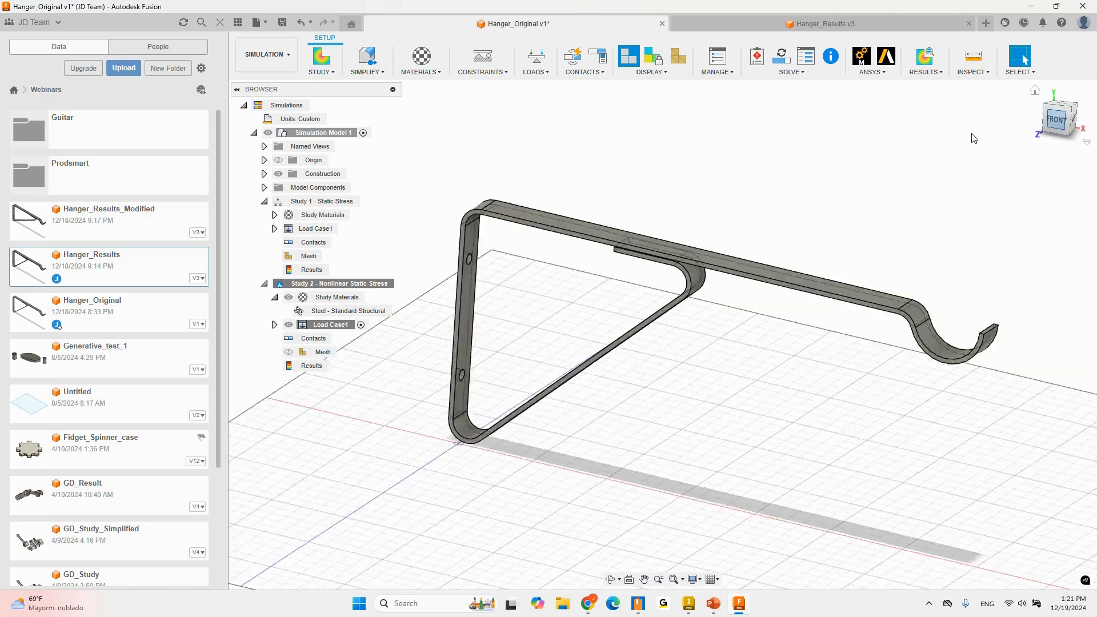
click(1036, 91)
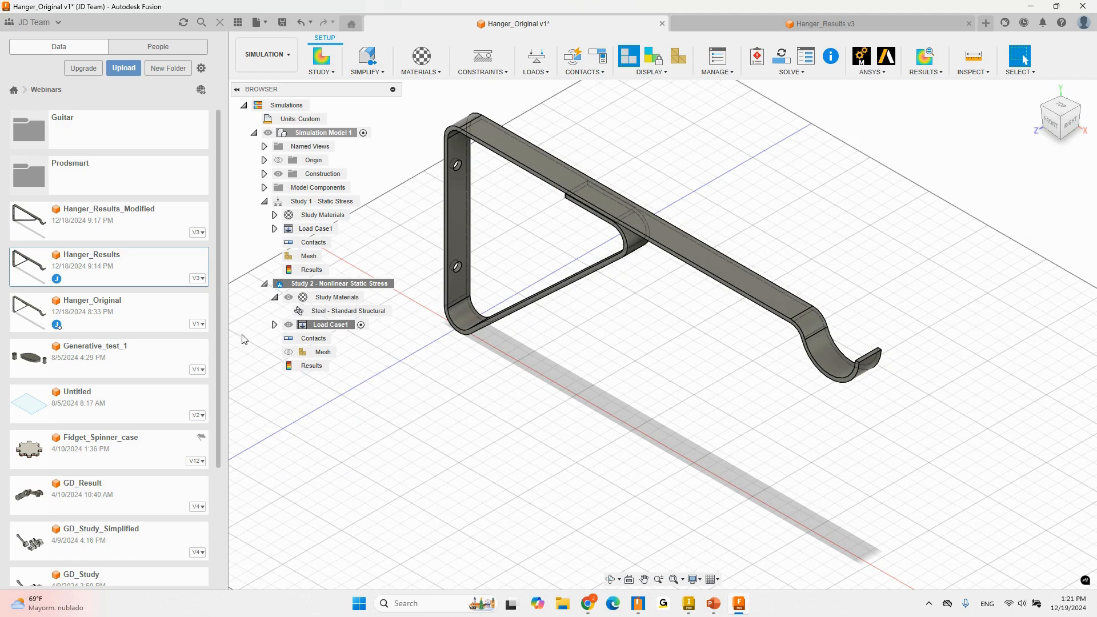
click(274, 324)
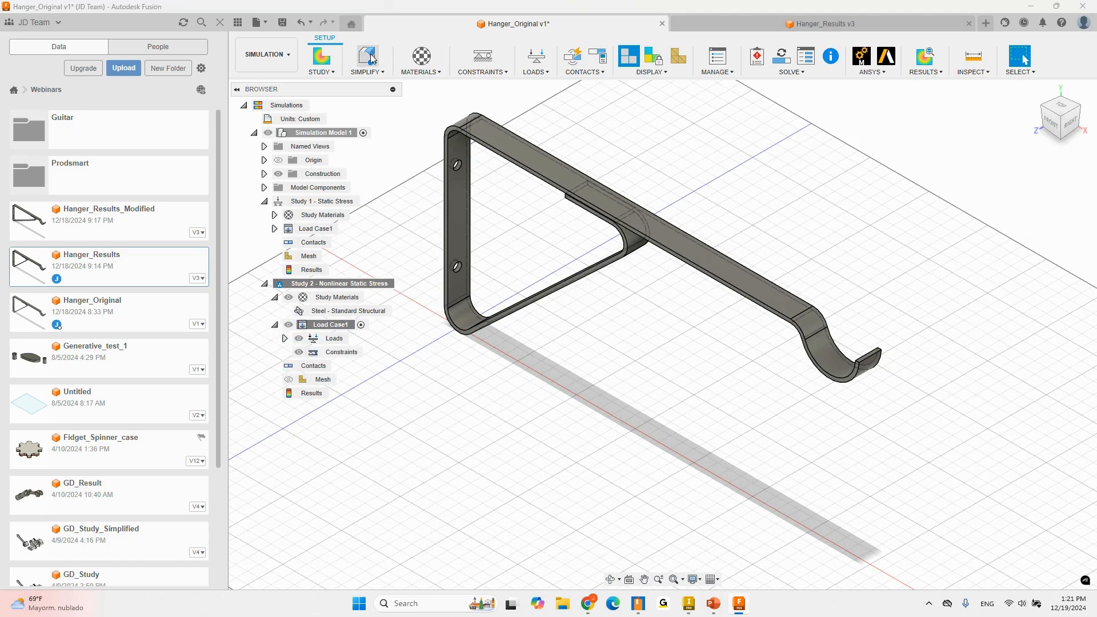
click(274, 228)
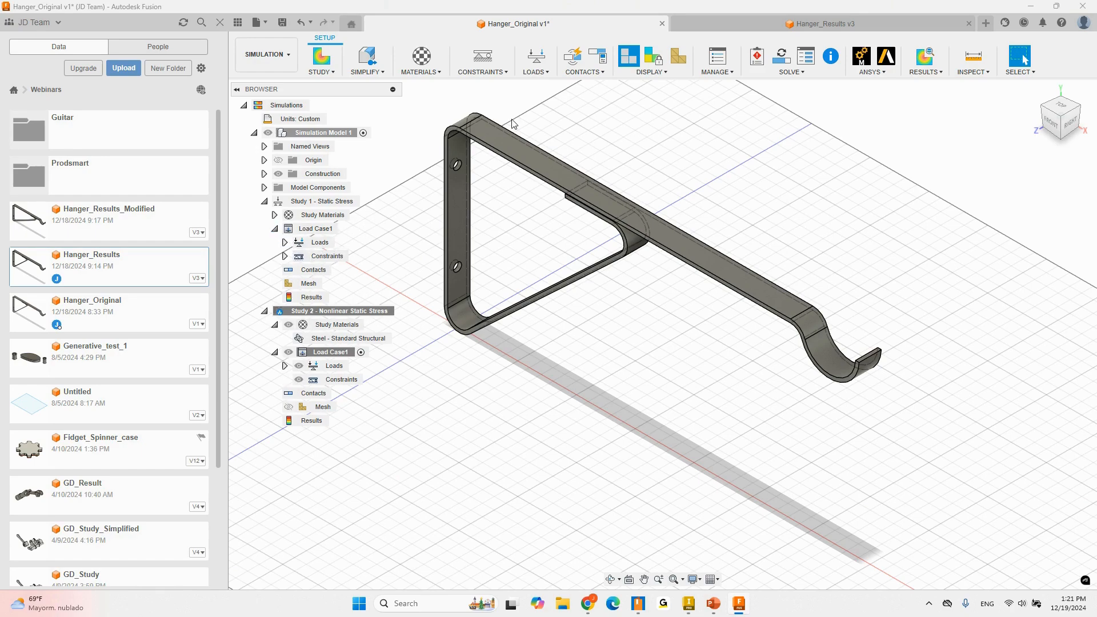
click(483, 57)
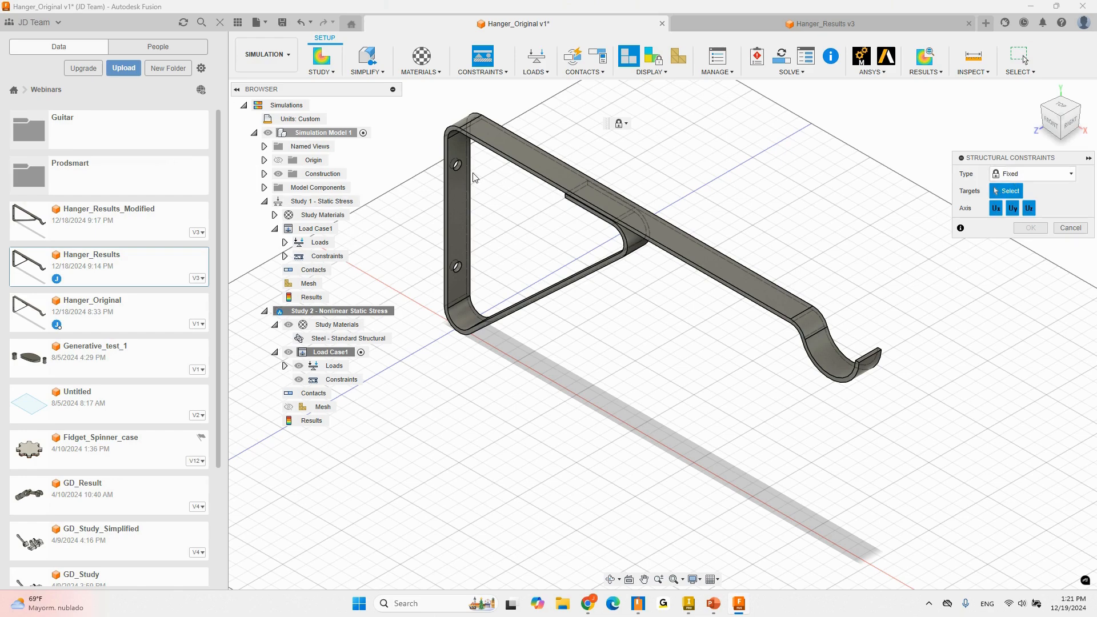
scroll(458, 165, up, 5)
click(454, 164)
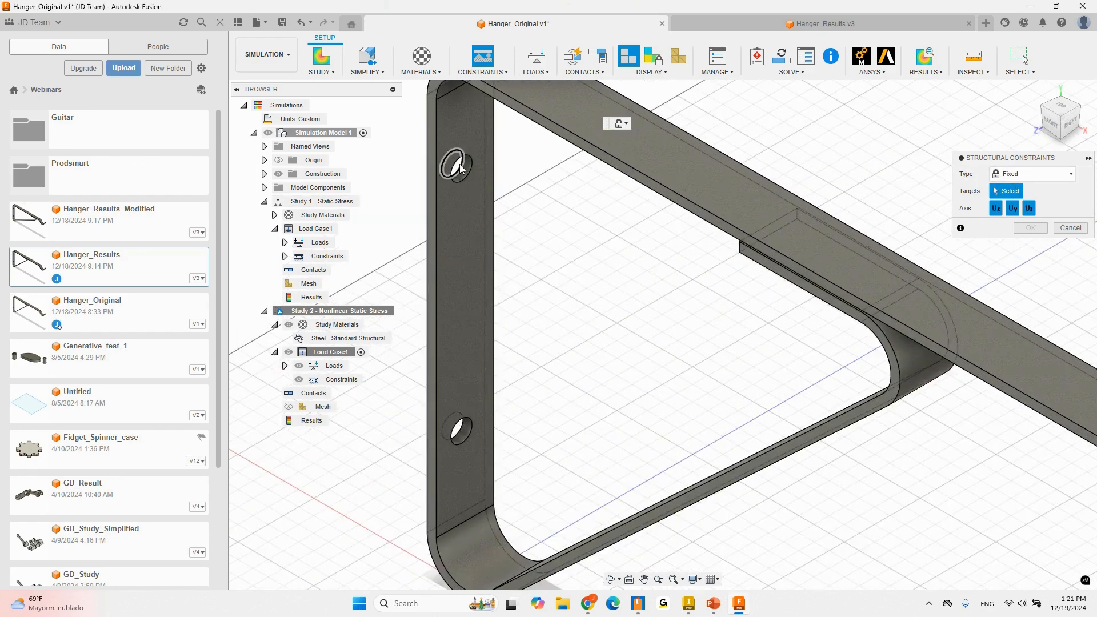
click(469, 436)
click(1035, 228)
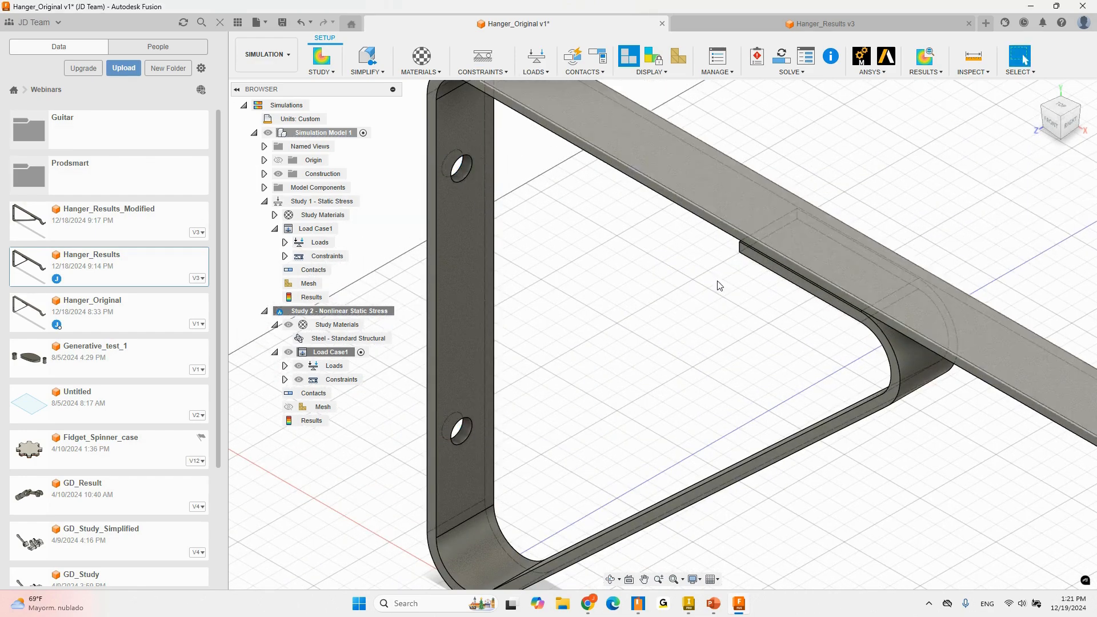
- Apply a downward force of 10 lbforce to the curved inner face of the hanger's hook
scroll(512, 347, down, 5)
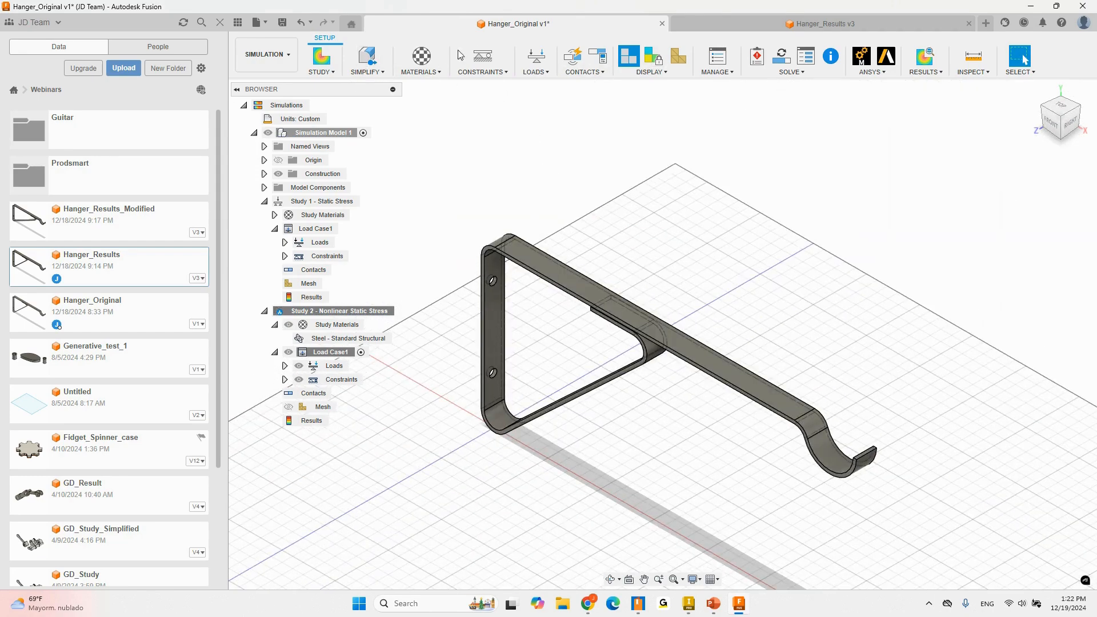
click(535, 57)
click(834, 455)
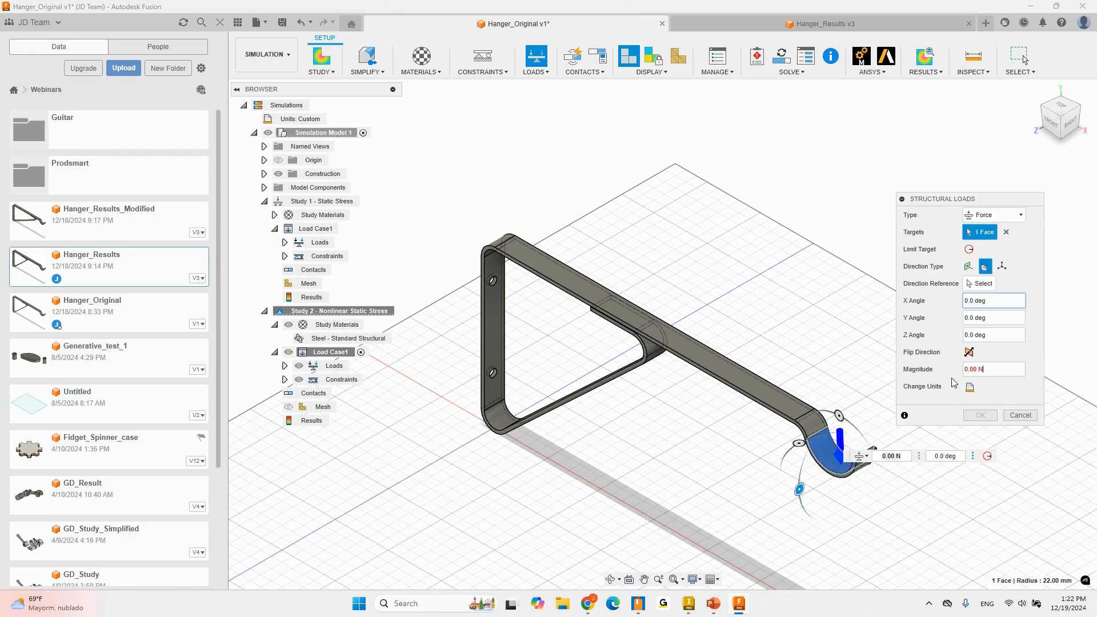
click(970, 391)
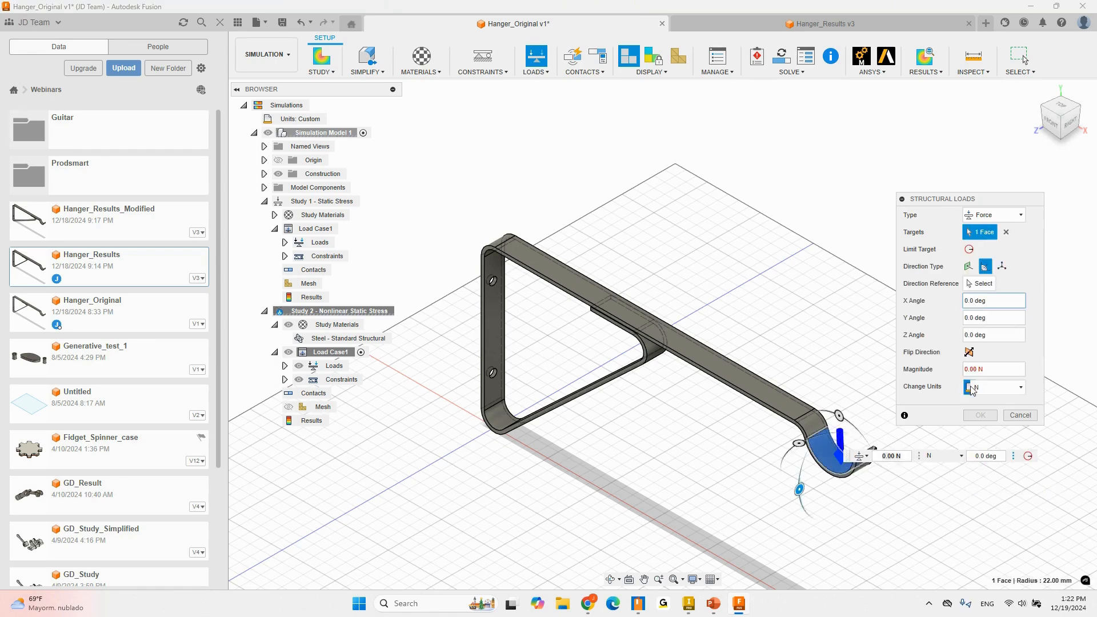
click(983, 388)
click(994, 426)
click(970, 370)
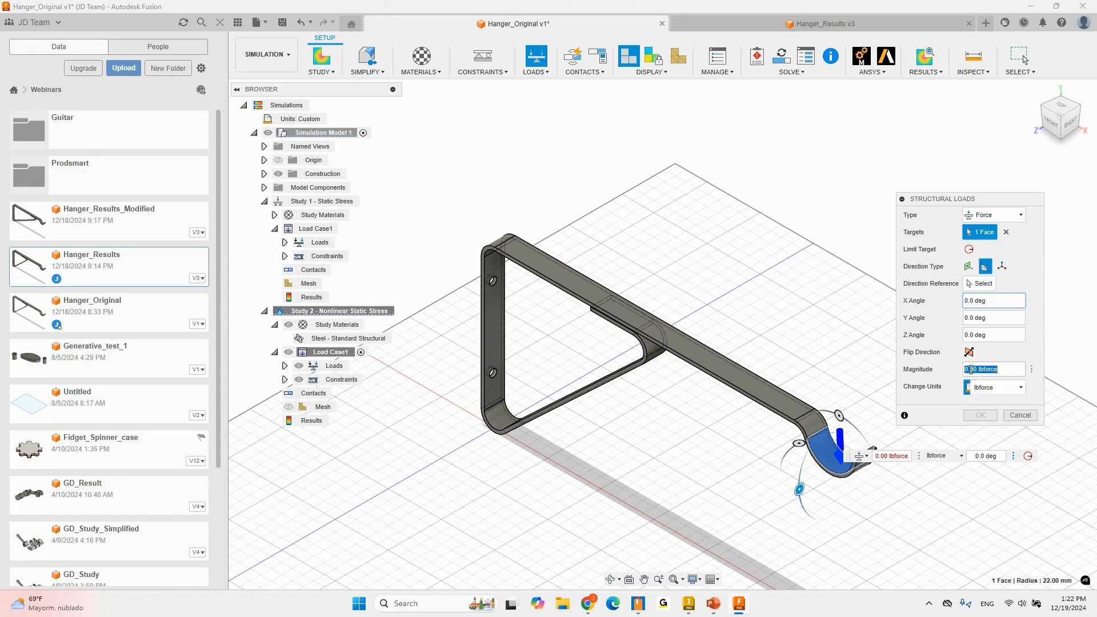
text(10)
click(983, 415)
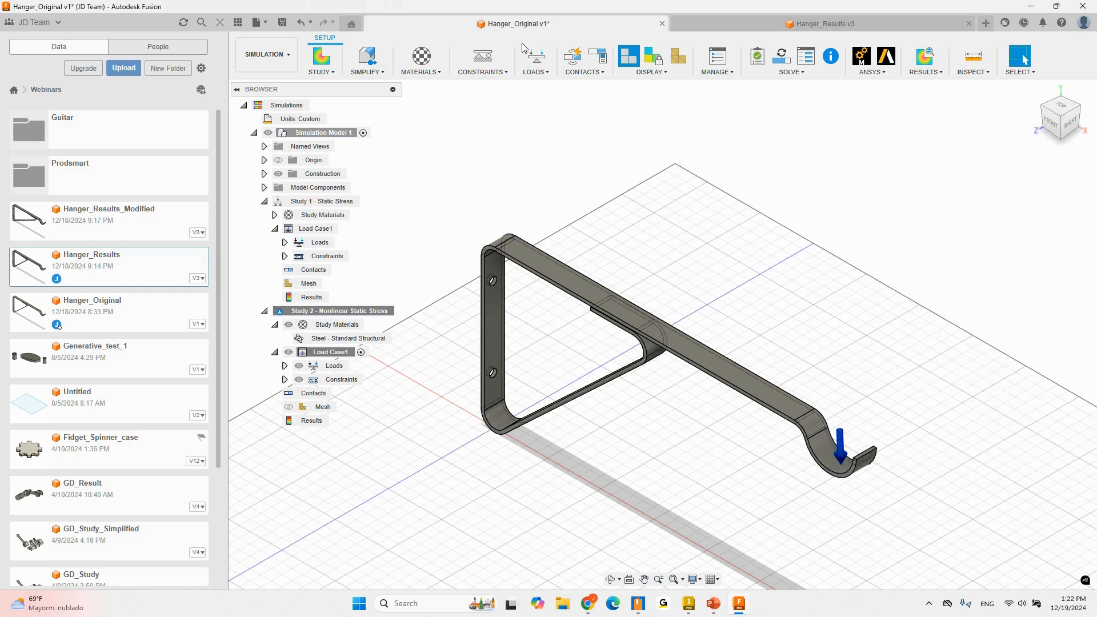
- Create a manual contact set in the Contacts Manager with the hanger's two bodies as primary and secondary
click(600, 61)
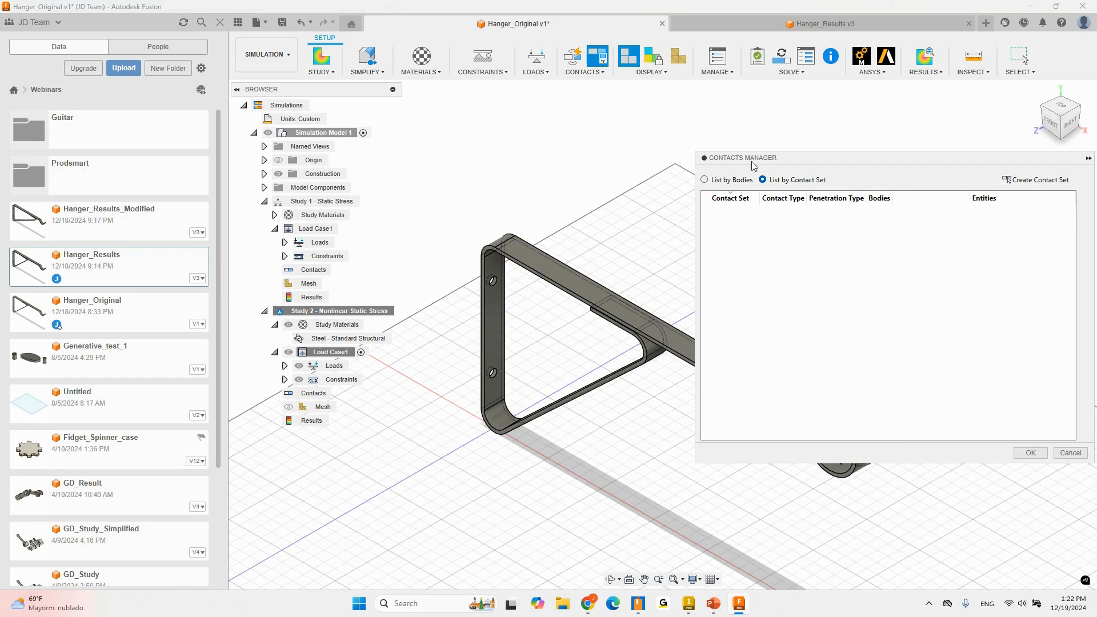
click(1035, 182)
click(570, 298)
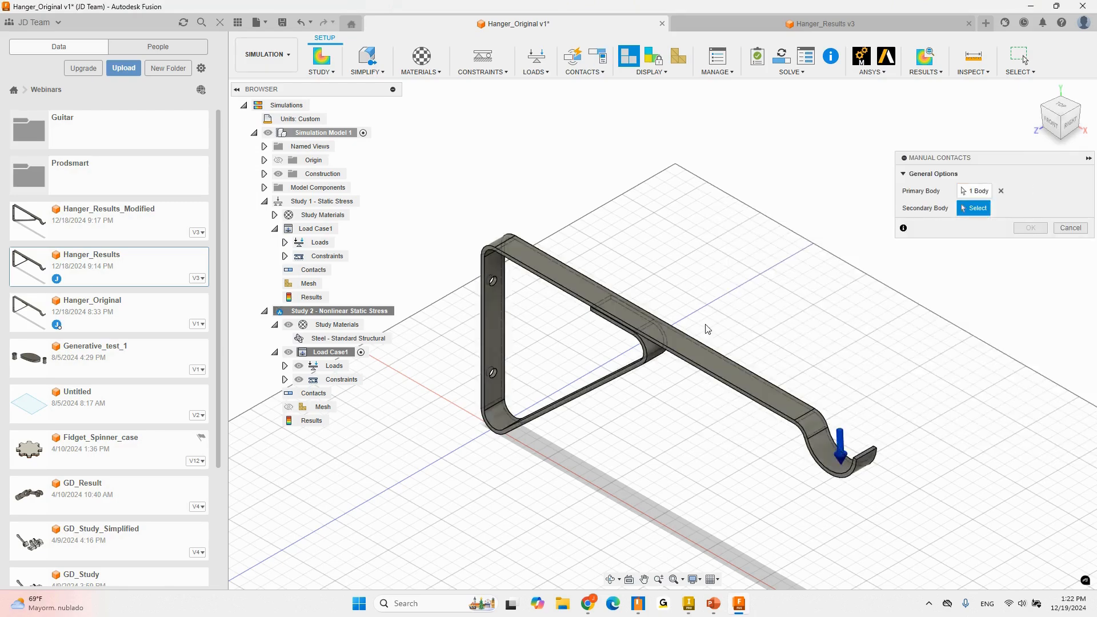
click(633, 314)
- Assign the facing contact surfaces of the arm and brace as the two selection sets, and accept the Bonded, Symmetric contact set
shift+middle_drag(643, 297, 654, 251)
scroll(664, 349, up, 3)
shift+middle_drag(665, 328, 661, 282)
scroll(676, 296, down, 3)
scroll(695, 307, up, 2)
shift+middle_drag(682, 477, 680, 400)
scroll(684, 306, up, 2)
click(696, 319)
mouse_move(697, 263)
shift+middle_down()
mouse_move(693, 228)
mouse_move(709, 260)
shift+middle_up()
click(970, 242)
scroll(480, 195, up, 5)
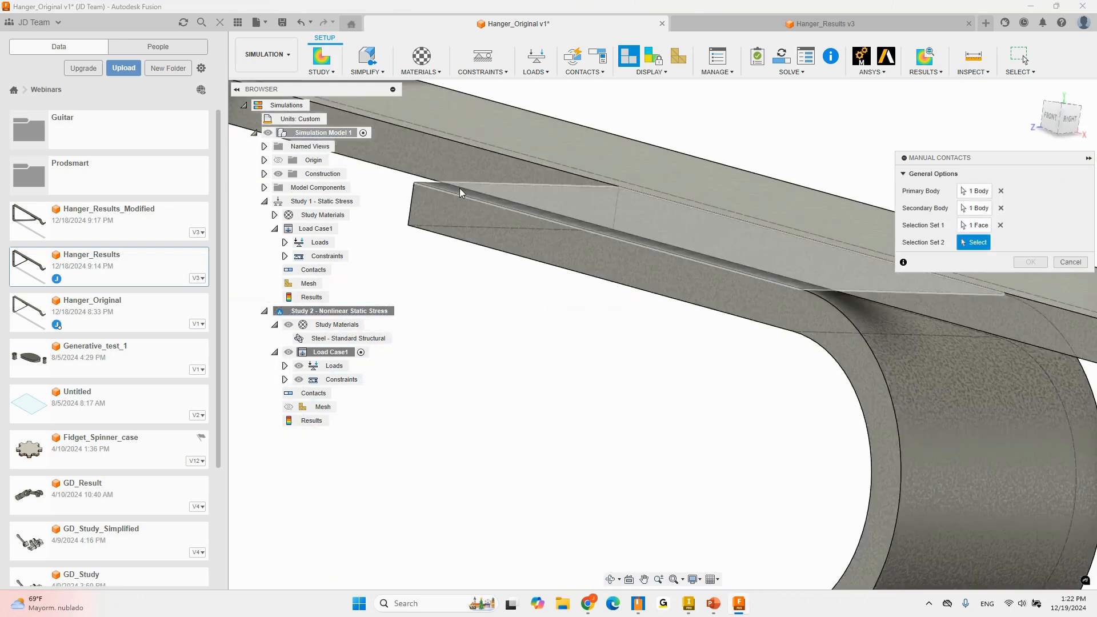
click(460, 193)
click(1030, 350)
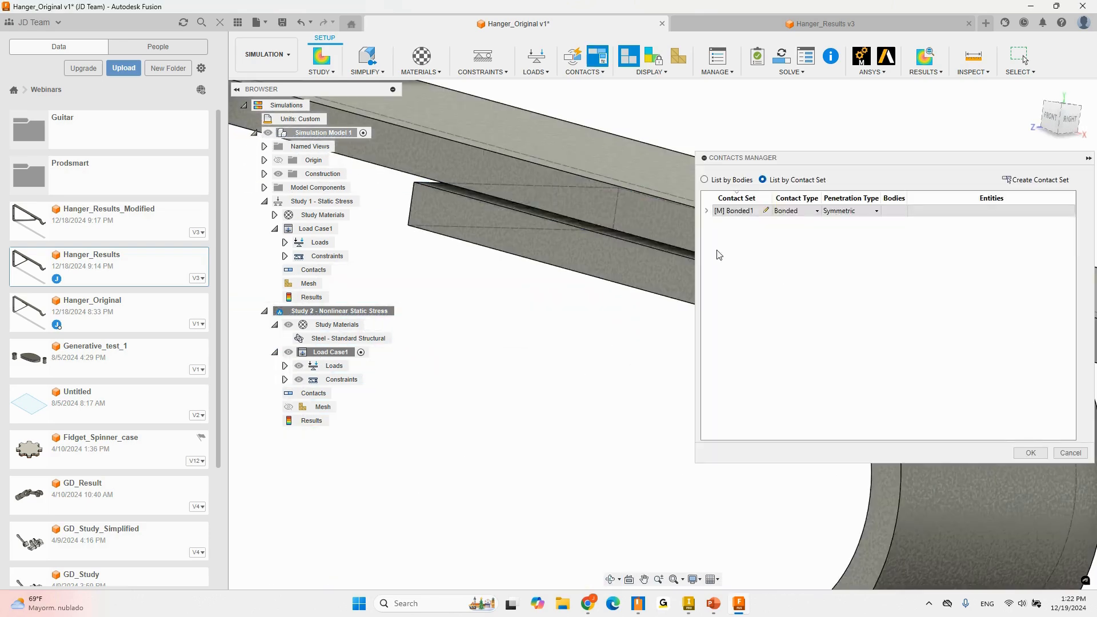
click(1029, 453)
shift+middle_drag(908, 367, 827, 195)
scroll(817, 198, down, 4)
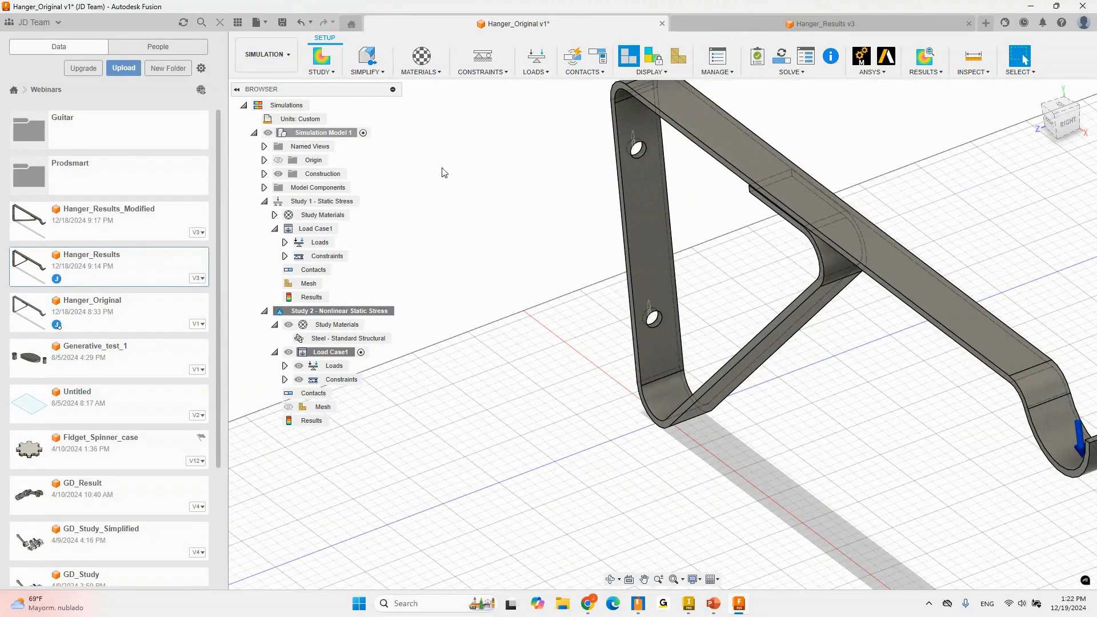
- Review the Solve dialog's selection options for the static and nonlinear static studies, and close it without solving
click(264, 201)
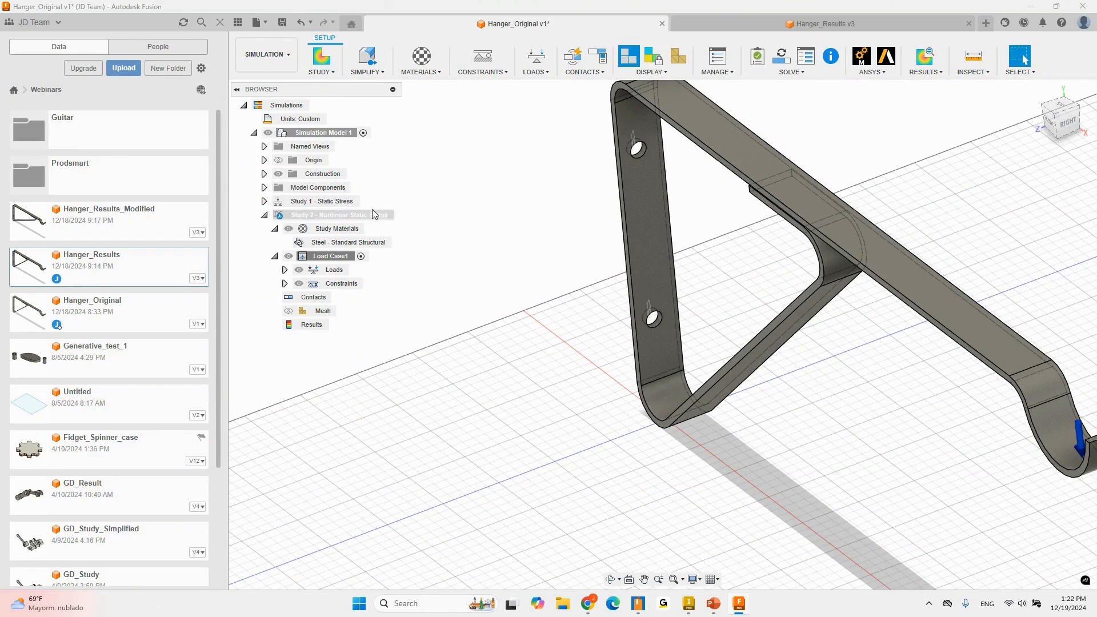
click(352, 203)
key(ctrl)
key(ctrl)
key(ctrl)
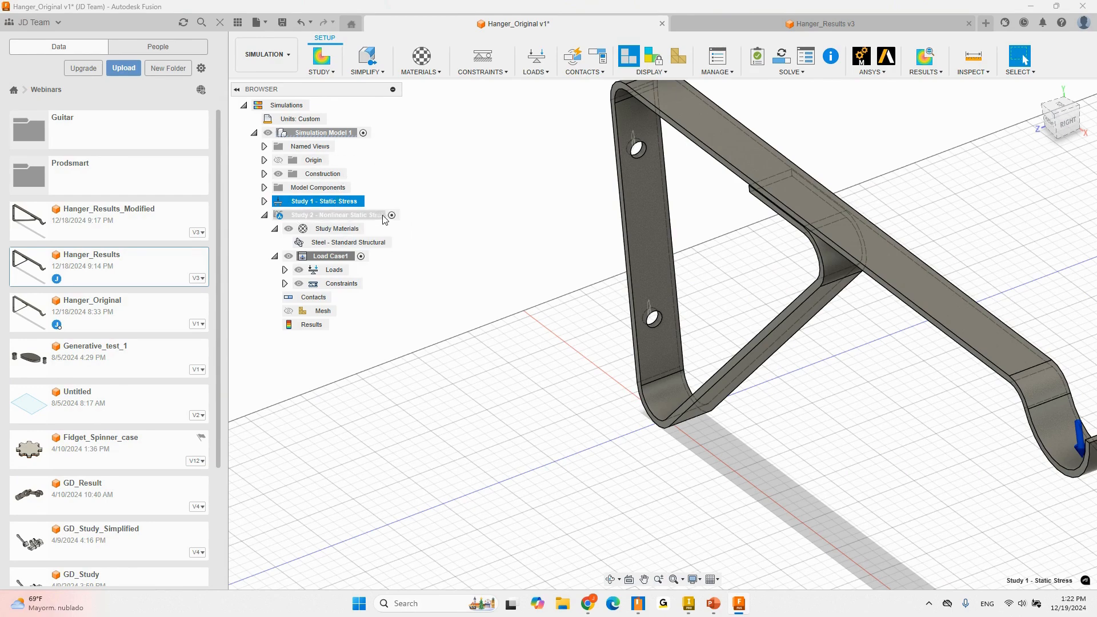
click(778, 57)
drag(580, 200, 584, 124)
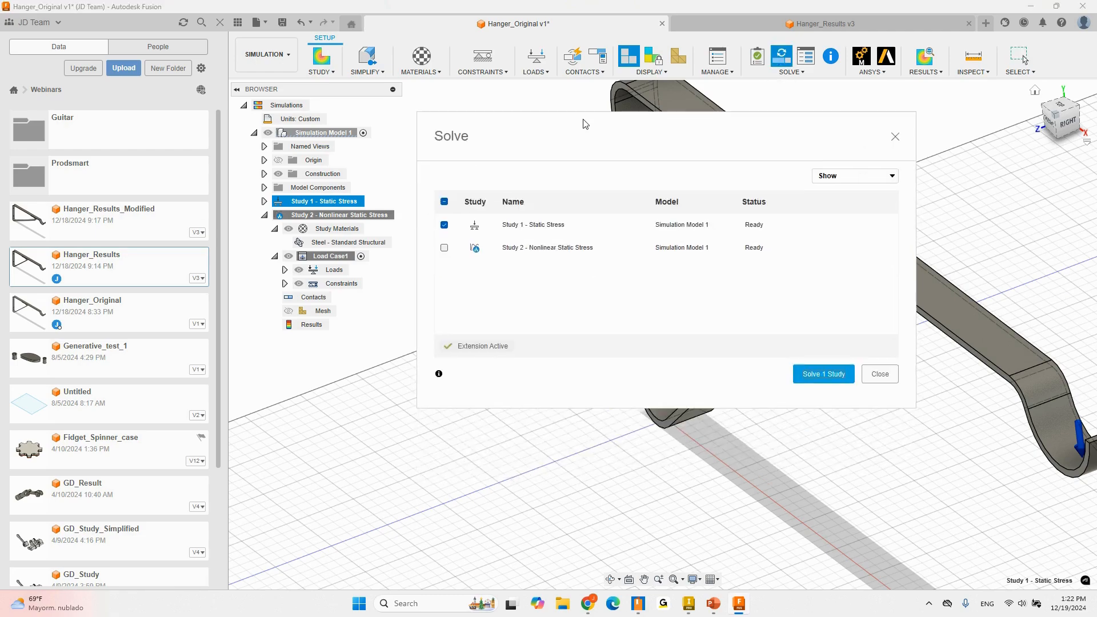
drag(687, 145, 689, 146)
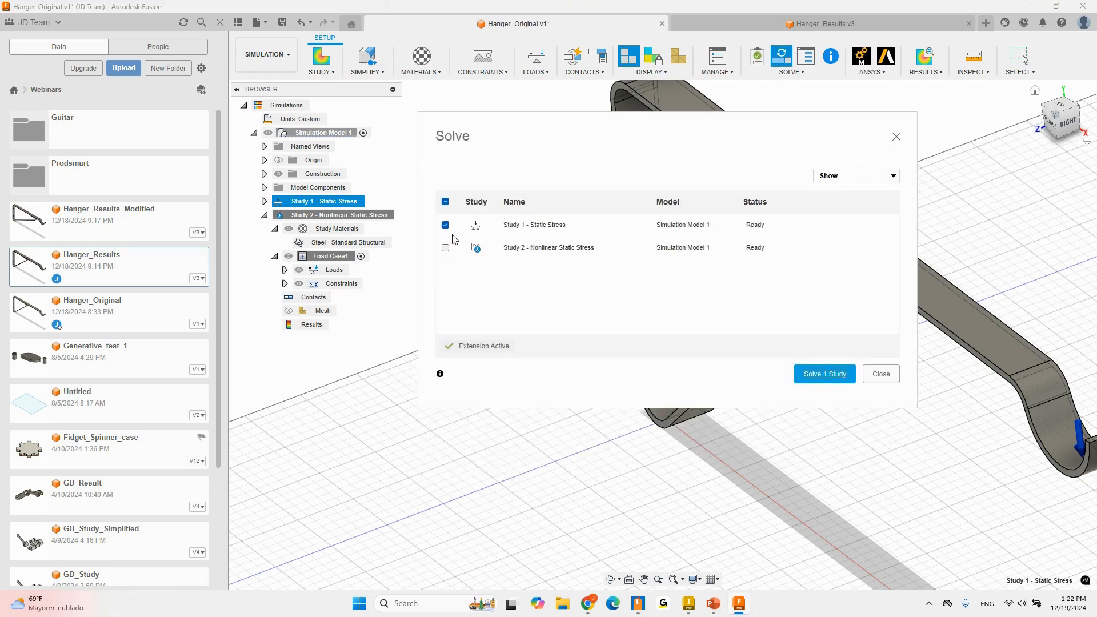
click(445, 249)
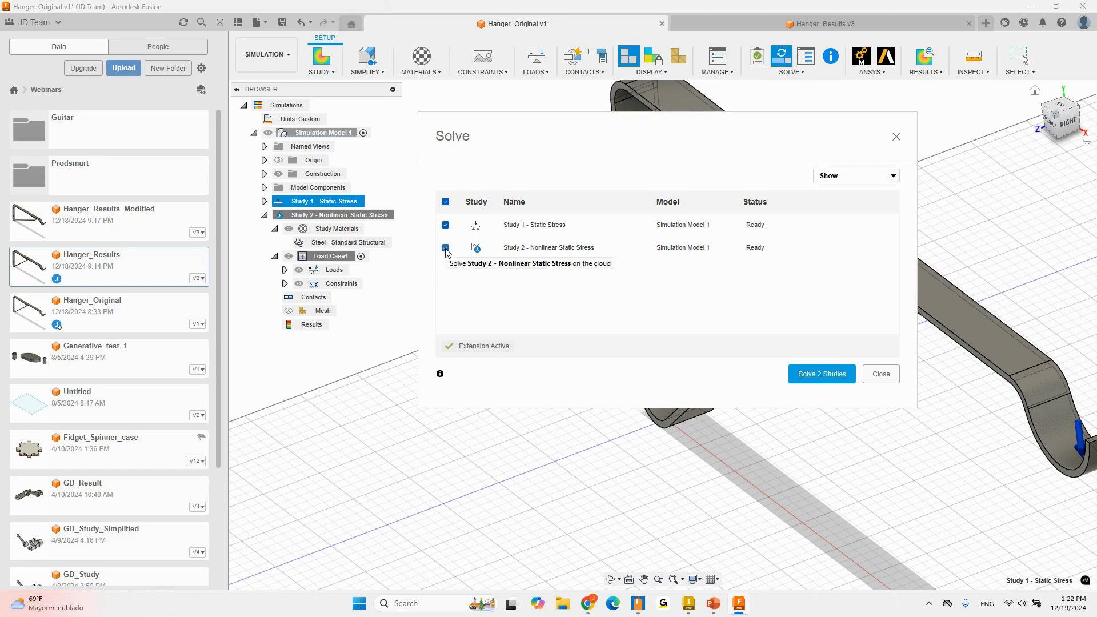
click(445, 224)
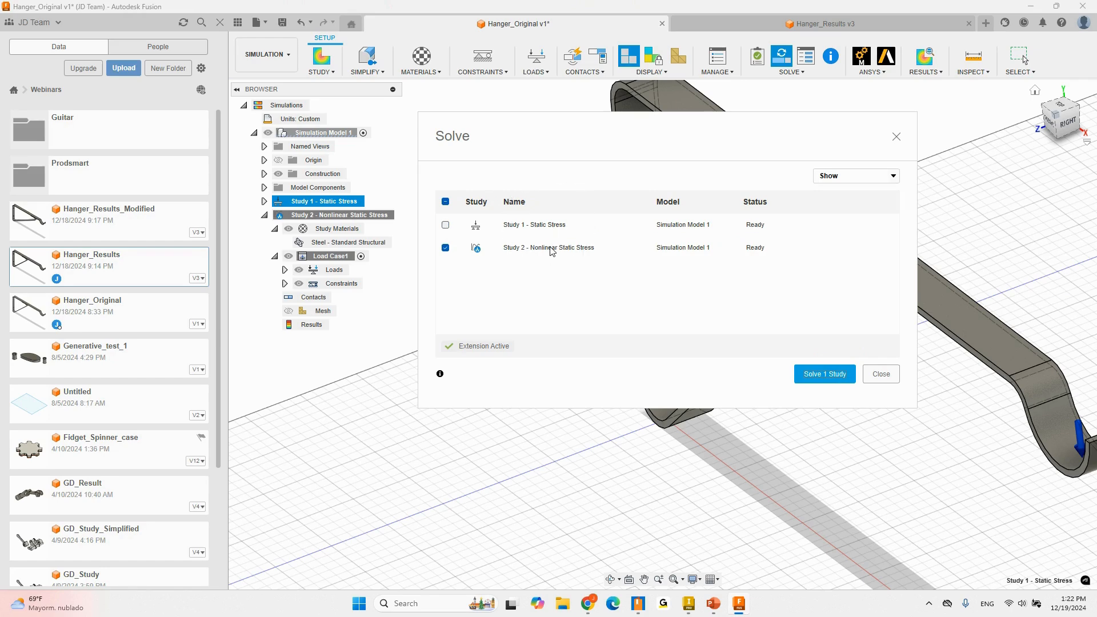
click(446, 225)
click(485, 351)
click(882, 374)
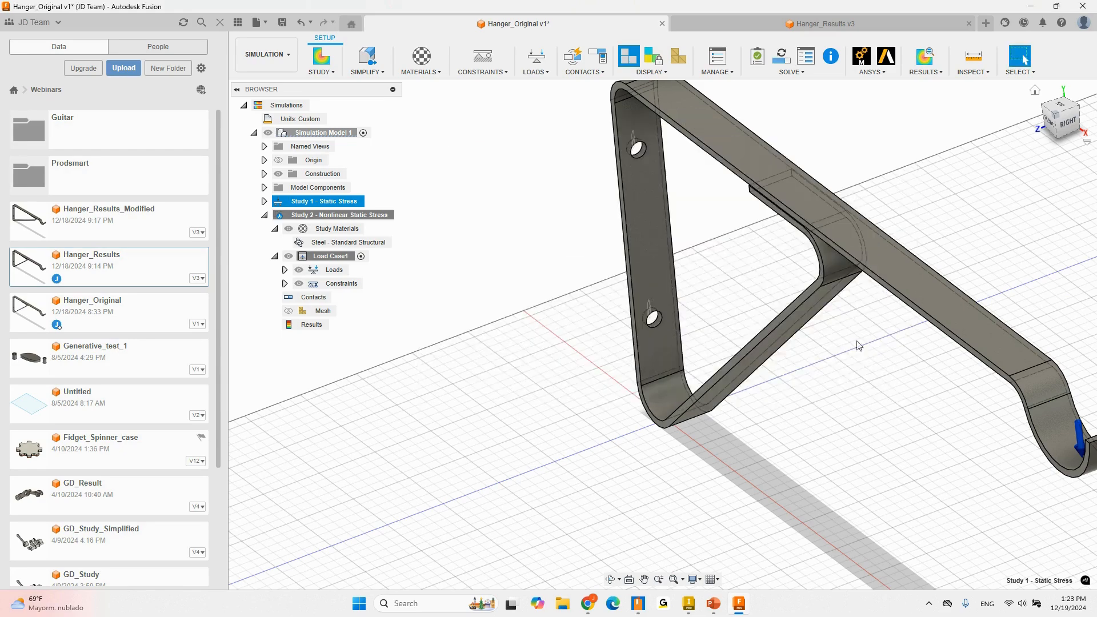
- Switch to the Hanger_Results document, activate Study 3 - Nonlinear Static Stress, and display its results
click(800, 29)
click(348, 366)
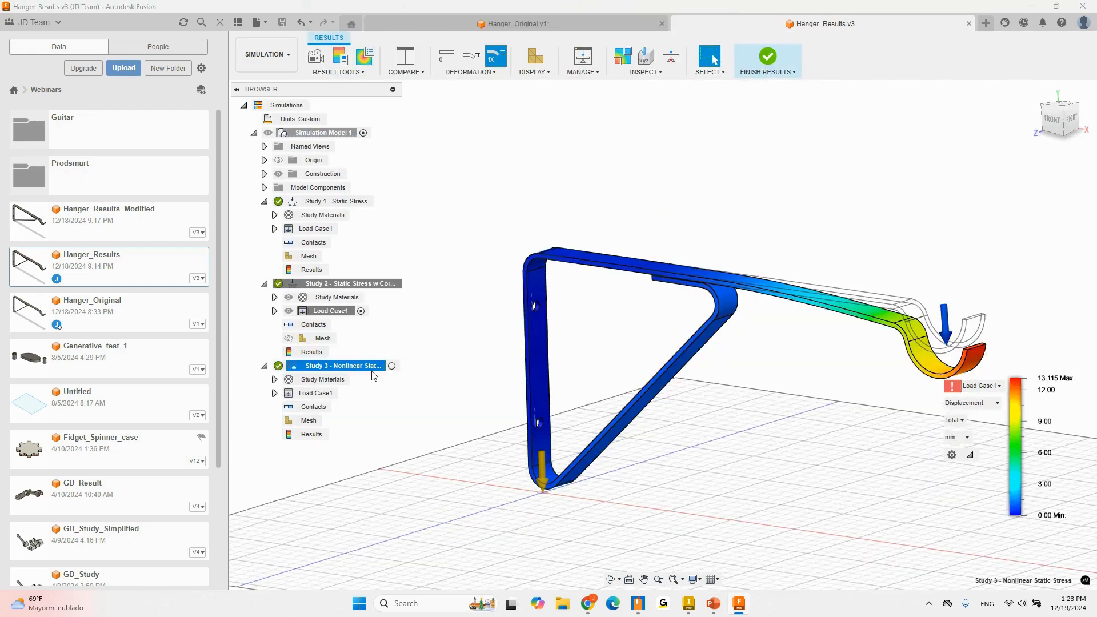
click(392, 366)
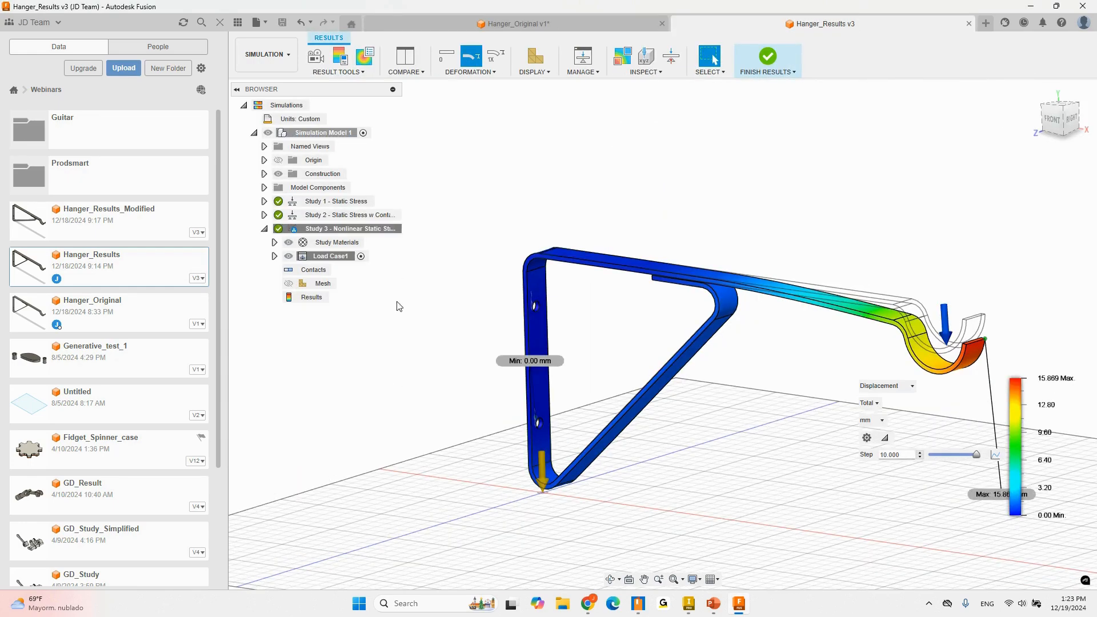
right_click(323, 298)
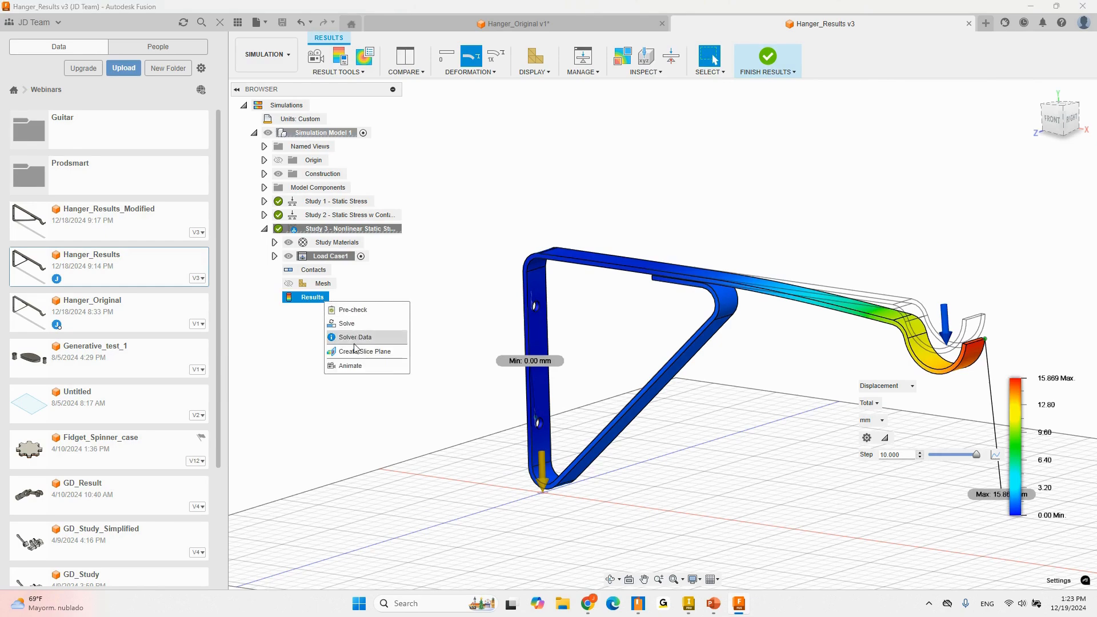
click(318, 301)
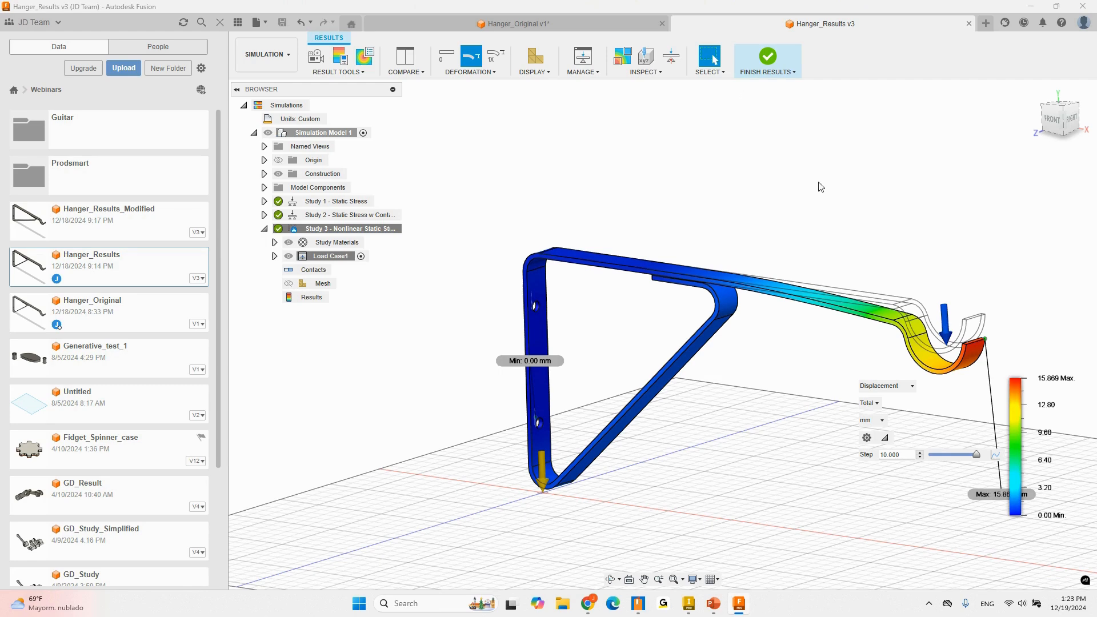
click(767, 58)
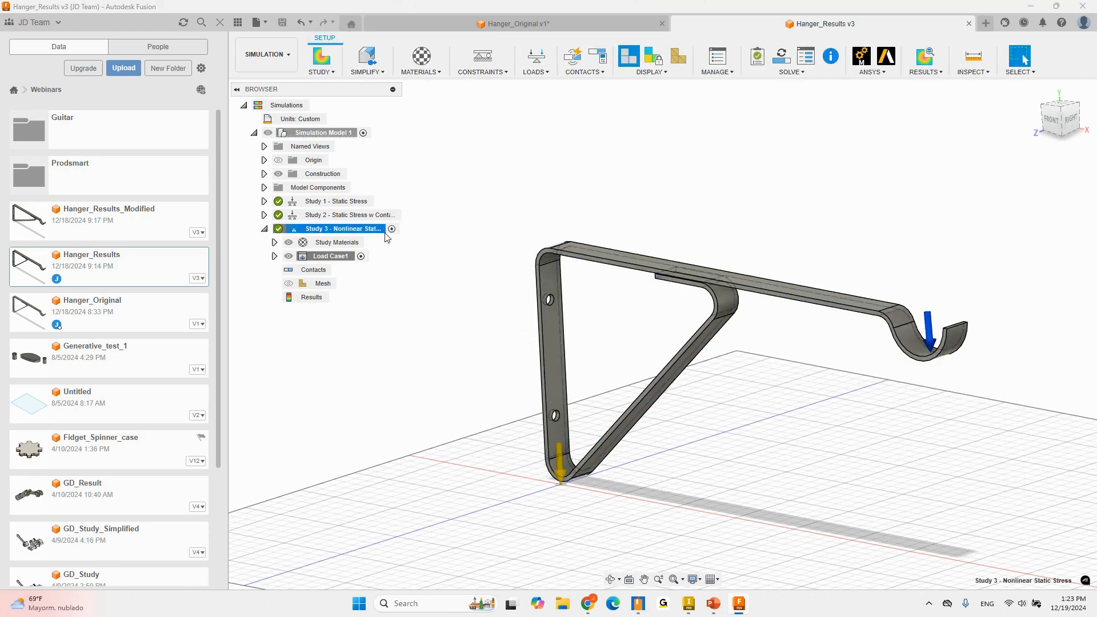
right_click(309, 299)
click(334, 304)
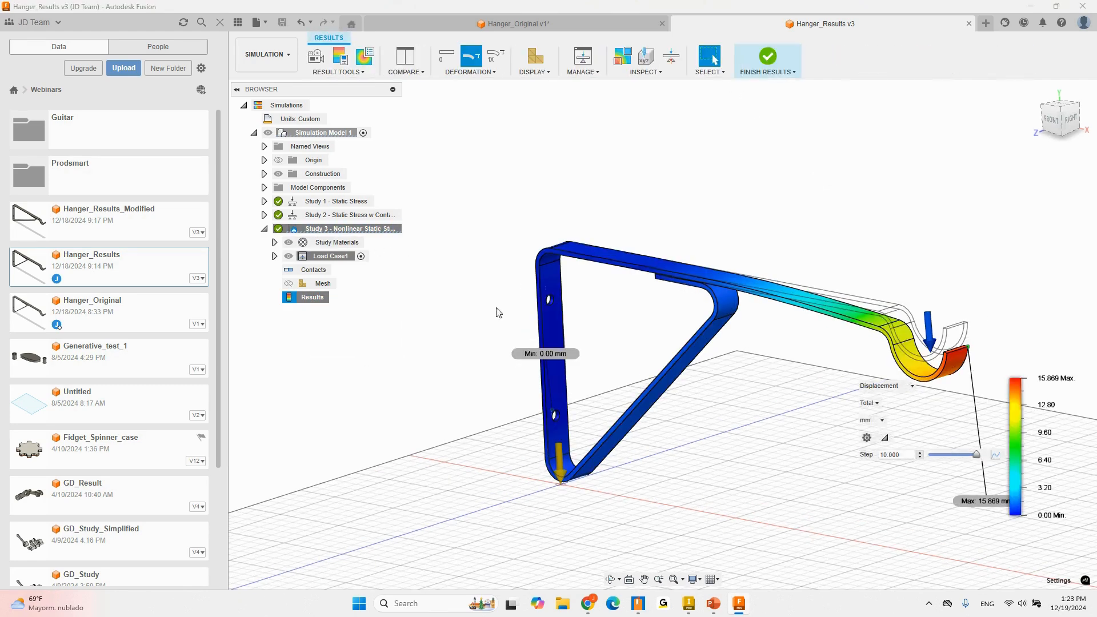
- Examine the hanger's total displacement in the nonlinear study from the front and in a three-dimensional view
shift+middle_drag(660, 302, 709, 289)
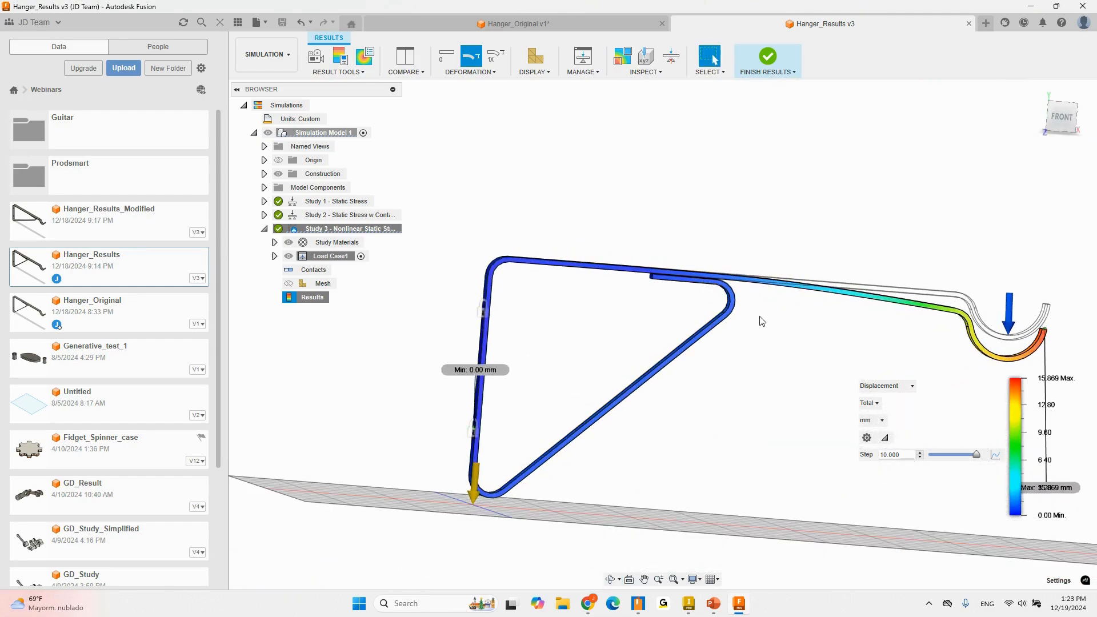
scroll(782, 319, down, 2)
scroll(855, 341, up, 4)
scroll(855, 340, down, 2)
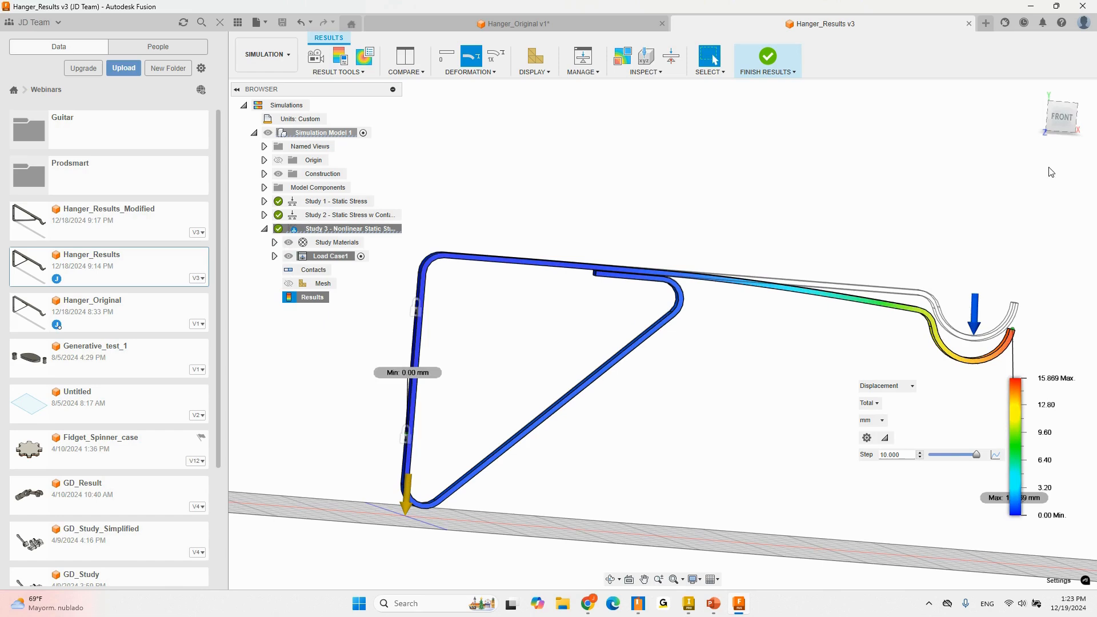
click(1062, 120)
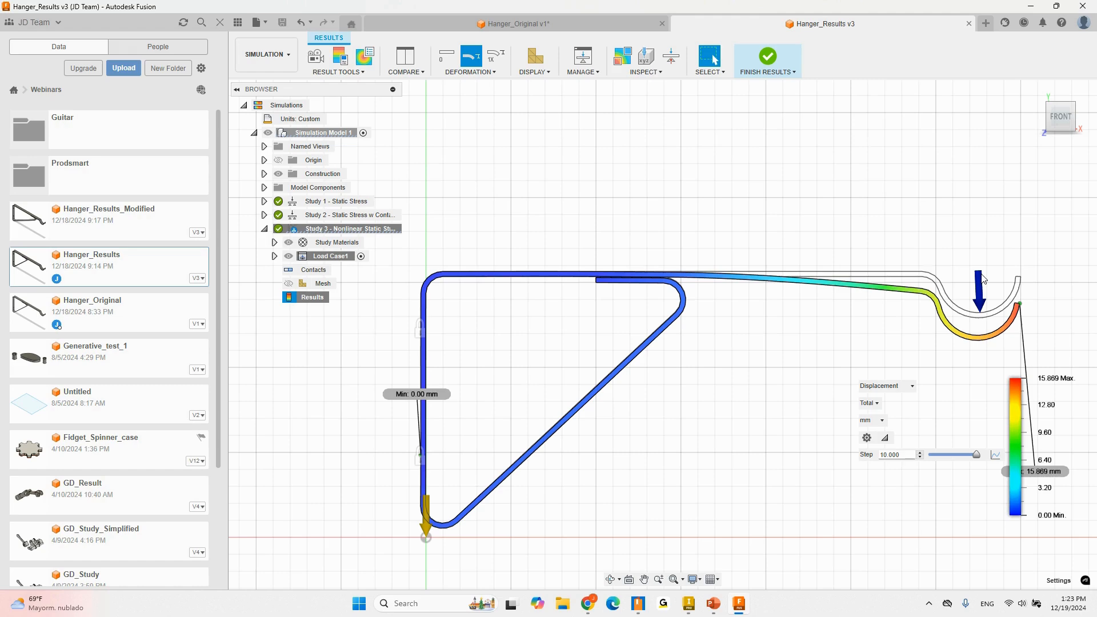
shift+middle_drag(722, 245, 684, 280)
scroll(684, 280, up, 1)
scroll(629, 254, down, 3)
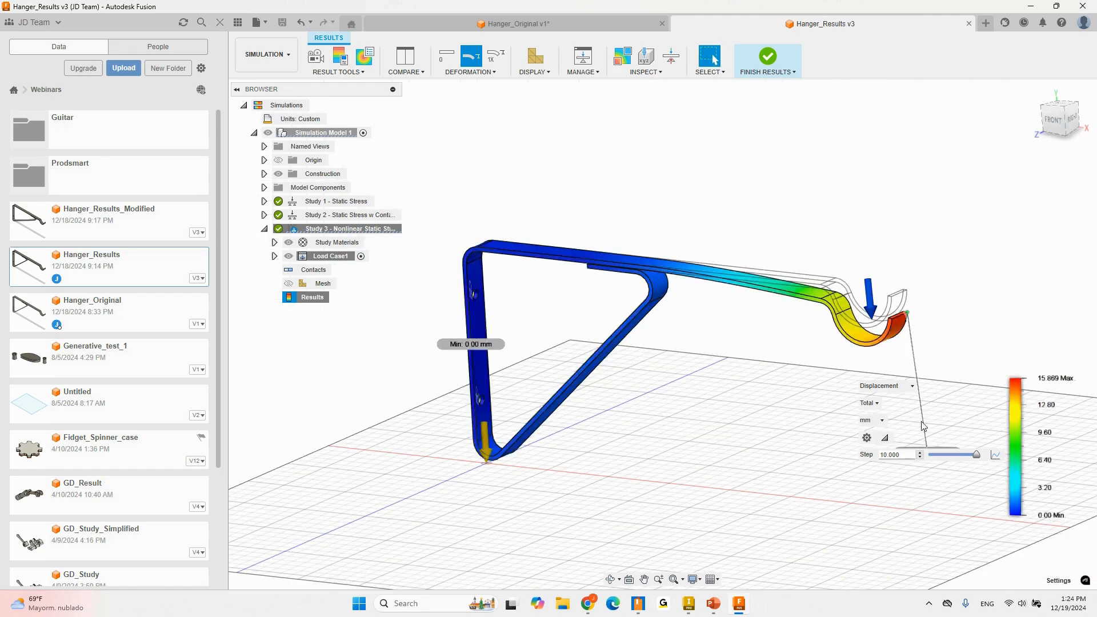
- Display the von Mises stress result of the nonlinear study in ksi units
click(906, 388)
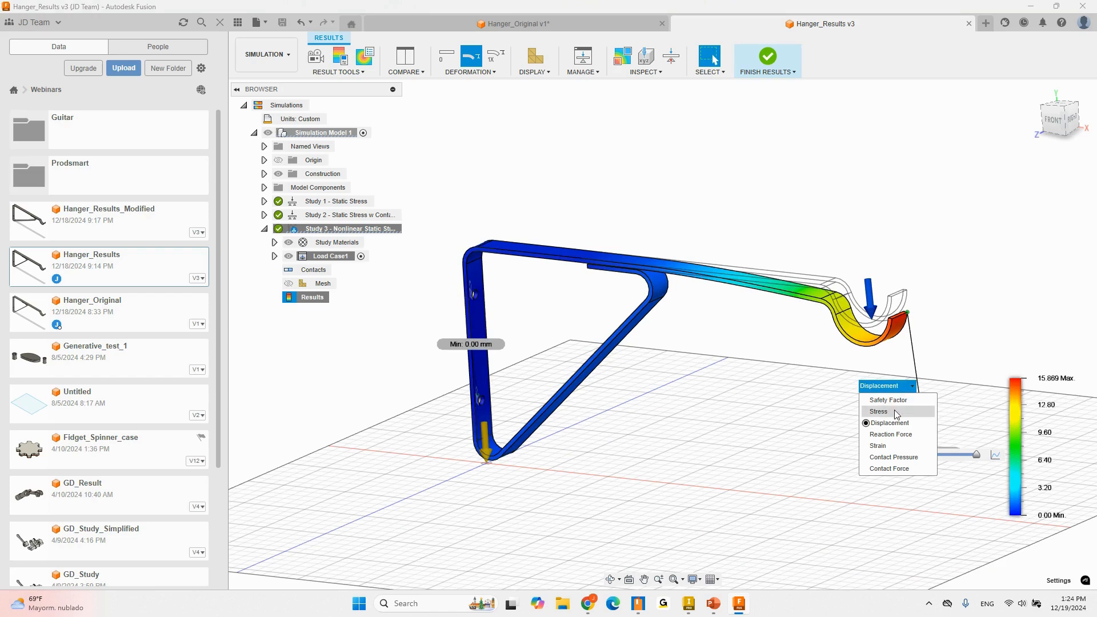
click(895, 412)
shift+middle_drag(893, 379, 916, 372)
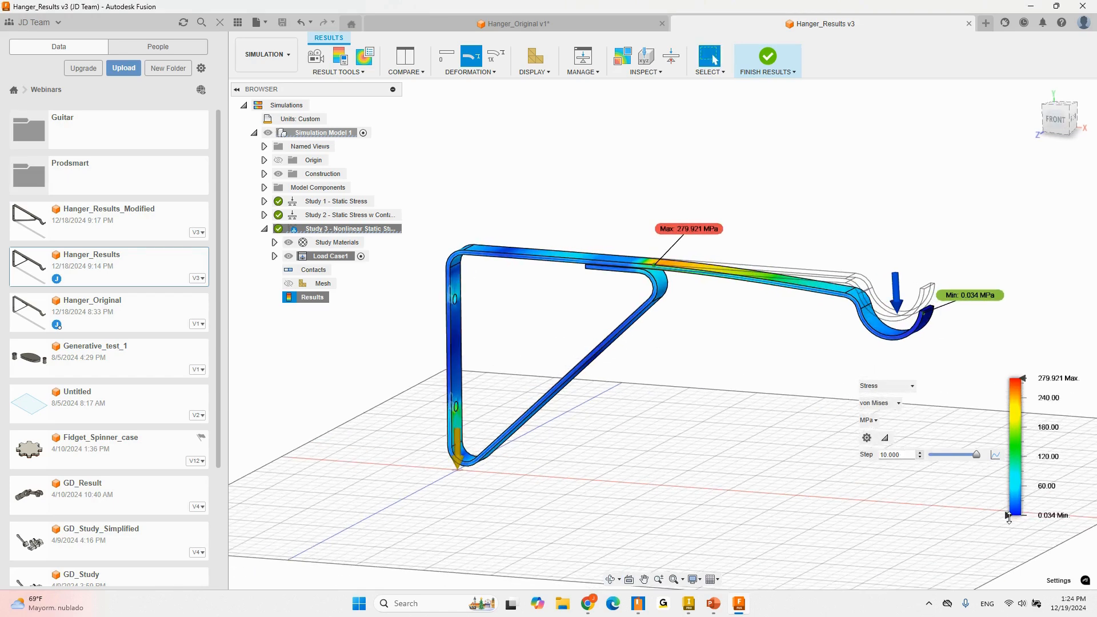
click(883, 403)
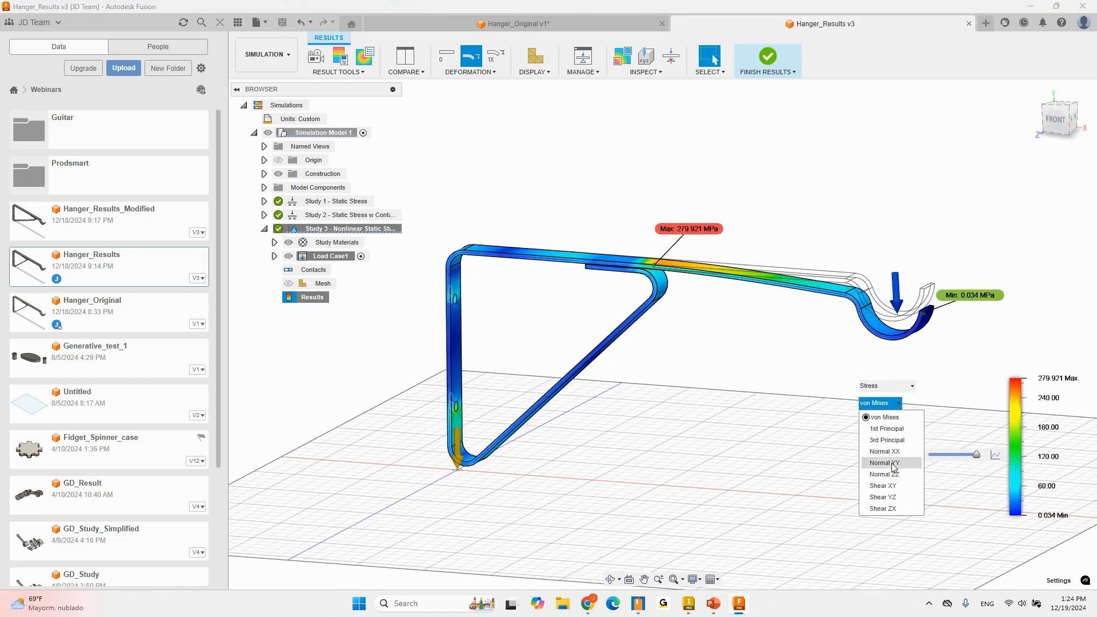
click(891, 388)
click(891, 387)
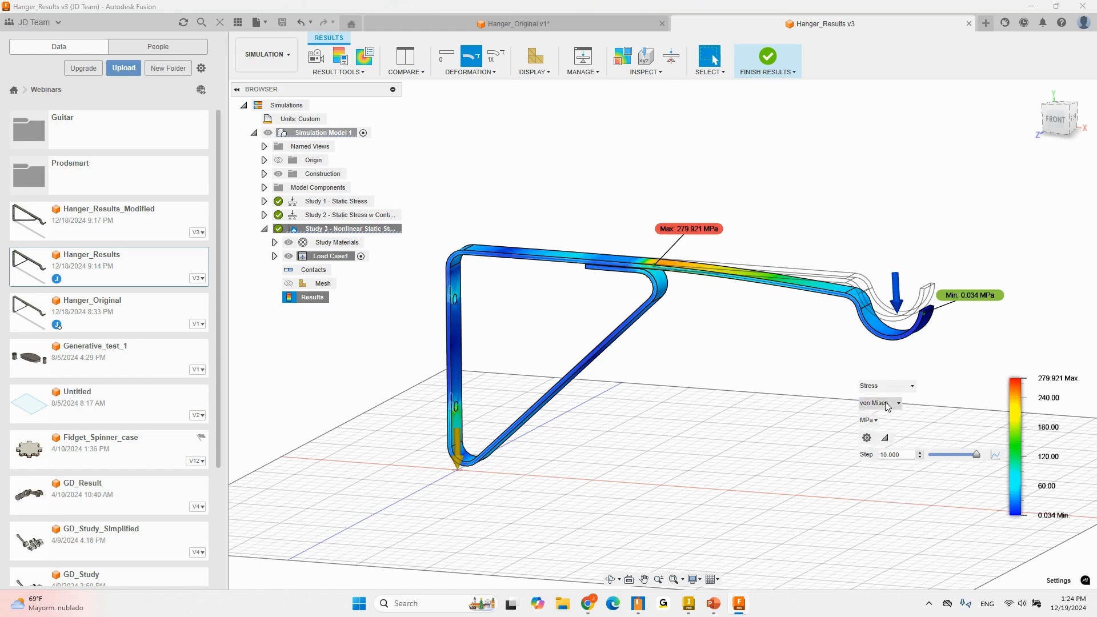
click(873, 421)
click(883, 477)
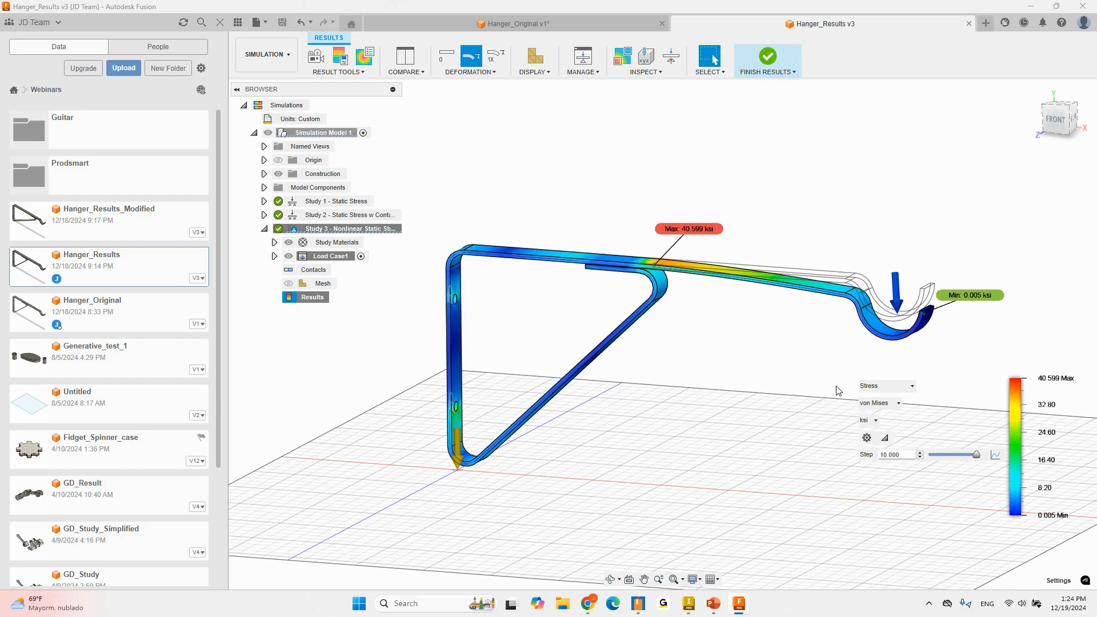
- Examine the maximum stress location on the arm above the curved brace, up close and across the whole hanger
mouse_move(818, 386)
shift+middle_down()
mouse_move(830, 362)
mouse_move(844, 384)
mouse_move(802, 382)
shift+middle_up()
scroll(650, 260, up, 5)
shift+middle_drag(650, 261, 669, 274)
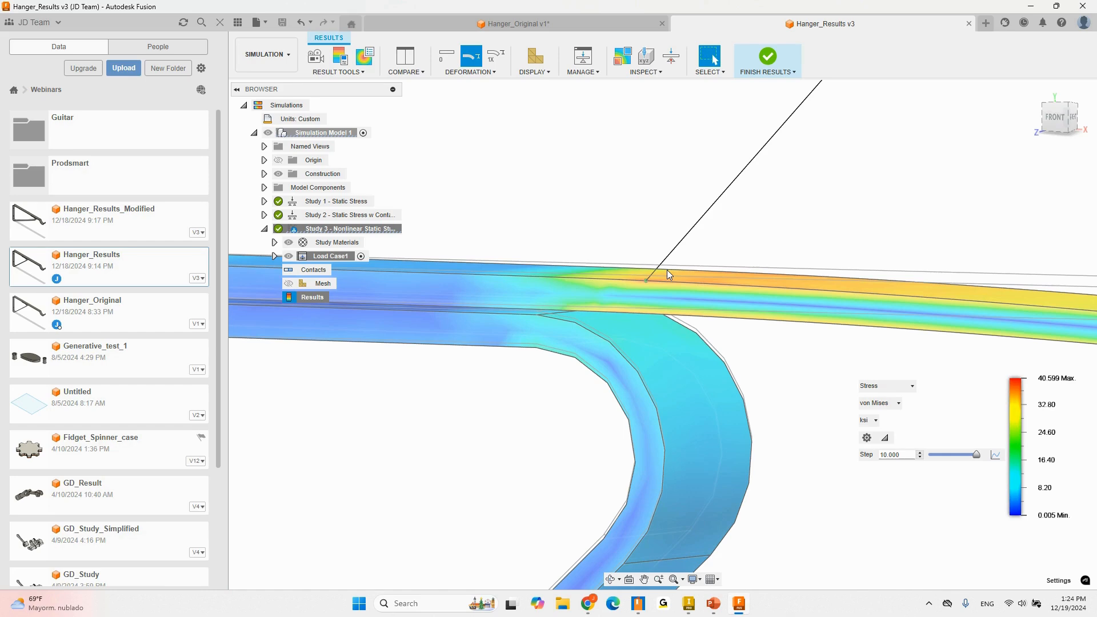
scroll(667, 270, down, 8)
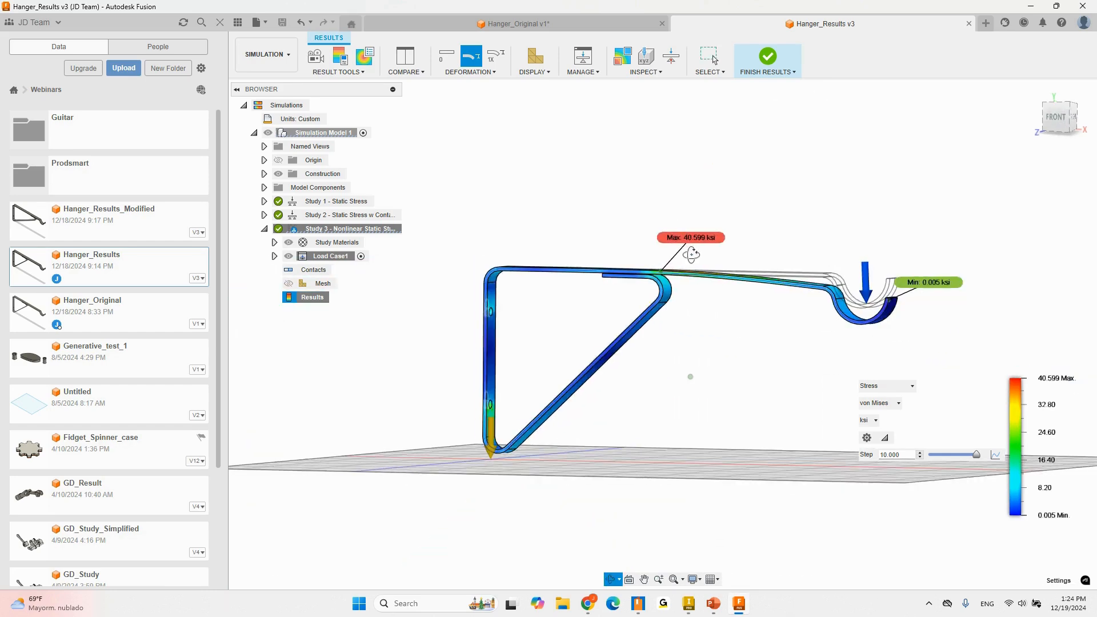
shift+middle_drag(691, 254, 716, 263)
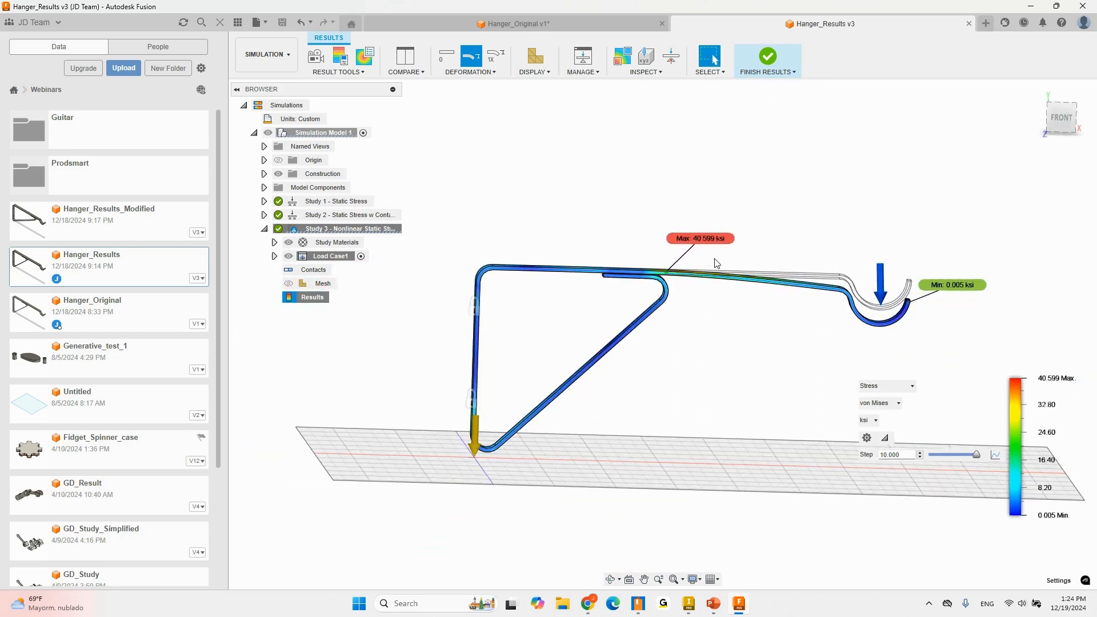
- Inspect the stress distribution through the arm's thickness near the brace from the front, comparing it with the colour legend
click(1060, 117)
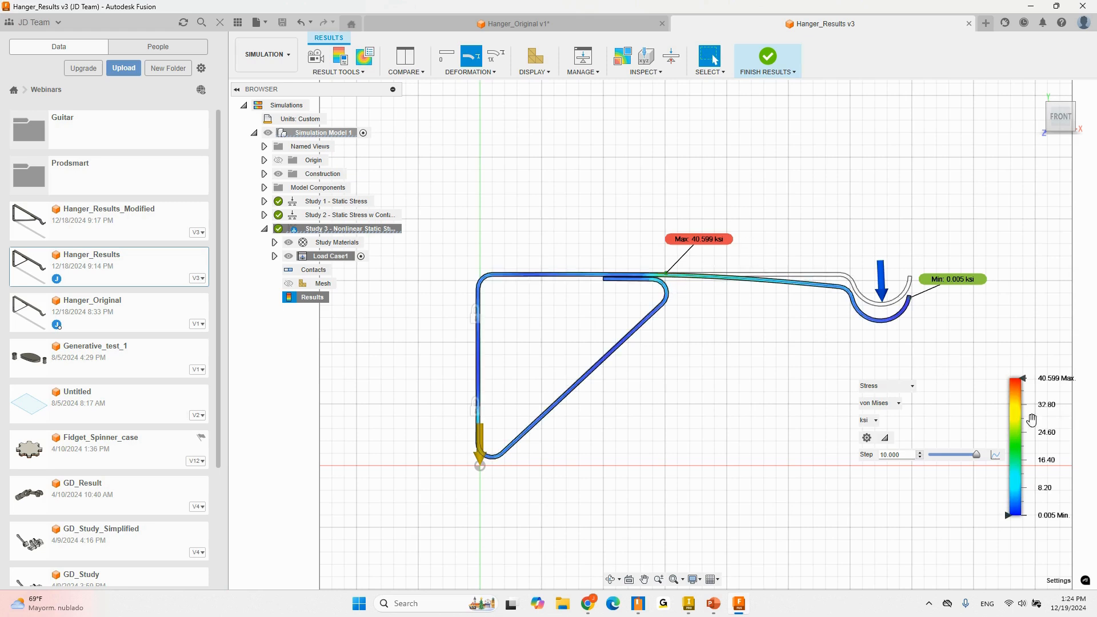
mouse_move(1016, 428)
scroll(674, 277, up, 5)
scroll(540, 268, down, 5)
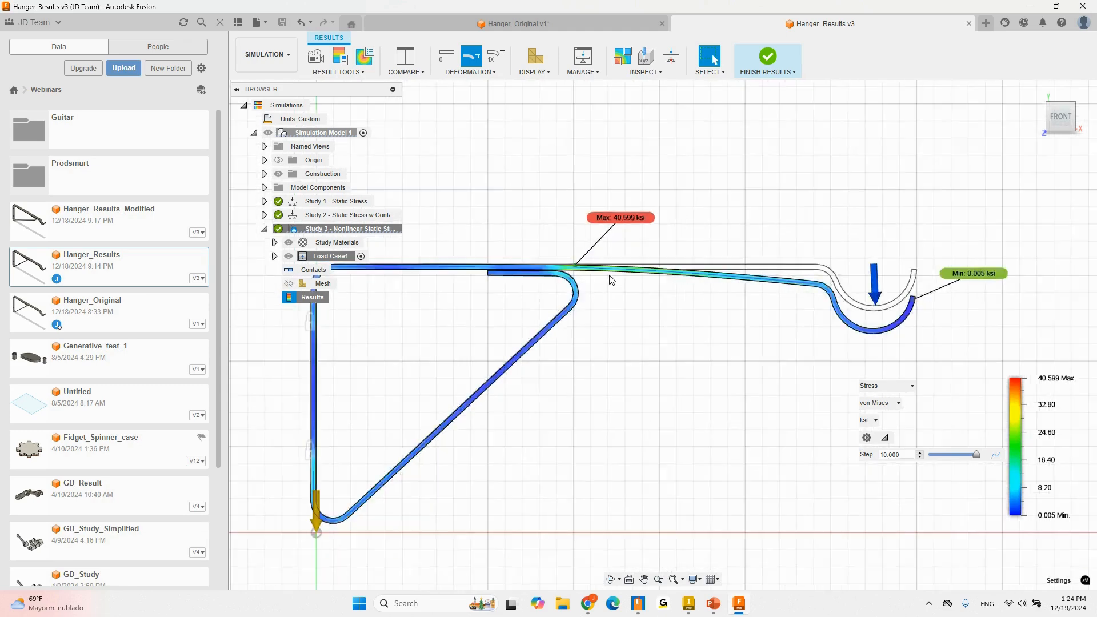
scroll(586, 269, up, 5)
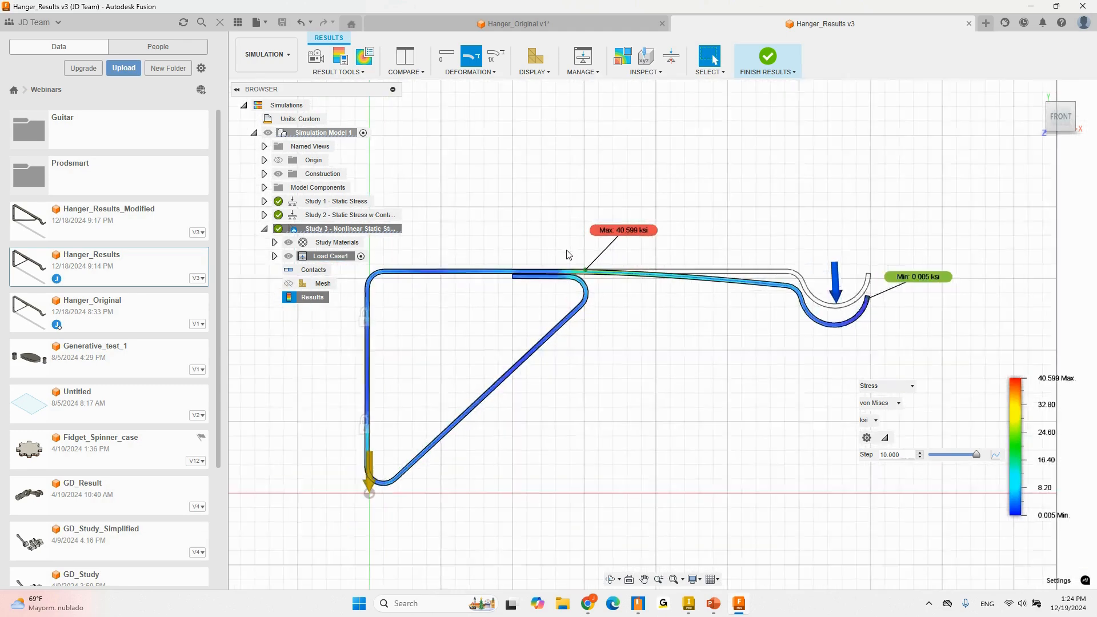
scroll(589, 282, up, 3)
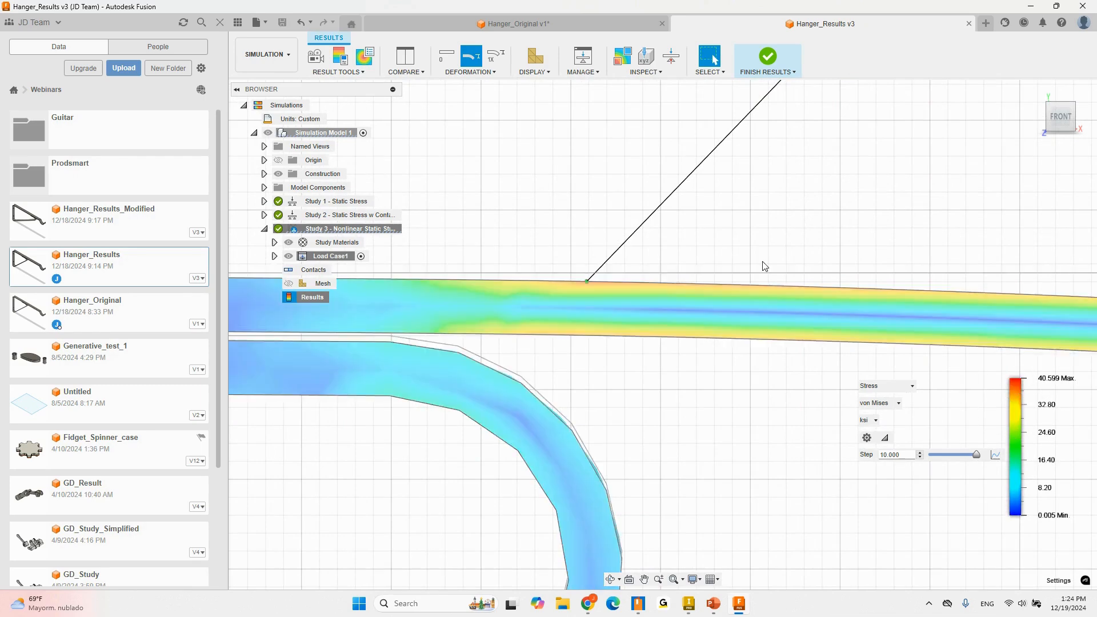
shift+middle_drag(631, 282, 571, 284)
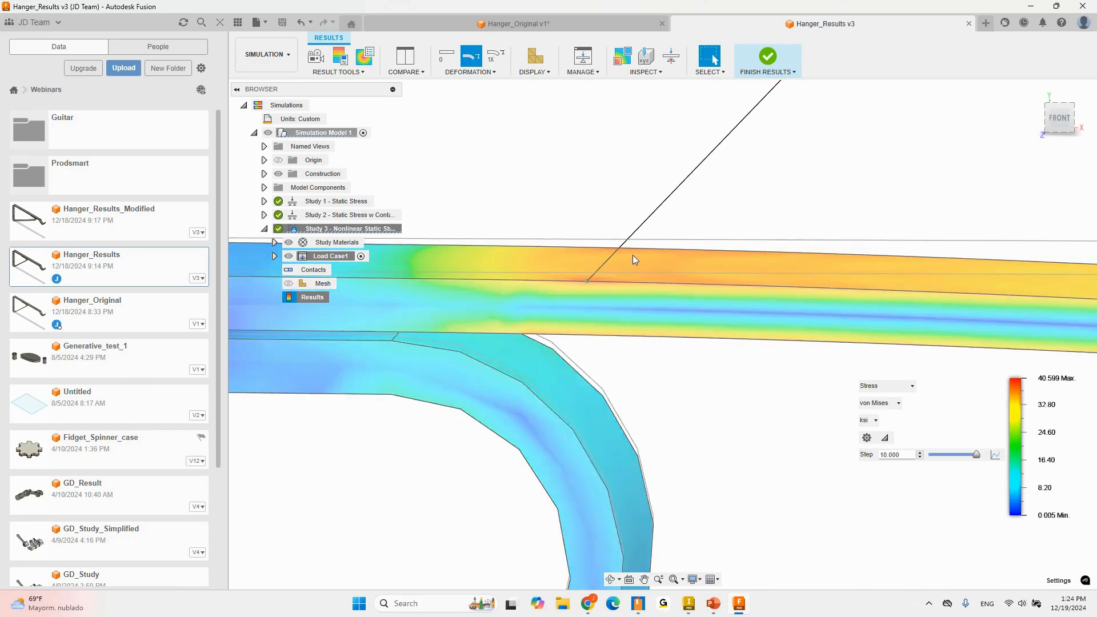
scroll(634, 258, down, 8)
shift+middle_drag(806, 197, 784, 212)
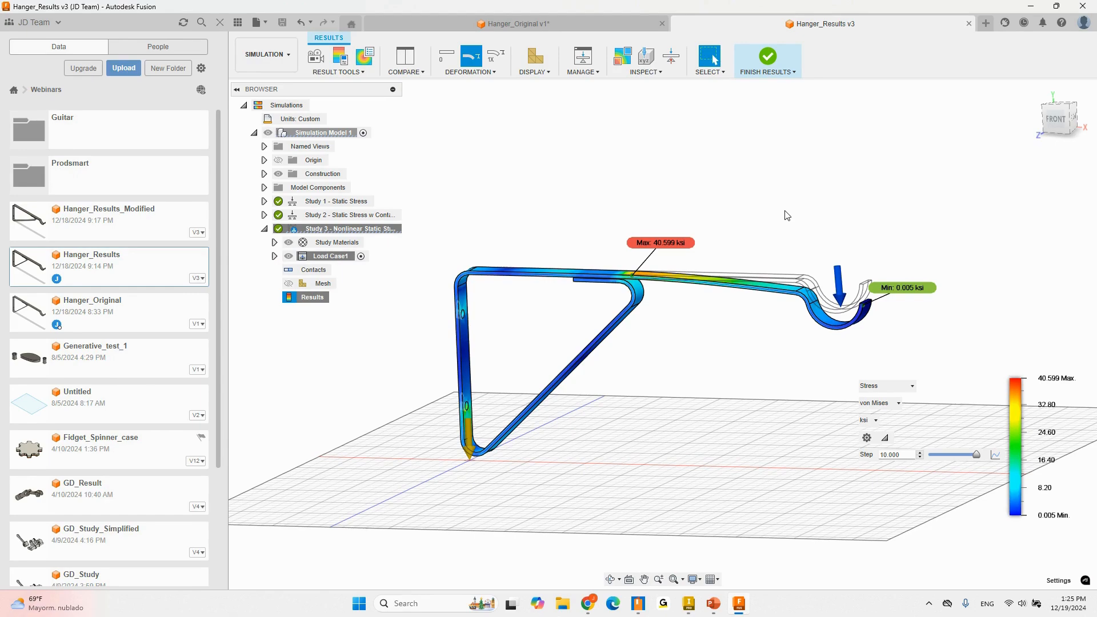
shift+middle_drag(776, 218, 757, 241)
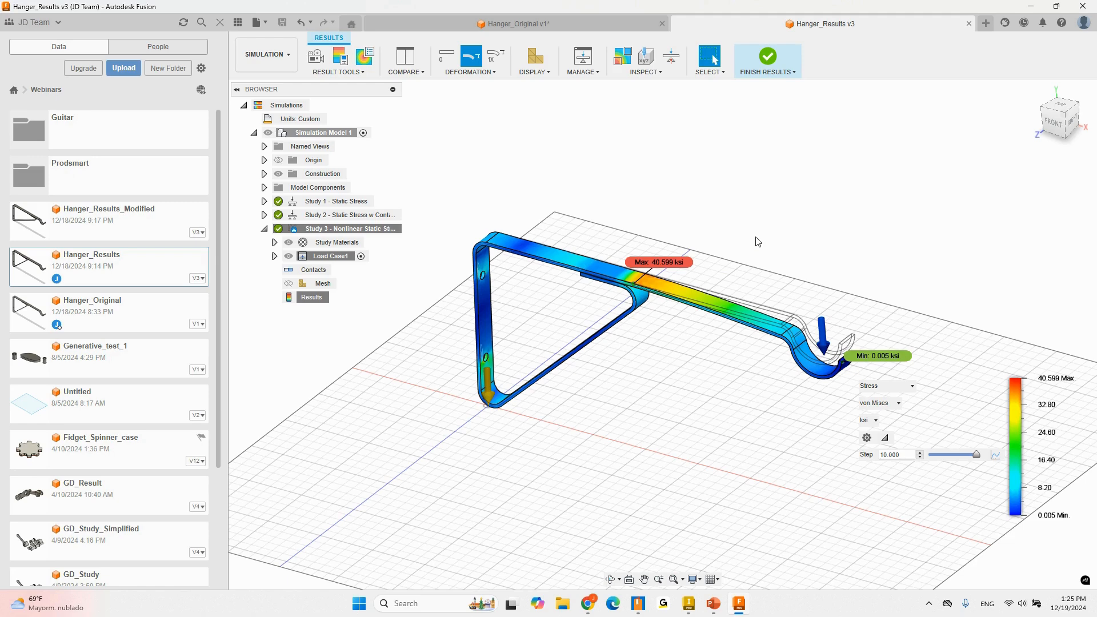
- Finish reviewing the nonlinear study's results and return to the Hanger_Original document with the hanger seen from the front
click(767, 57)
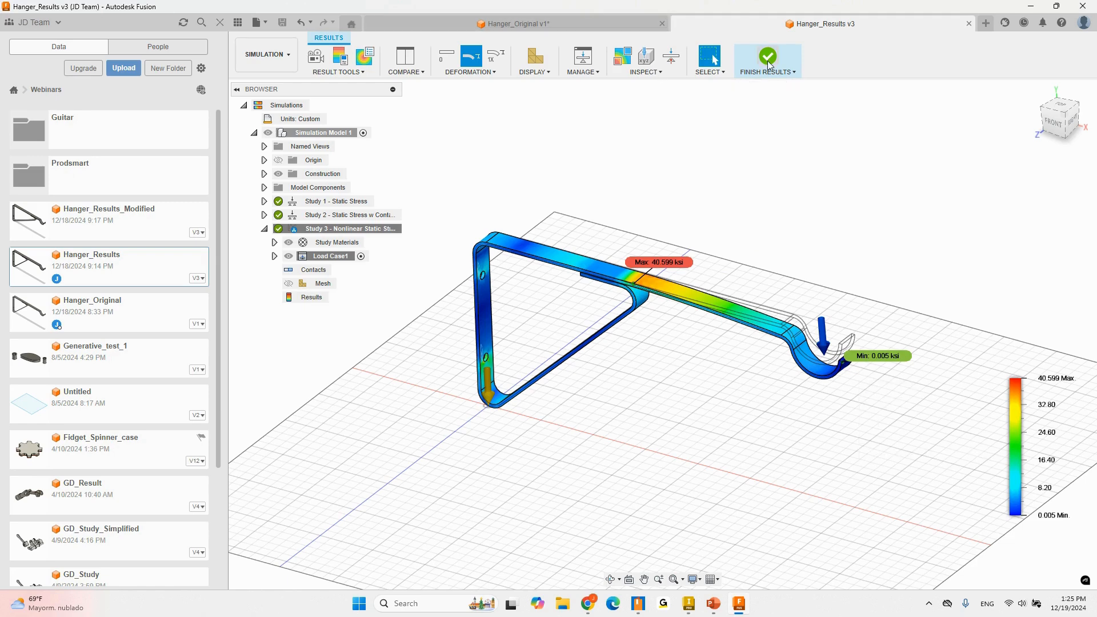
mouse_move(747, 170)
shift+middle_down()
mouse_move(727, 172)
mouse_move(744, 174)
shift+middle_up()
shift+middle_drag(755, 234, 725, 225)
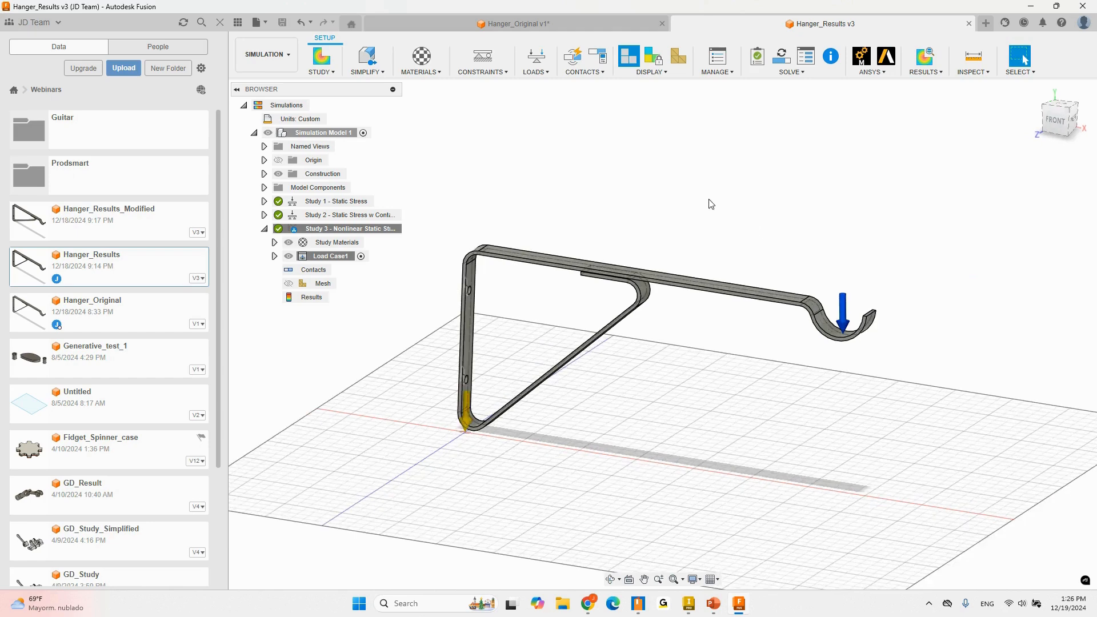
click(602, 25)
shift+middle_drag(647, 297, 663, 245)
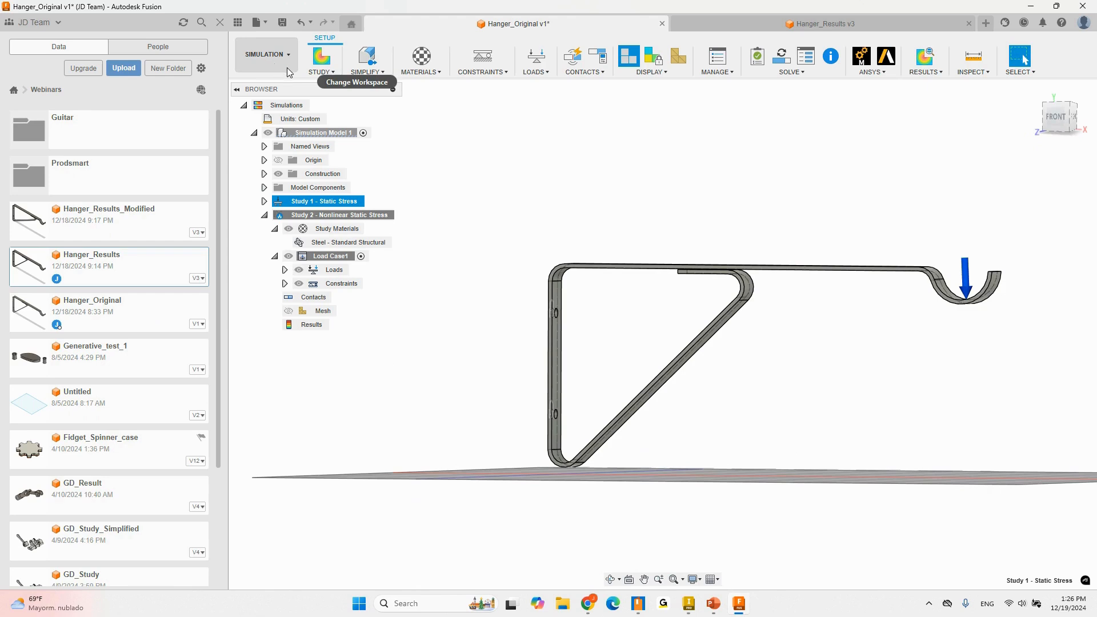
scroll(745, 289, up, 2)
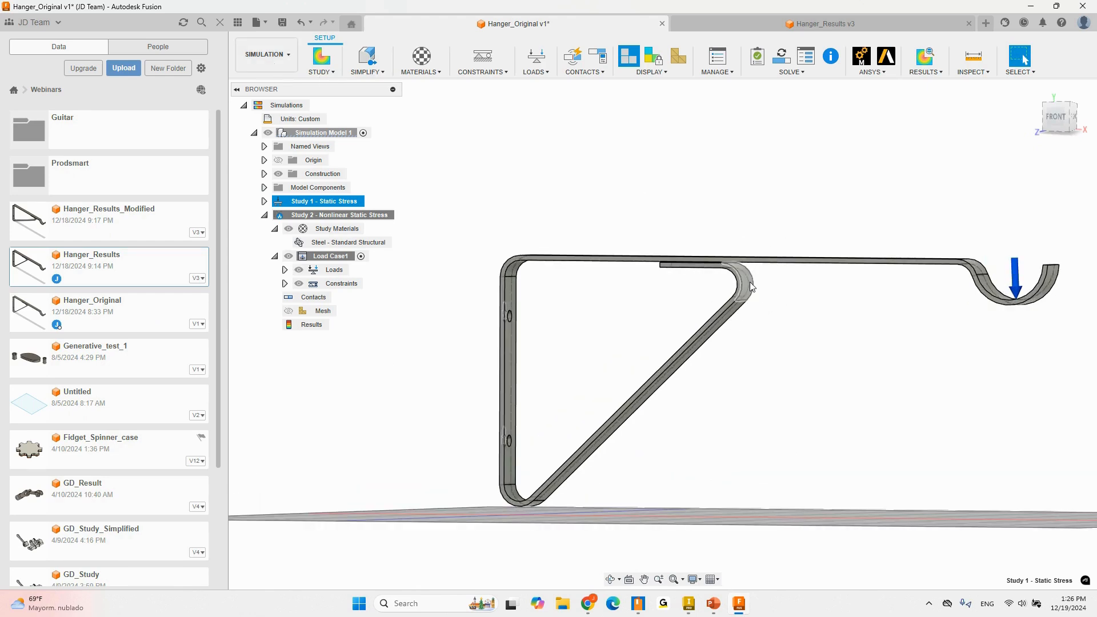
key(ctrl)
key(ctrl)
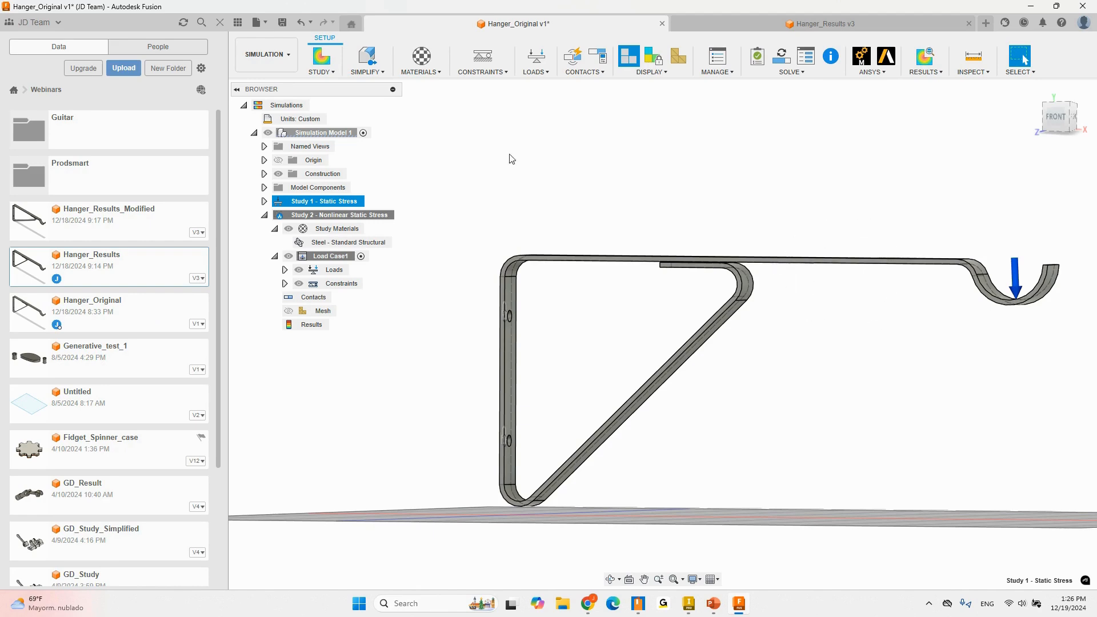
- Switch to the Design workspace and open the hanger's first profile sketch for editing
click(286, 54)
click(289, 84)
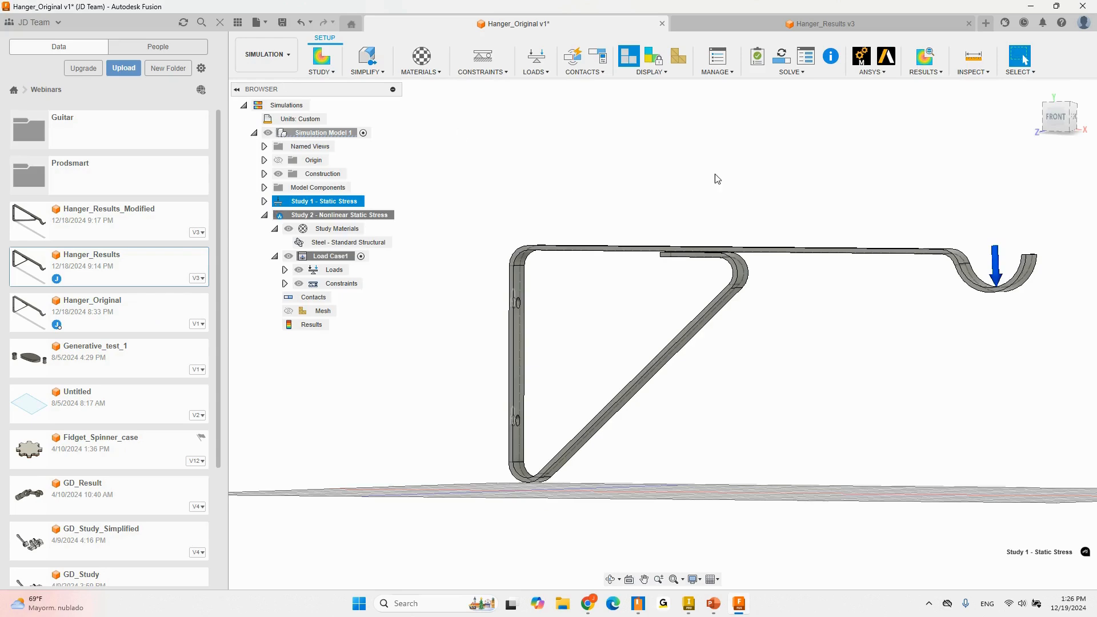
mouse_move(811, 250)
shift+middle_down()
mouse_move(783, 265)
mouse_move(802, 252)
mouse_move(826, 260)
shift+middle_up()
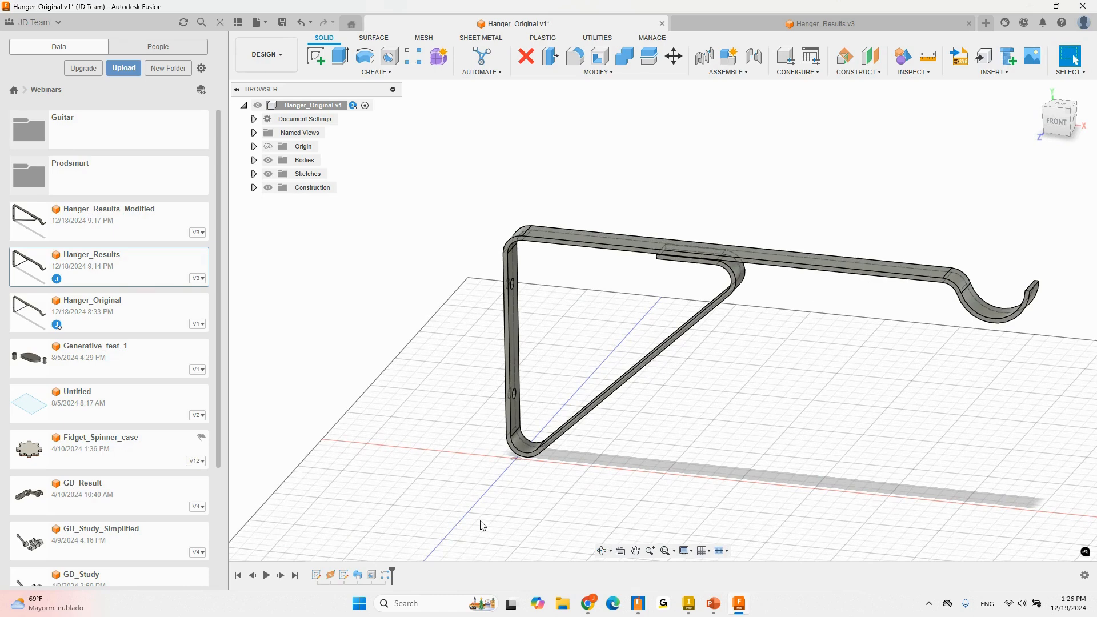
click(316, 575)
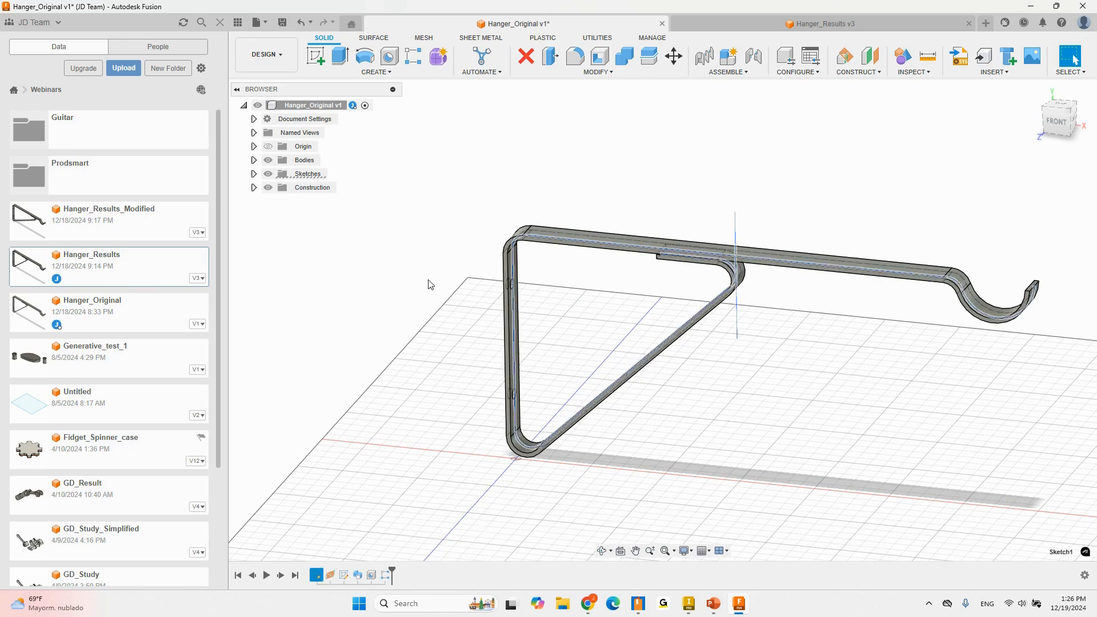
right_click(319, 574)
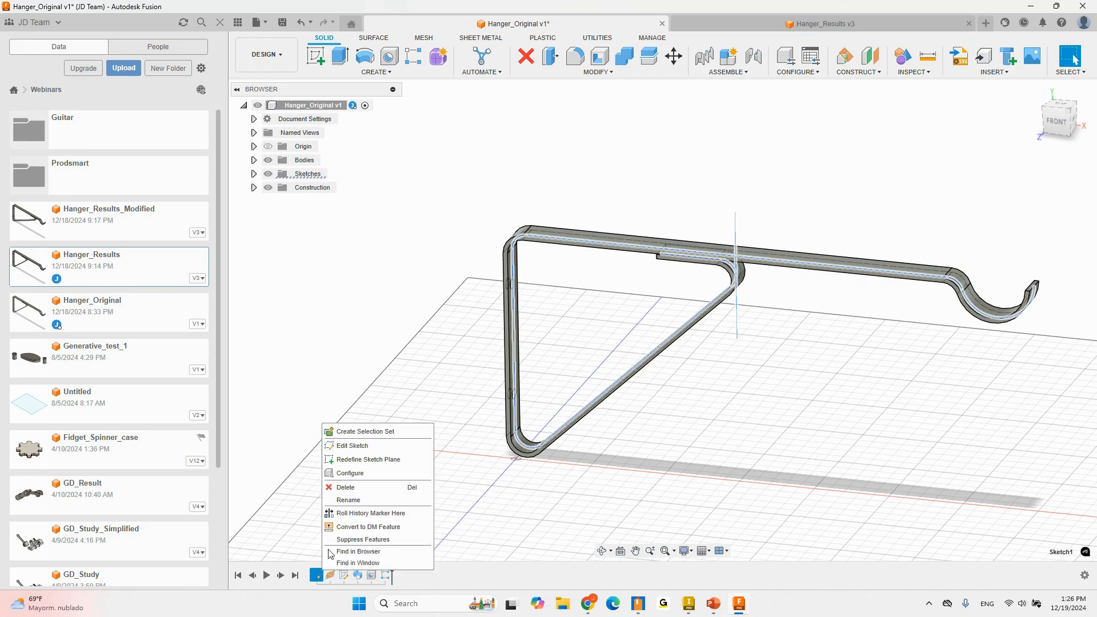
click(352, 445)
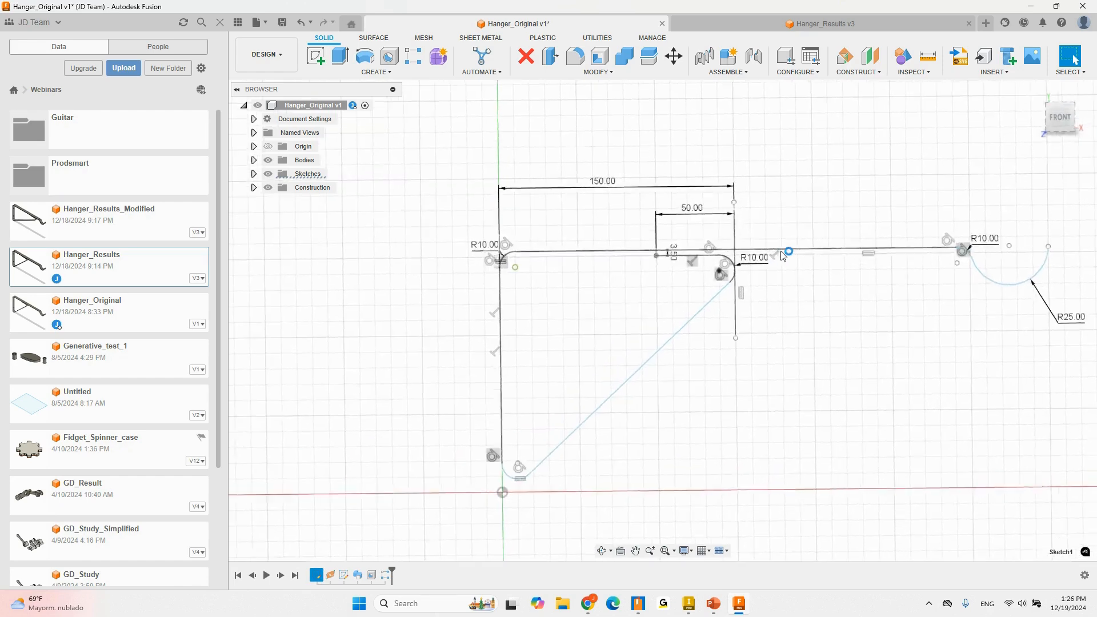
- Set the horizontal distance from the vertical leg to the end of the curved brace to 250 mm
click(509, 217)
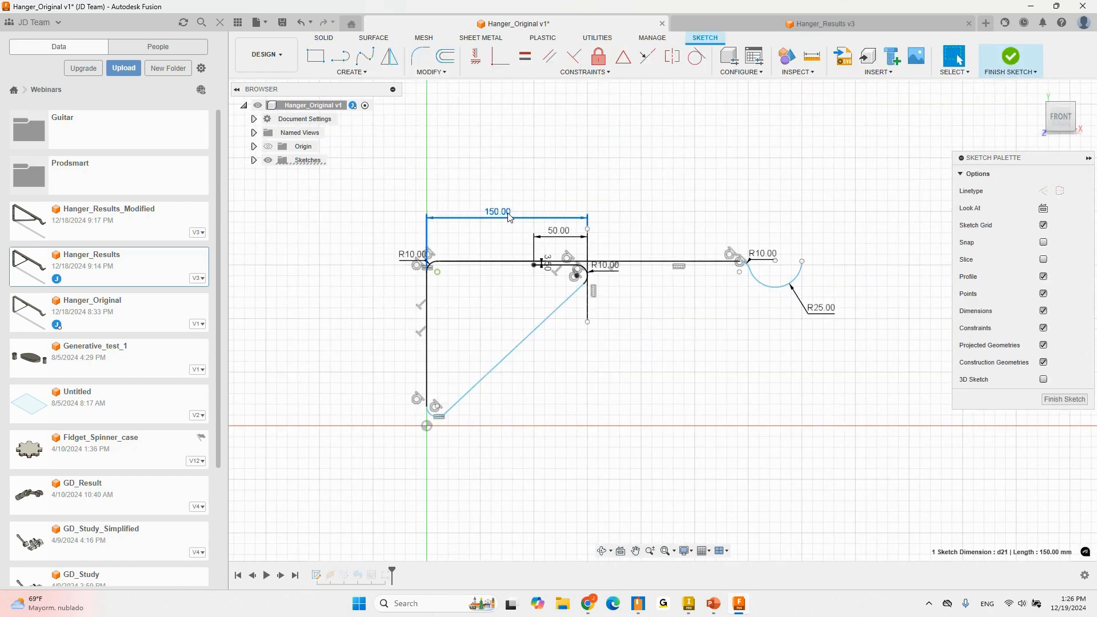
double_click(510, 217)
text(250)
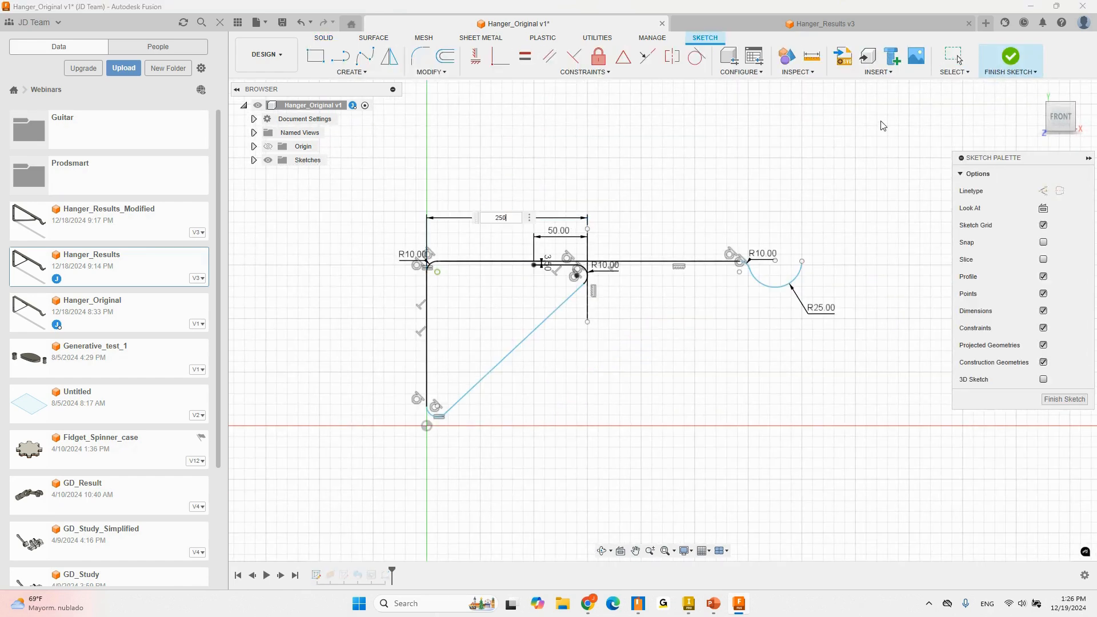
key(Return)
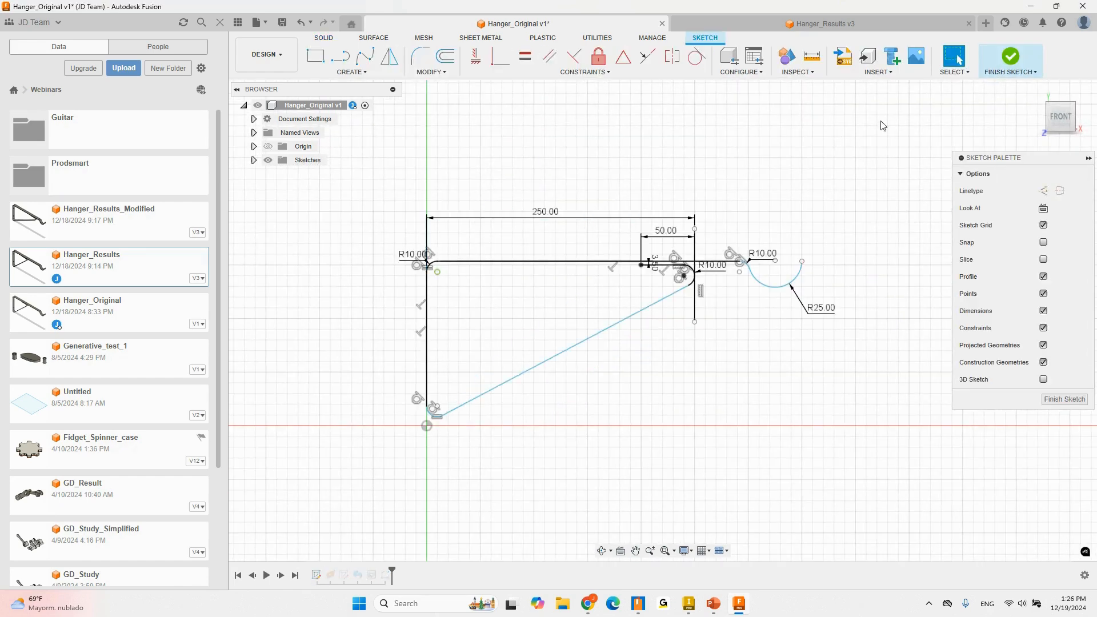
- Set the horizontal distance from the vertical leg to the brace end to 200 mm and finish the sketch
double_click(541, 217)
text(200)
key(Return)
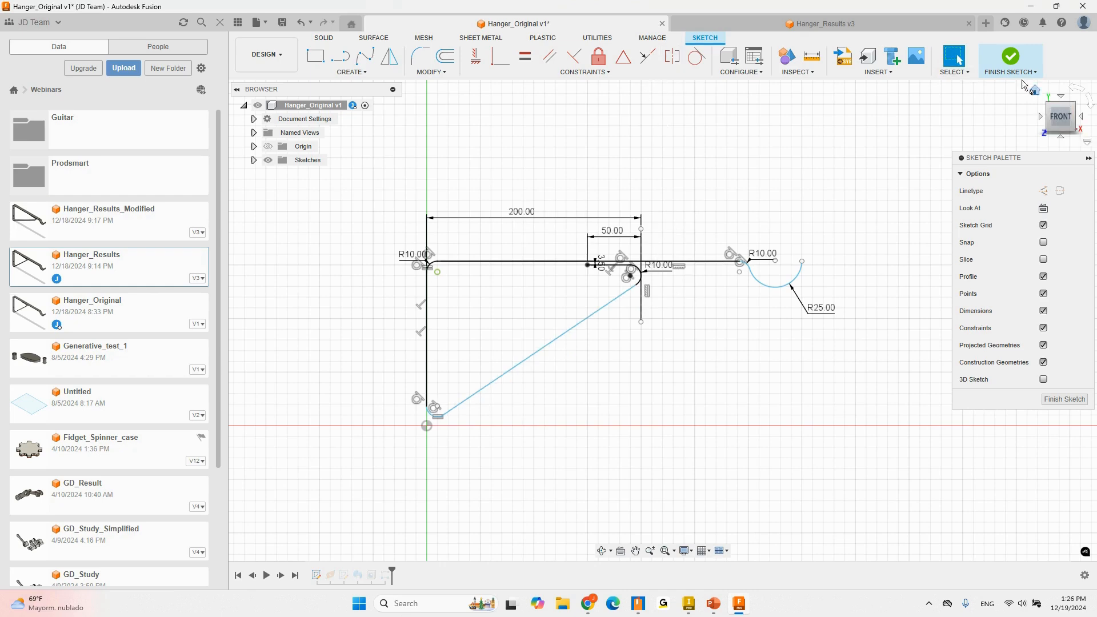
click(1010, 58)
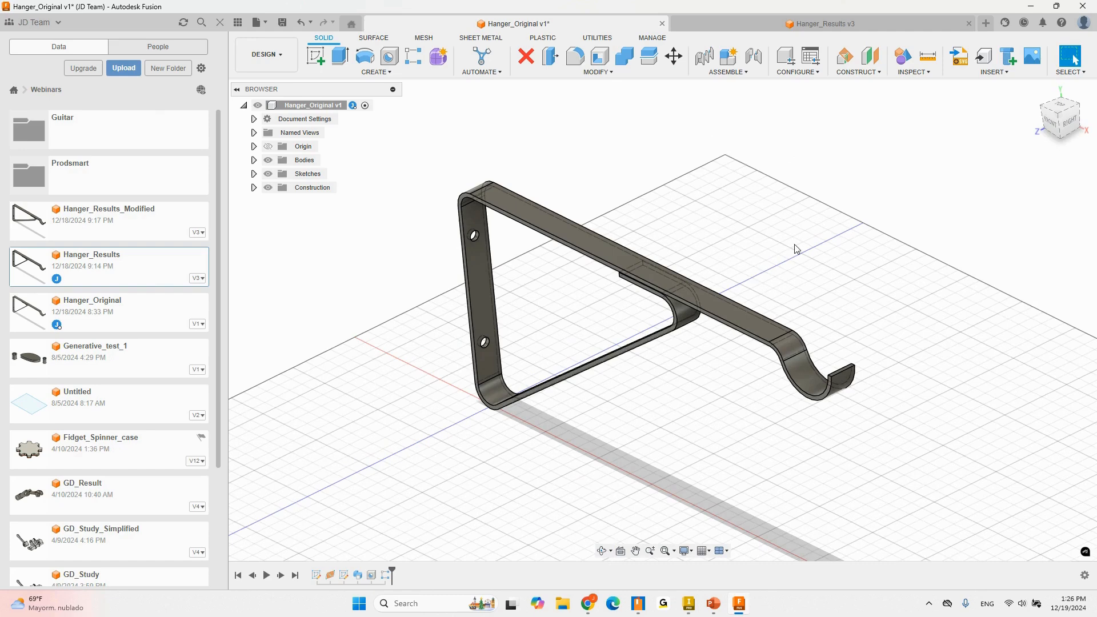
key(ctrl)
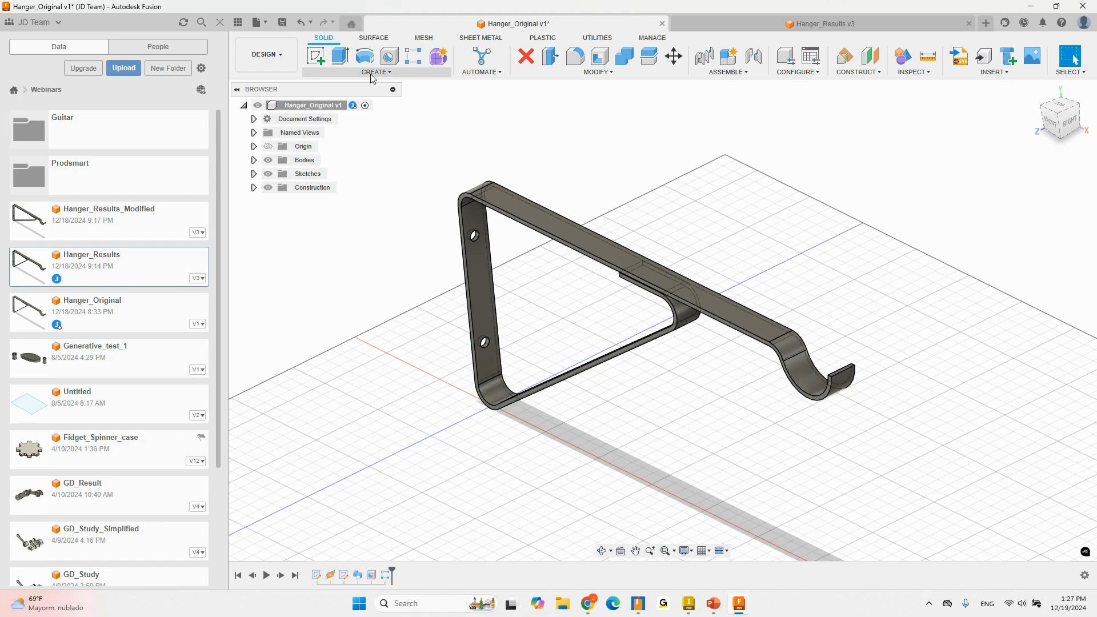
- Return to the Simulation workspace and expand Study 1 - Static Stress to check its mesh status
click(283, 51)
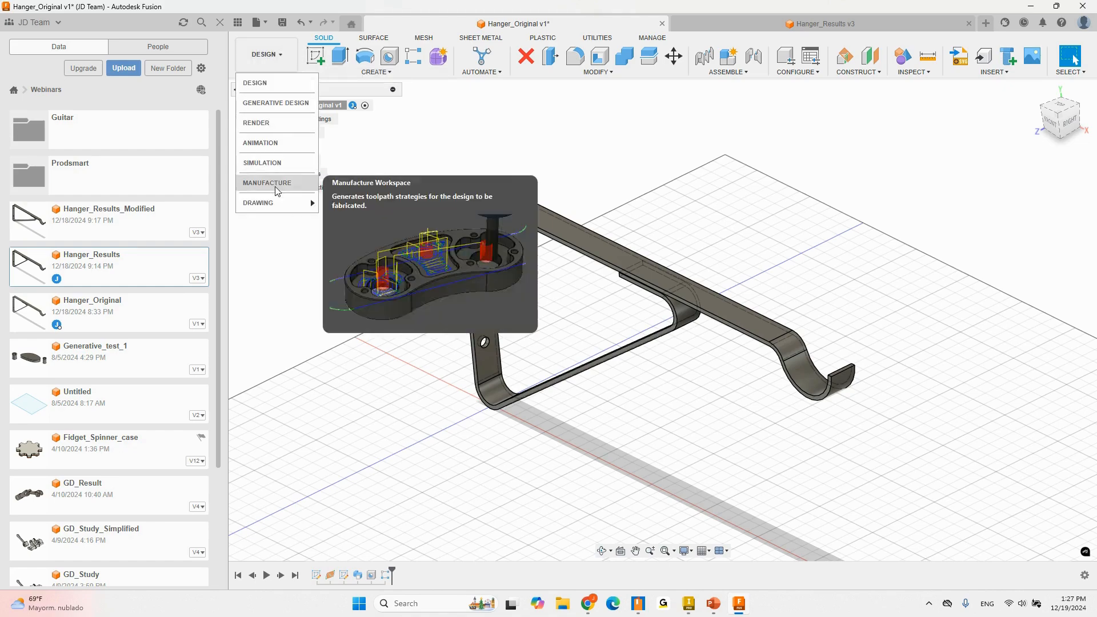
click(275, 164)
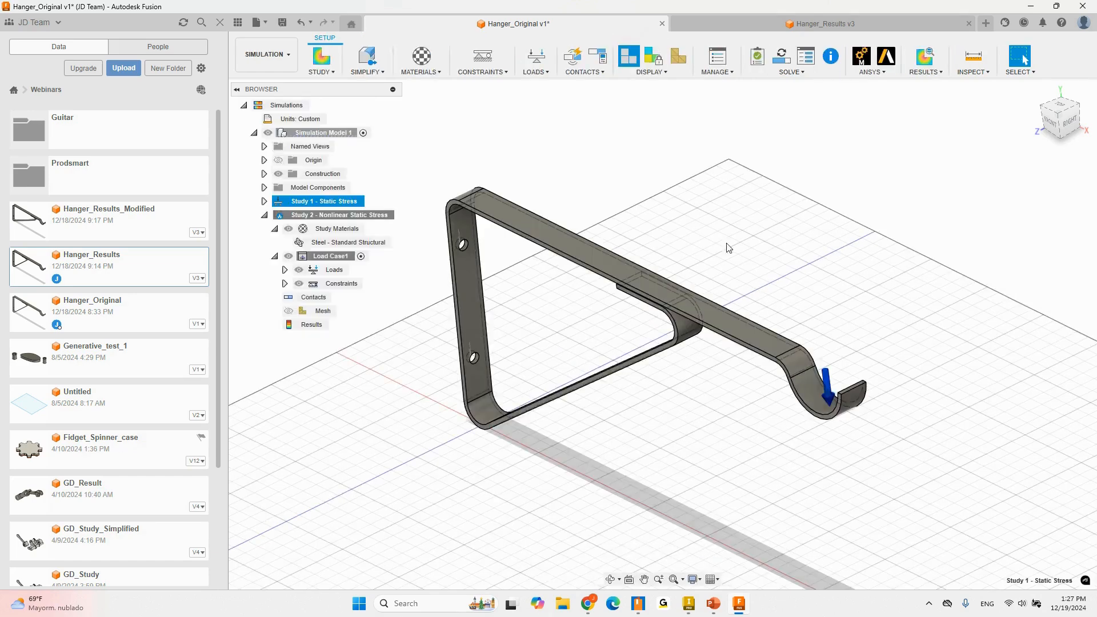
click(264, 201)
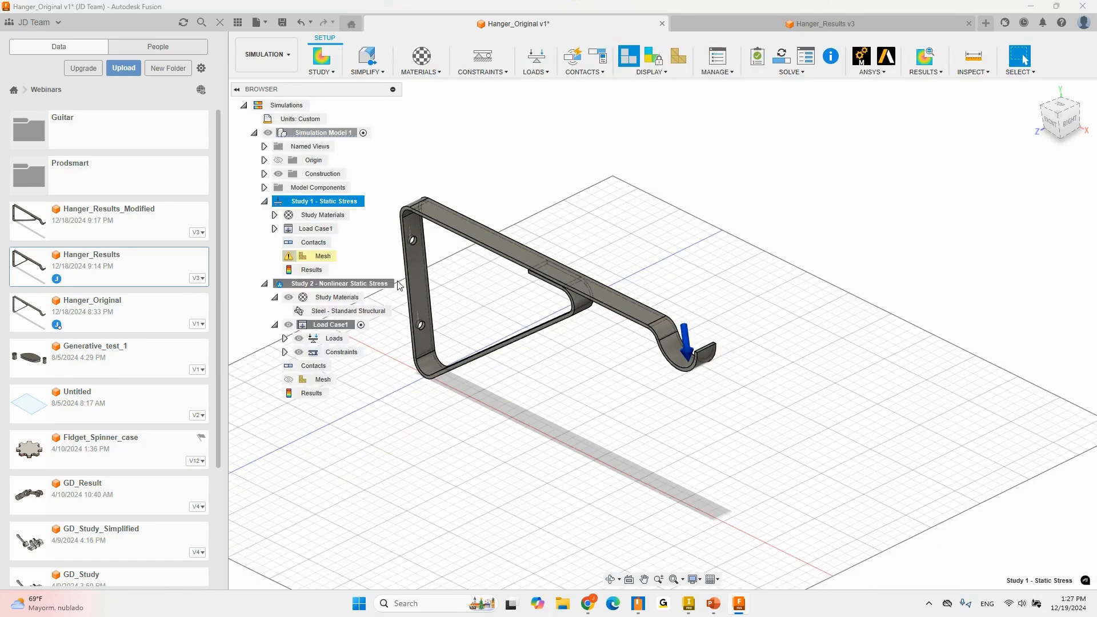
shift+middle_drag(542, 291, 726, 340)
scroll(523, 300, up, 2)
key(ctrl)
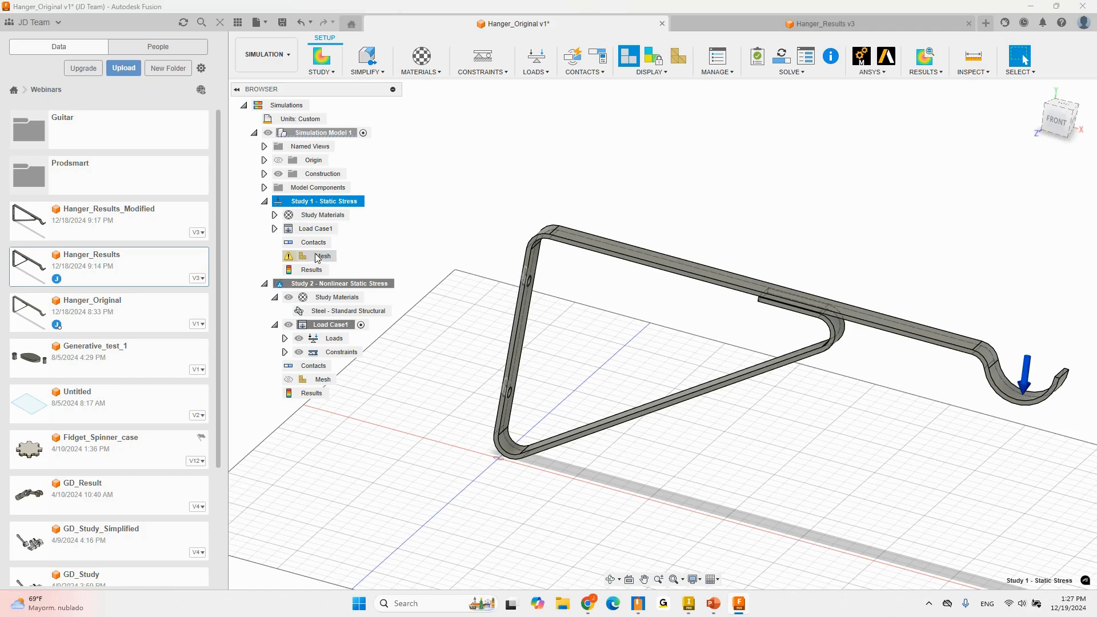
- Activate Study 1 - Static Stress and regenerate its outdated mesh for the modified hanger
click(301, 258)
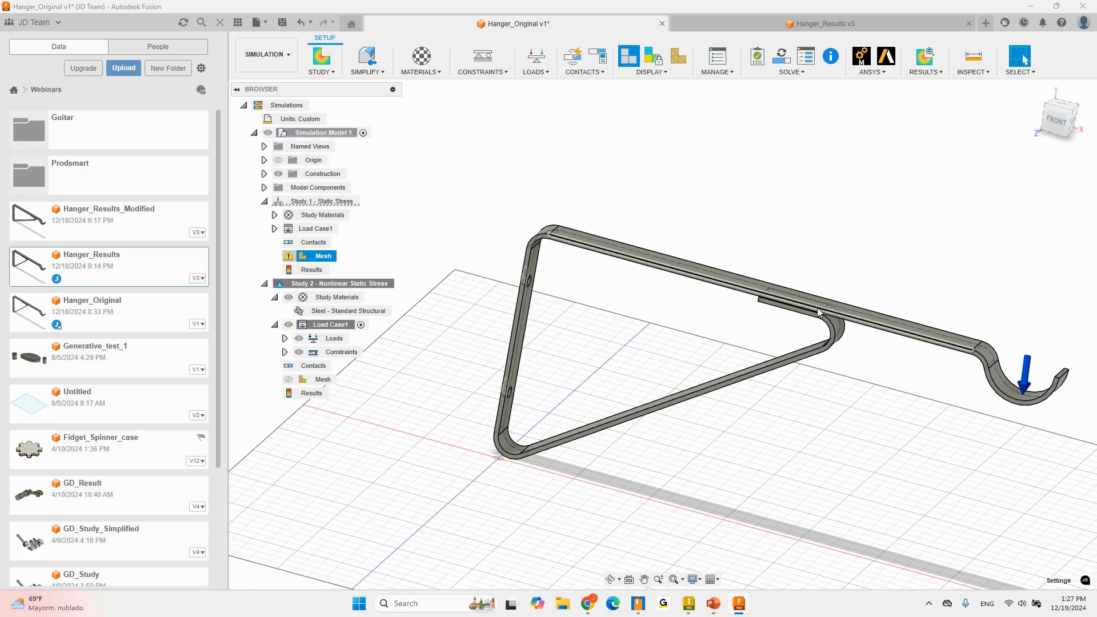
mouse_move(287, 258)
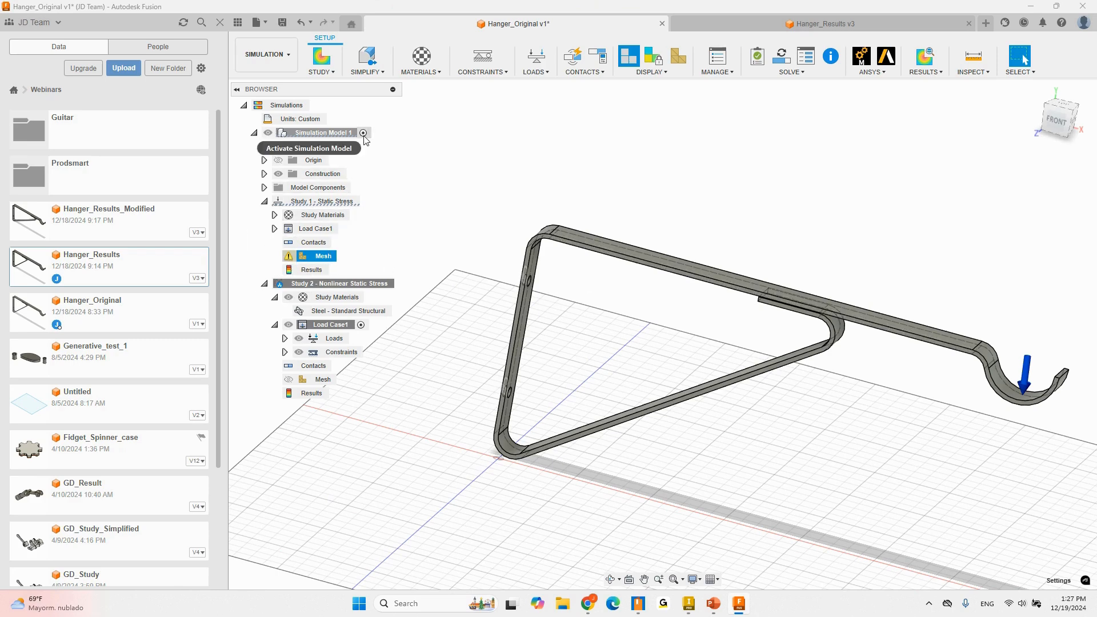
click(368, 202)
click(371, 202)
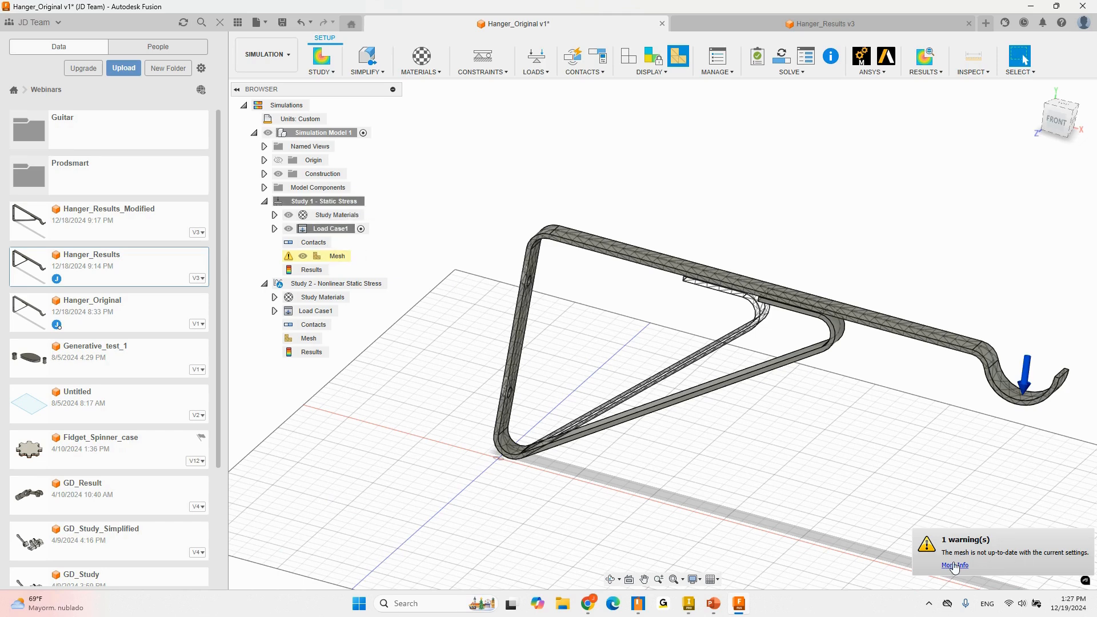
right_click(338, 258)
click(354, 280)
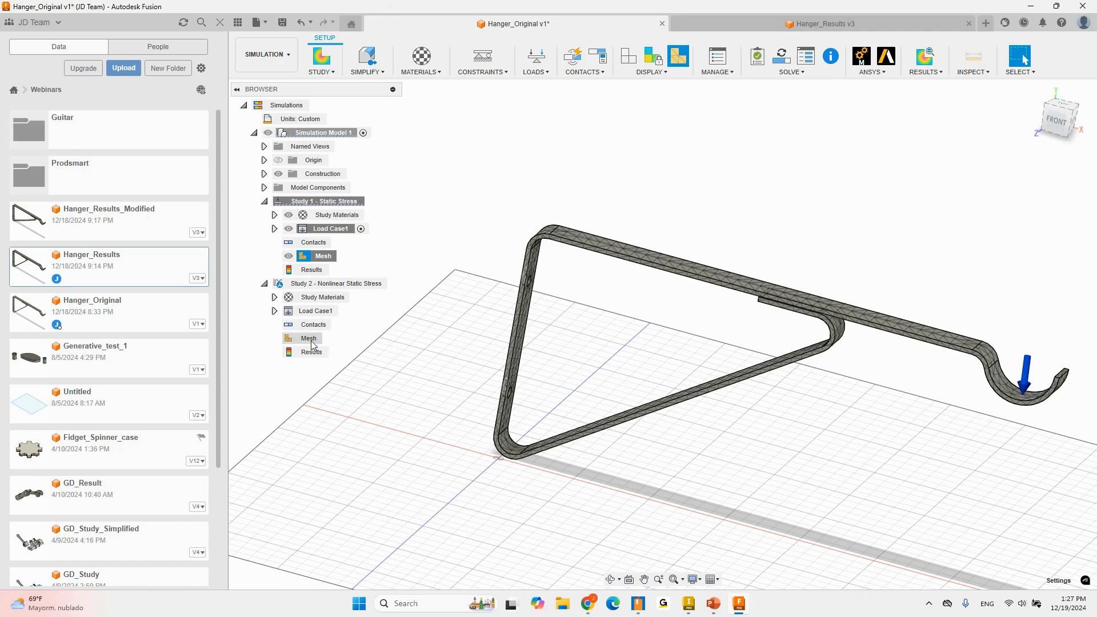
- Run the pre-check on the updated setup and solve only Study 1 - Static Stress
shift+middle_drag(387, 328, 1023, 373)
click(757, 56)
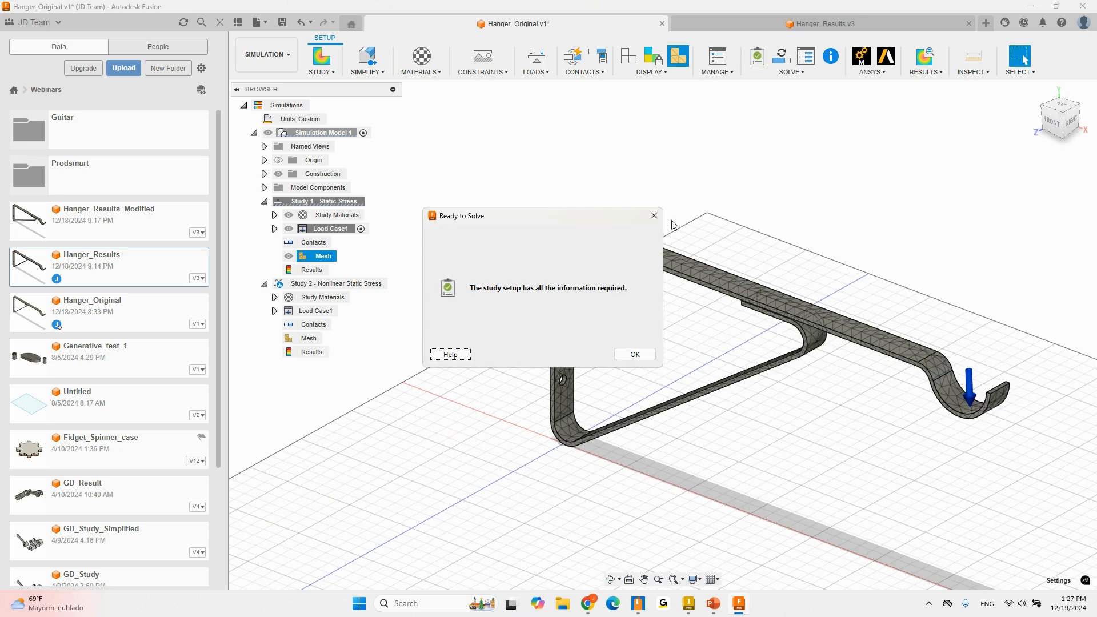
click(781, 56)
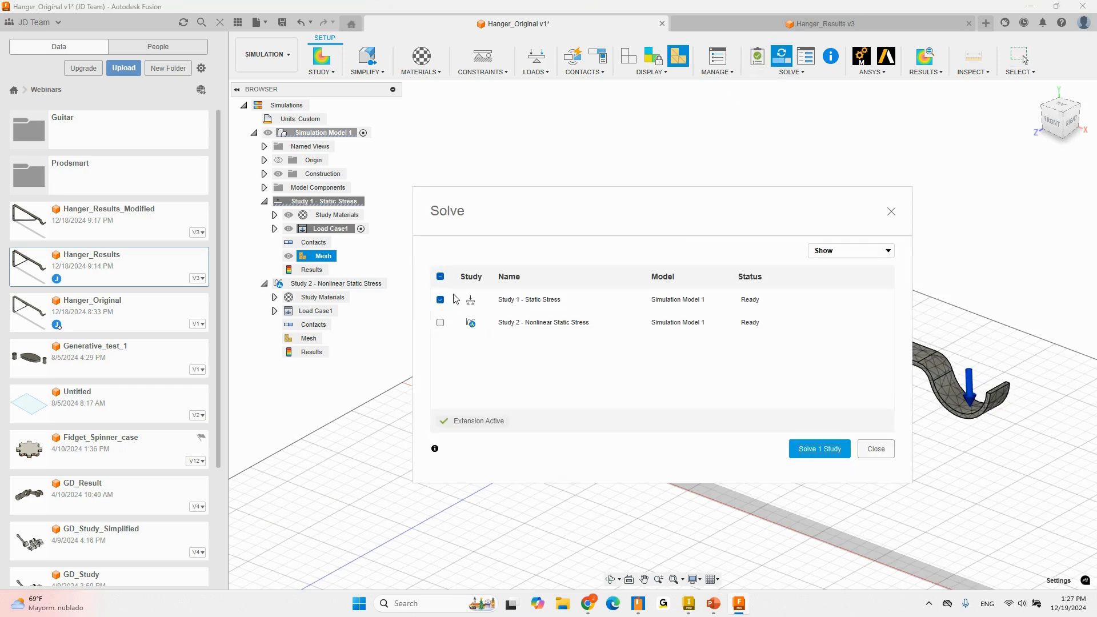
click(875, 449)
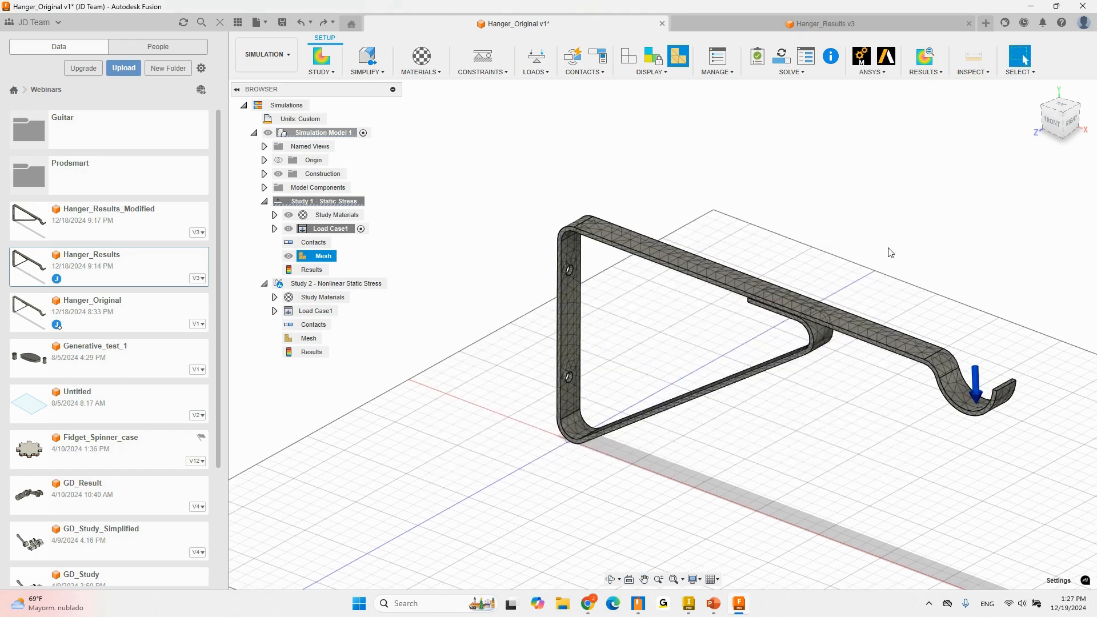
click(781, 56)
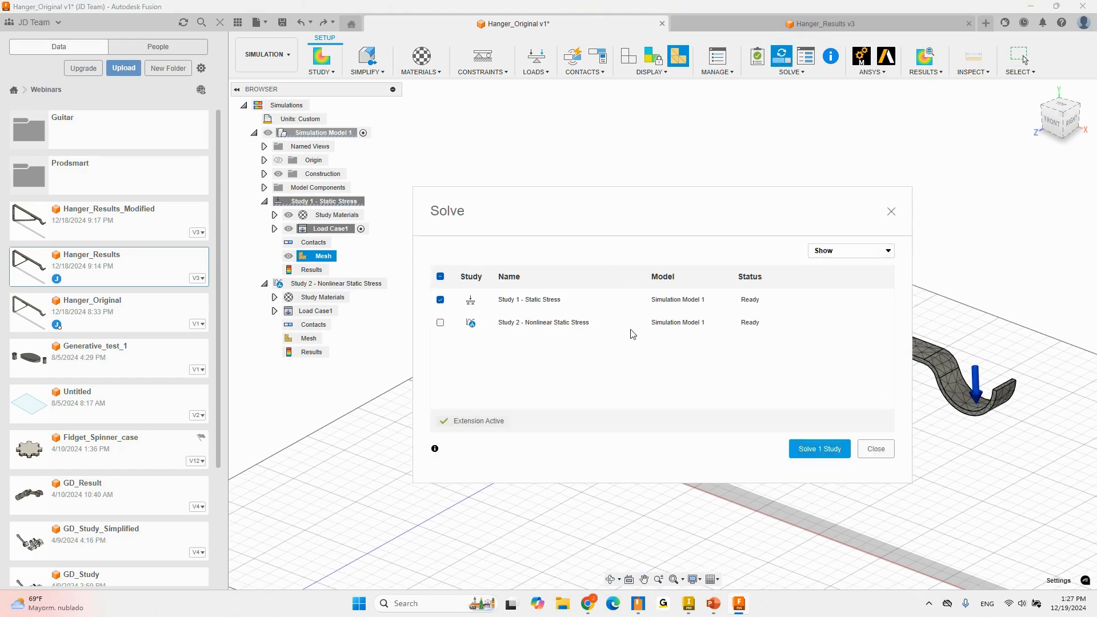
click(817, 450)
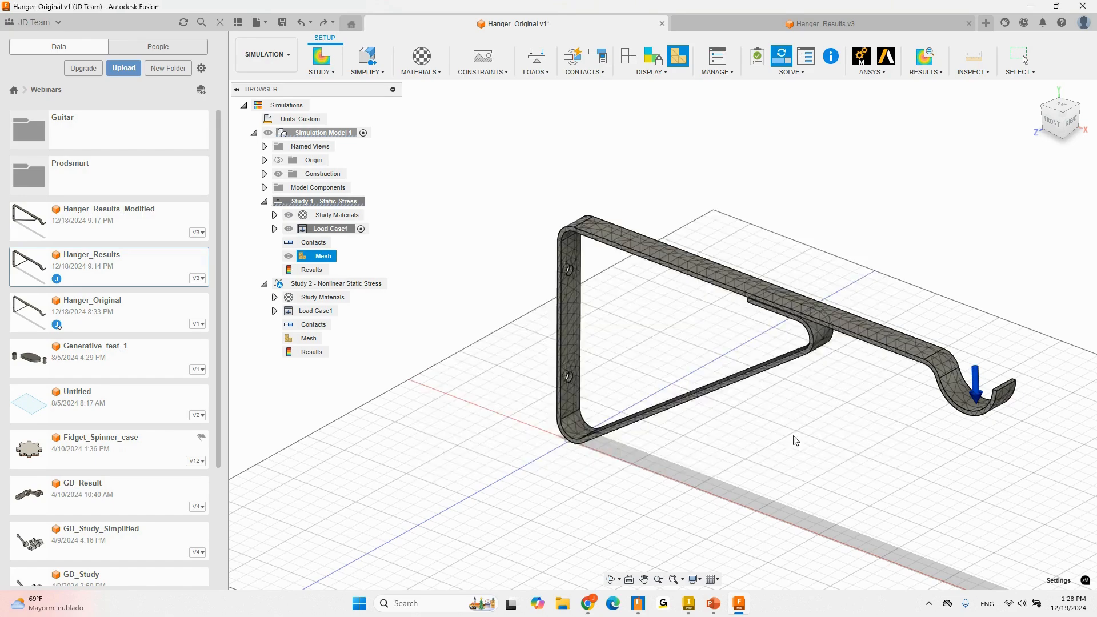
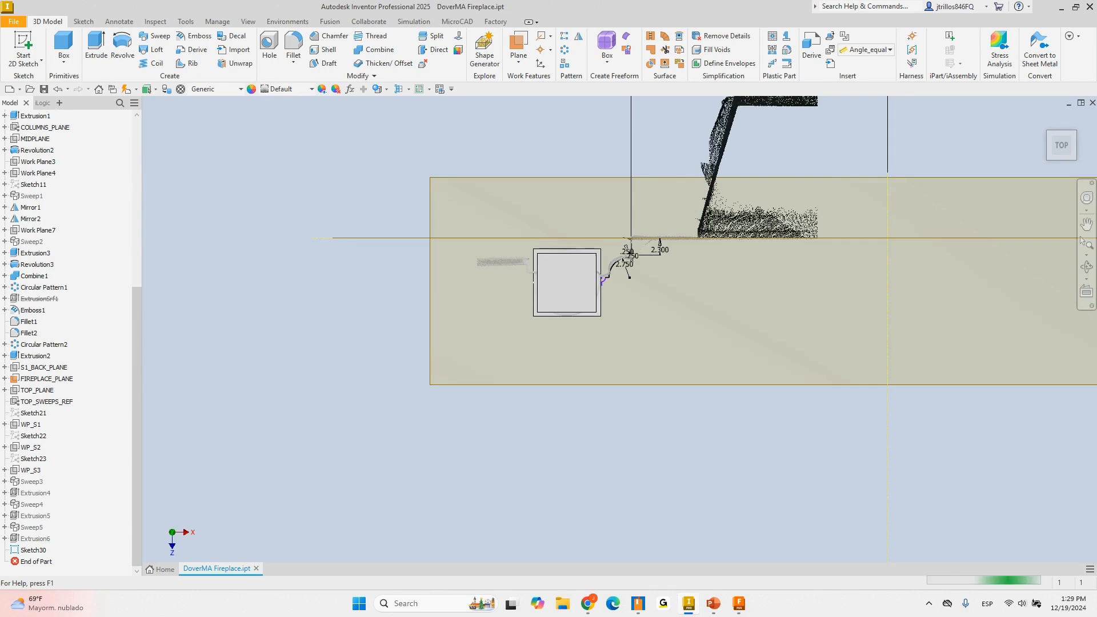
- Switch from Inventor back to Fusion to check the solve job, and open Task Manager
click(740, 603)
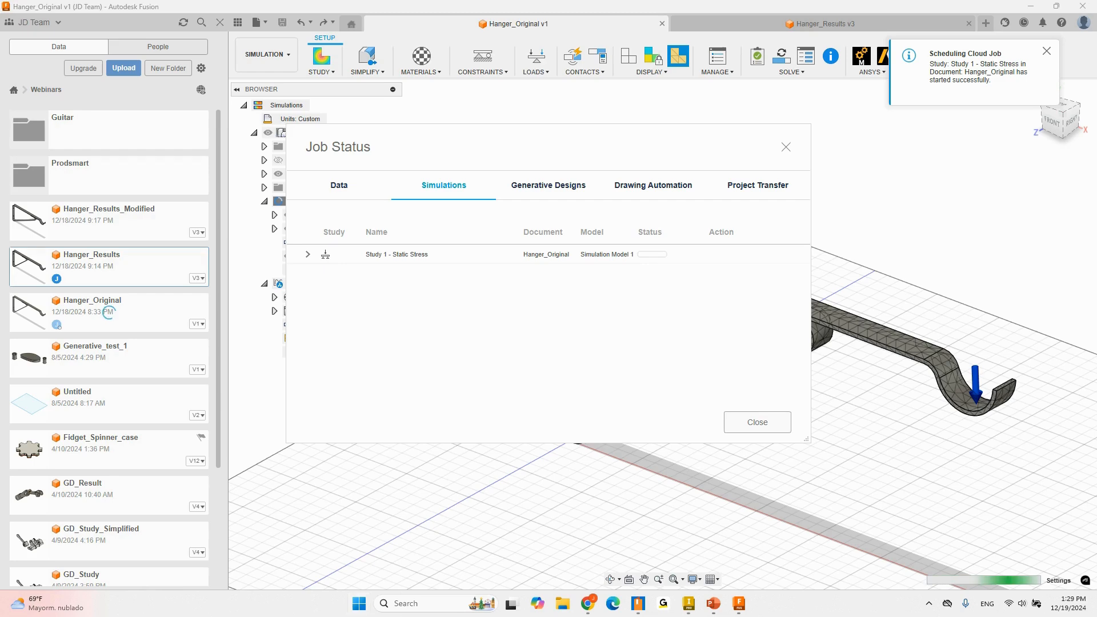
key(ctrl+shift+Escape)
drag(439, 175, 1096, 280)
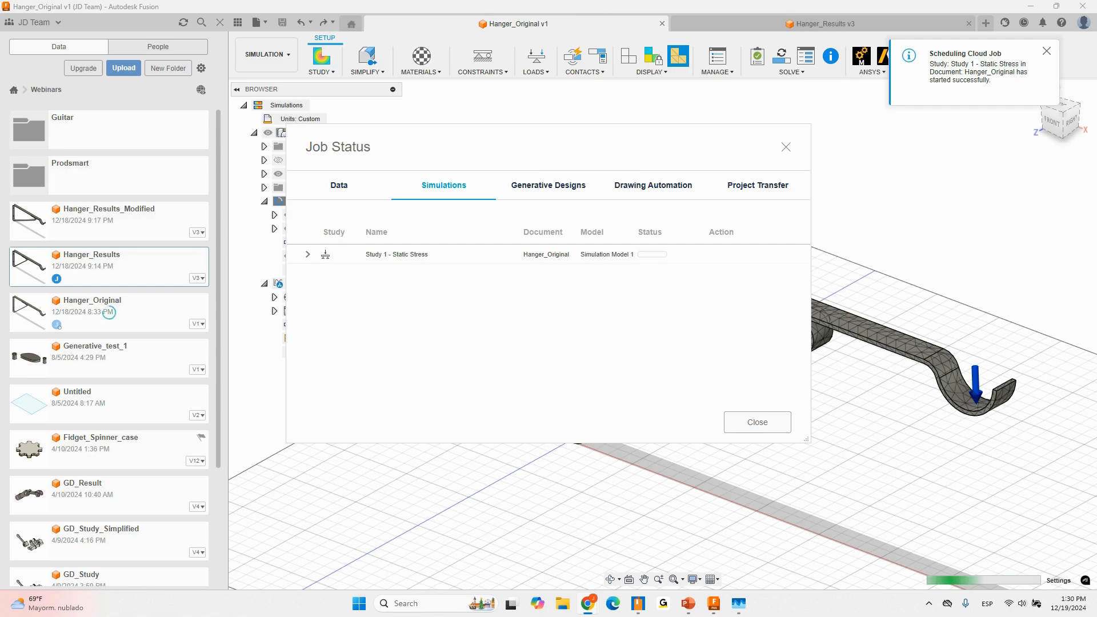
- Bring up the Hanger_Original window in Fusion and check the solve progress of Study 1 - Static Stress
key(super)
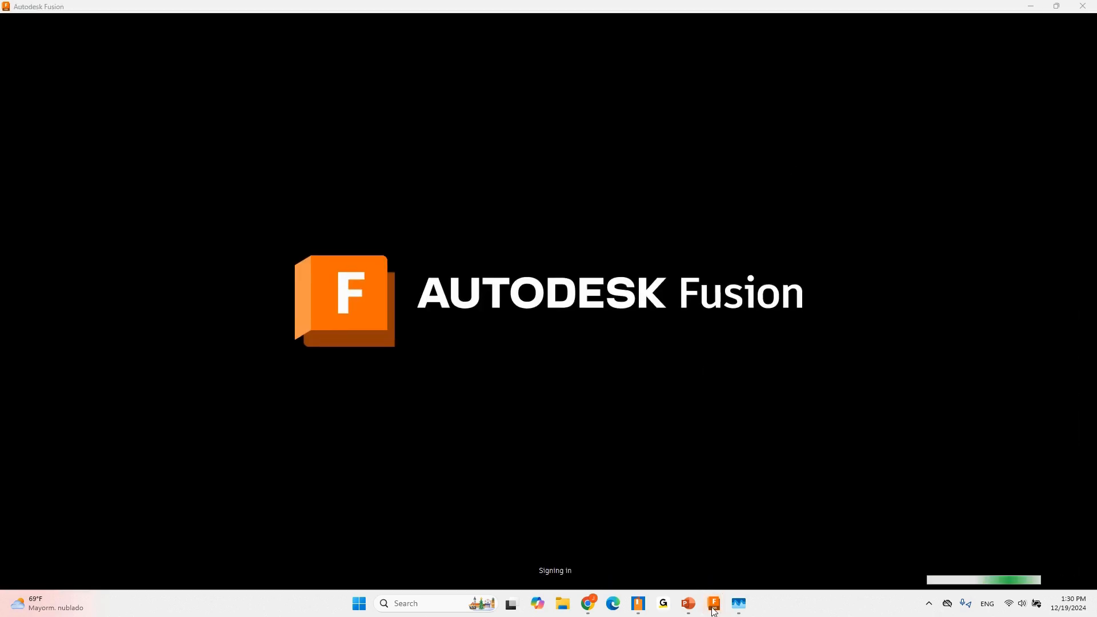
mouse_move(702, 596)
click(673, 541)
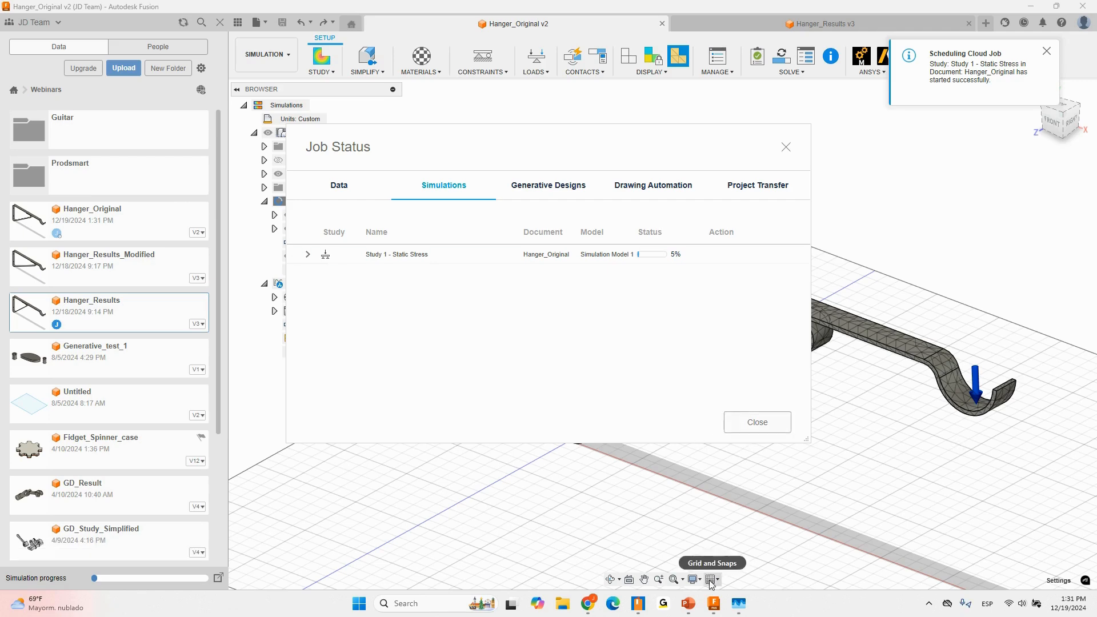
mouse_move(705, 605)
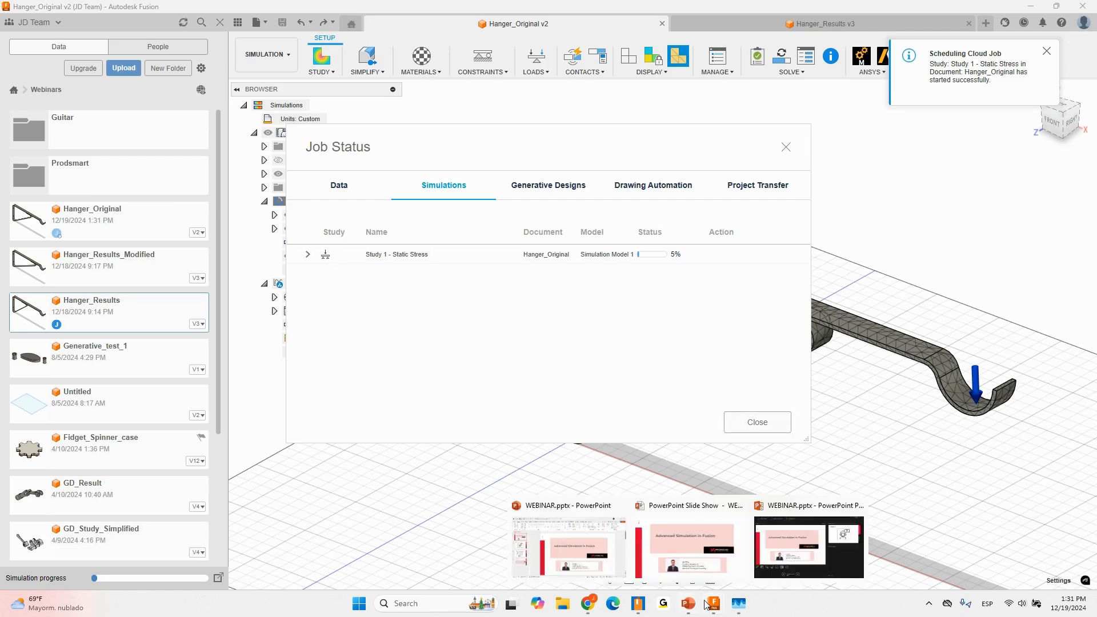
- Check the solve progress of Study 1 - Static Stress in the simulation job status and close the status window
click(727, 419)
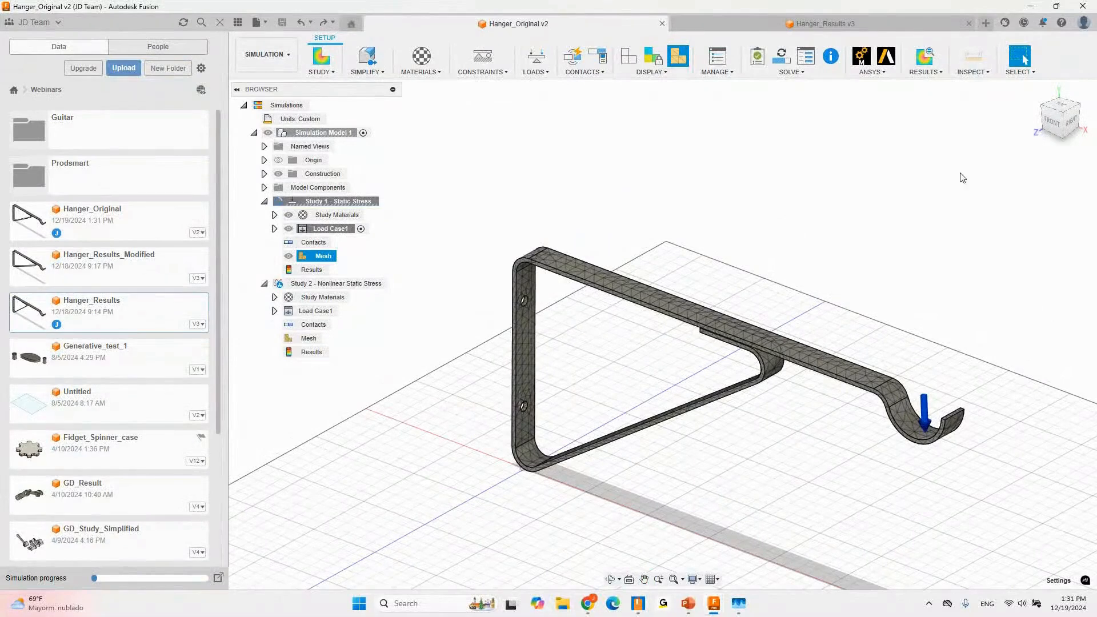
click(1026, 24)
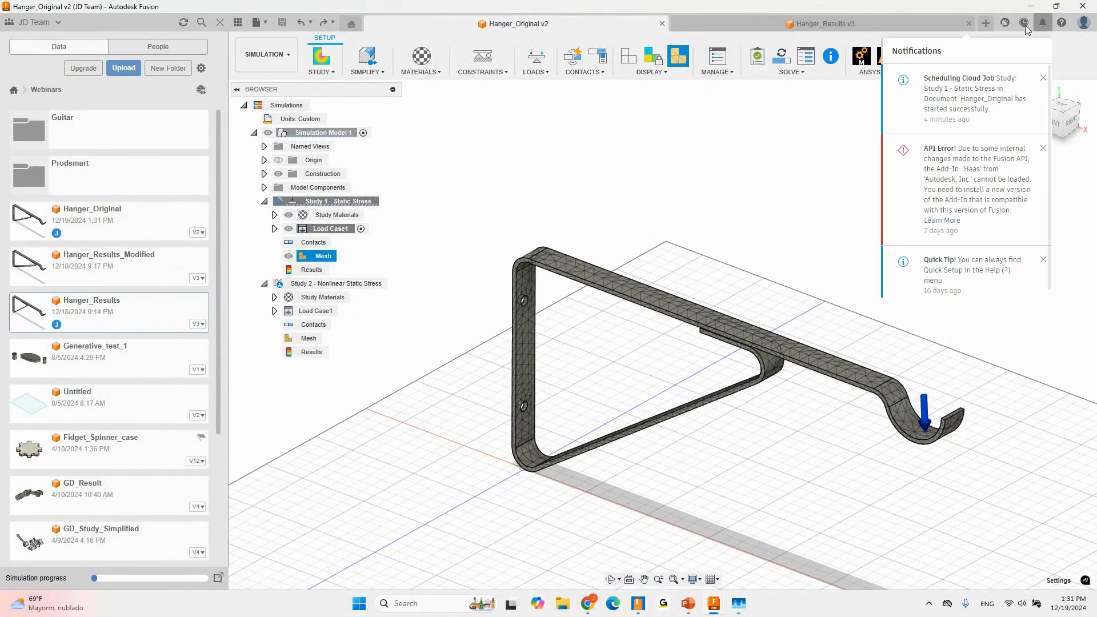
click(1027, 23)
click(900, 39)
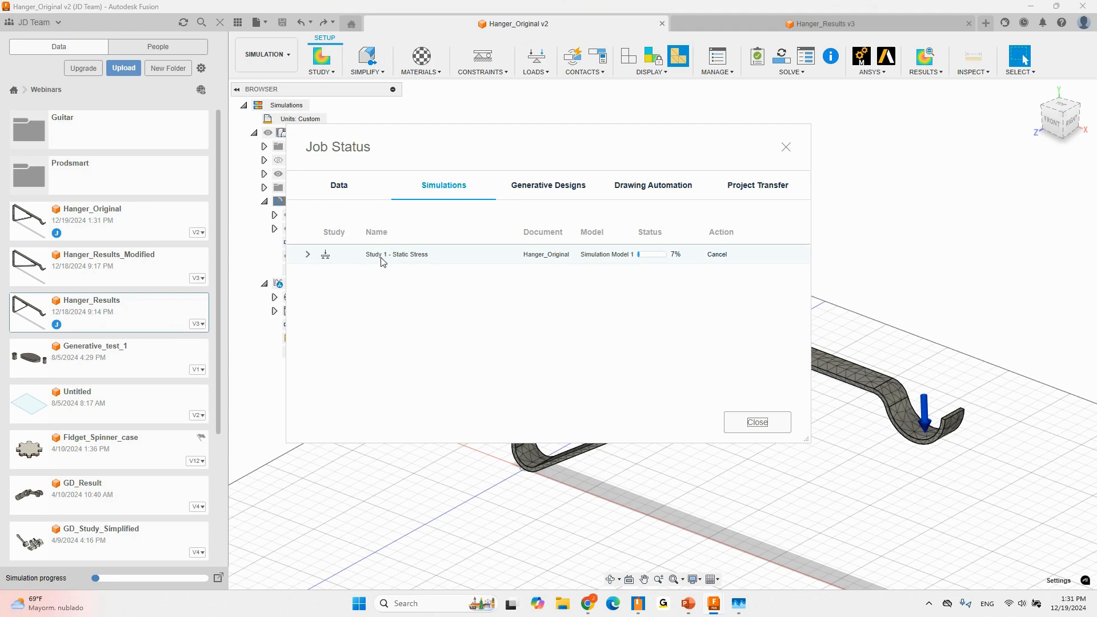
key(ctrl)
key(ctrl)
key(ctrl)
click(757, 422)
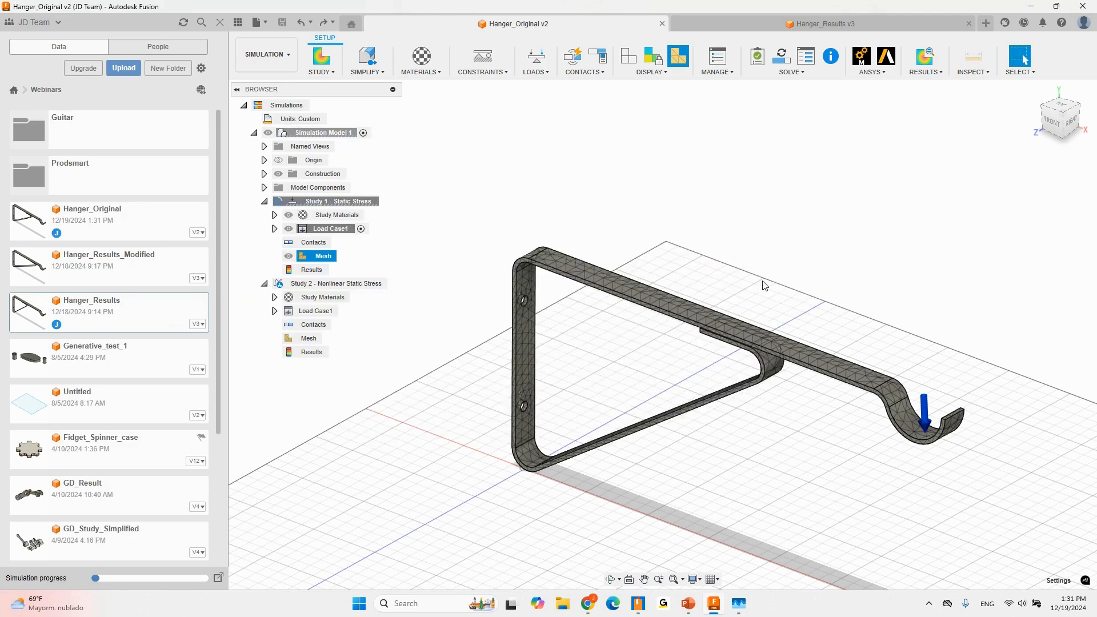
- Open Hanger_Results_Modified and display the results of its Study 1 - Static Stress
scroll(764, 286, down, 3)
scroll(765, 296, up, 2)
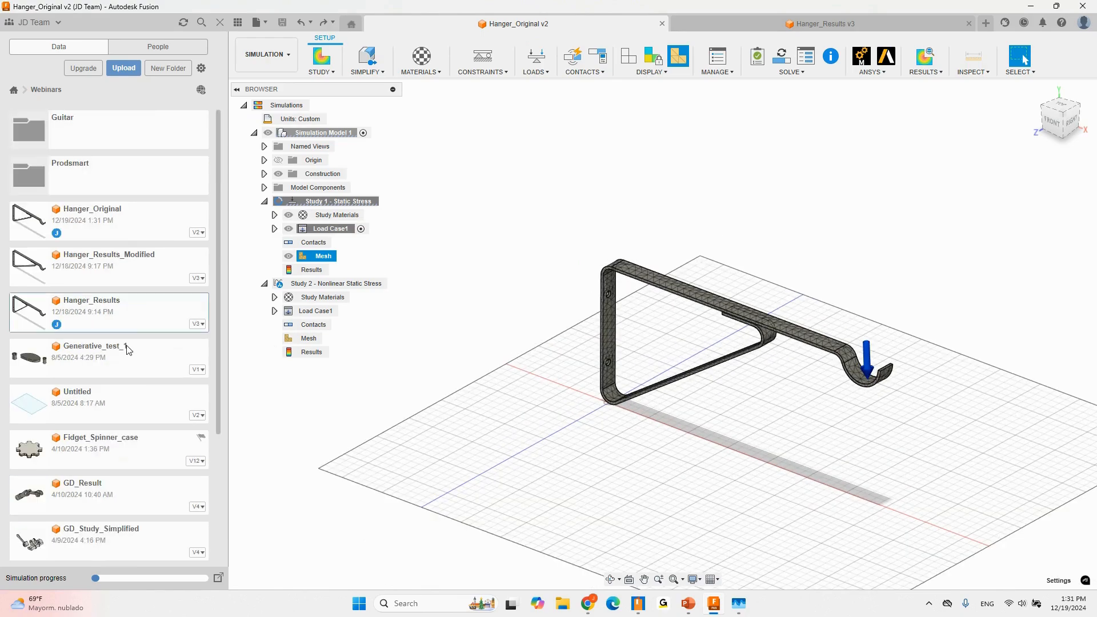
click(152, 261)
double_click(152, 261)
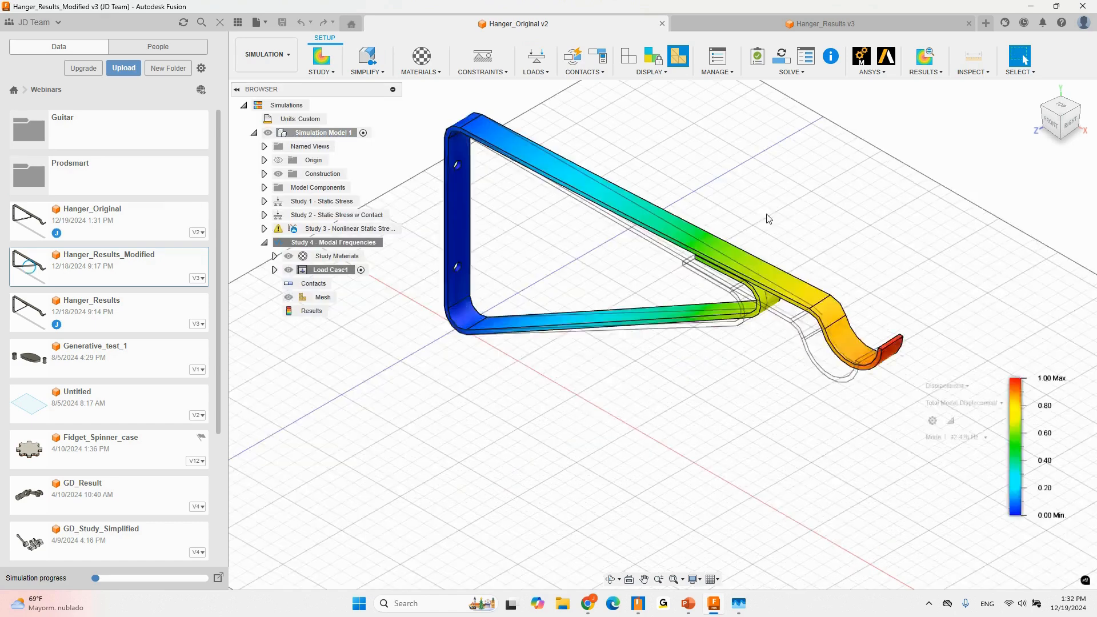
click(360, 201)
click(386, 202)
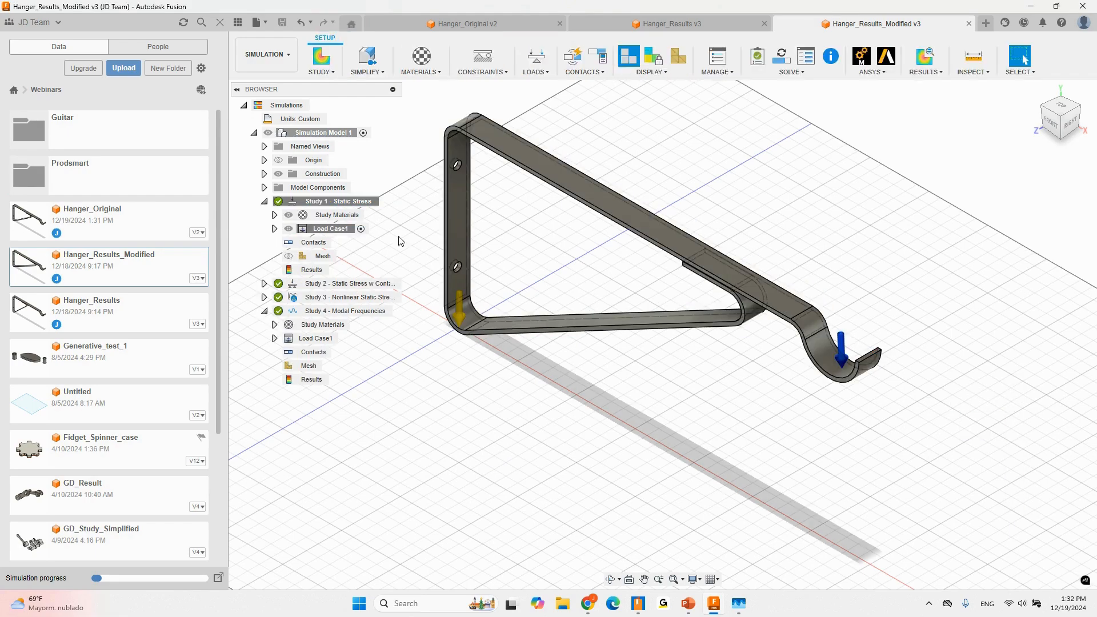
right_click(317, 269)
click(346, 275)
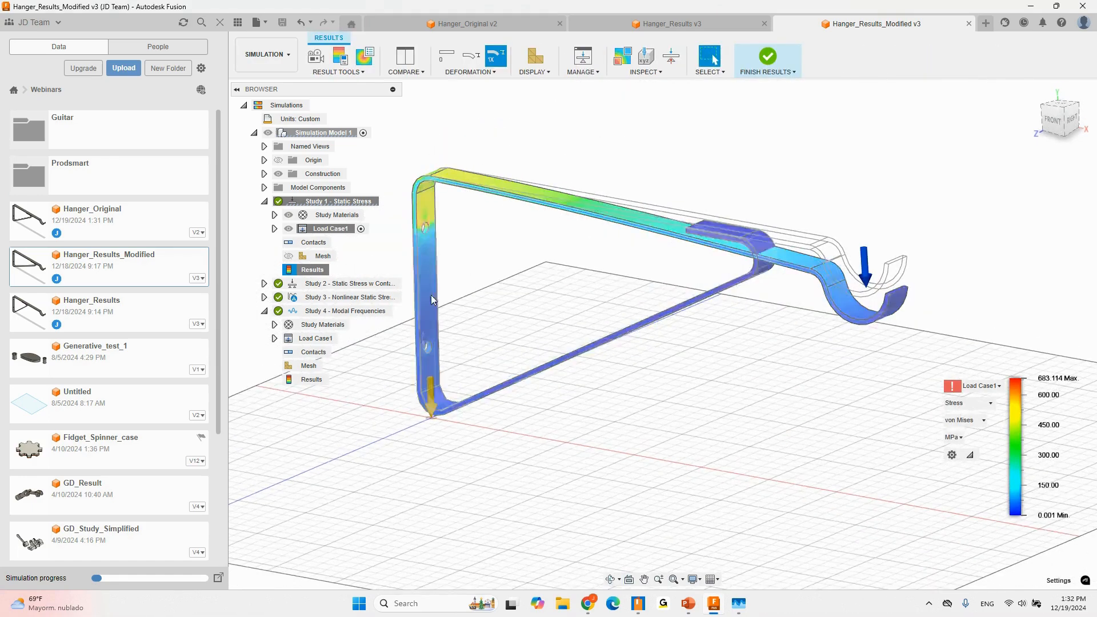
- Activate Study 2 - Static Stress w Contact and display its results
click(382, 283)
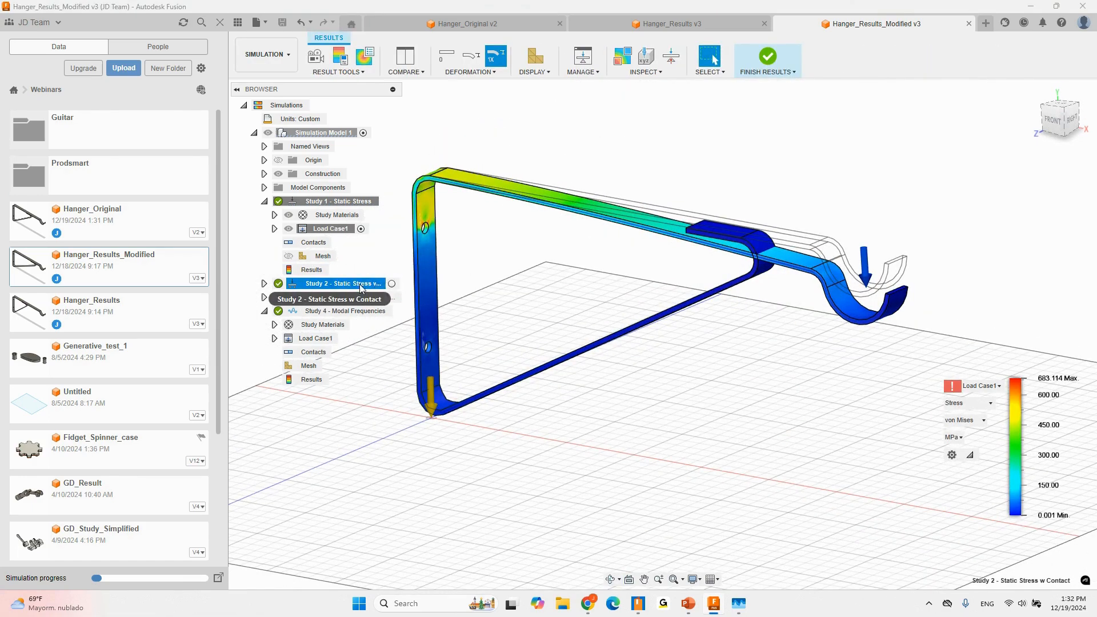
click(391, 284)
right_click(316, 352)
click(350, 360)
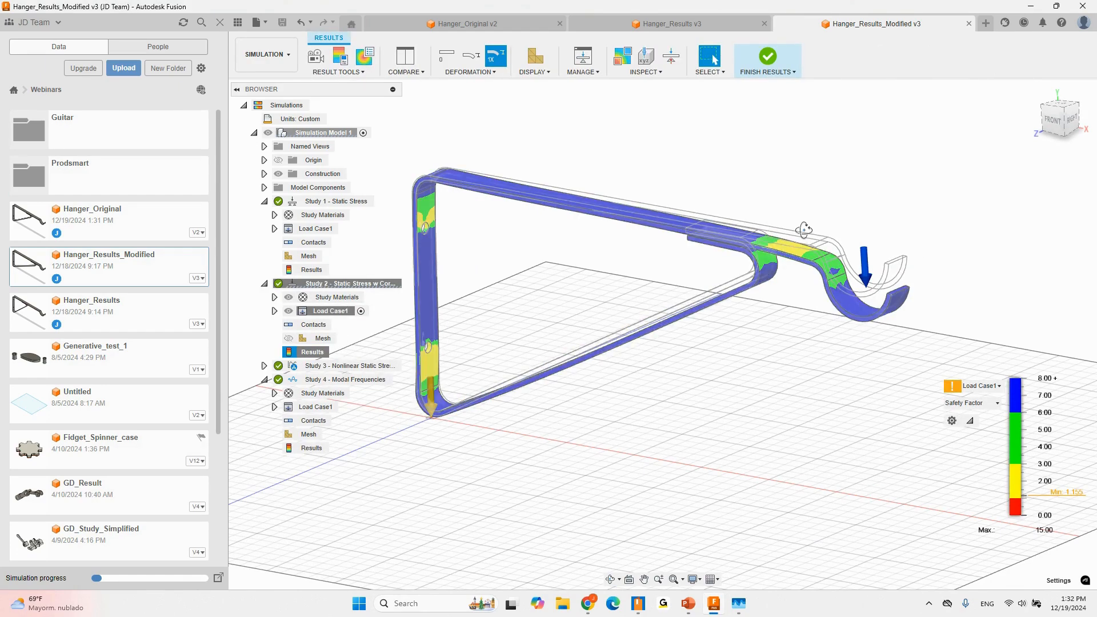
shift+middle_drag(808, 229, 848, 287)
scroll(884, 294, down, 5)
scroll(841, 291, up, 3)
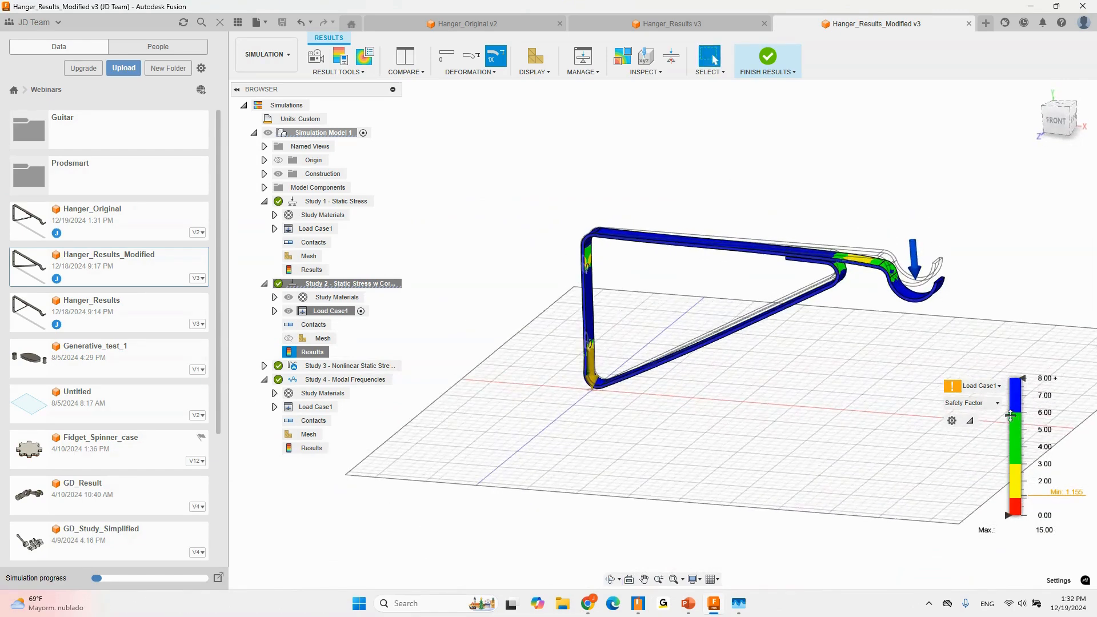
- Show the contact study's results as von Mises stress in ksi
click(995, 407)
click(966, 428)
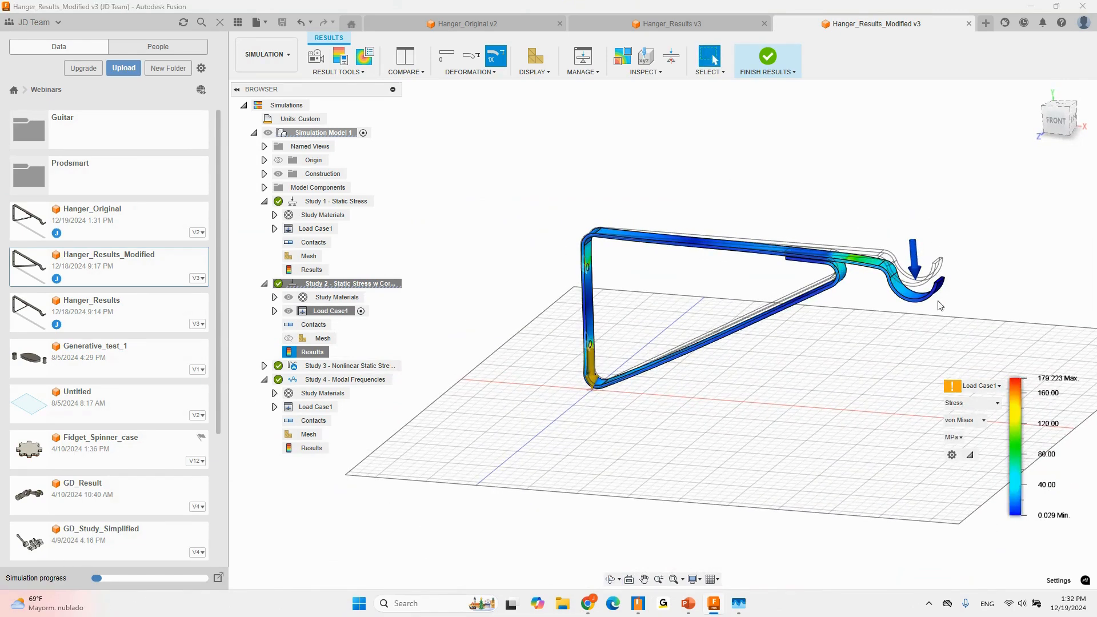
shift+middle_drag(943, 300, 950, 368)
click(954, 437)
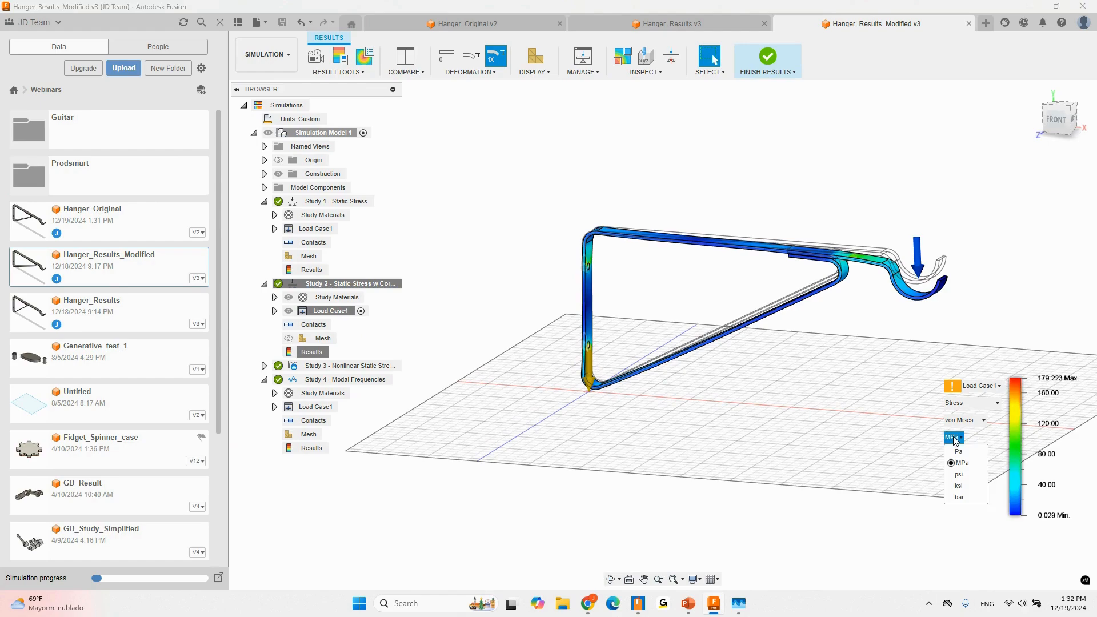
click(964, 486)
shift+middle_drag(964, 487, 719, 172)
scroll(835, 275, up, 3)
scroll(874, 327, down, 4)
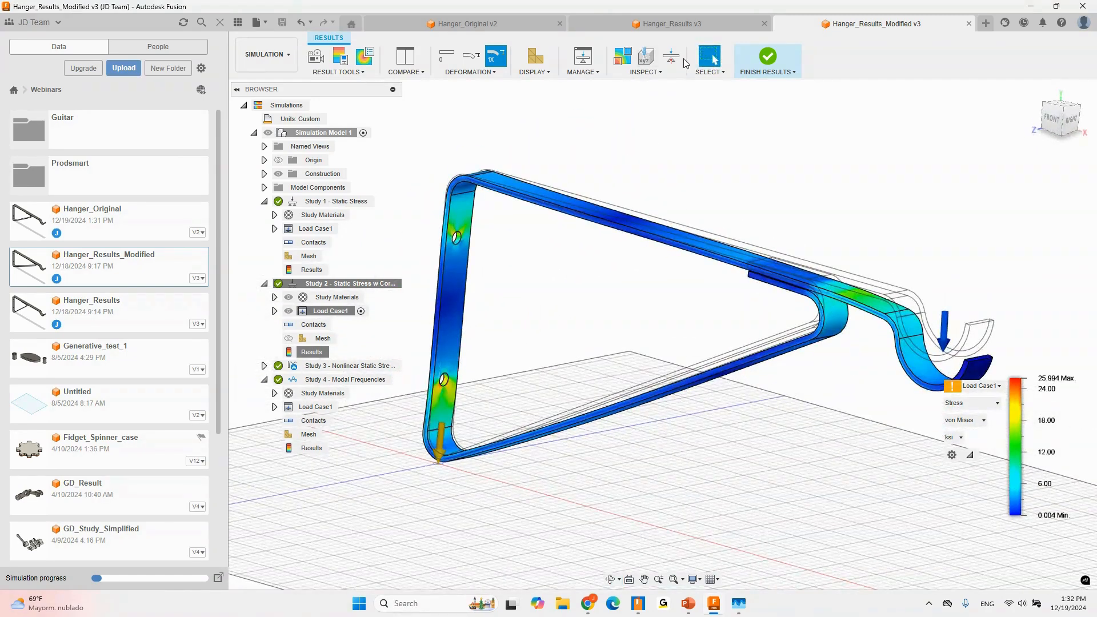
- Mark the minimum and maximum stress locations on the bracket and dismiss the job notification
click(657, 72)
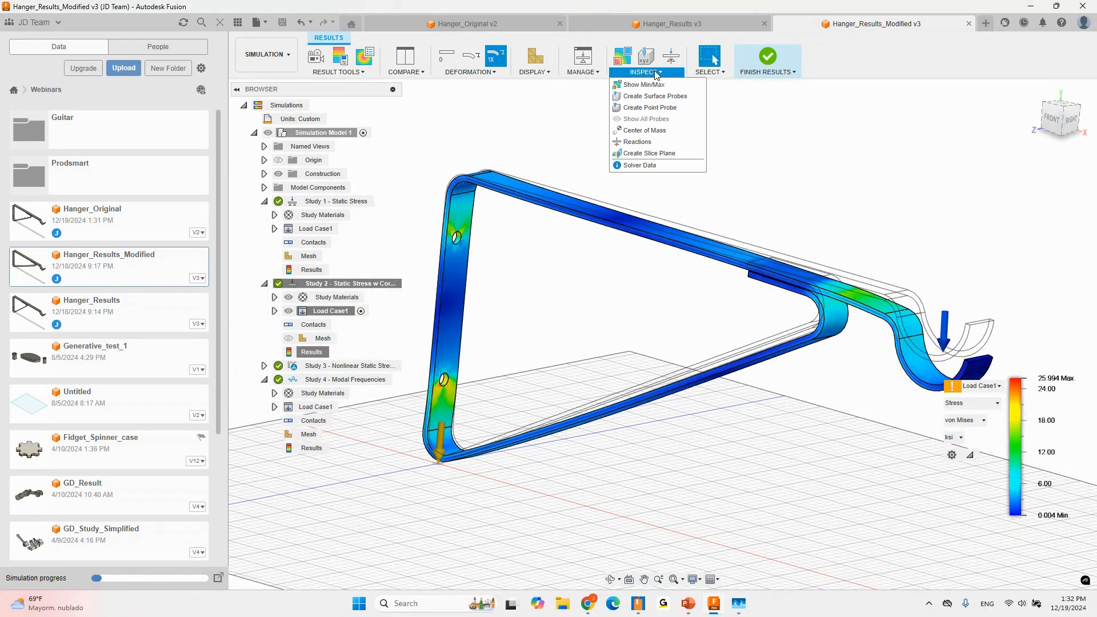
click(629, 86)
shift+middle_drag(847, 224, 870, 258)
scroll(870, 258, up, 3)
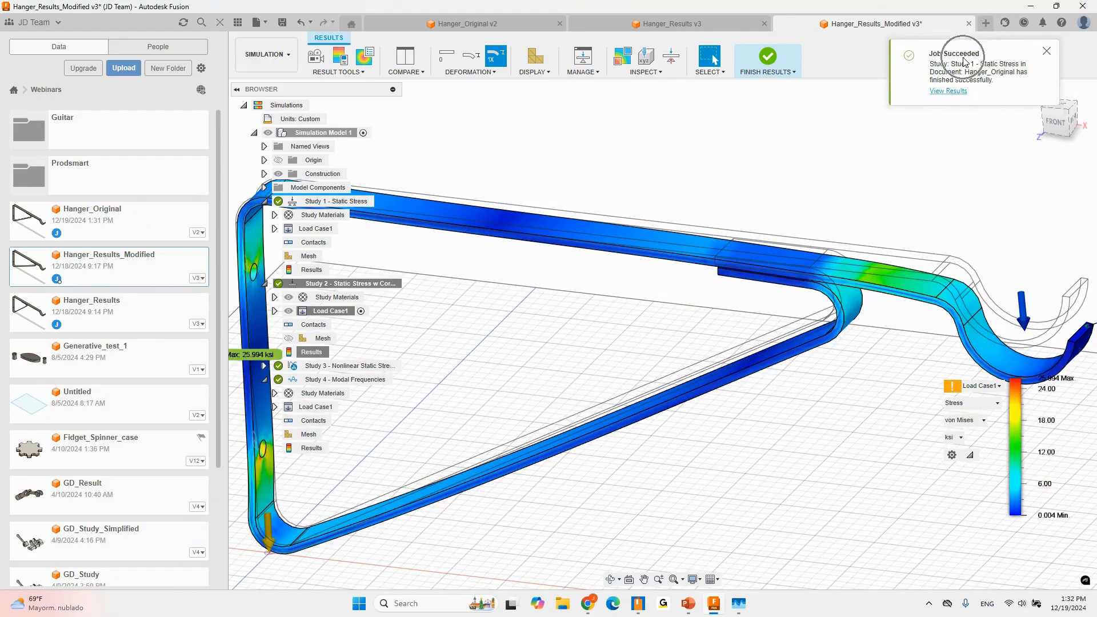
click(1048, 55)
scroll(883, 270, down, 3)
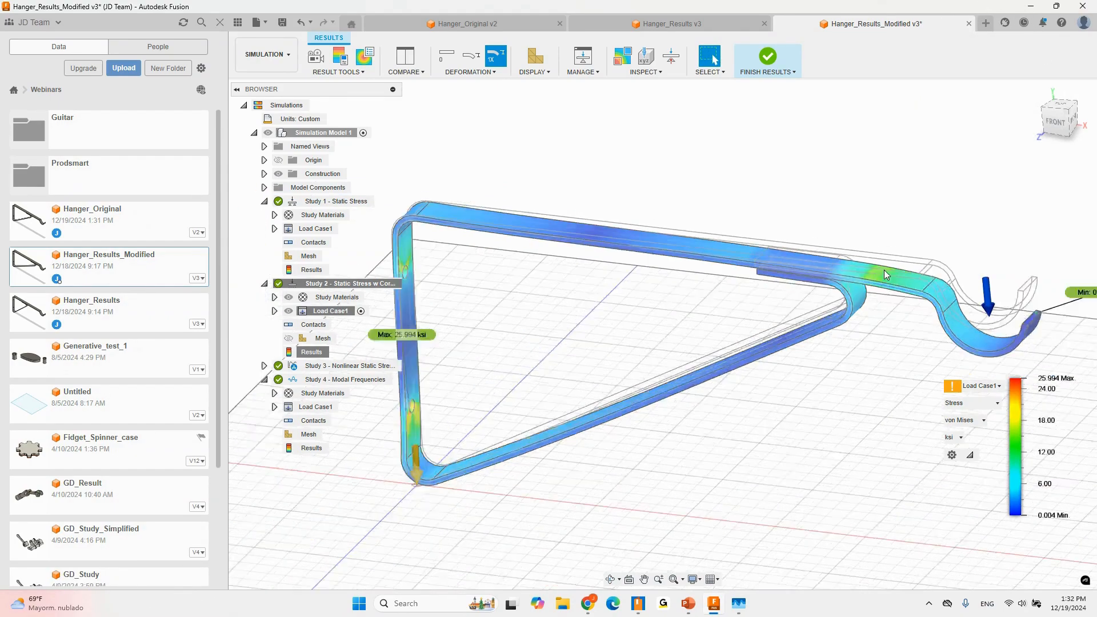
- Examine the von Mises stress where the brace meets the arm and around the mounting holes of the vertical plate
scroll(851, 268, up, 3)
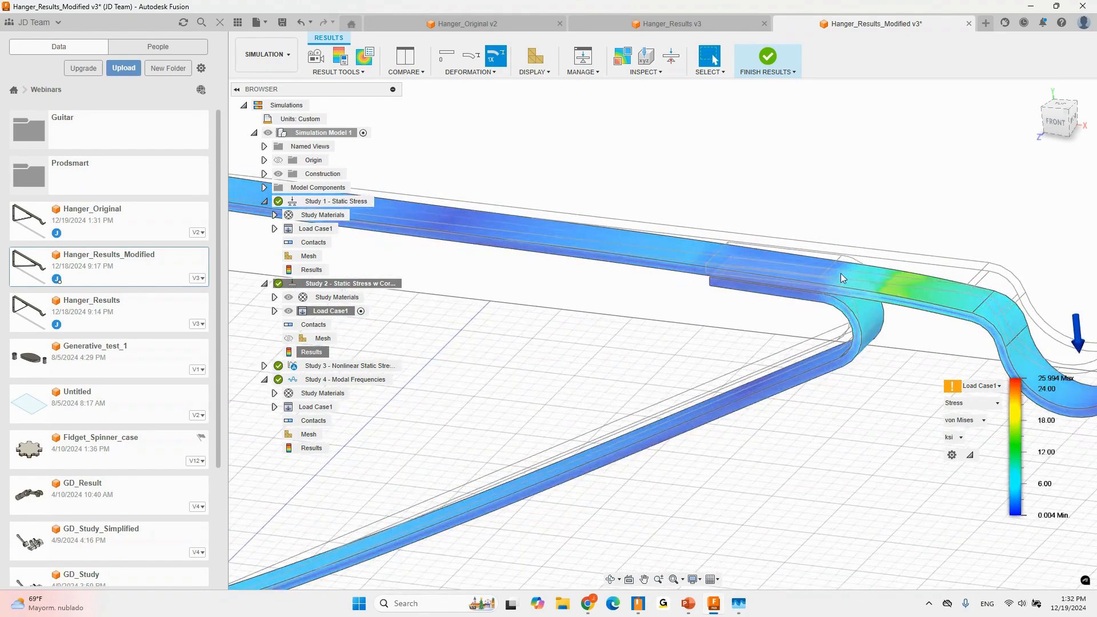
shift+middle_drag(841, 260, 838, 256)
scroll(860, 272, down, 4)
shift+middle_drag(654, 345, 679, 368)
scroll(539, 437, up, 2)
shift+middle_drag(539, 439, 594, 423)
scroll(522, 469, up, 4)
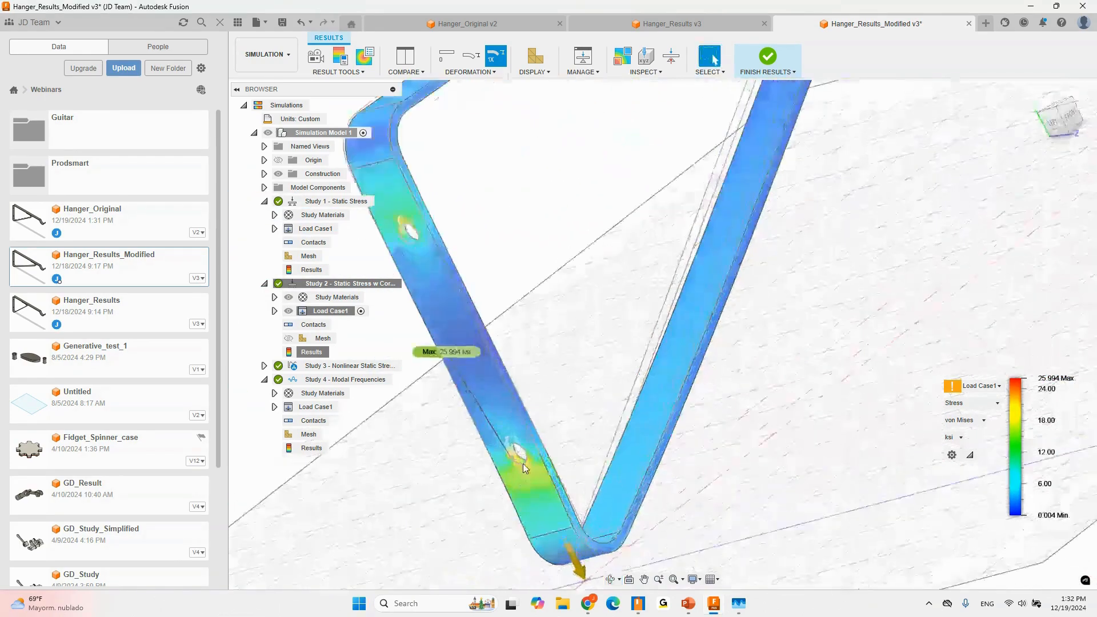
scroll(526, 451, down, 5)
shift+middle_drag(526, 449, 701, 361)
shift+middle_drag(858, 296, 882, 316)
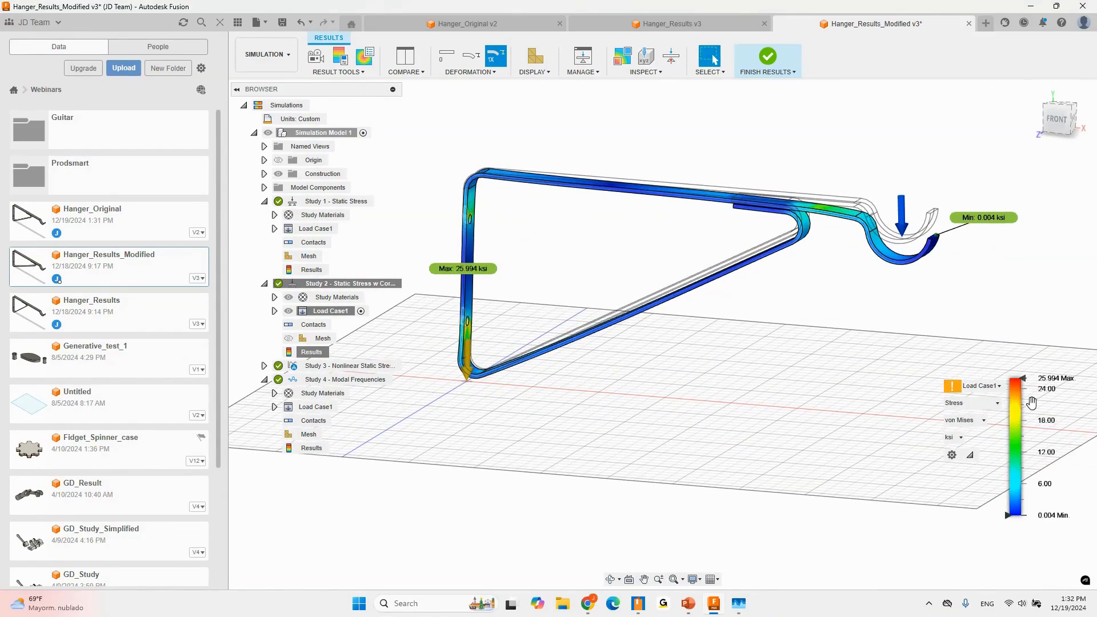
shift+middle_drag(896, 308, 899, 337)
- Restore the home view and examine the stress distribution across the whole deformed bracket
click(1034, 91)
scroll(893, 276, down, 2)
scroll(646, 240, up, 4)
middle_drag(821, 296, 653, 323)
scroll(657, 327, down, 3)
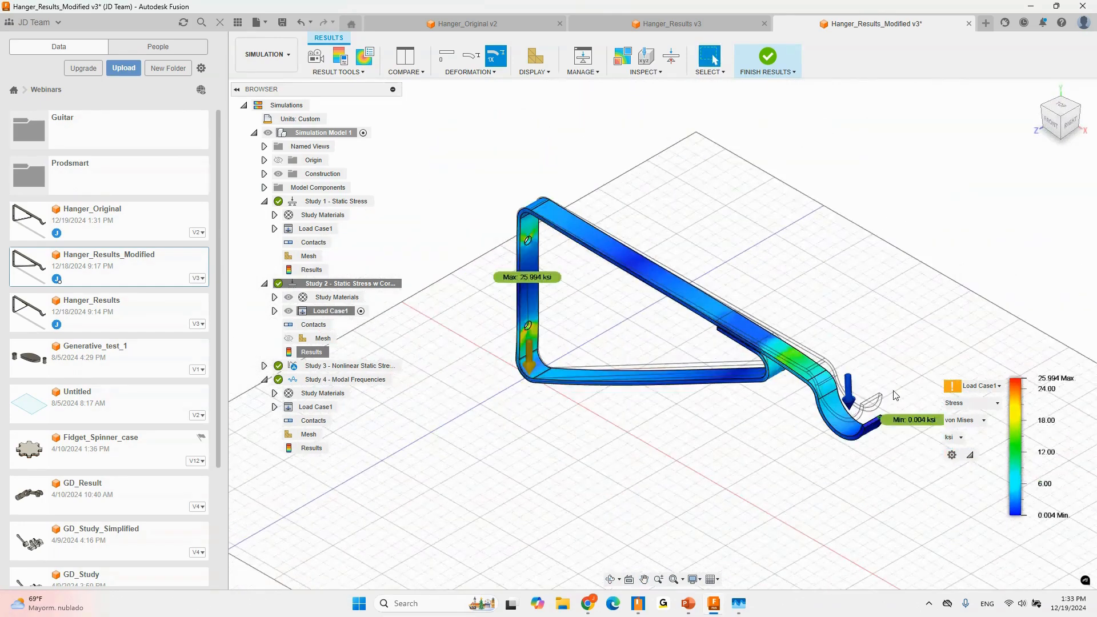
scroll(895, 394, up, 2)
scroll(887, 363, down, 1)
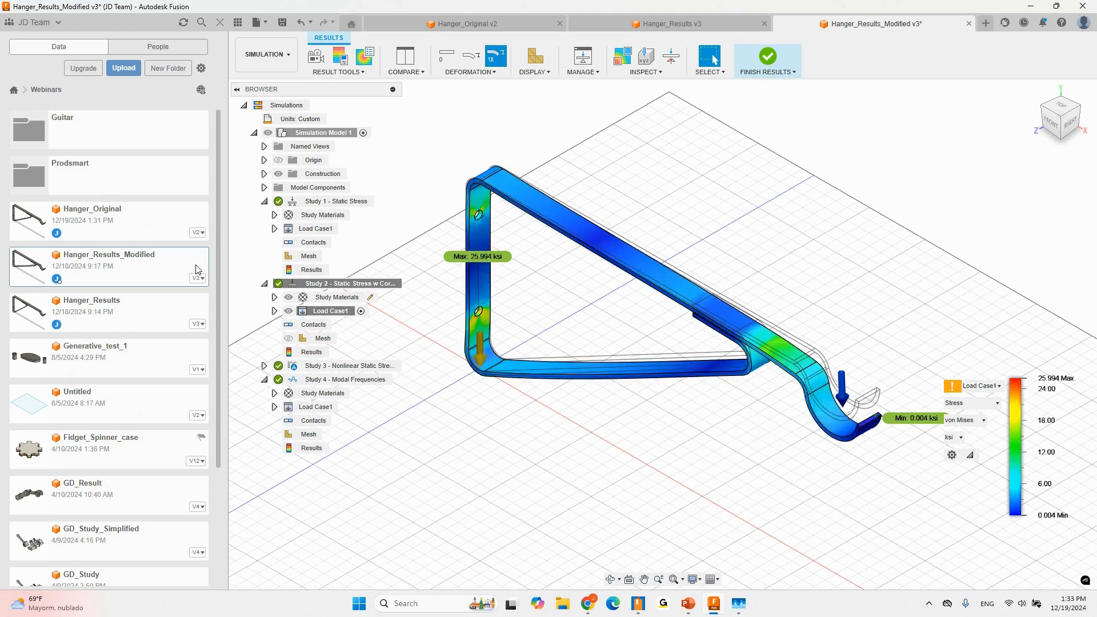
scroll(788, 320, down, 5)
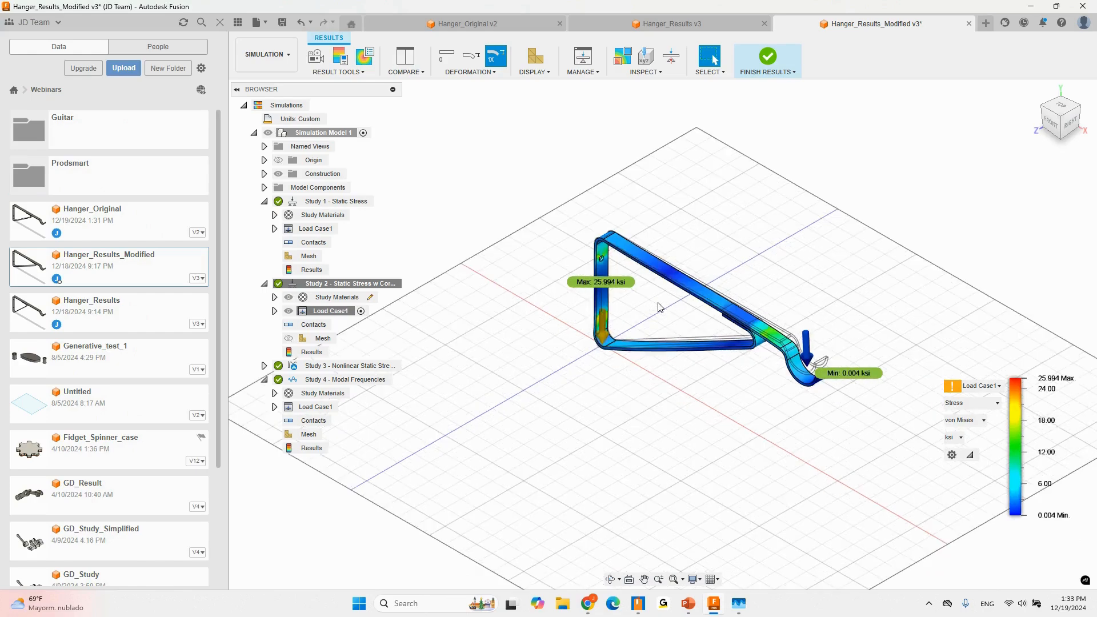
scroll(656, 304, up, 7)
middle_drag(644, 307, 652, 327)
scroll(652, 327, down, 3)
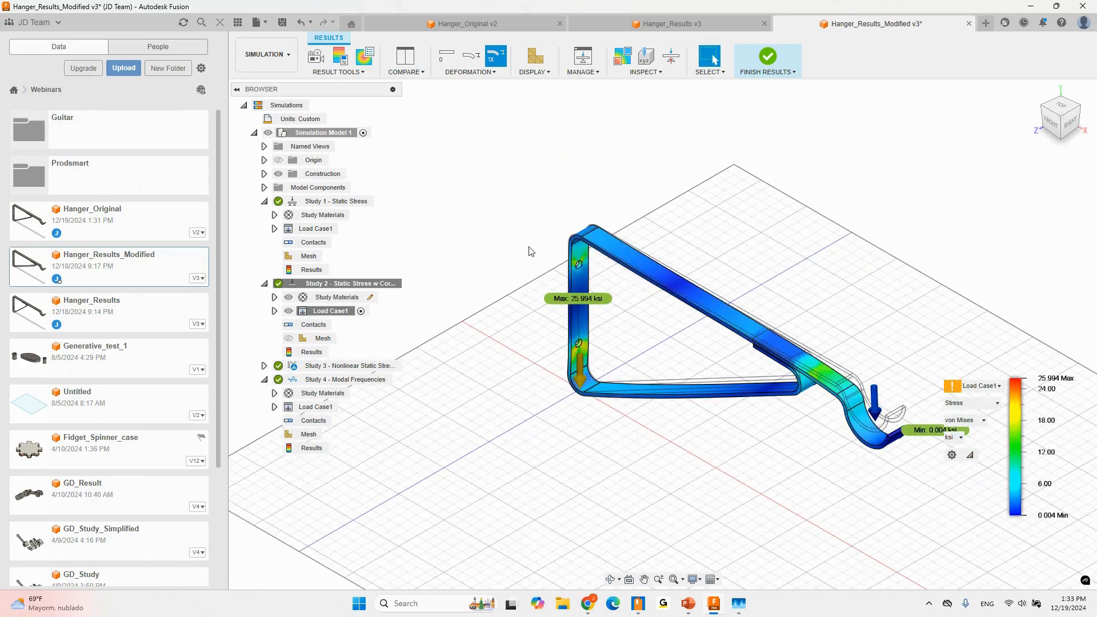
- Switch to Hanger_Original, review the safety factor of the solved static stress study, and leave the results
click(502, 22)
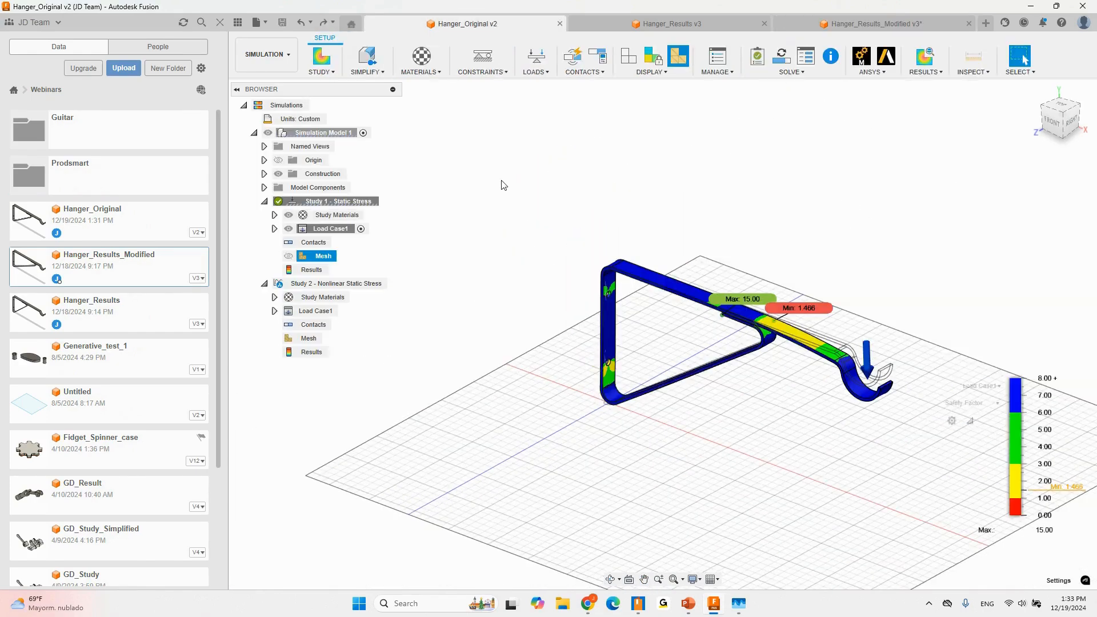
click(1070, 440)
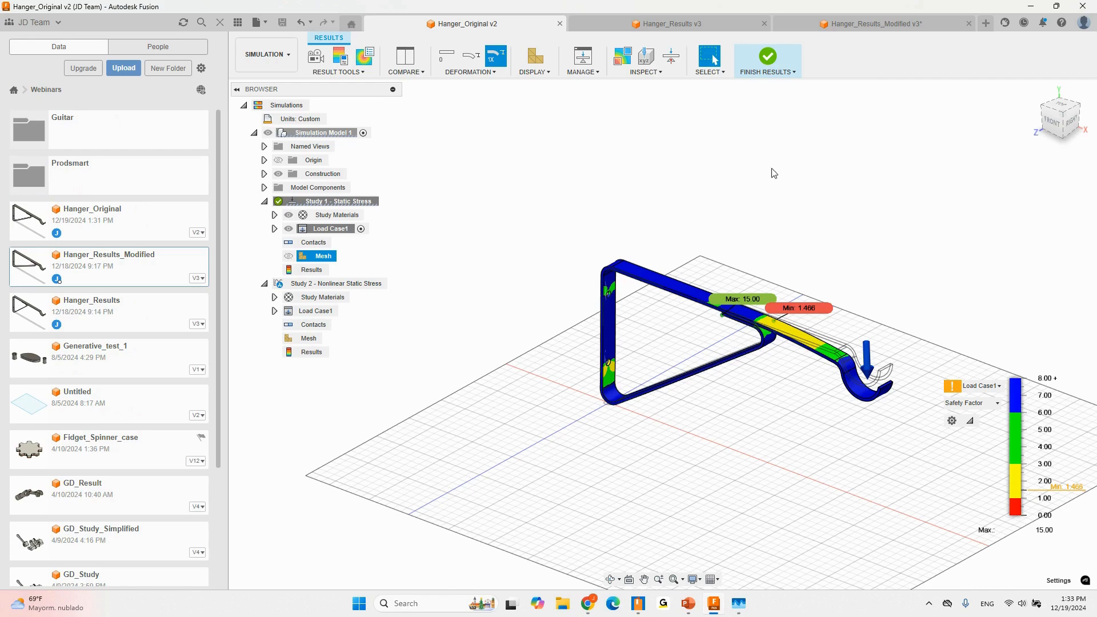
click(768, 57)
shift+middle_drag(594, 362, 400, 256)
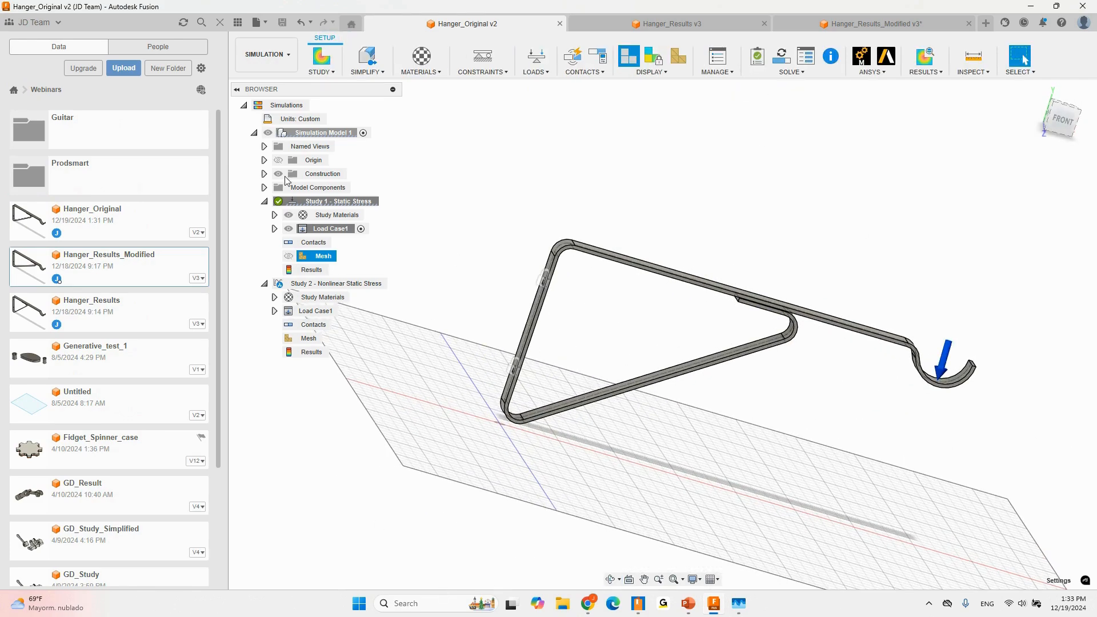
- Return Hanger_Original to the Design workspace and open the hanger profile's first sketch for editing
click(273, 56)
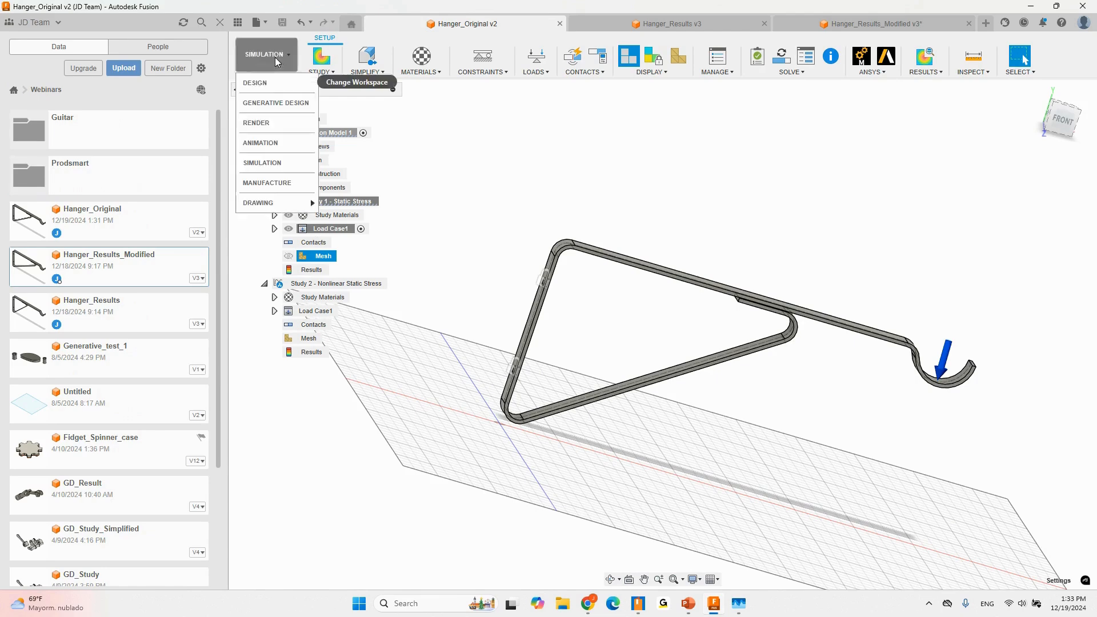
click(284, 90)
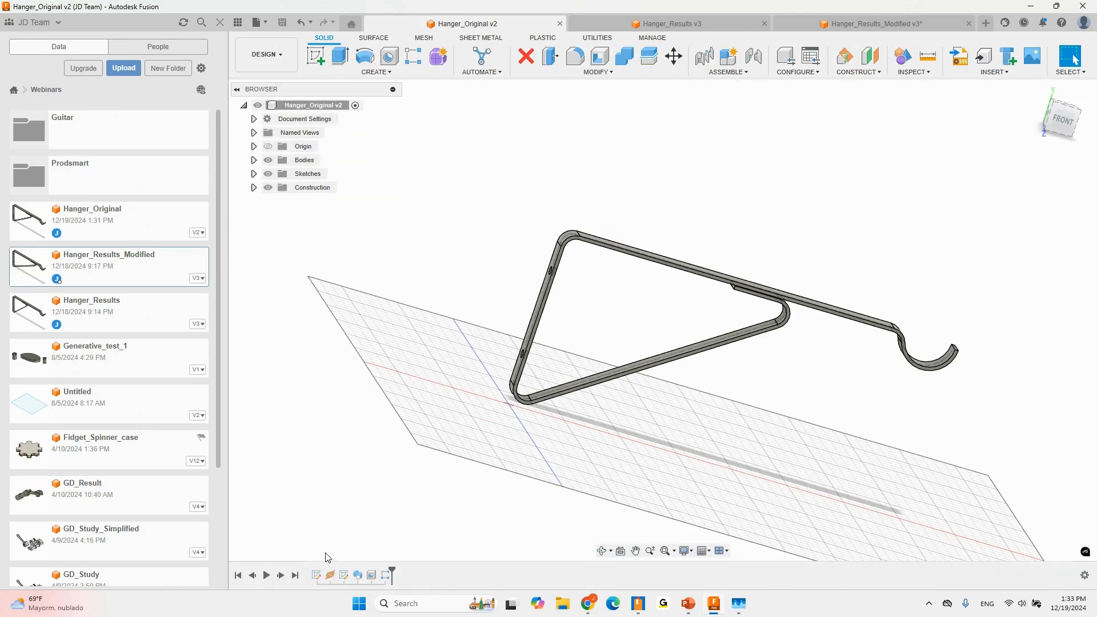
right_click(316, 575)
click(350, 450)
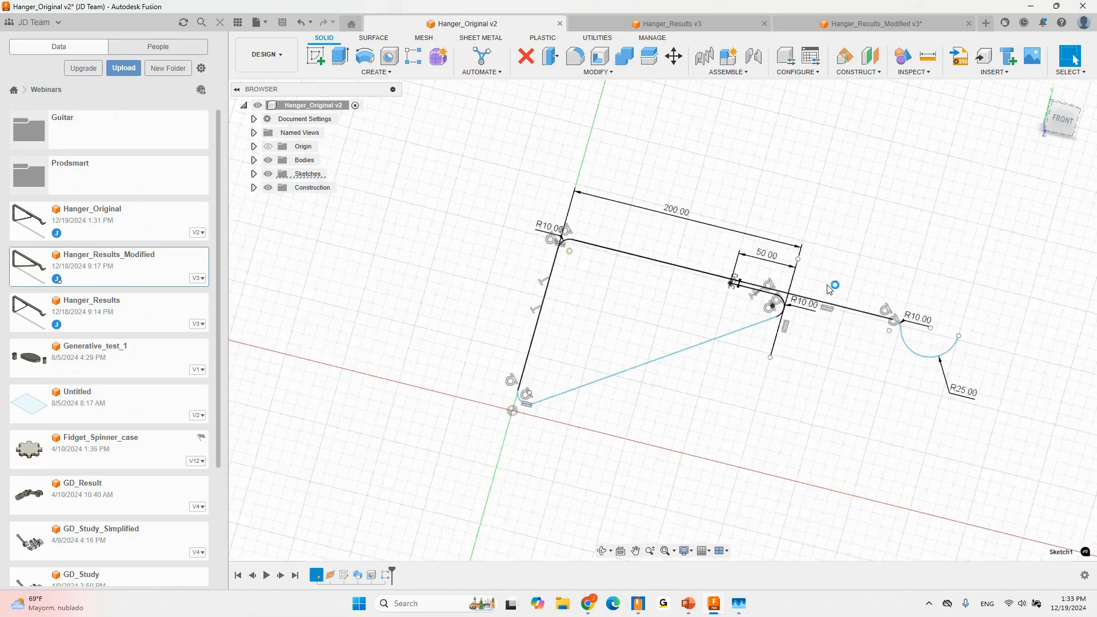
- Set the horizontal distance from the vertical plate to the brace's bend to 250 and finish the sketch
double_click(647, 213)
text(250)
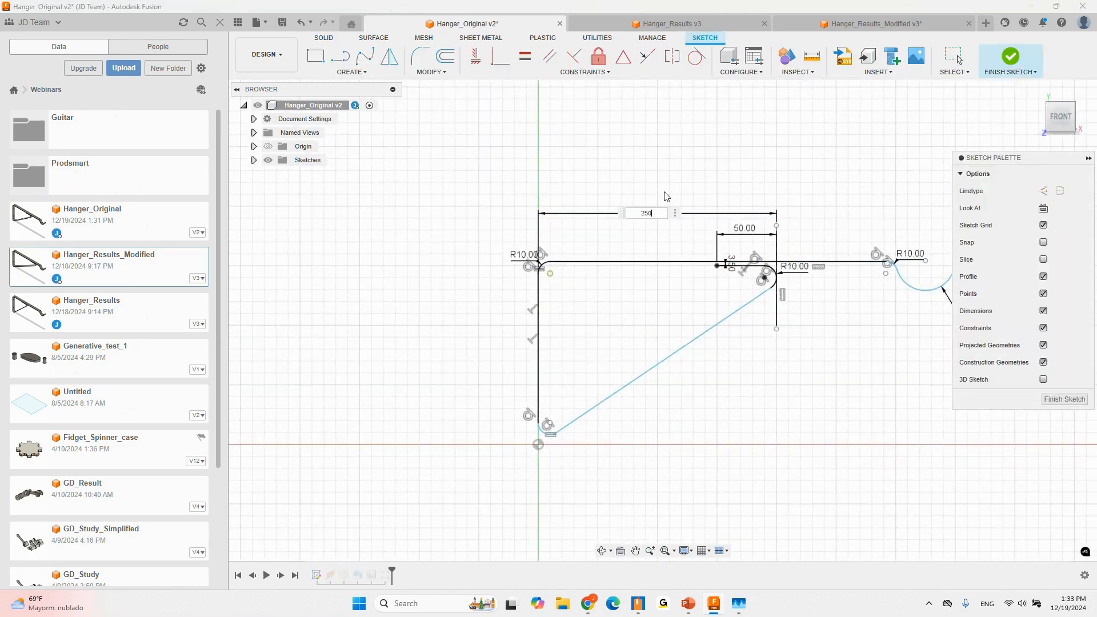
key(Return)
click(1009, 55)
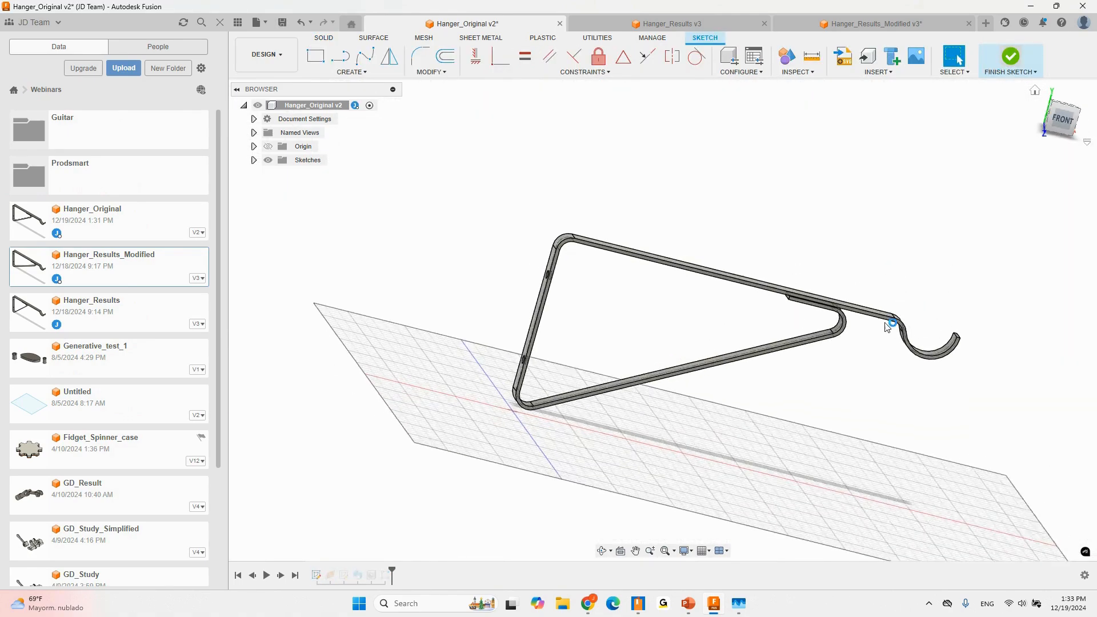
scroll(827, 293, up, 2)
shift+middle_drag(827, 293, 799, 259)
click(1035, 93)
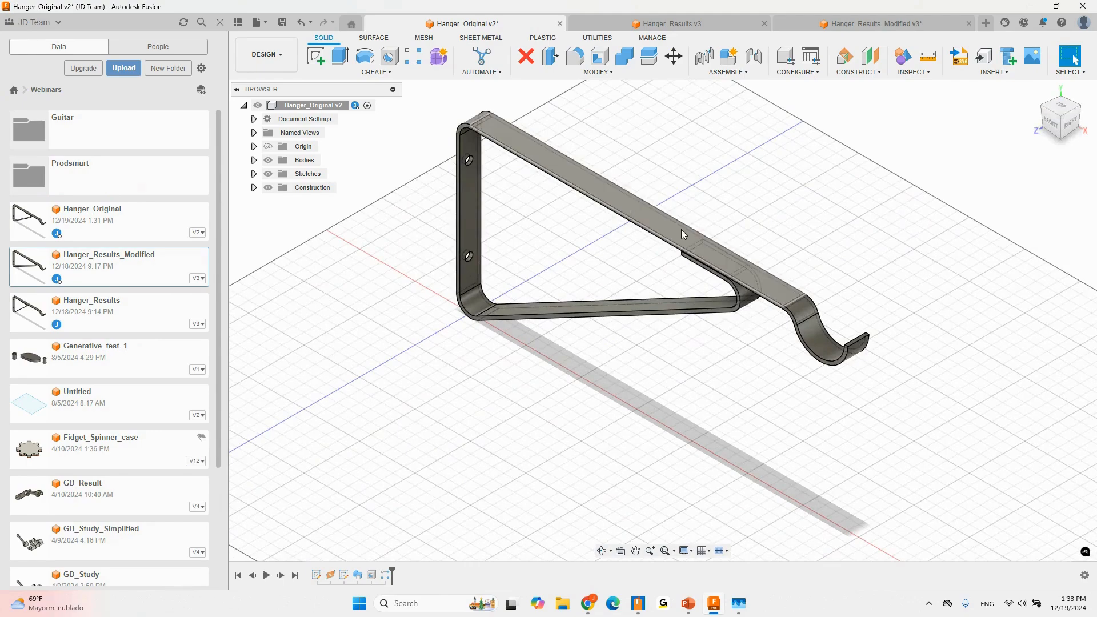
key(ctrl)
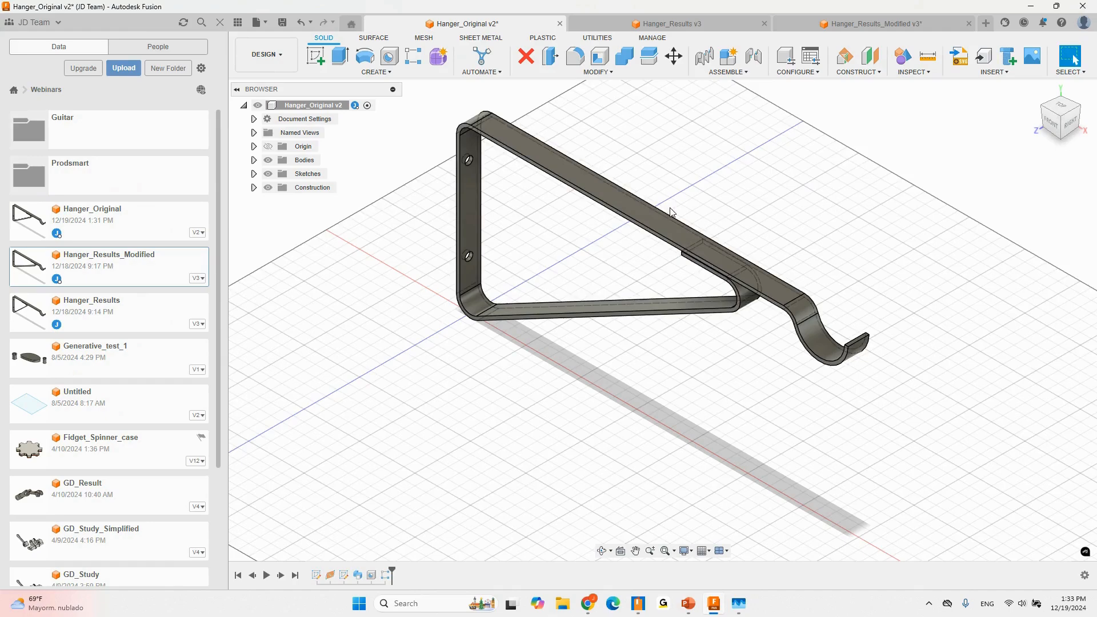
middle_drag(671, 213, 690, 241)
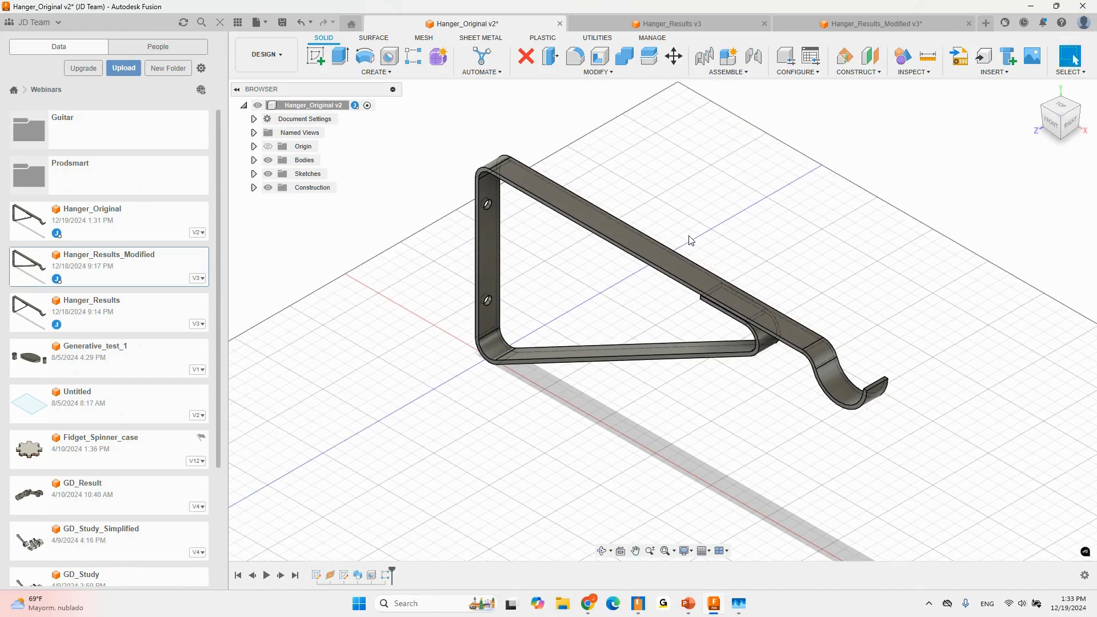
- Switch the modified bracket to the Simulation workspace and create a Modal Frequencies study
scroll(712, 312, up, 3)
scroll(800, 377, down, 3)
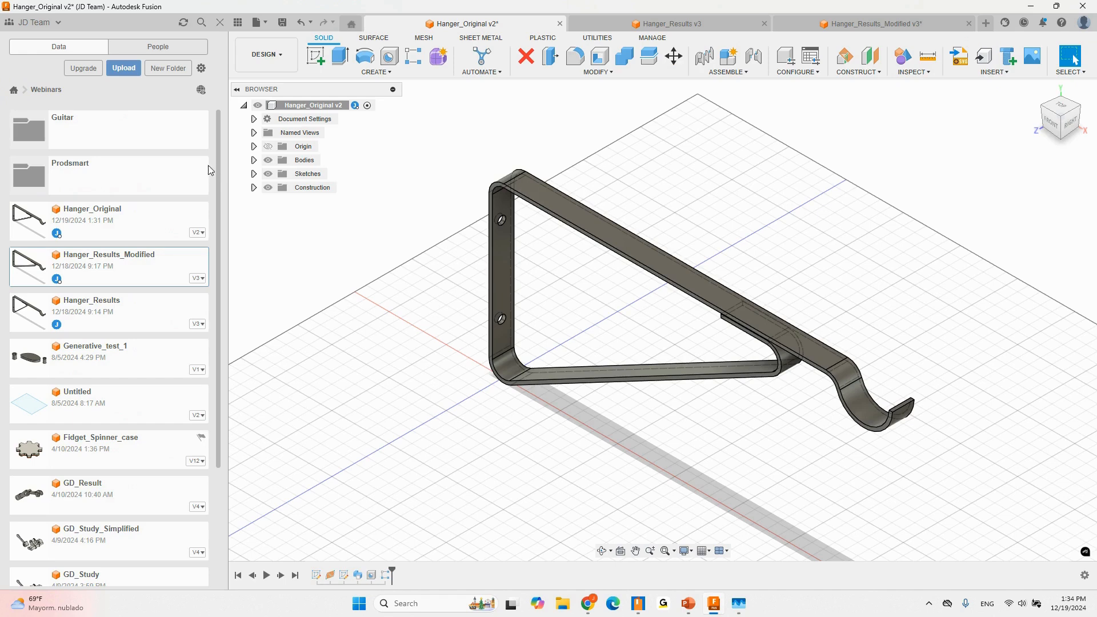
click(262, 64)
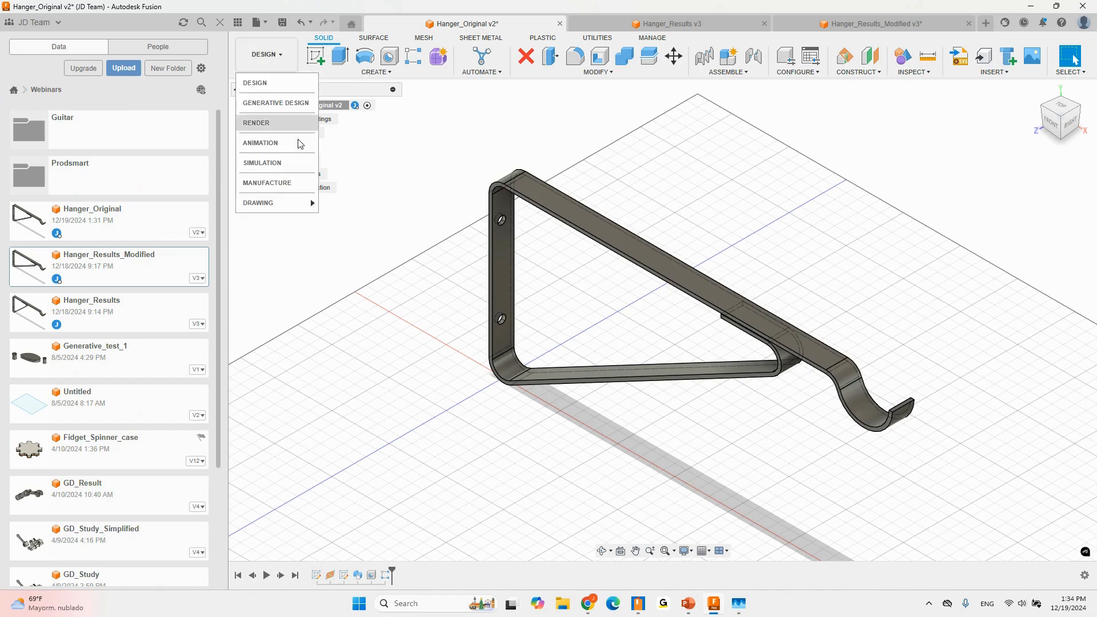
click(303, 164)
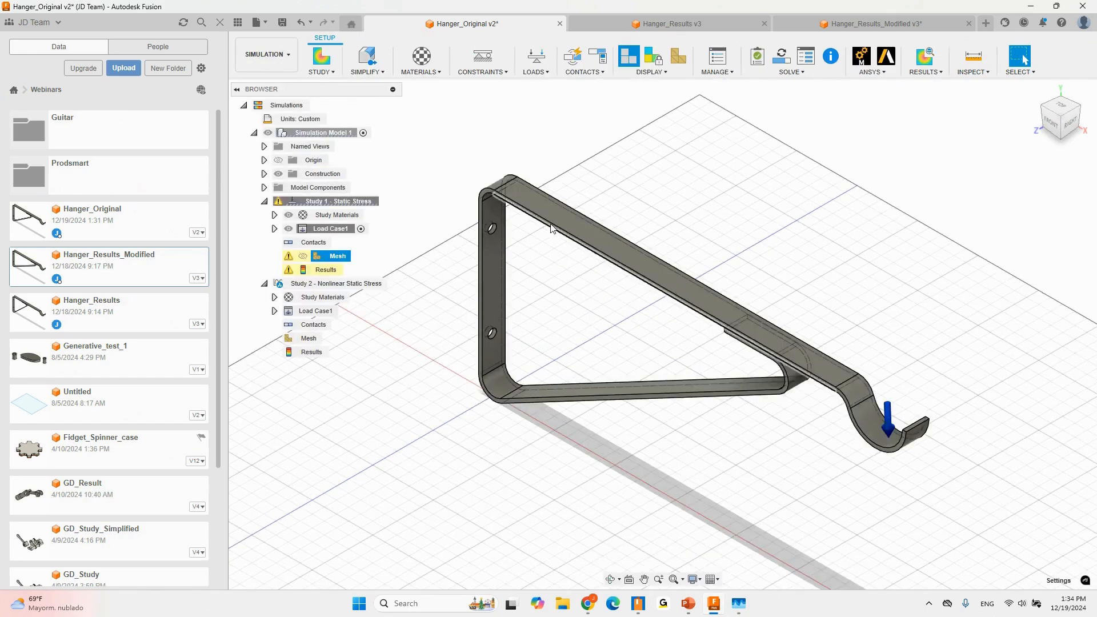
click(321, 62)
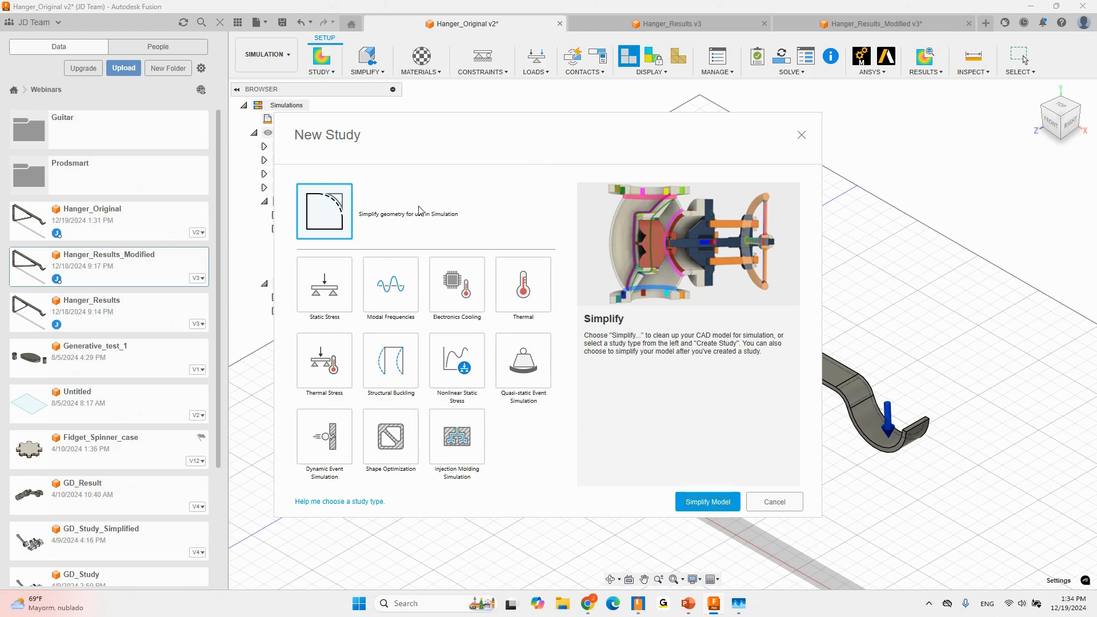
click(403, 286)
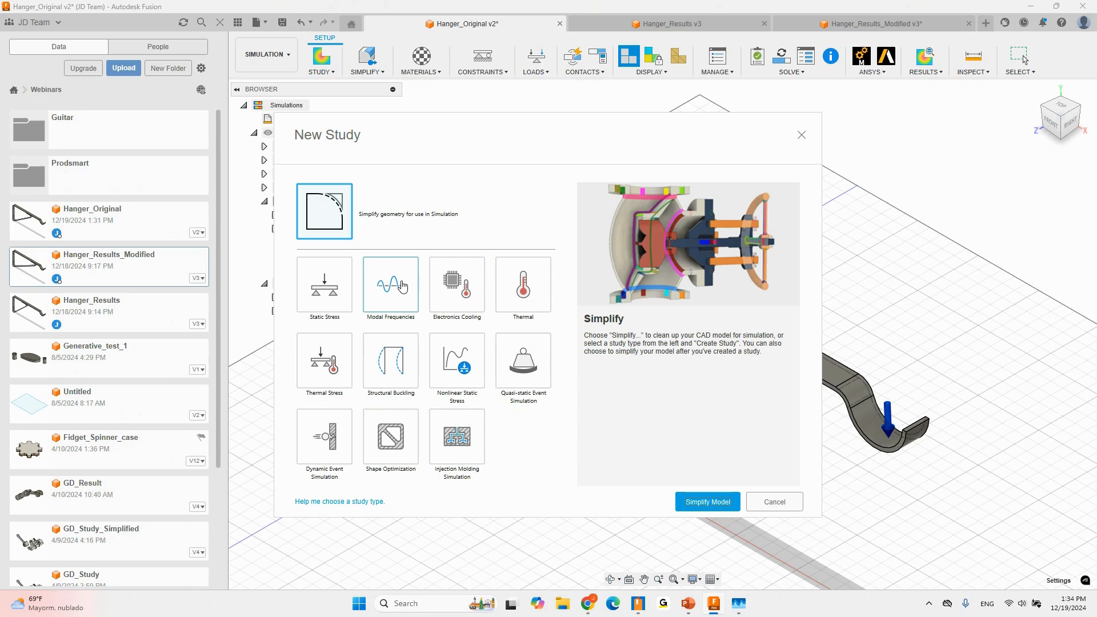
click(403, 287)
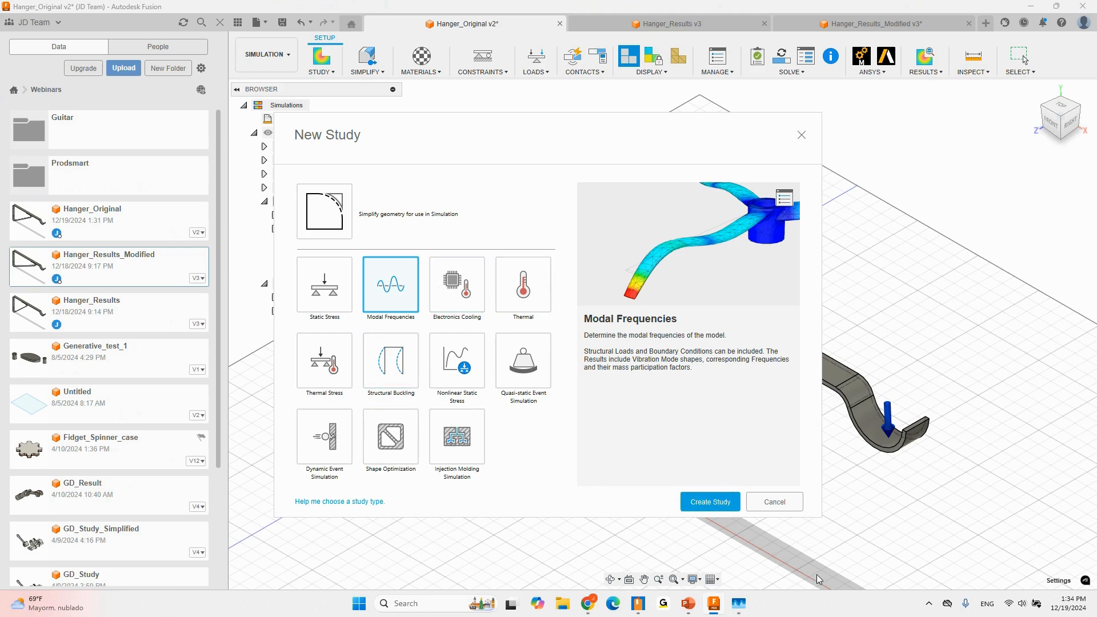
click(711, 502)
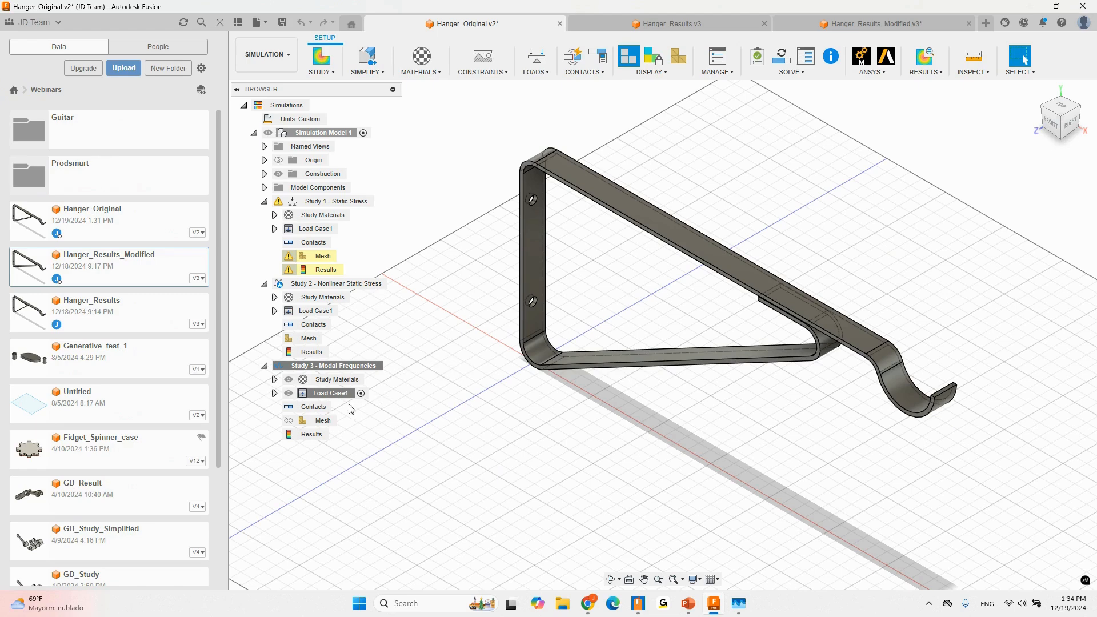
- Review the modal frequencies study's general settings, including the number of modes
right_click(336, 367)
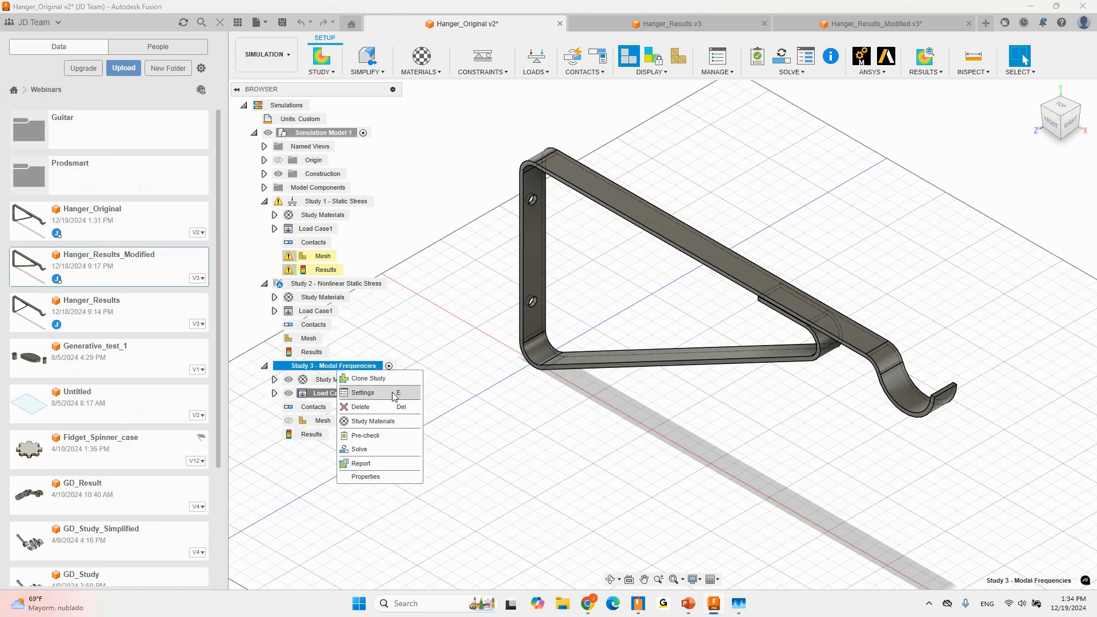
click(363, 393)
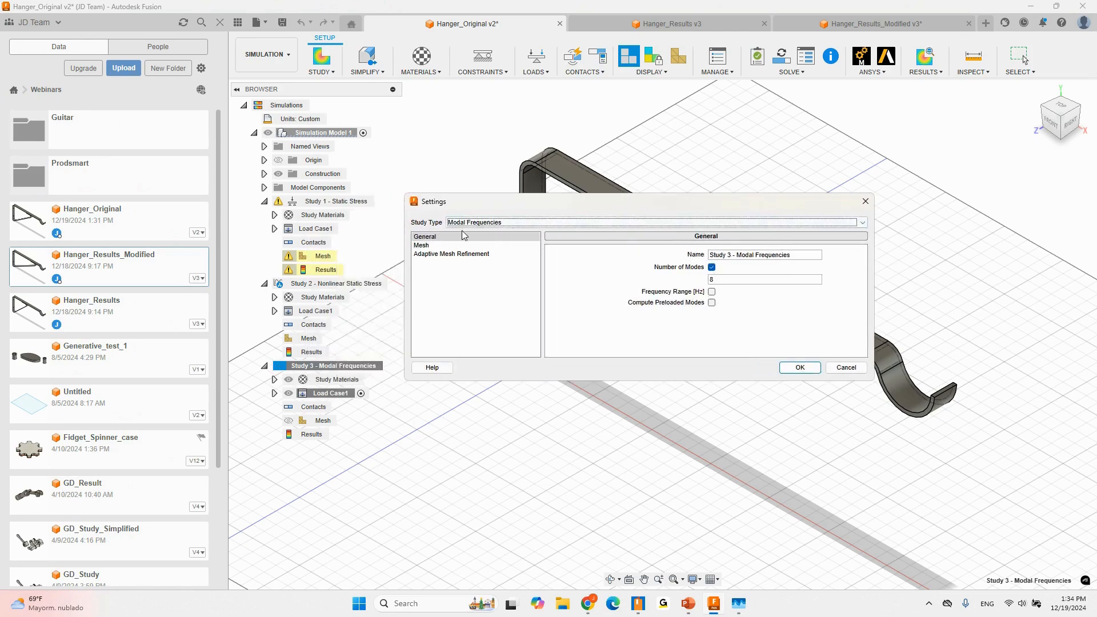
click(846, 367)
right_click(359, 367)
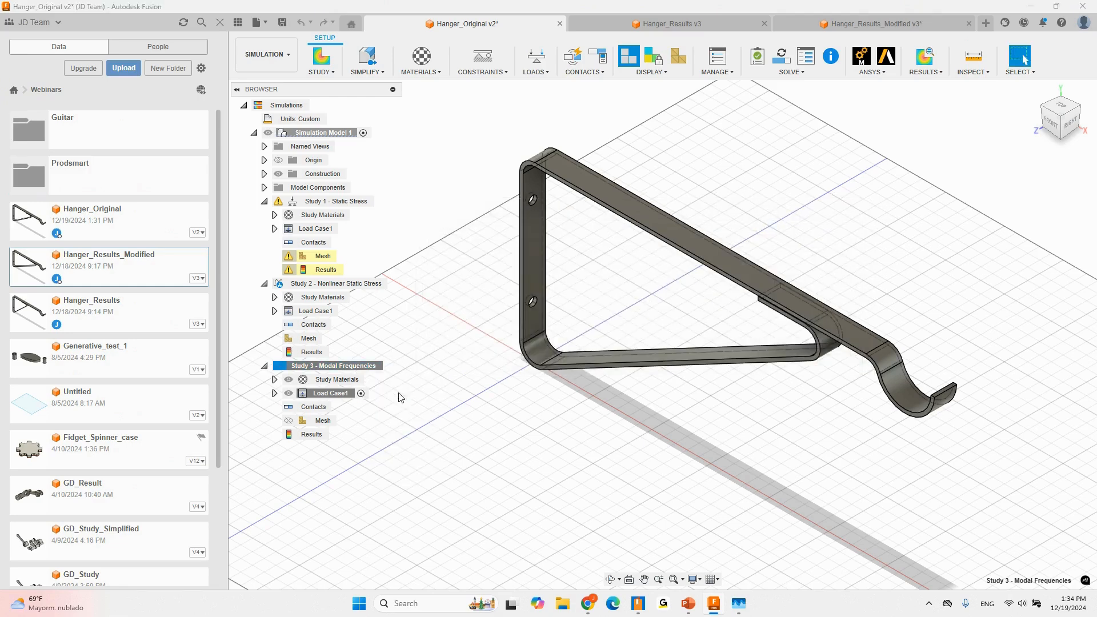
click(389, 392)
drag(659, 210, 893, 165)
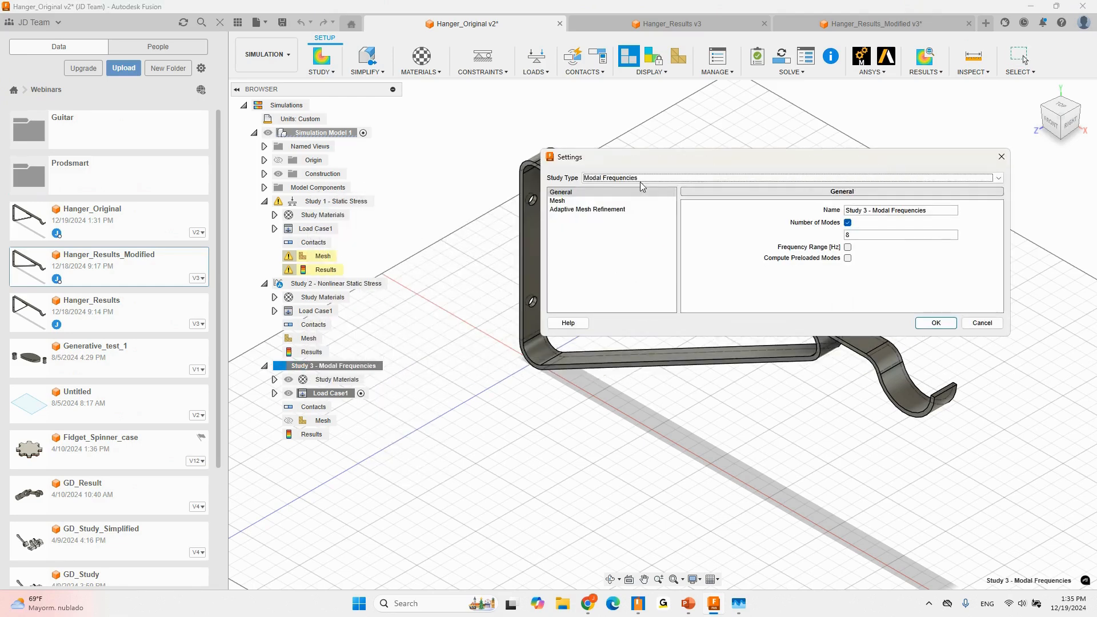
click(619, 210)
click(560, 192)
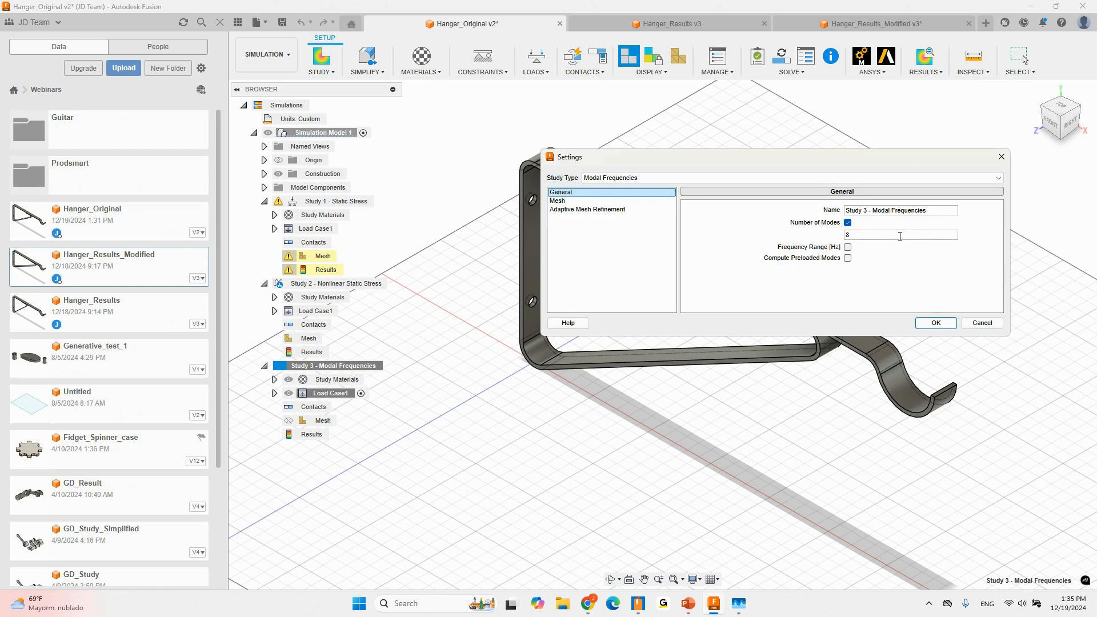
click(849, 235)
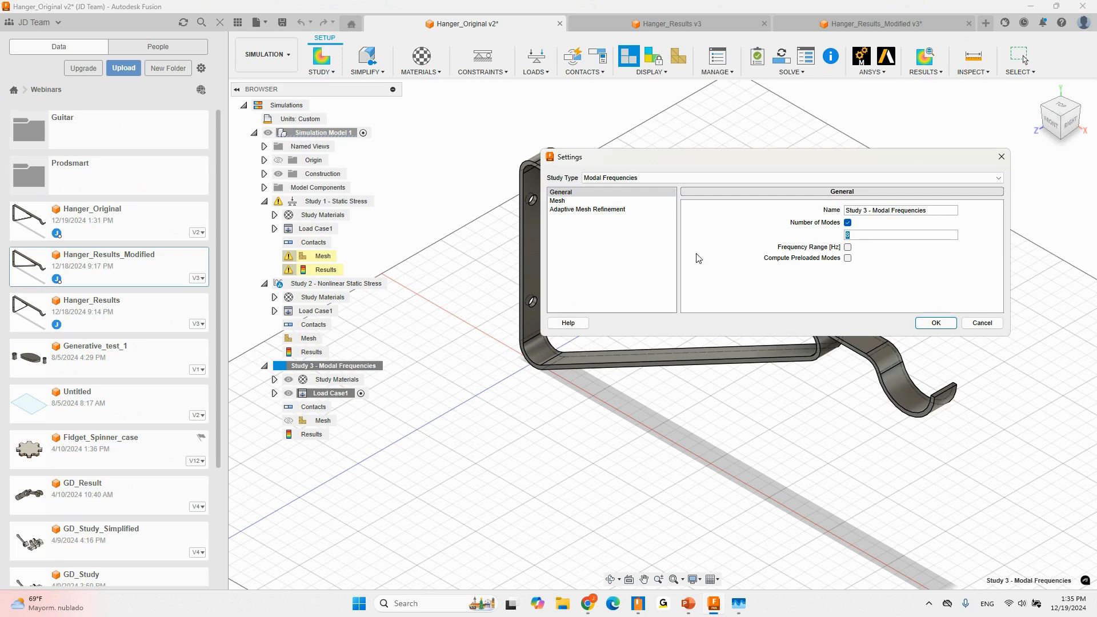
- Inspect the study's mesh and adaptive mesh refinement settings, and leave the settings without making changes
click(558, 201)
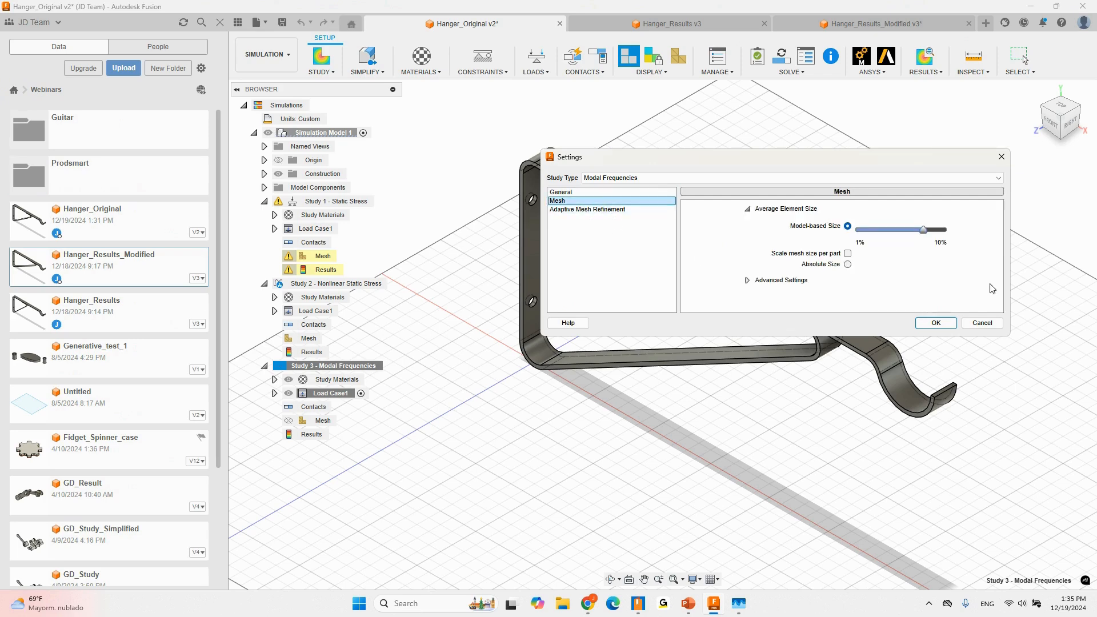
click(600, 210)
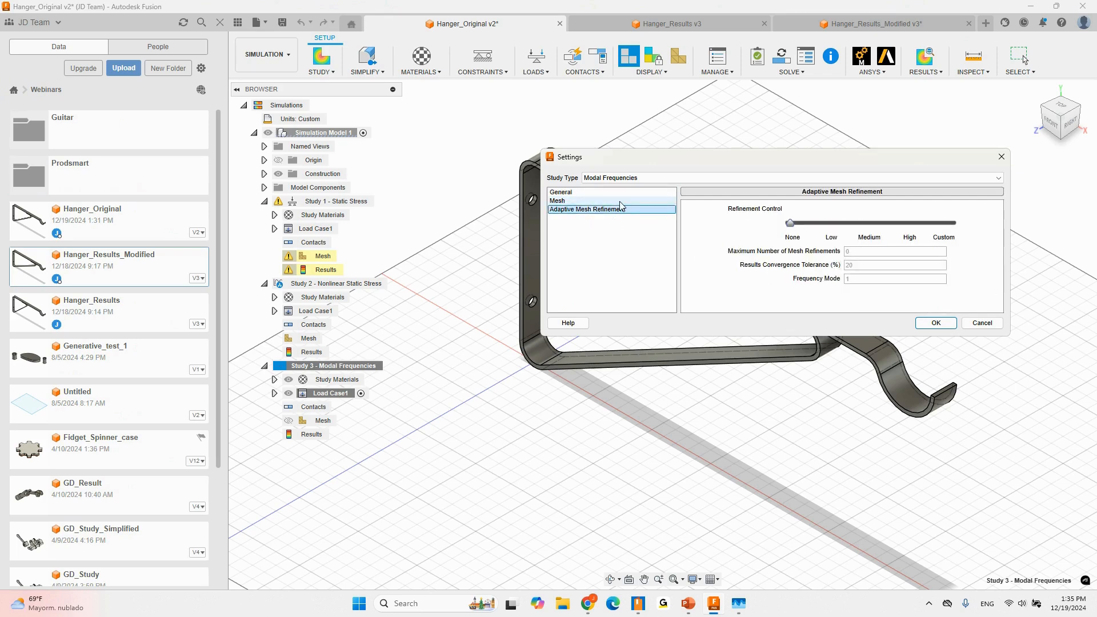
click(620, 201)
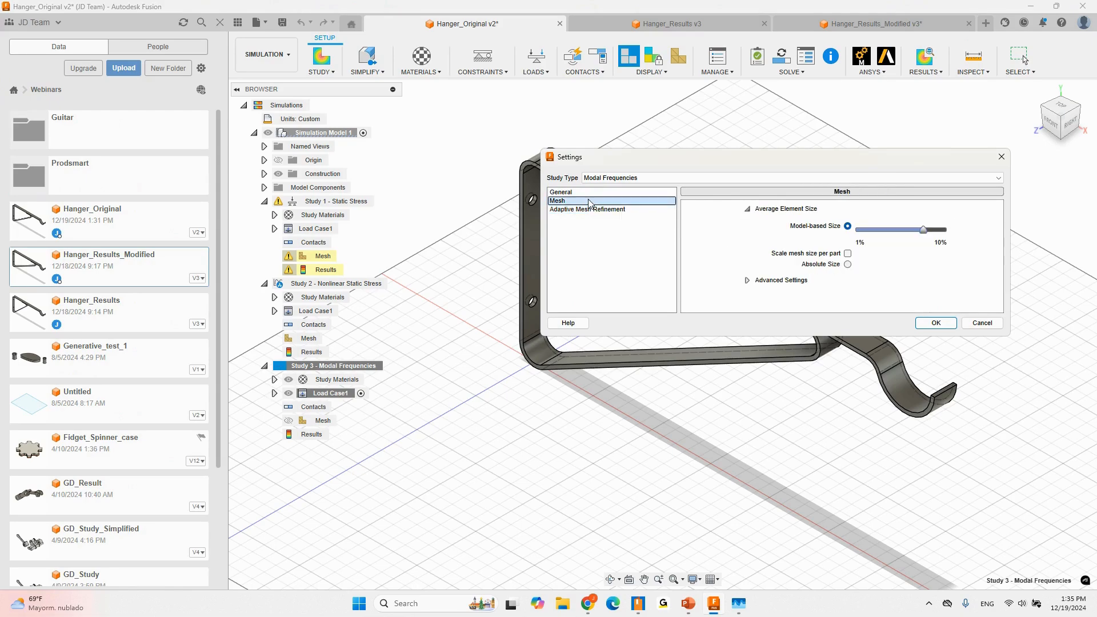
click(617, 209)
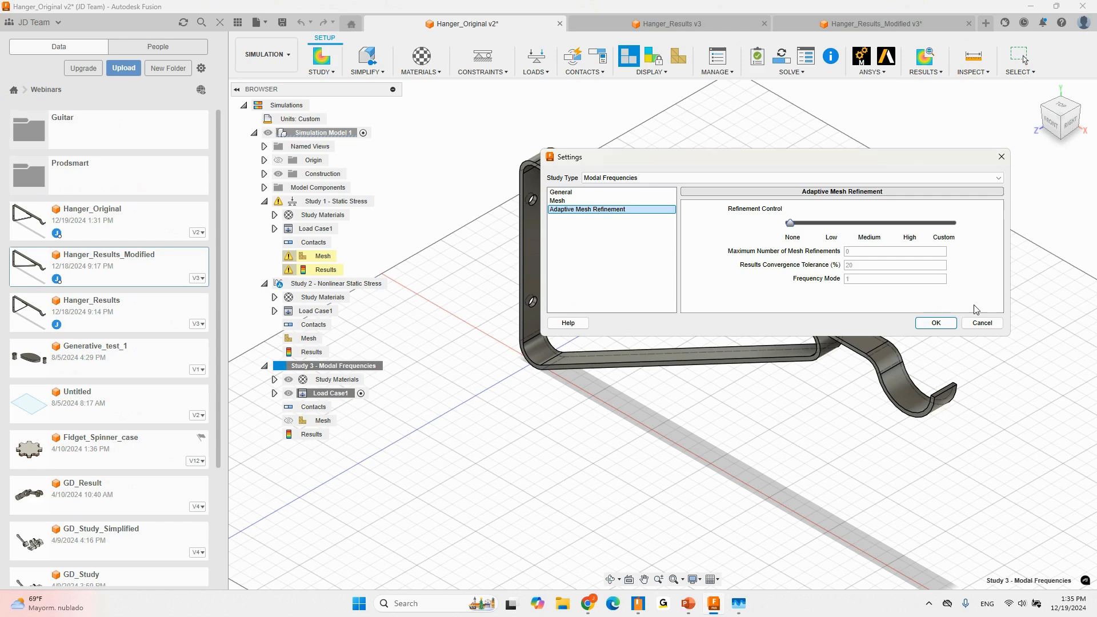
click(982, 323)
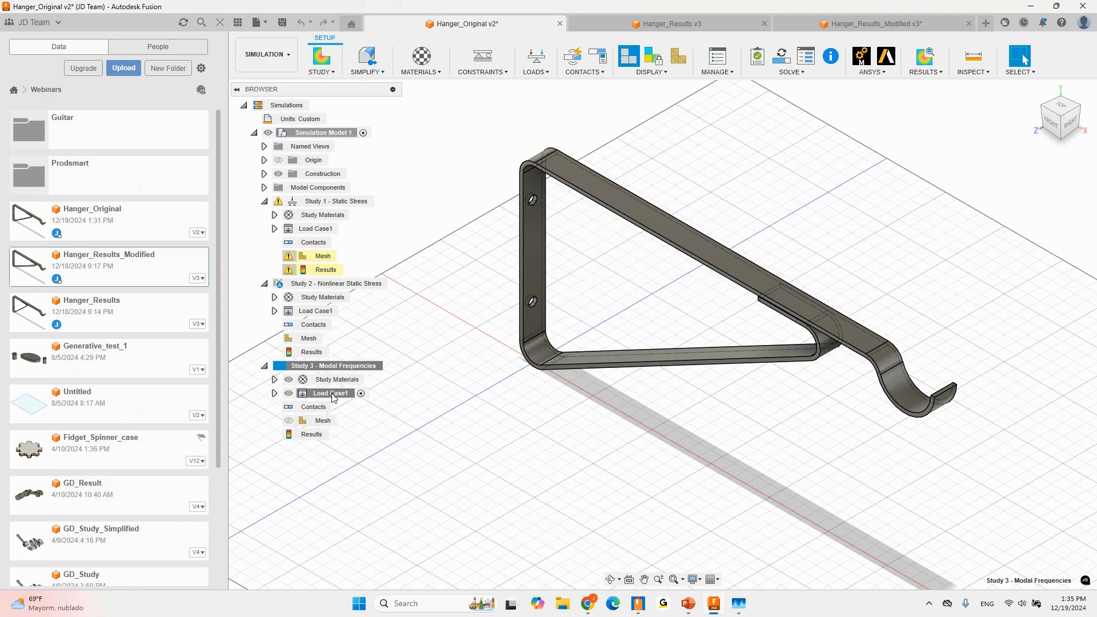
- Create a manual Bonded contact with Symmetric penetration between the bracket arm and the brace, using their two mating faces
click(338, 407)
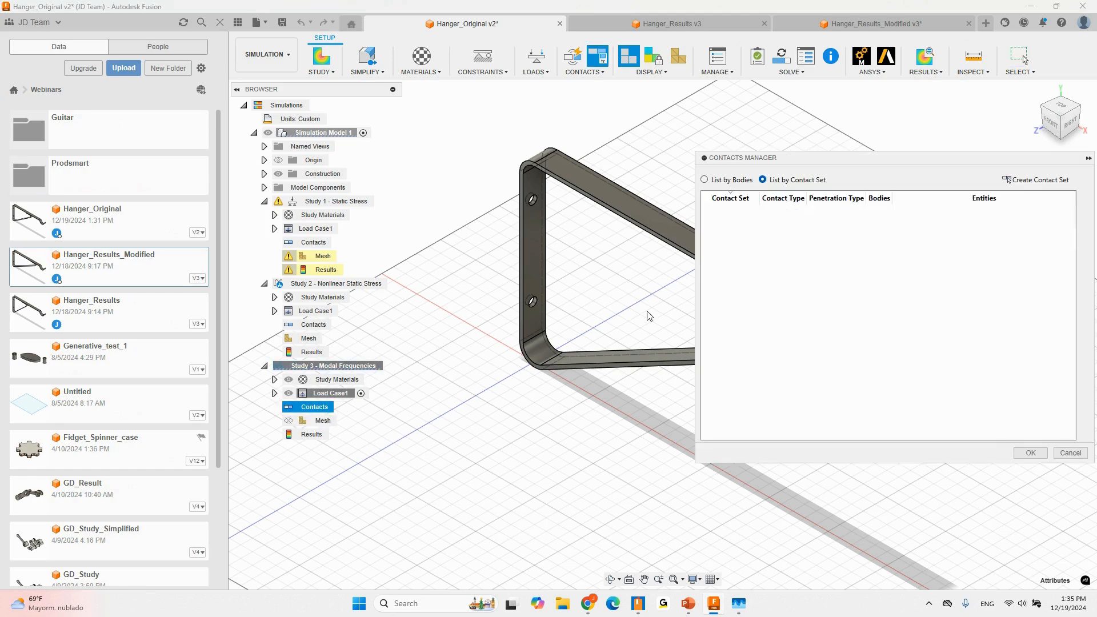
click(1035, 180)
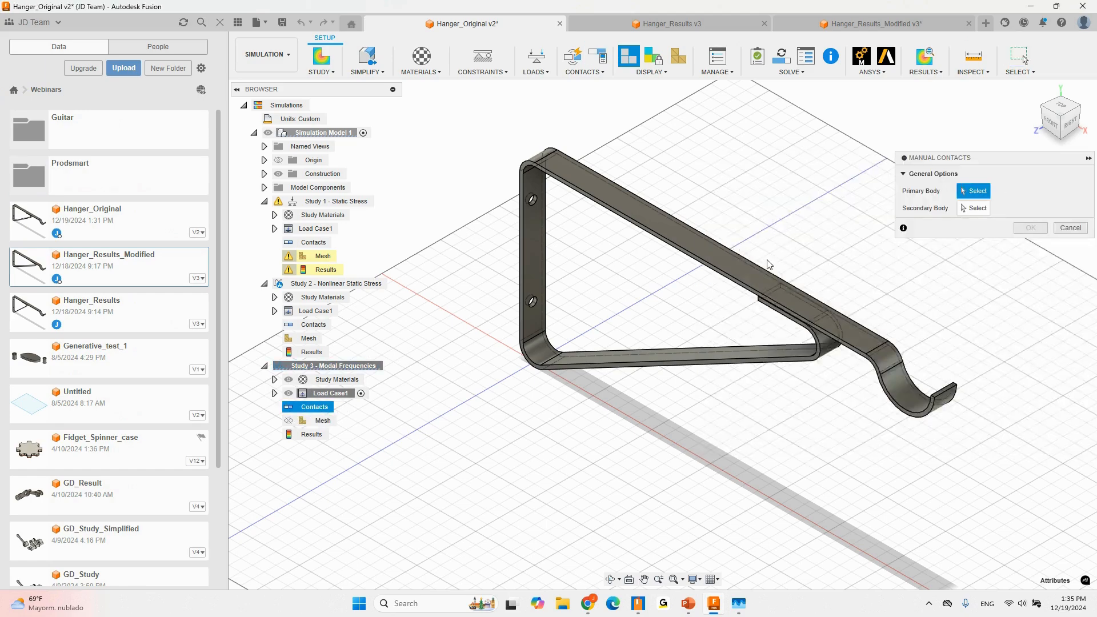
click(765, 273)
click(807, 309)
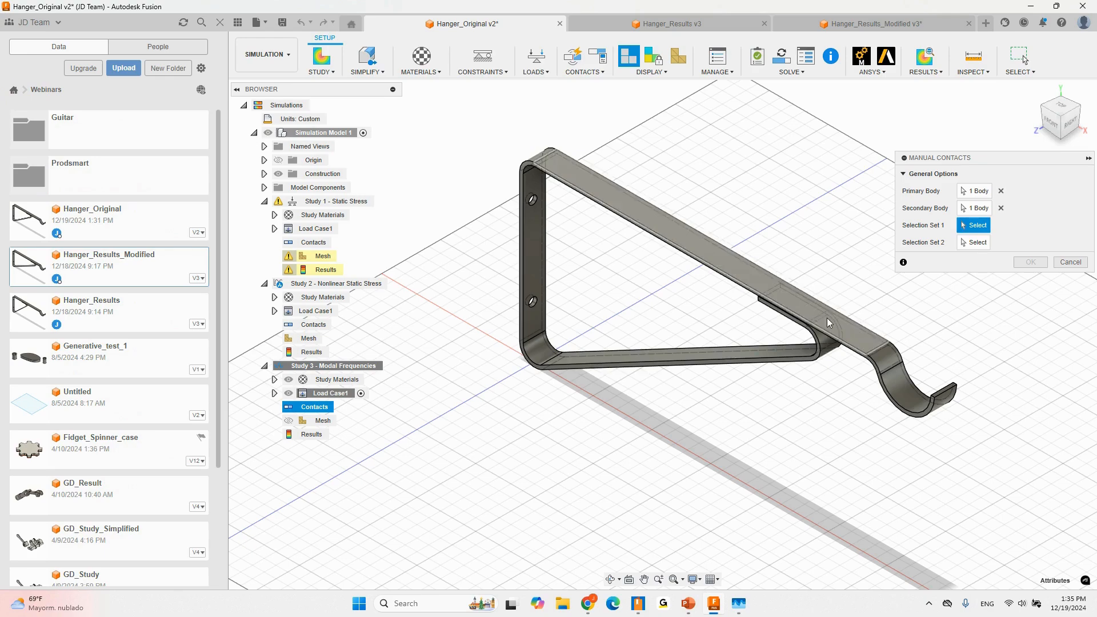
shift+middle_drag(857, 297, 829, 275)
click(829, 275)
scroll(829, 274, up, 10)
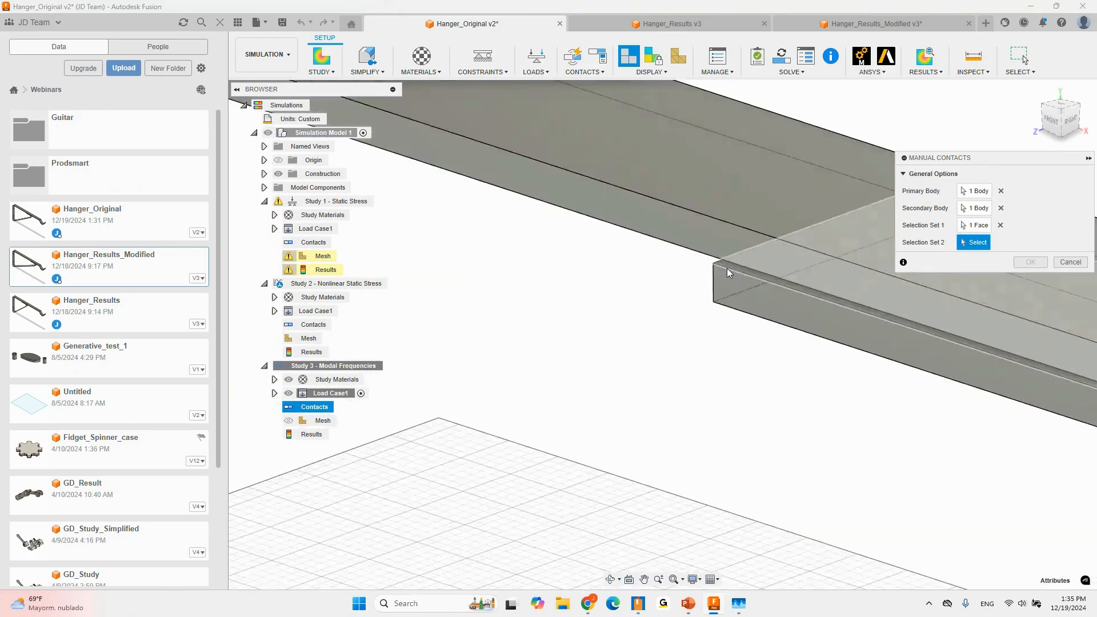
click(730, 271)
scroll(703, 287, down, 10)
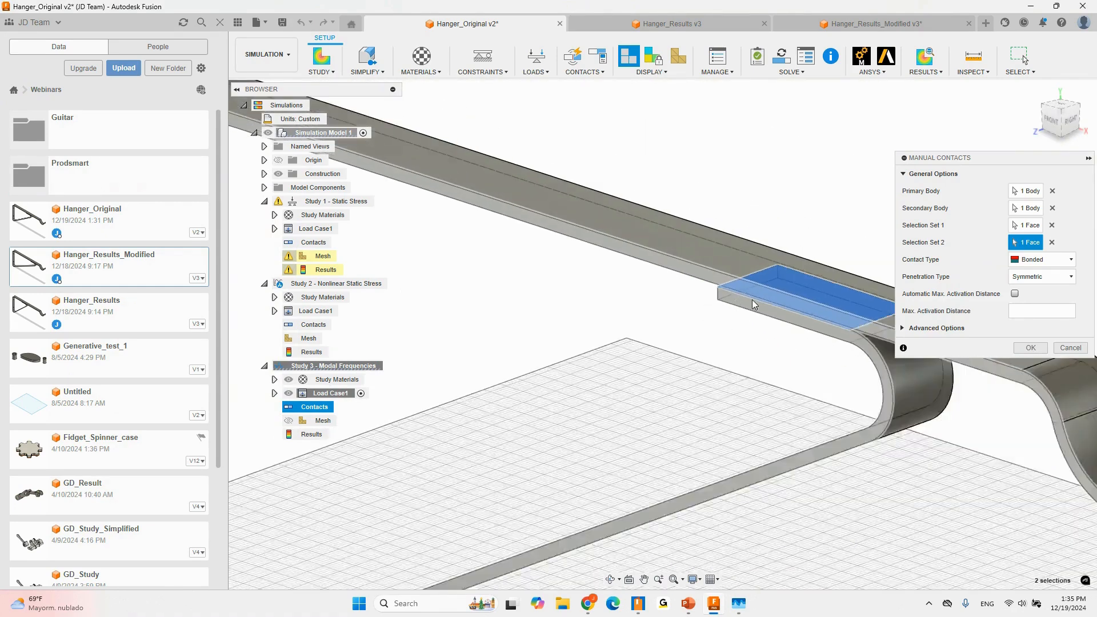
click(1030, 348)
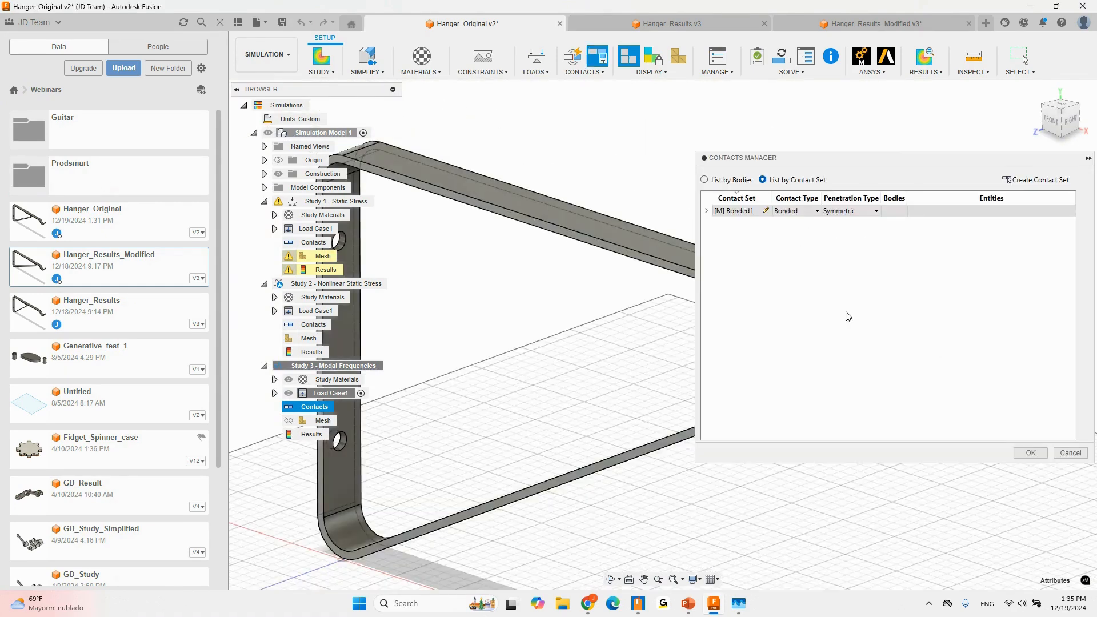
click(1030, 453)
- Apply a Fixed structural constraint in all three axes to the edges of both mounting holes in the vertical plate
scroll(728, 235, down, 5)
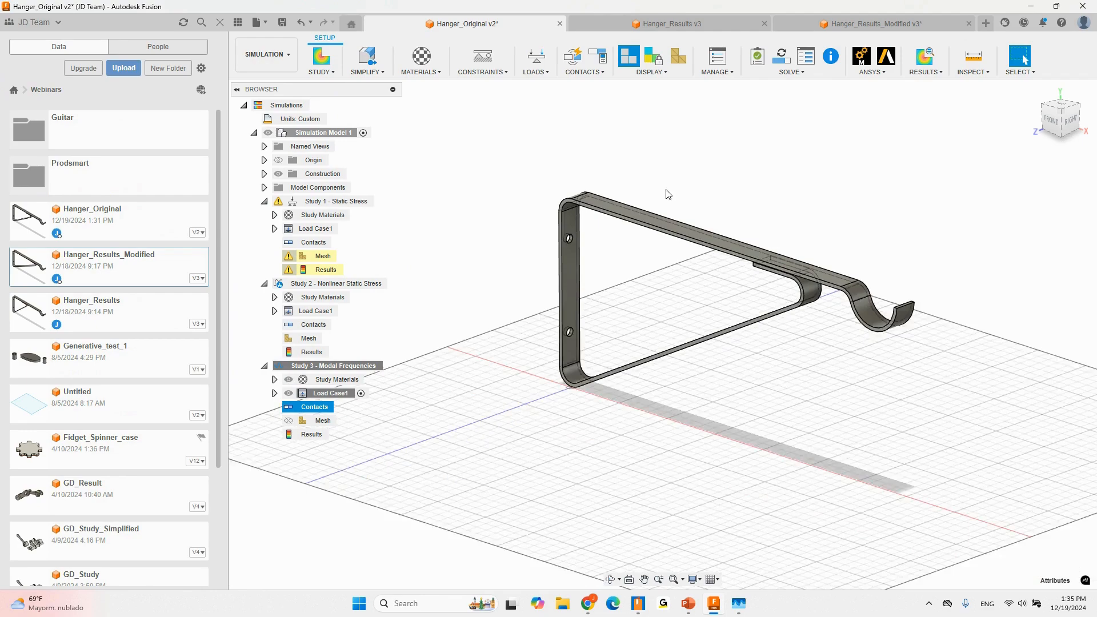
click(497, 69)
scroll(559, 306, up, 8)
click(512, 275)
scroll(512, 275, down, 5)
scroll(520, 485, up, 5)
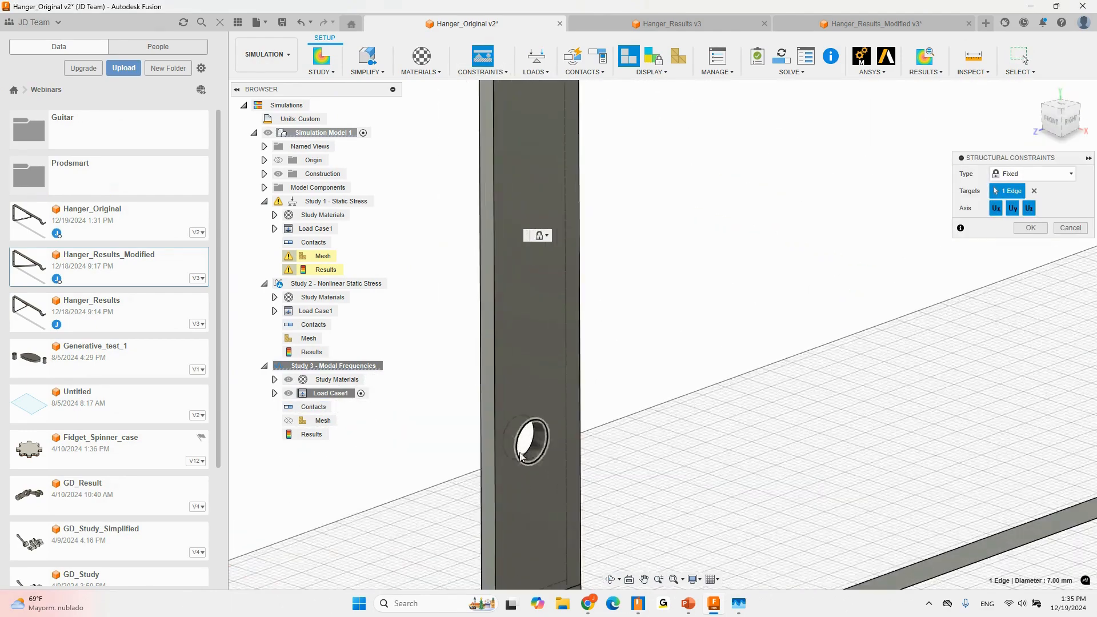
click(531, 449)
scroll(531, 449, down, 5)
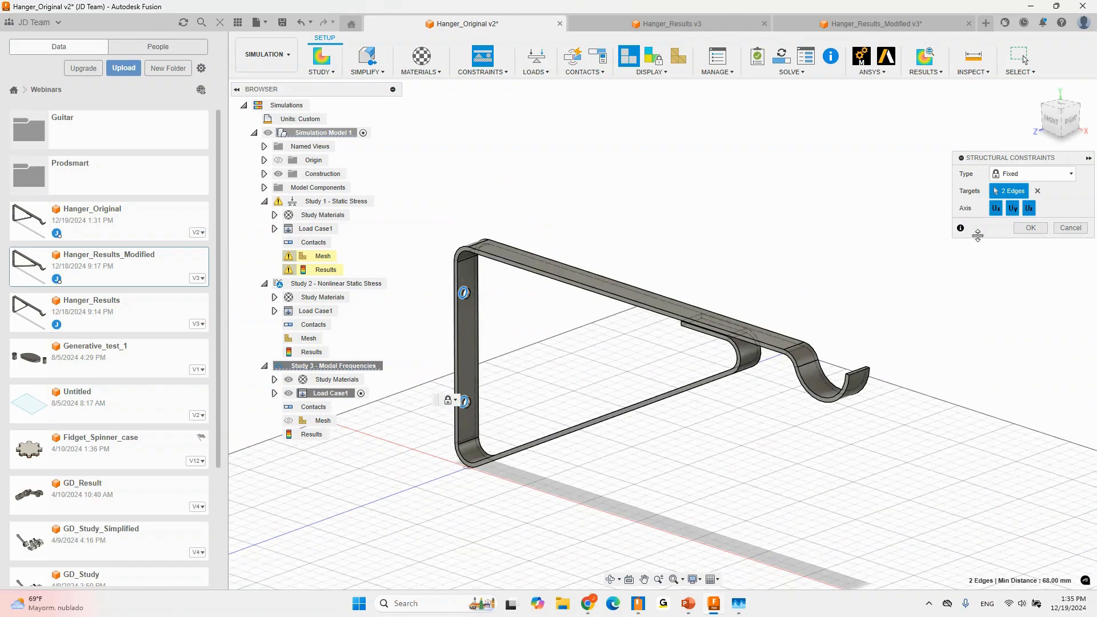
click(1021, 231)
middle_drag(704, 235, 785, 240)
scroll(563, 394, up, 3)
shift+middle_drag(566, 379, 661, 332)
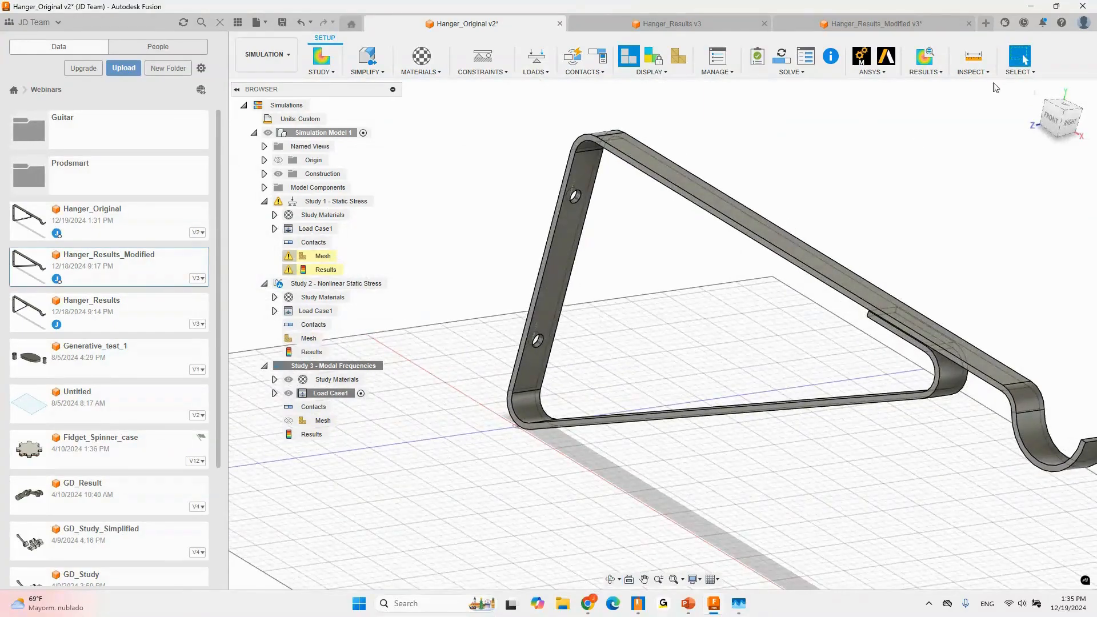
click(1034, 90)
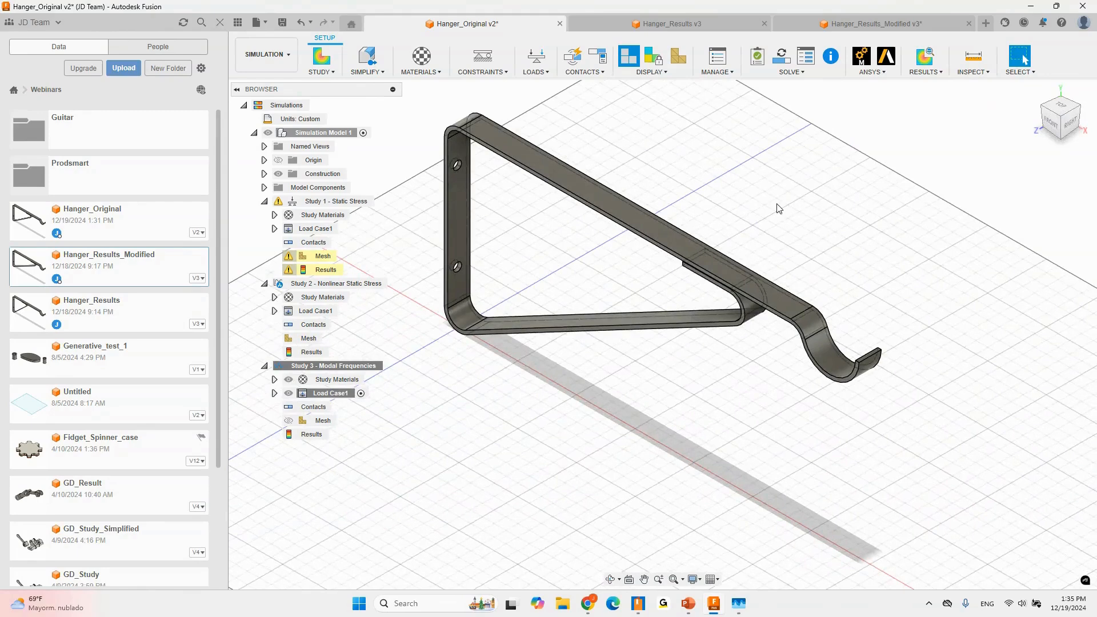
middle_drag(760, 234, 790, 246)
middle_drag(741, 201, 746, 214)
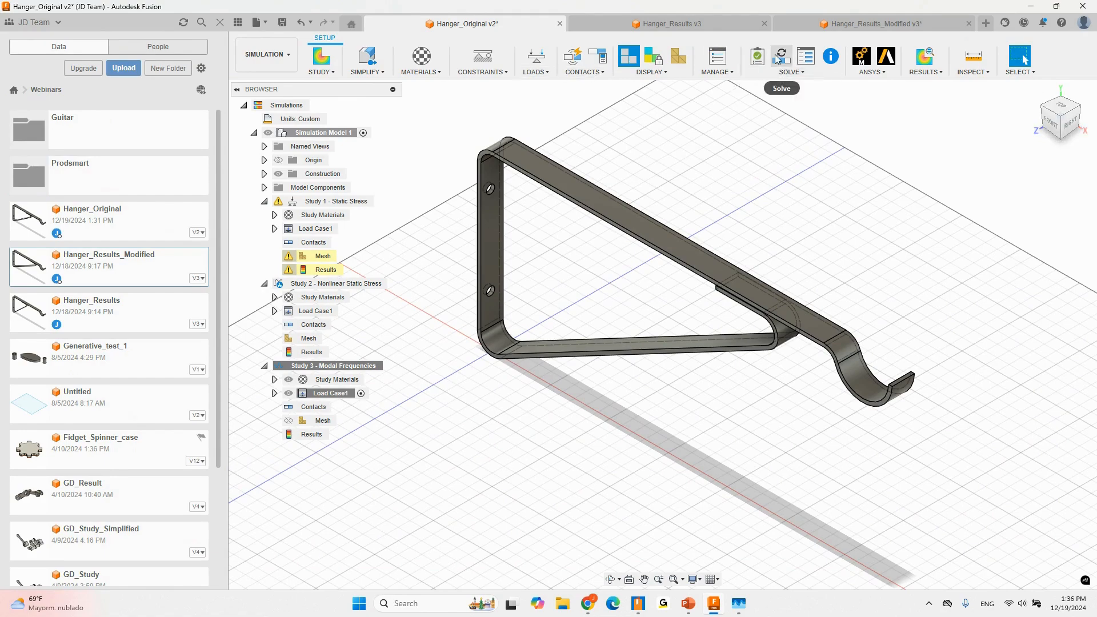
- Set the element order to Linear in the modal frequencies study's advanced mesh settings
right_click(321, 421)
click(364, 457)
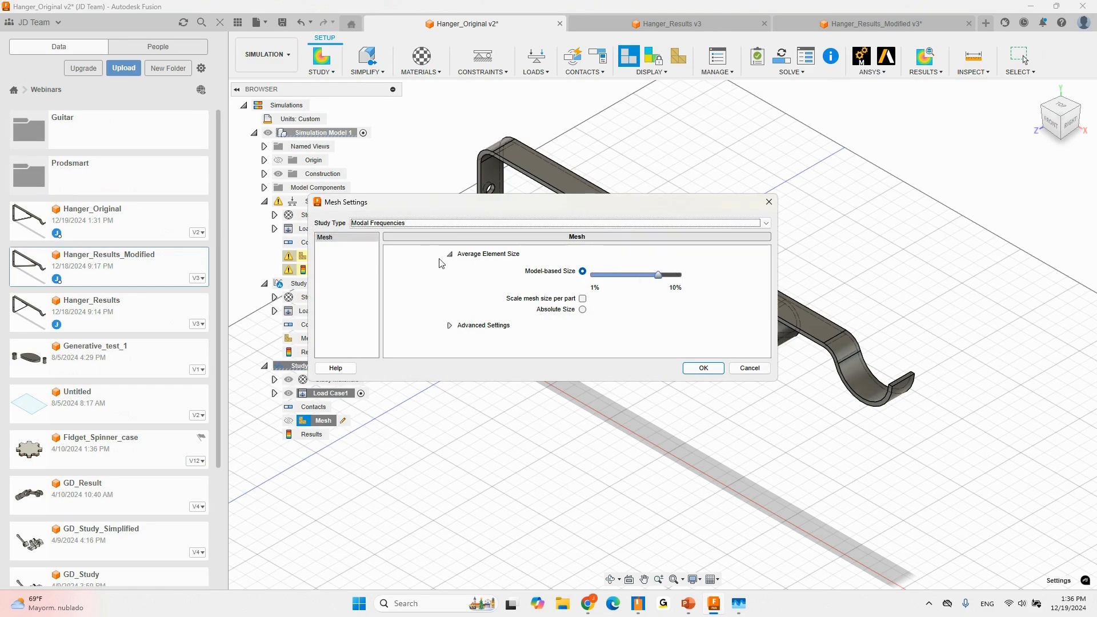
click(449, 326)
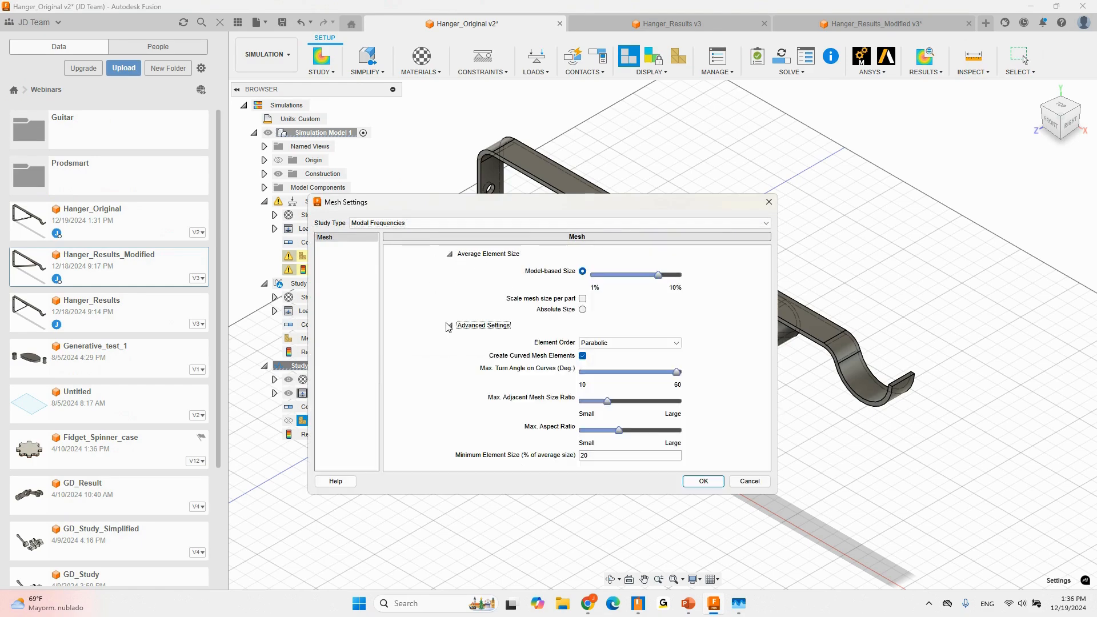
click(669, 343)
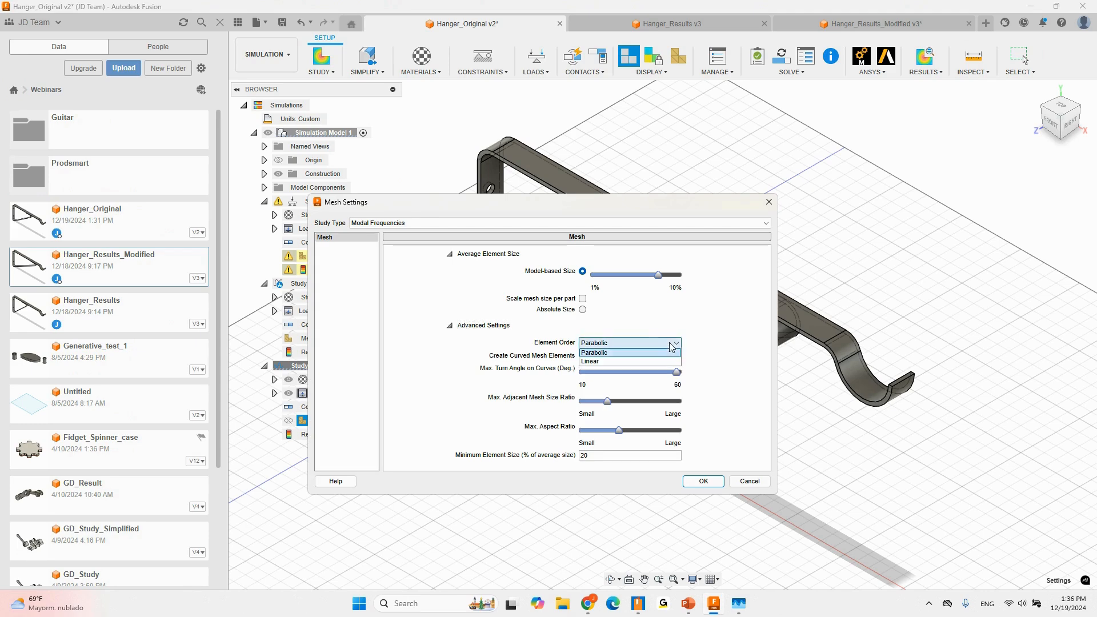
click(599, 361)
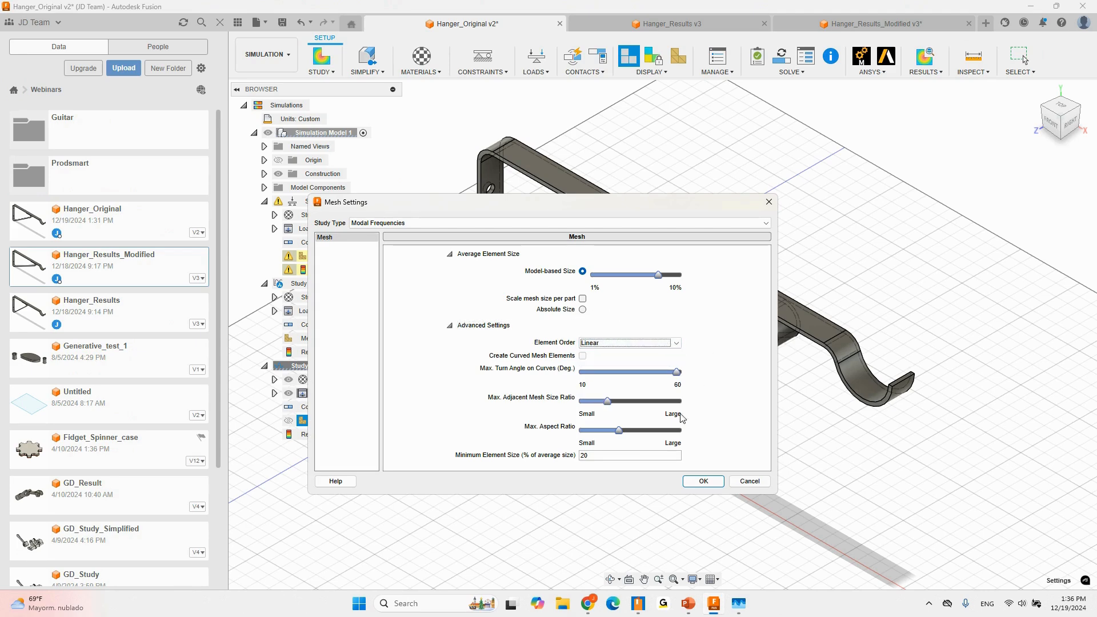
click(704, 482)
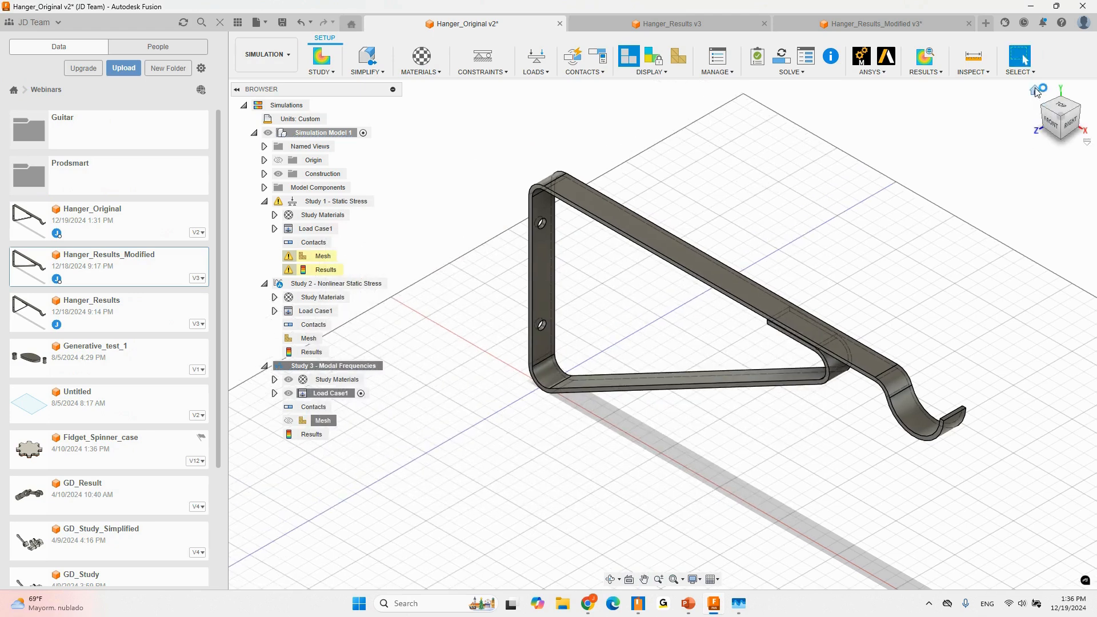
- Generate the mesh for Study 3 - Modal Frequencies
click(1037, 91)
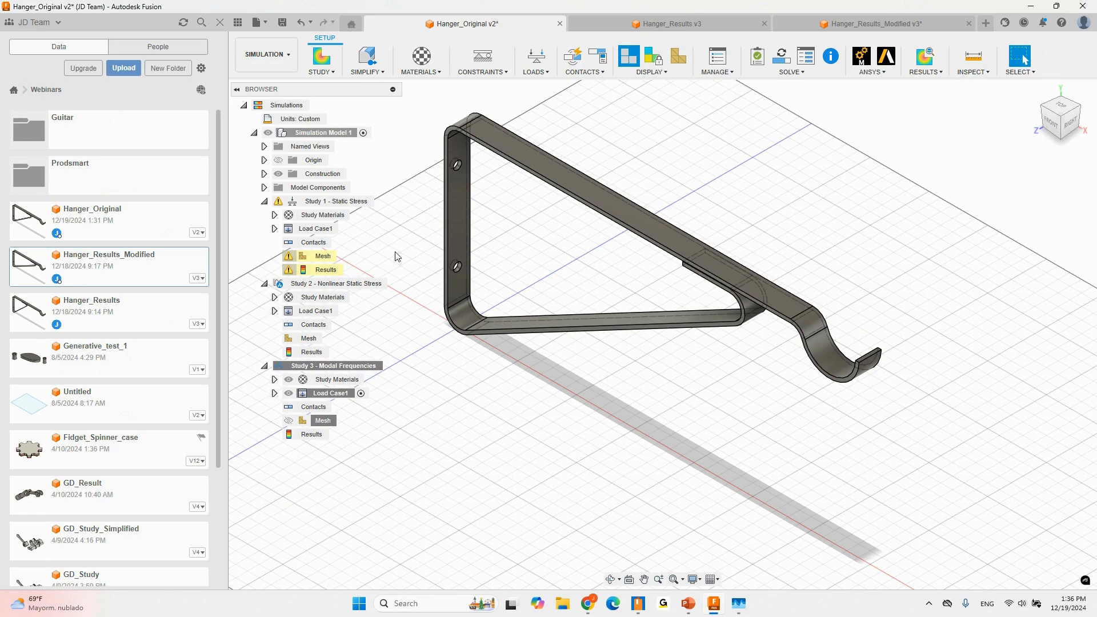
middle_drag(394, 252, 399, 258)
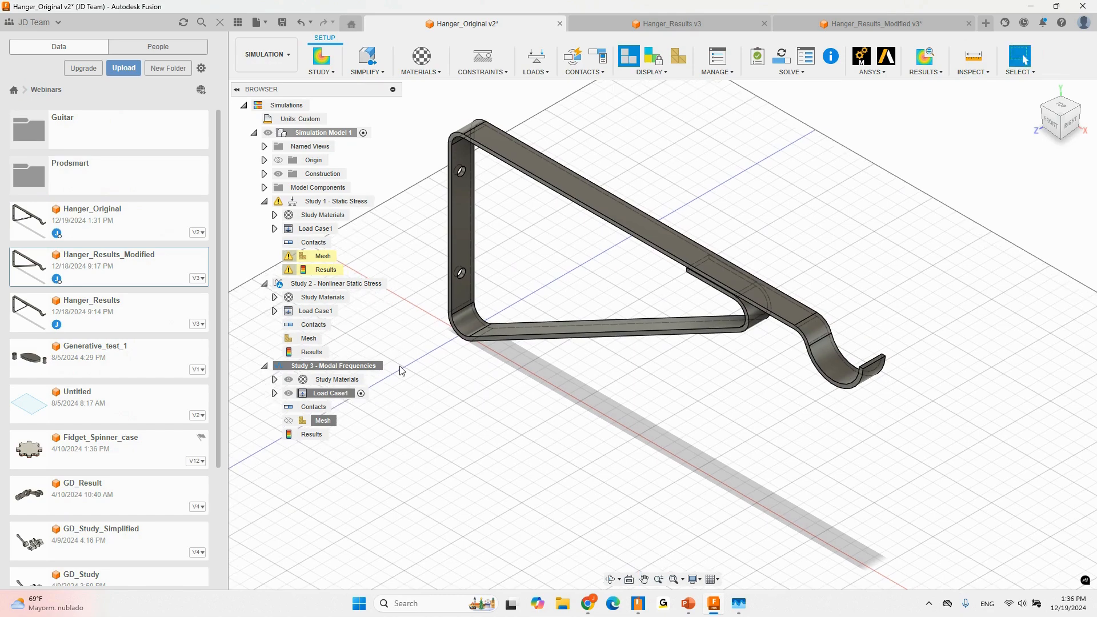
right_click(324, 420)
click(343, 448)
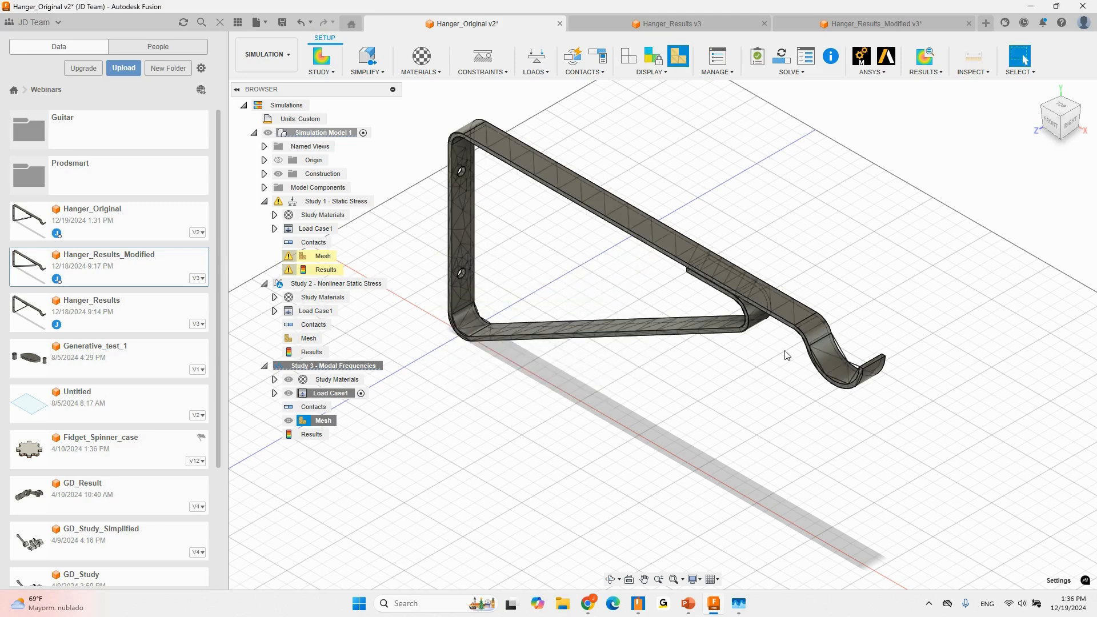
- Reduce the modal frequencies study's model-based average element size to about 3% and regenerate its mesh
right_click(318, 427)
click(343, 456)
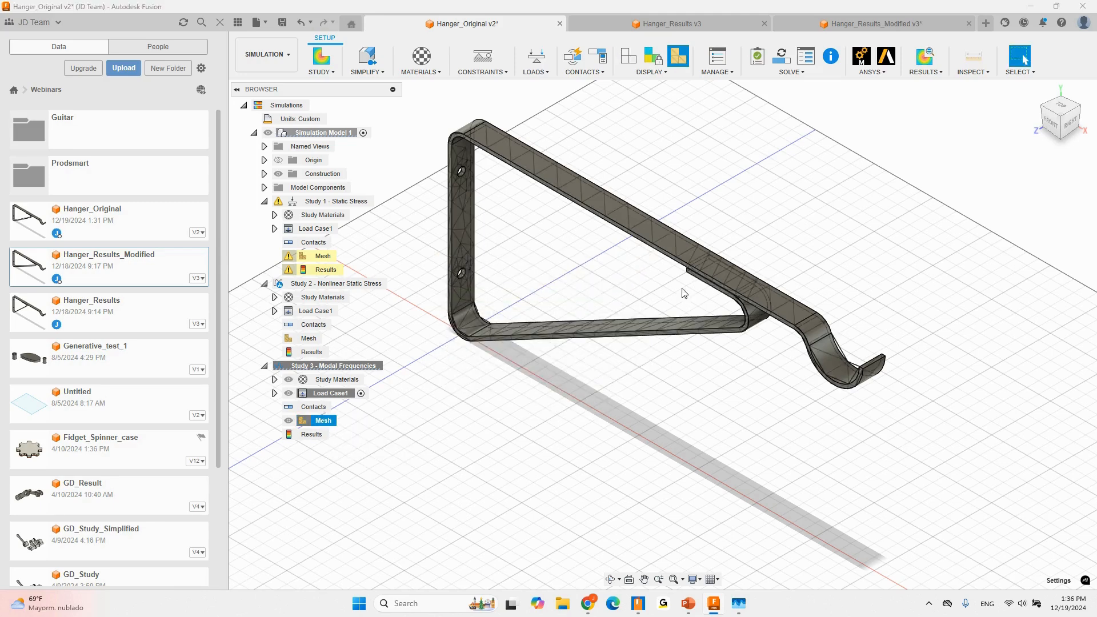
drag(657, 277, 636, 282)
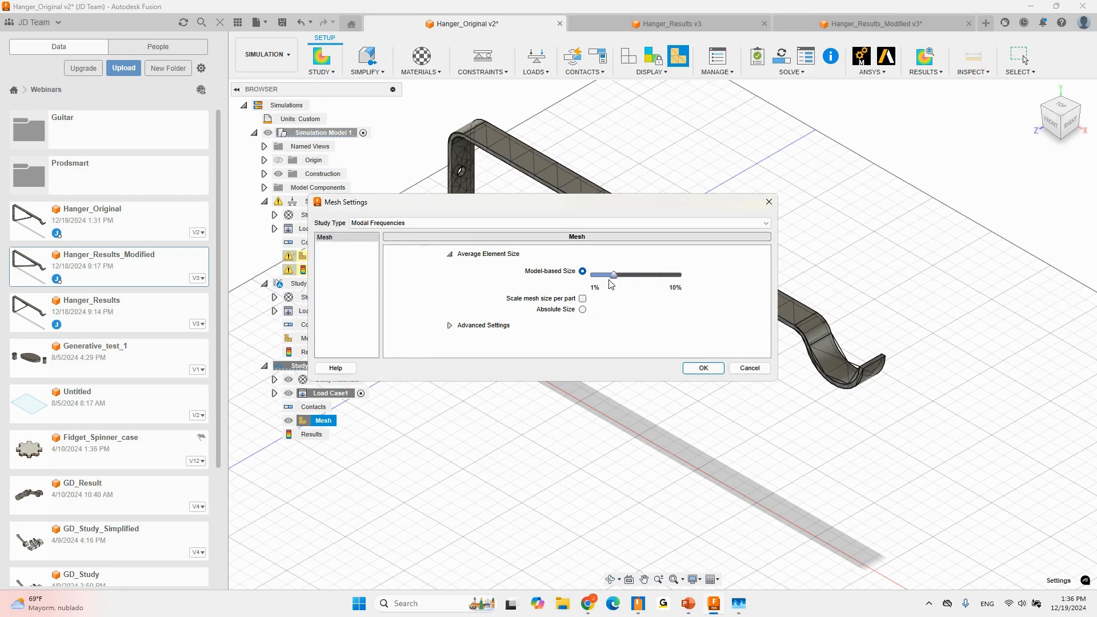
click(702, 369)
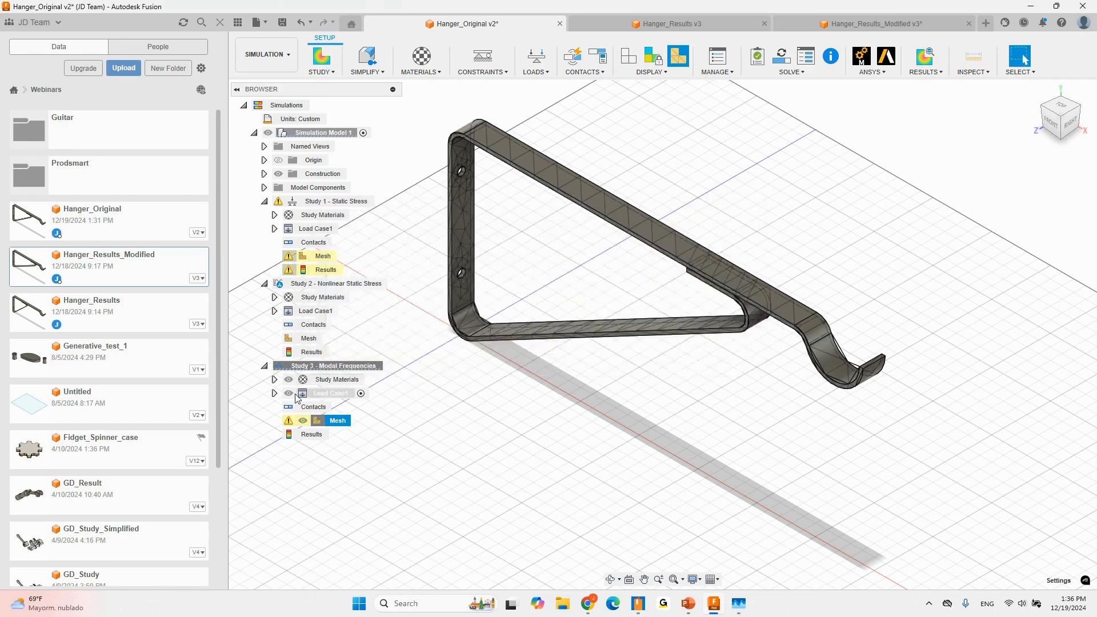
right_click(337, 421)
click(369, 444)
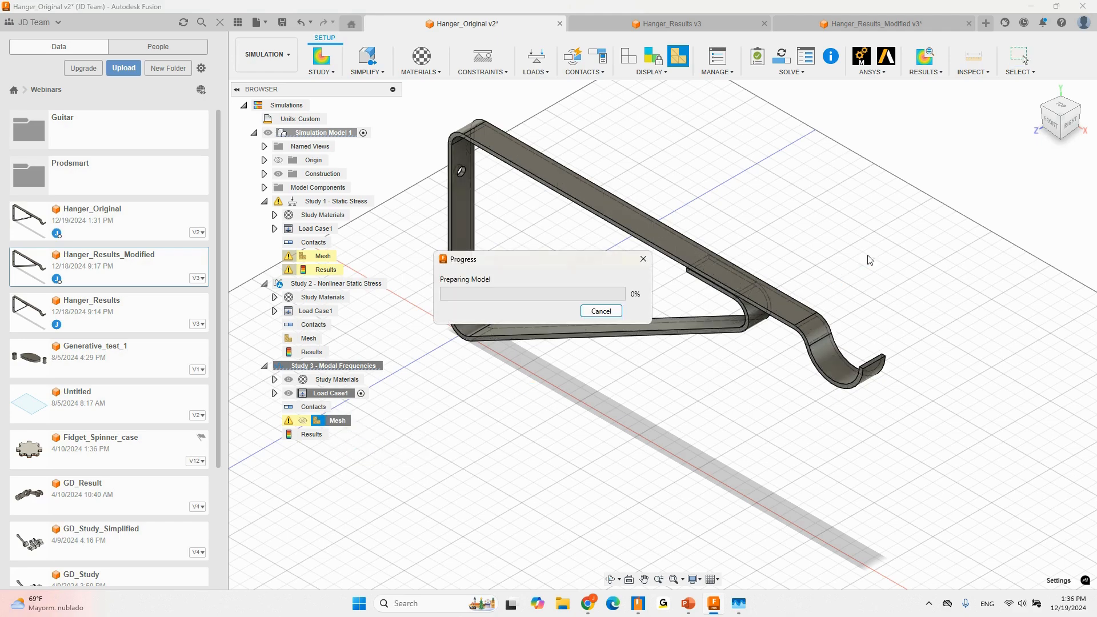
middle_drag(868, 255, 920, 250)
scroll(910, 359, down, 1)
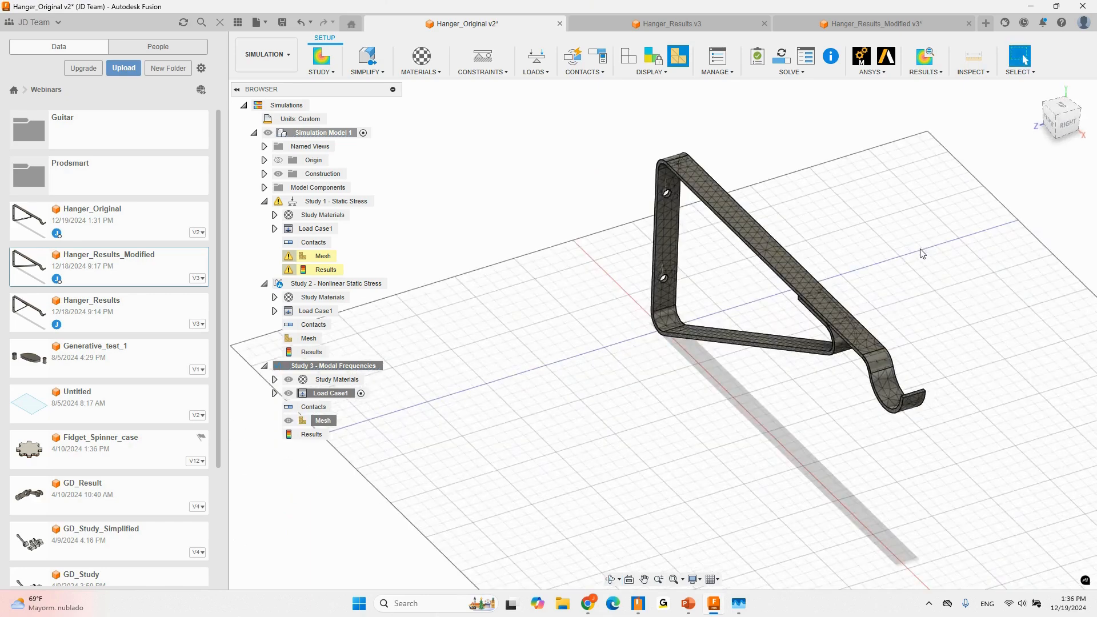
- Review which studies are selected for solving, keeping the modal frequencies study chosen, and leave without solving
click(781, 56)
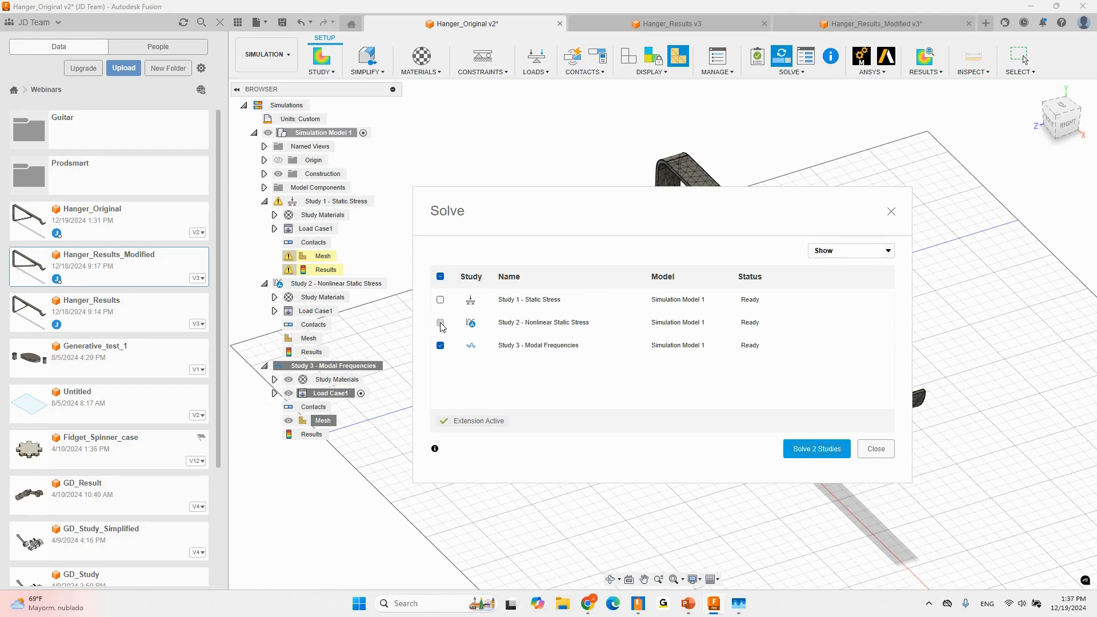
click(441, 346)
click(441, 346)
click(876, 449)
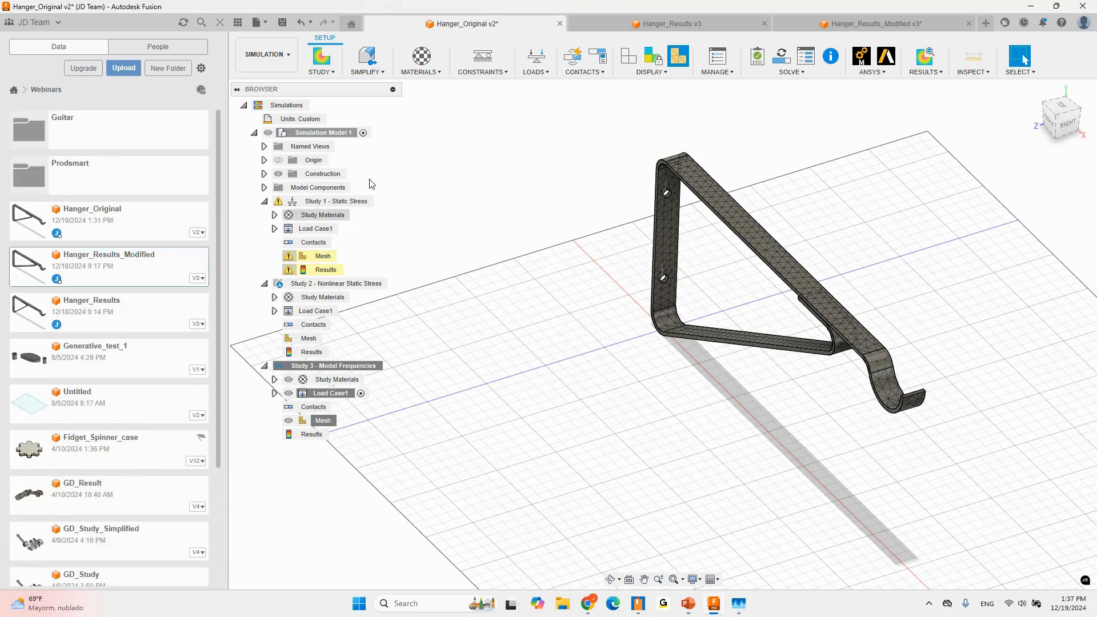
- Switch to the Hanger_Results_Modified design and open the results of Study 4 - Modal Frequencies
click(915, 26)
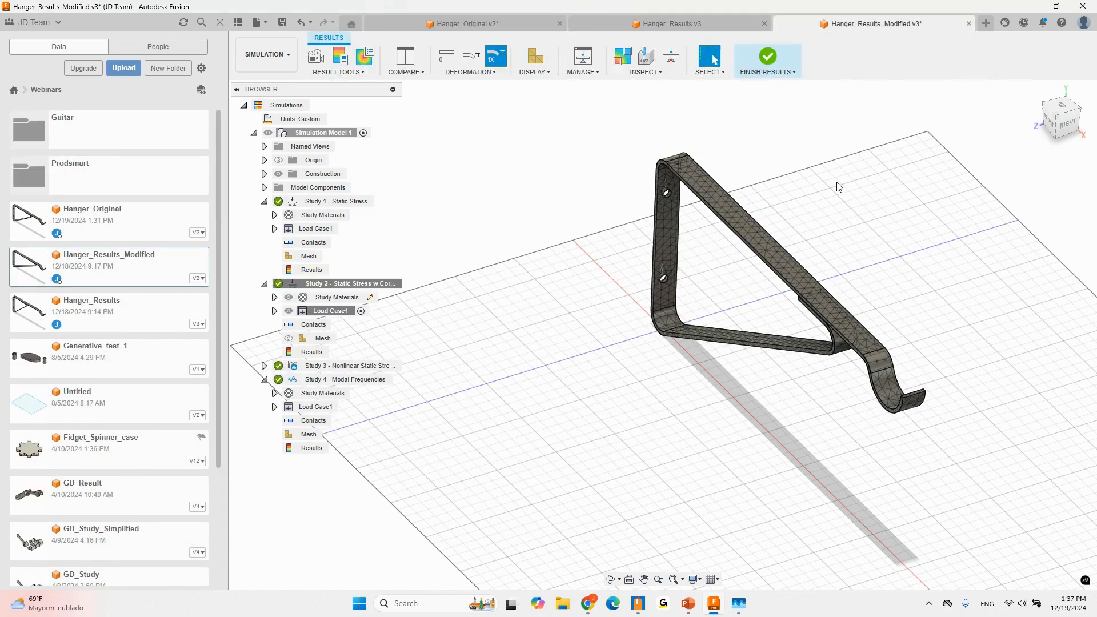
click(392, 380)
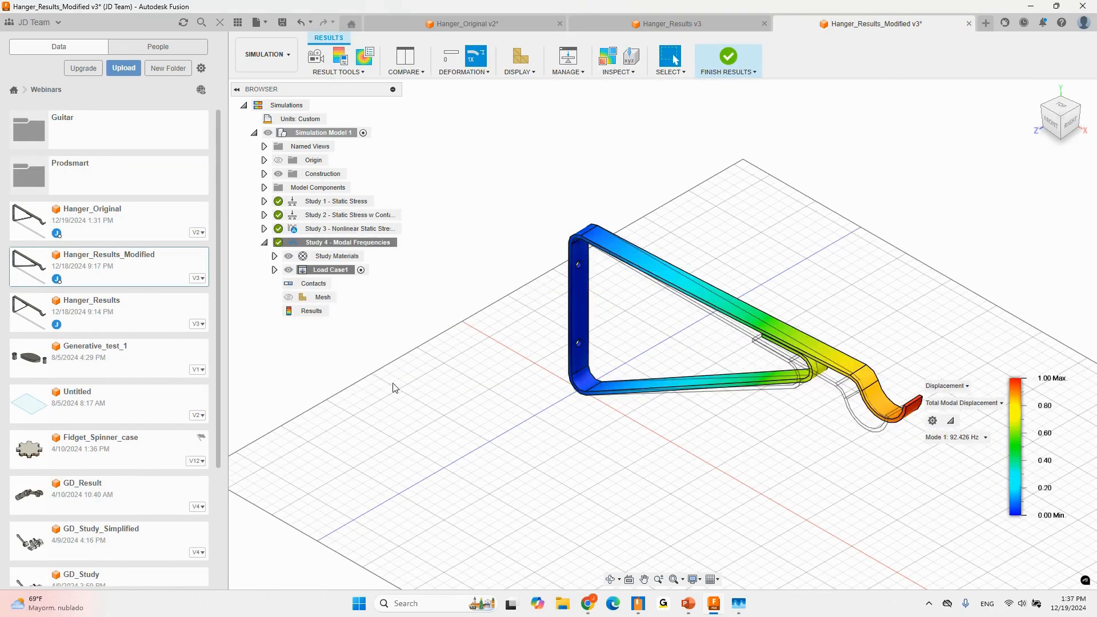
scroll(1053, 220, up, 3)
- Check the modal study's result type, legend display and displacement component options, keeping Total Modal Displacement
click(964, 388)
click(951, 421)
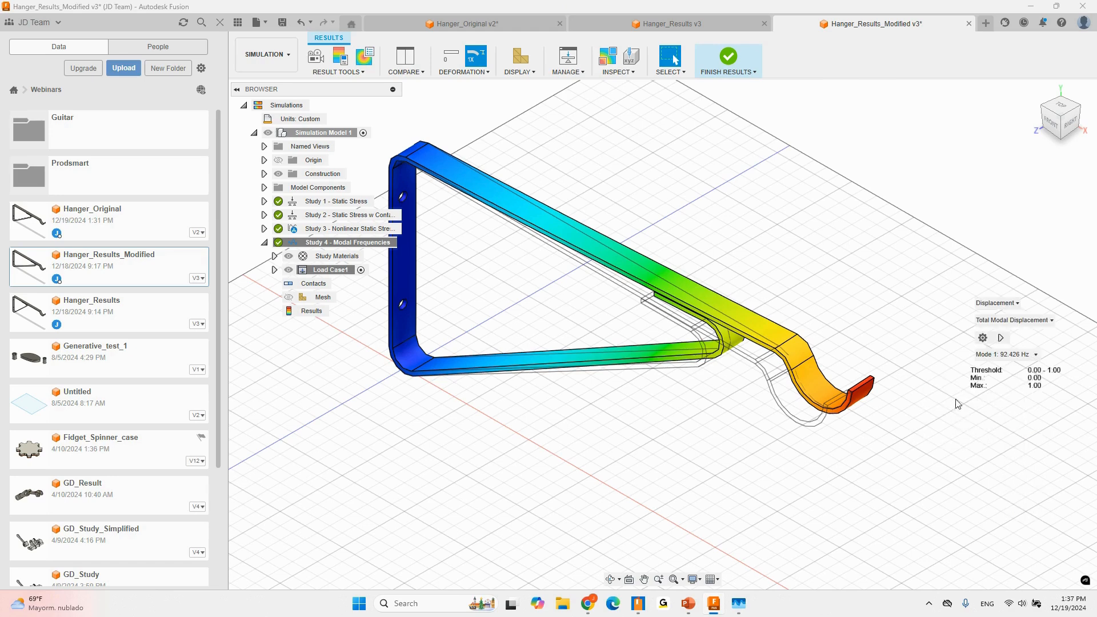
click(1000, 342)
click(991, 403)
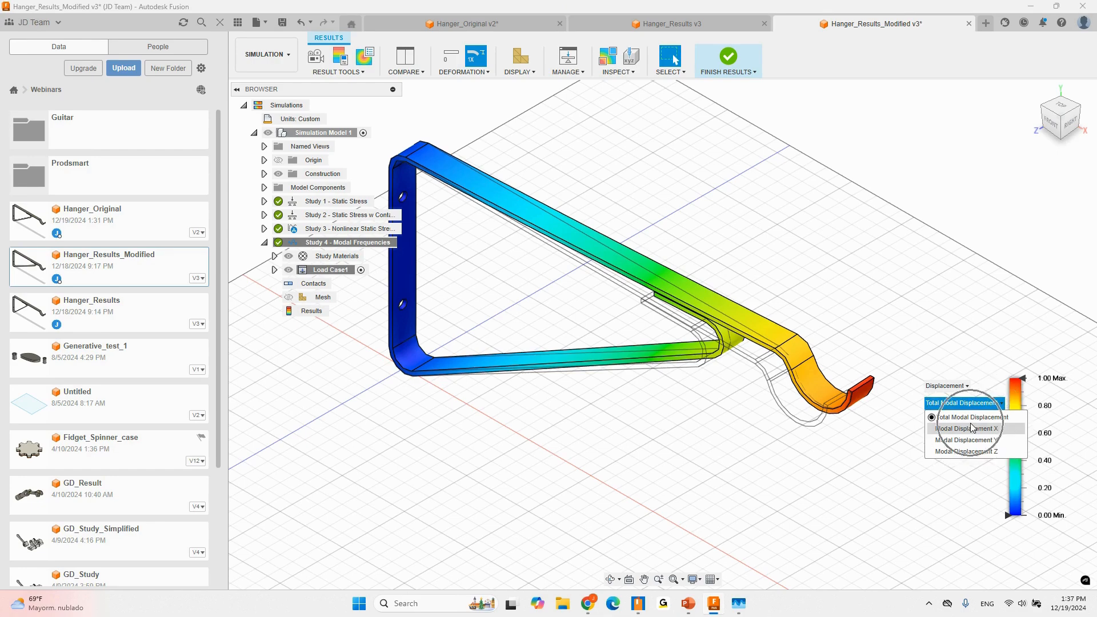
click(988, 405)
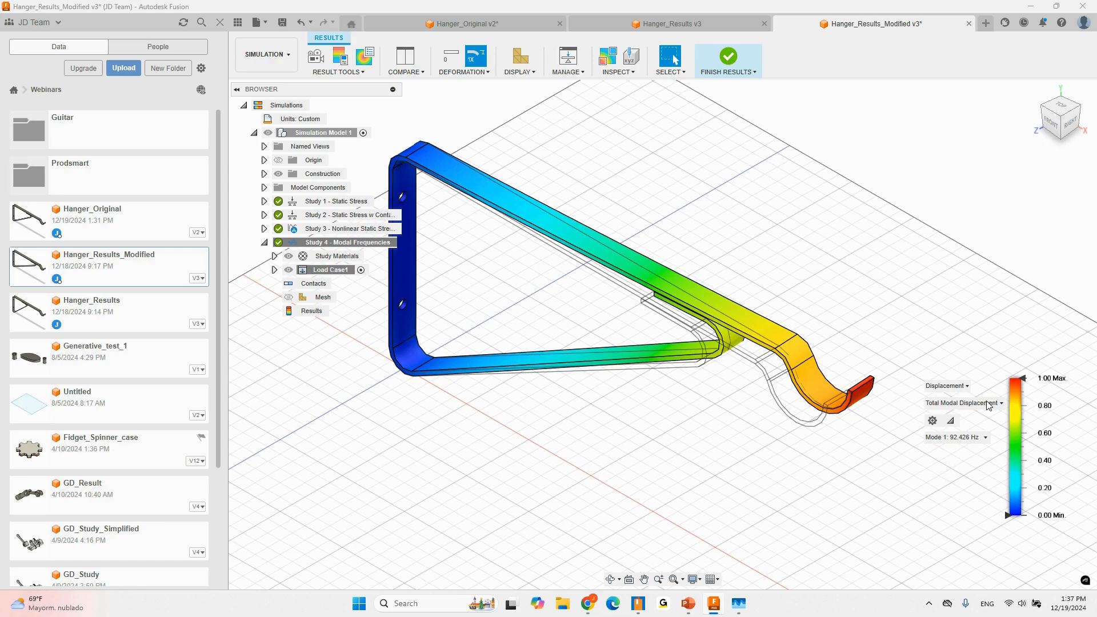
- Examine the list of vibration modes with their frequencies and inspect the Mode 1 deformed shape of the bracket
middle_drag(786, 263, 815, 263)
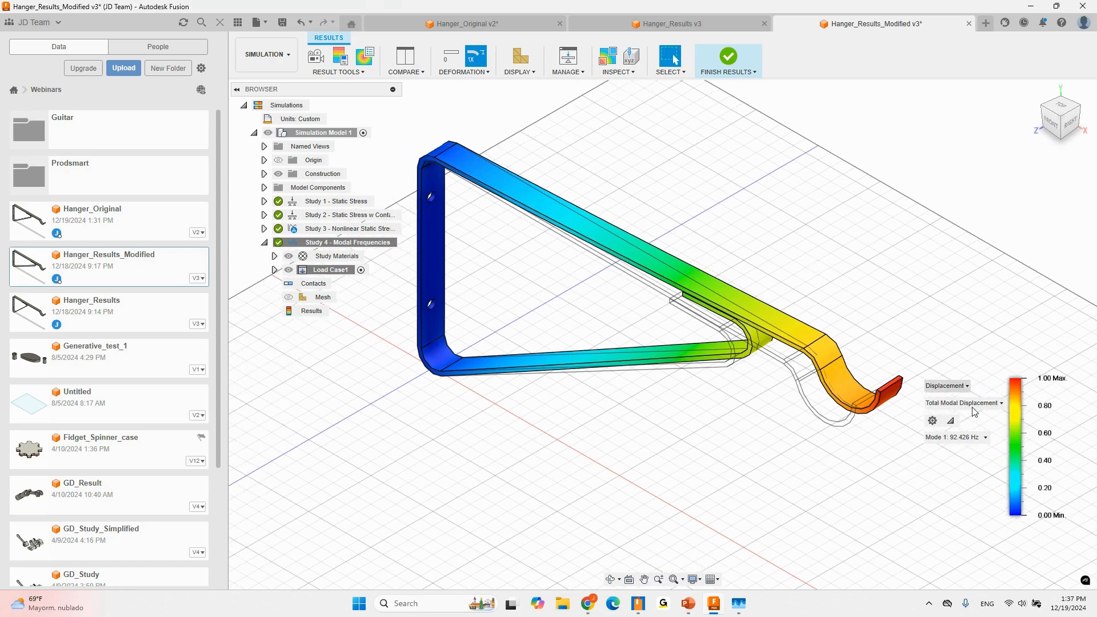
click(972, 437)
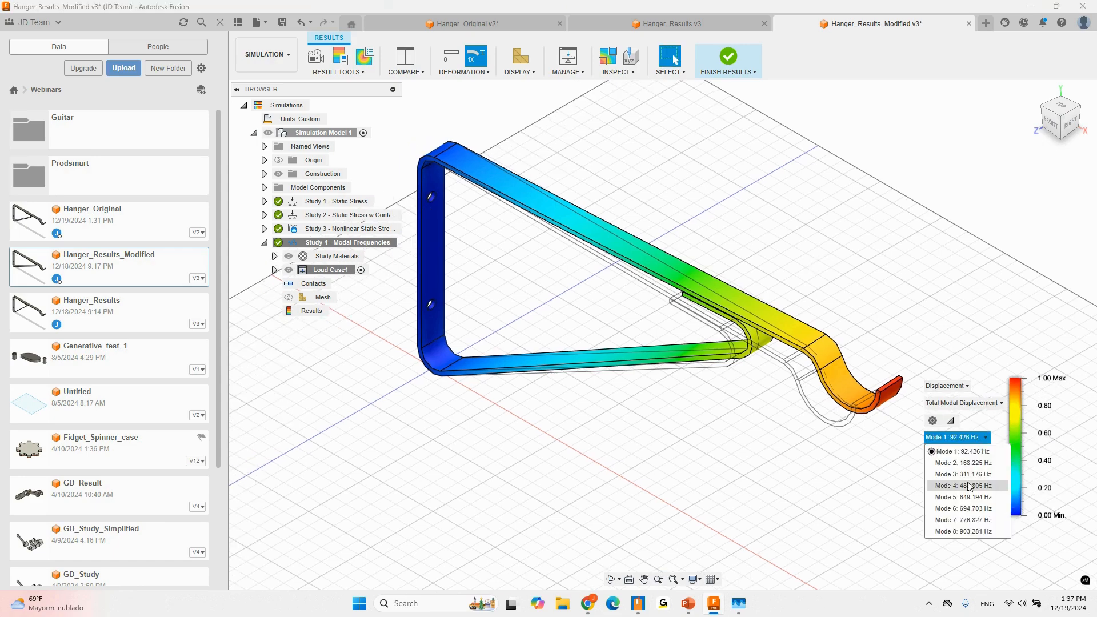
middle_drag(824, 320, 842, 319)
click(966, 437)
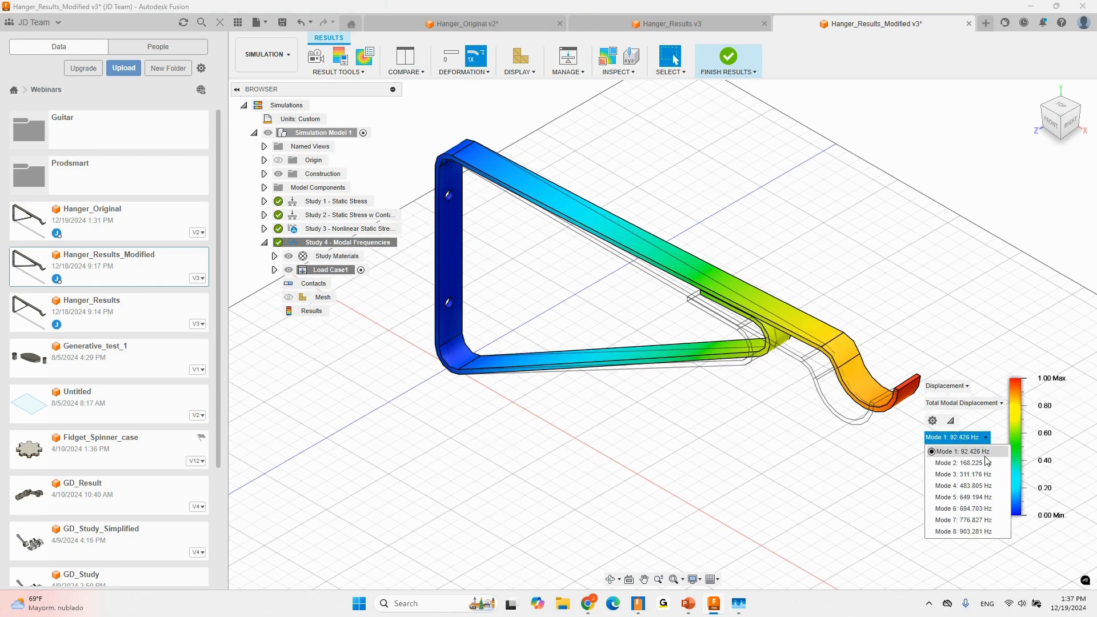
shift+middle_drag(880, 302, 862, 296)
click(959, 437)
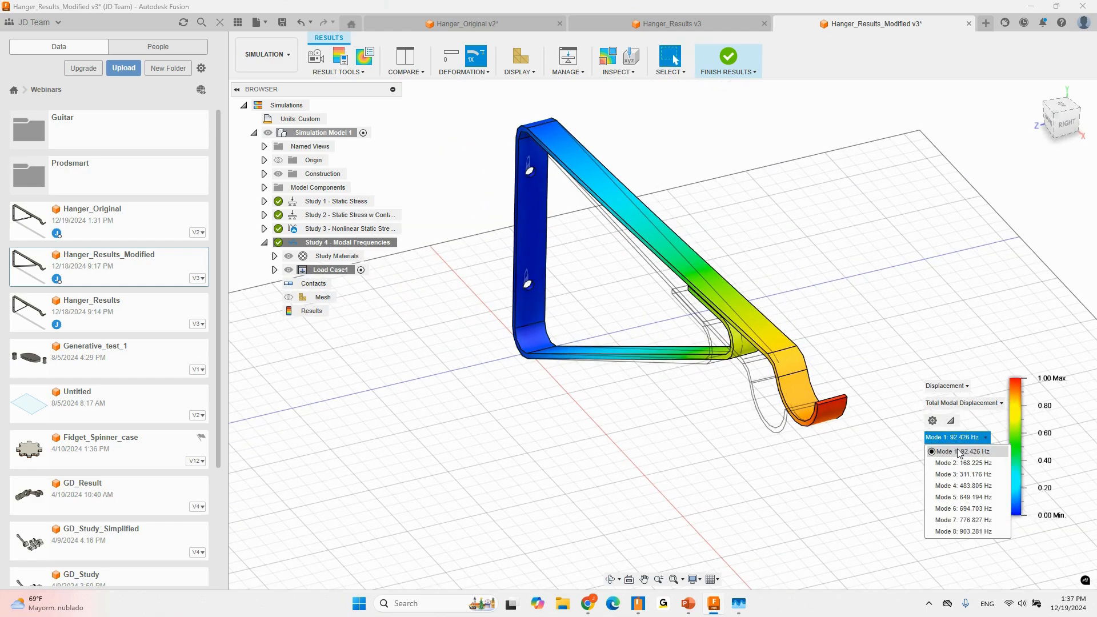
shift+middle_drag(931, 316, 939, 300)
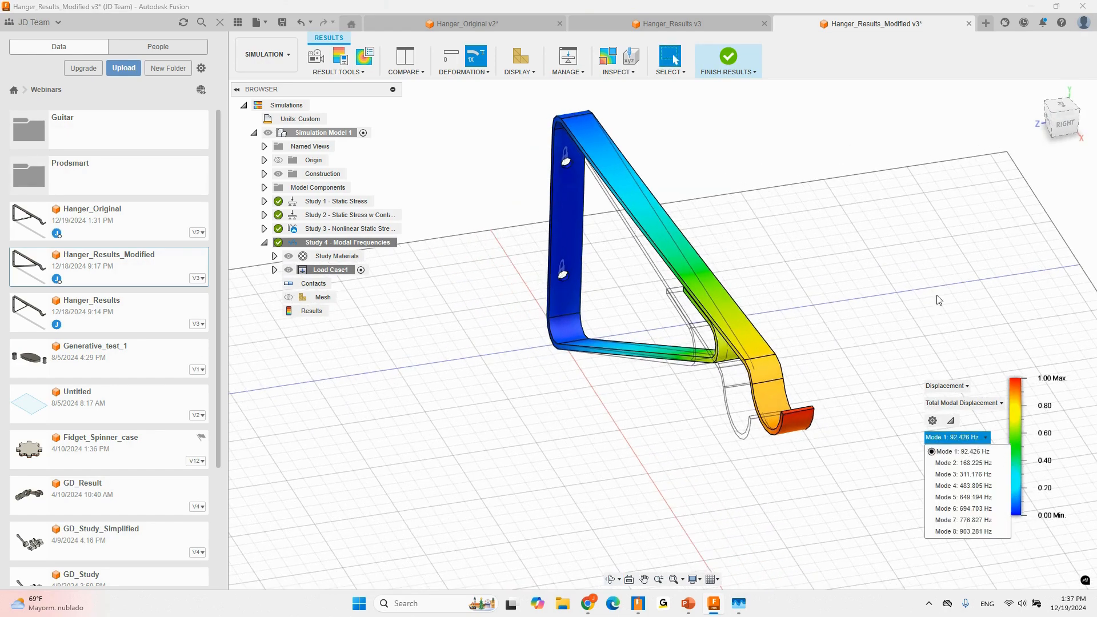
- Animate the Mode 1 displacement as a two-way motion with the speed set to Fast
click(316, 55)
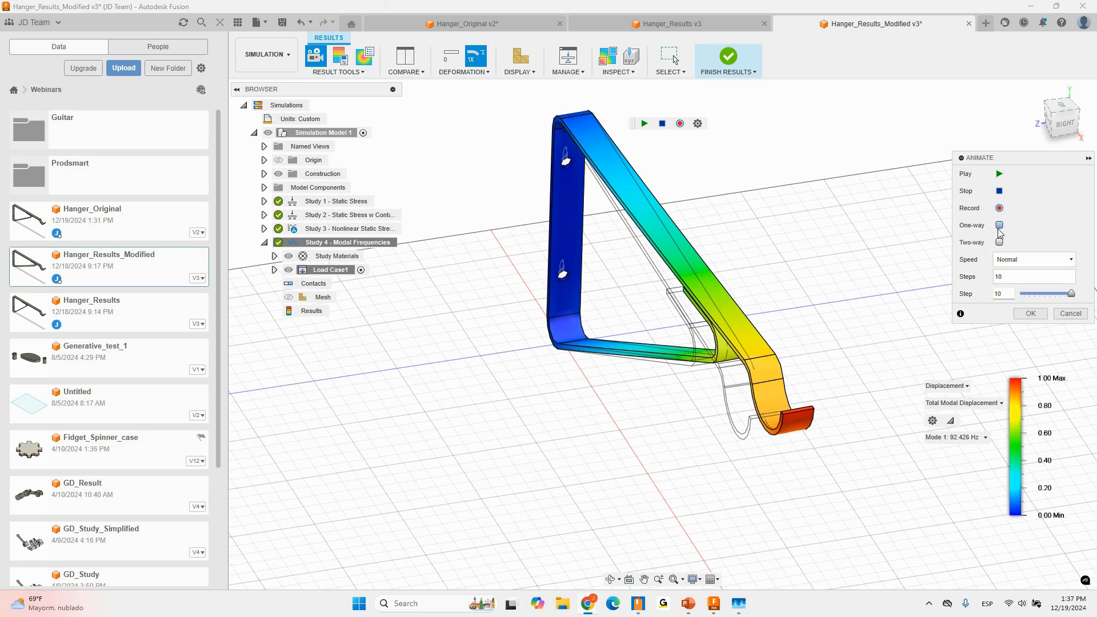
click(999, 191)
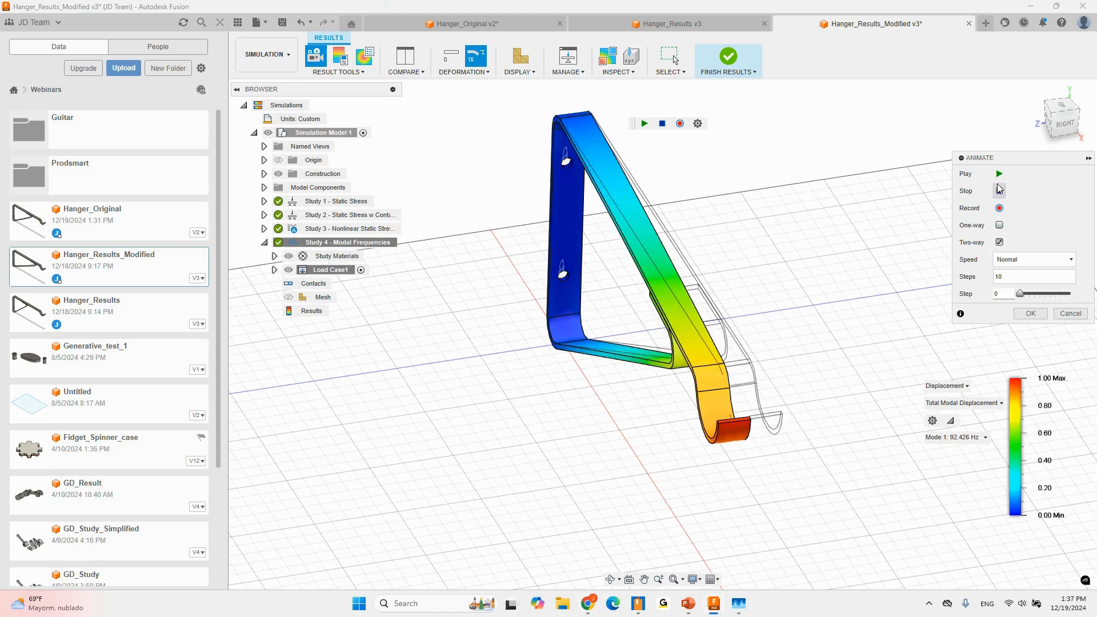
click(1022, 264)
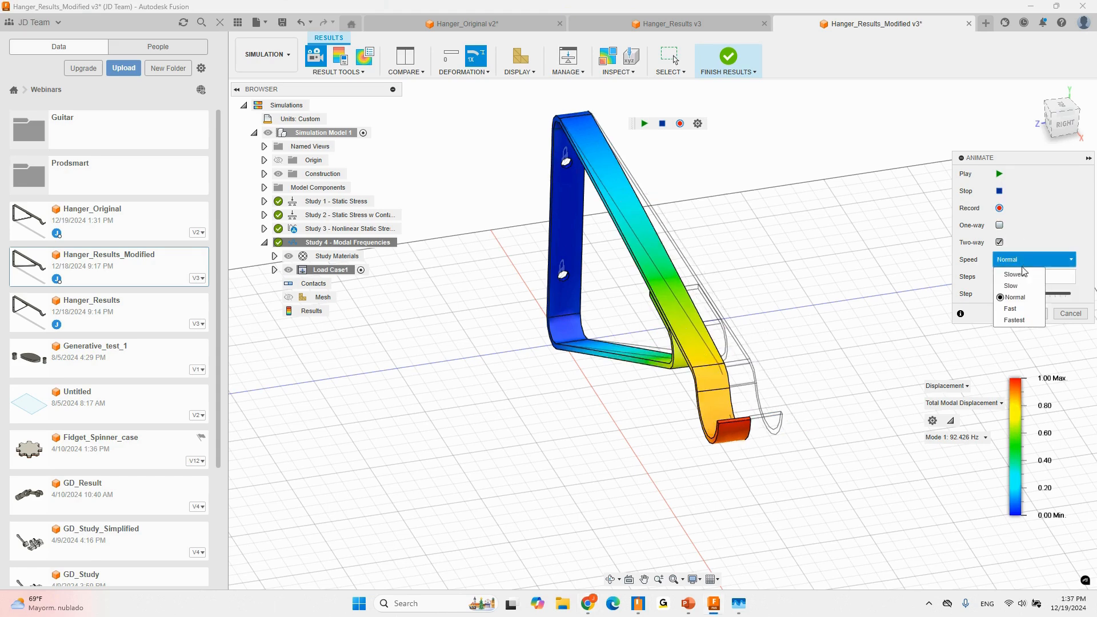
click(1021, 309)
click(999, 175)
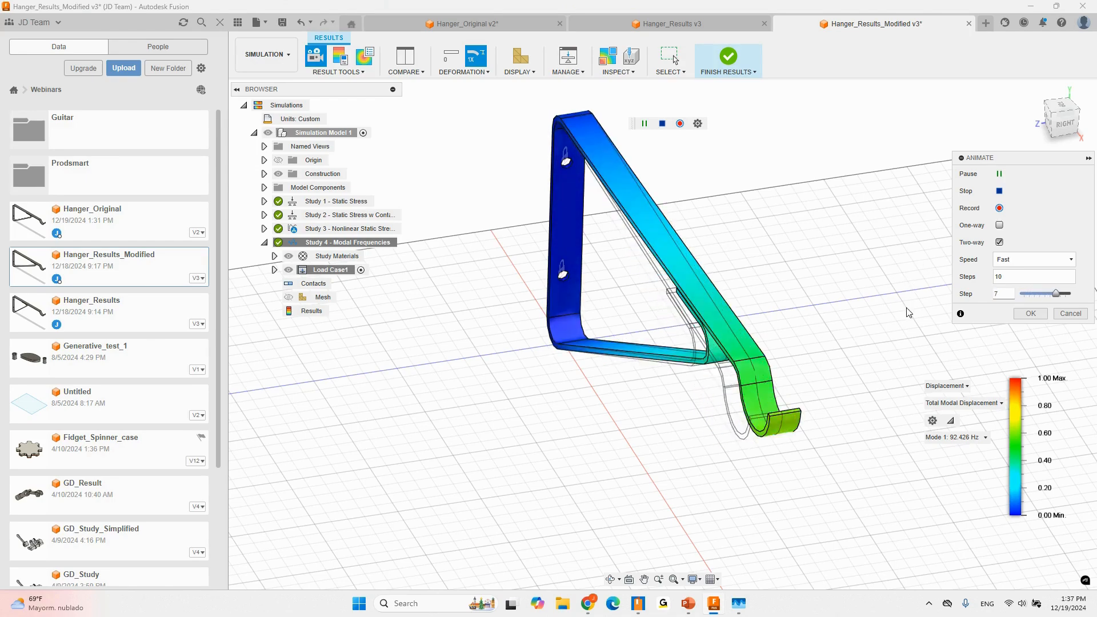
- View the animated deformation of Modes 2, 3 and 4 in turn
click(971, 438)
click(967, 464)
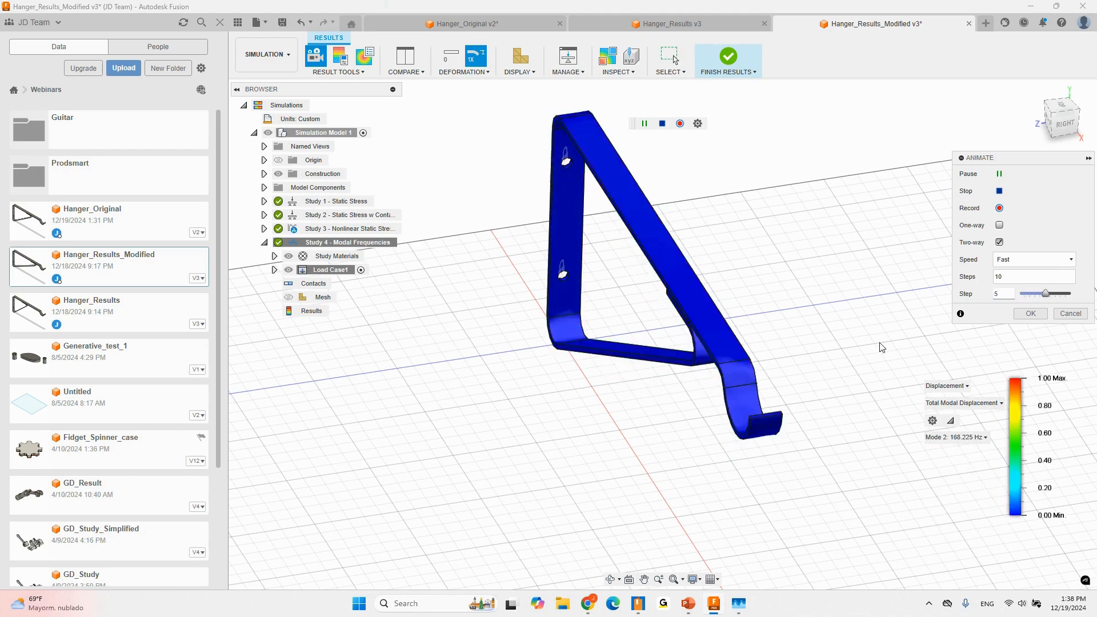
shift+middle_drag(833, 336, 846, 314)
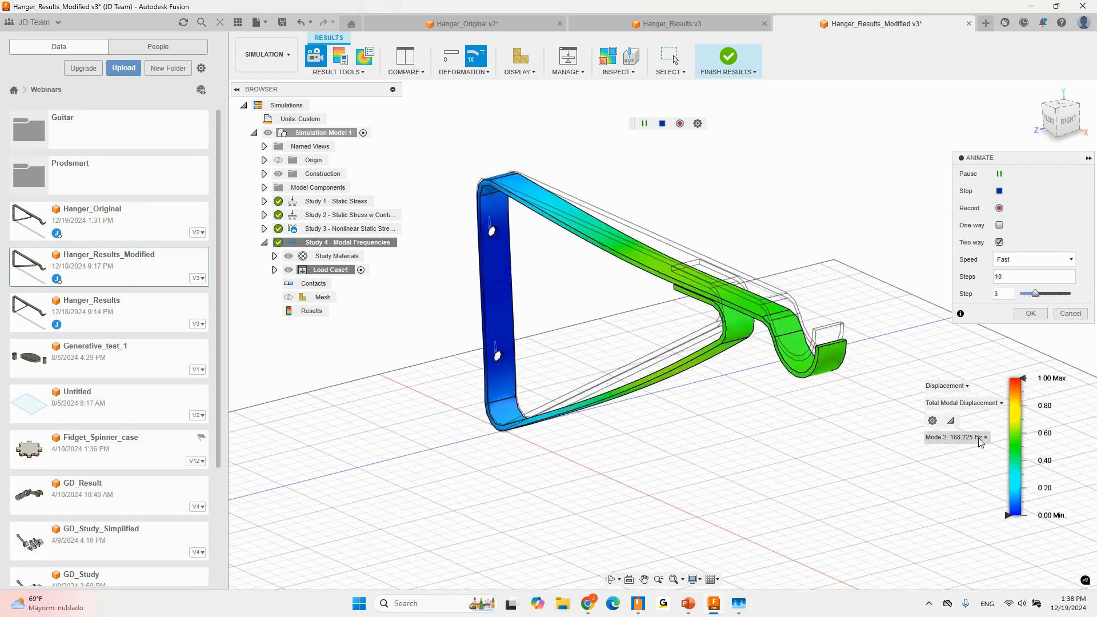
click(980, 438)
click(951, 449)
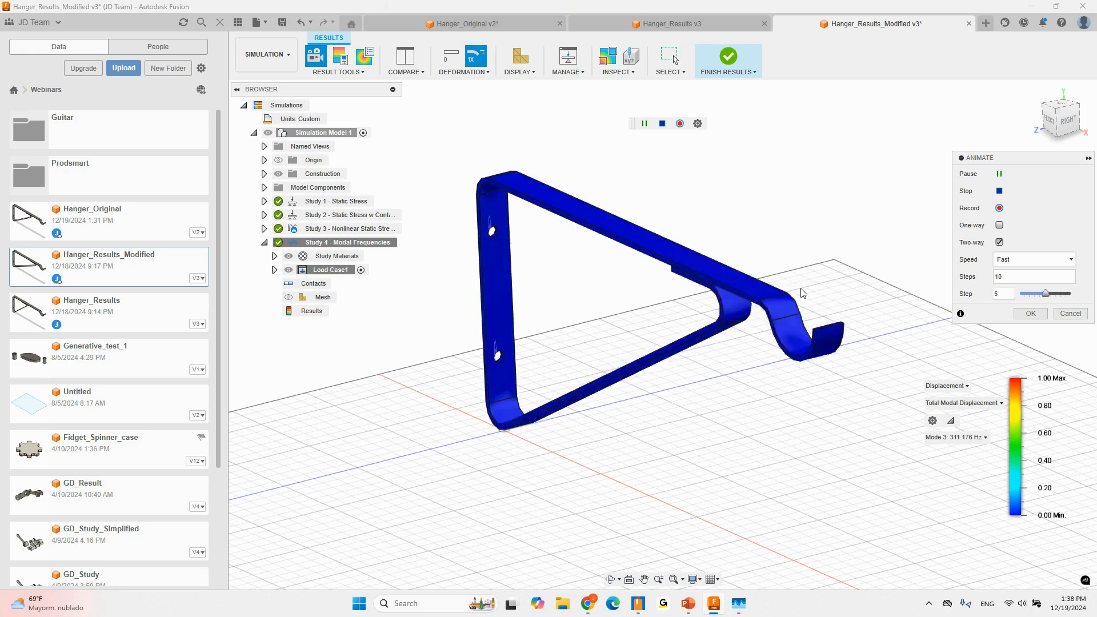
click(975, 438)
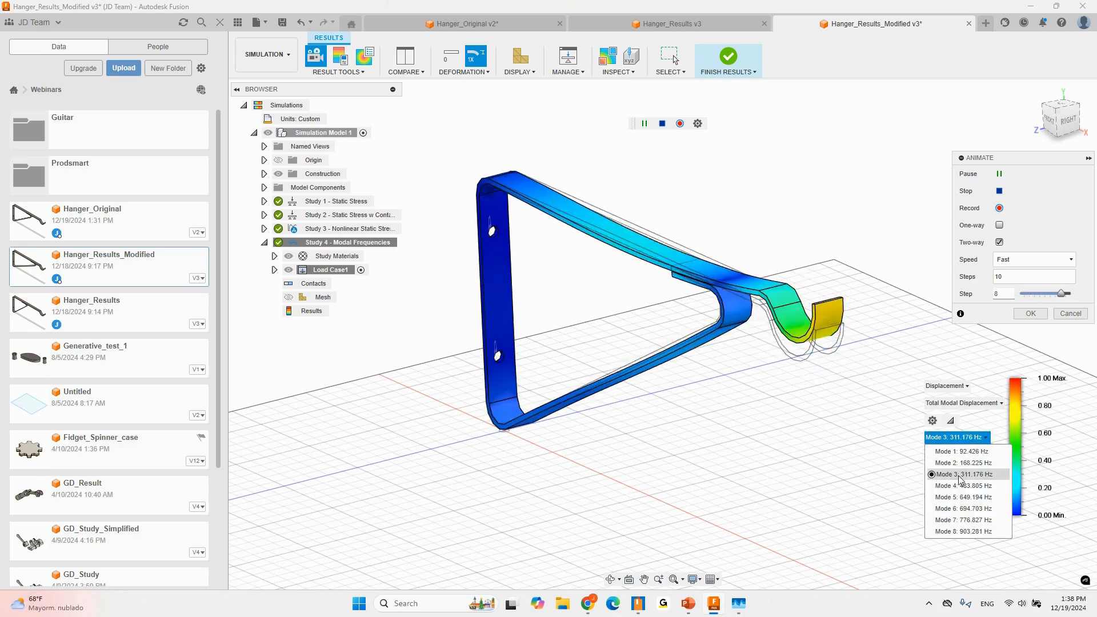
click(960, 486)
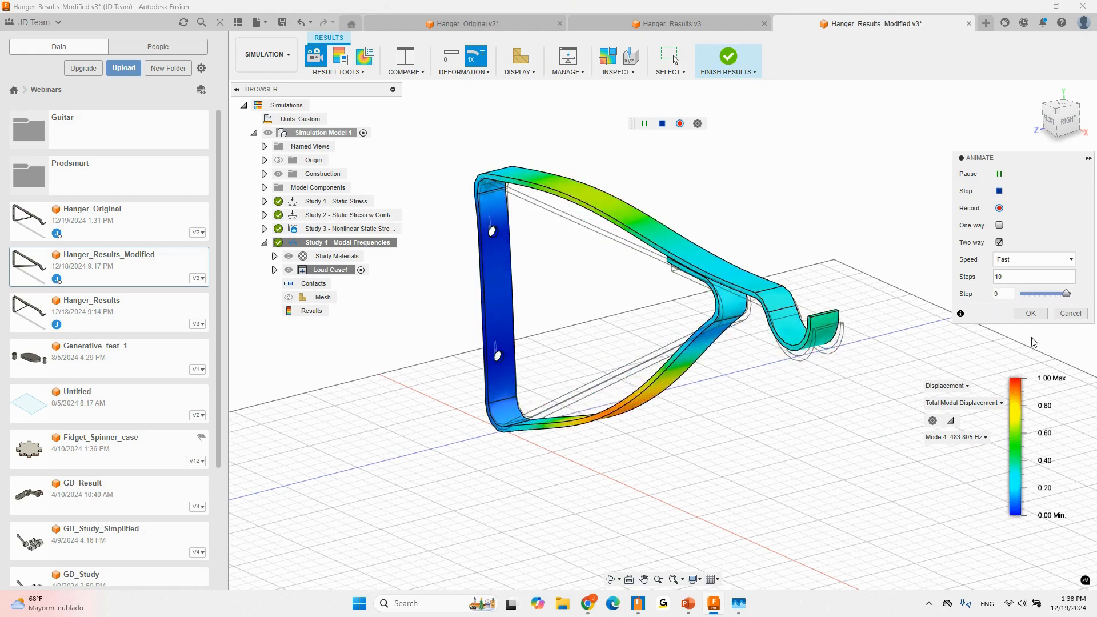
- End the Mode 4 animation, exit the modal results, and return the model to its home view
click(1031, 314)
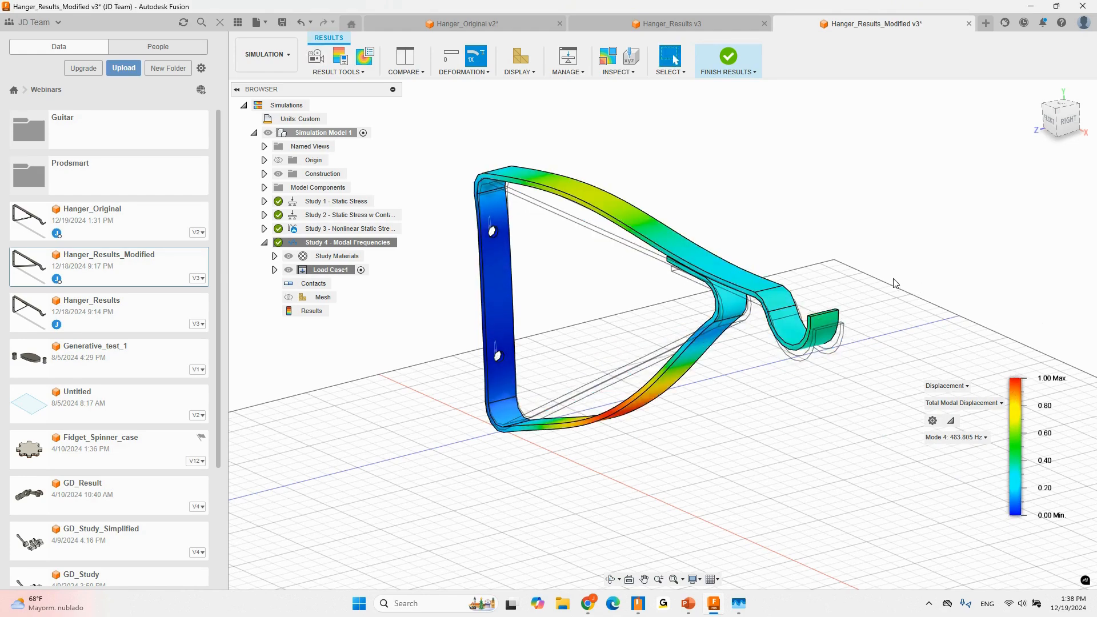
shift+middle_drag(893, 279, 882, 282)
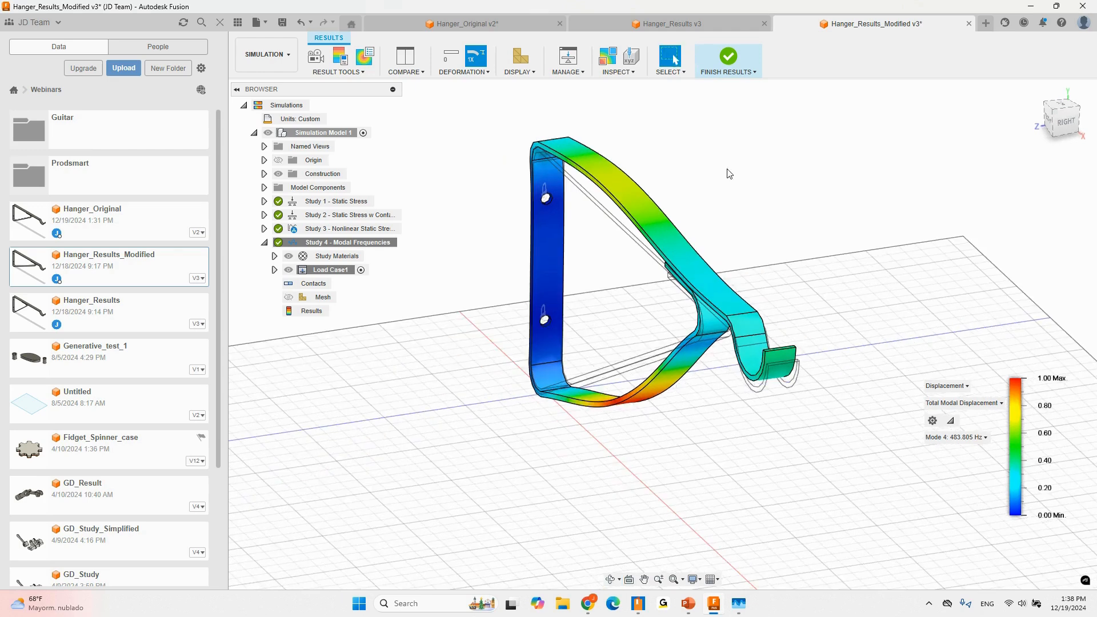
click(729, 57)
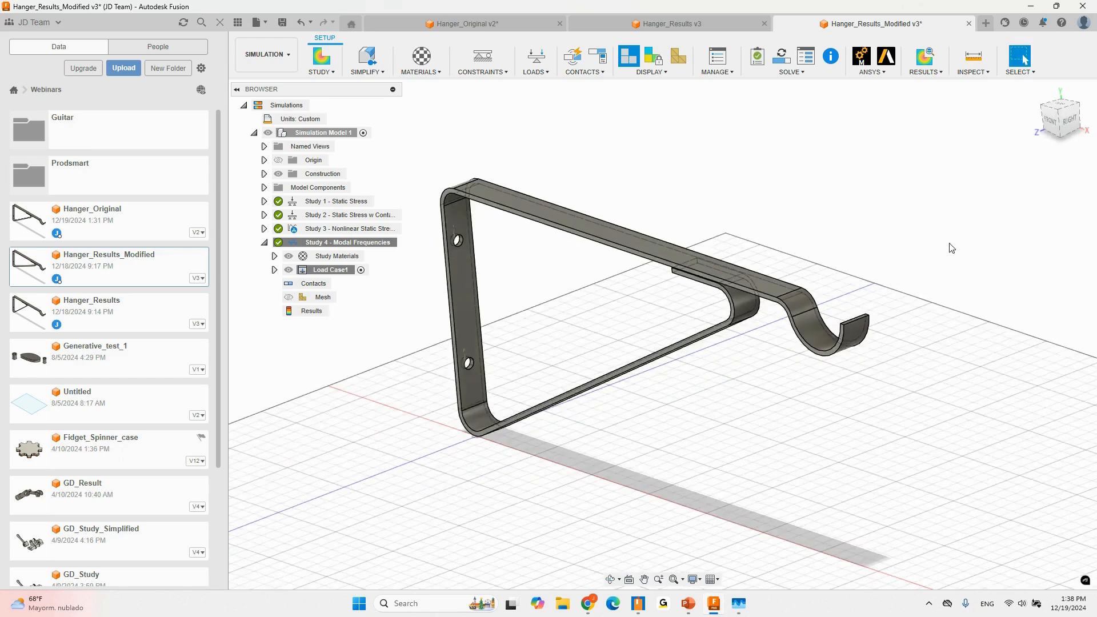
click(1035, 90)
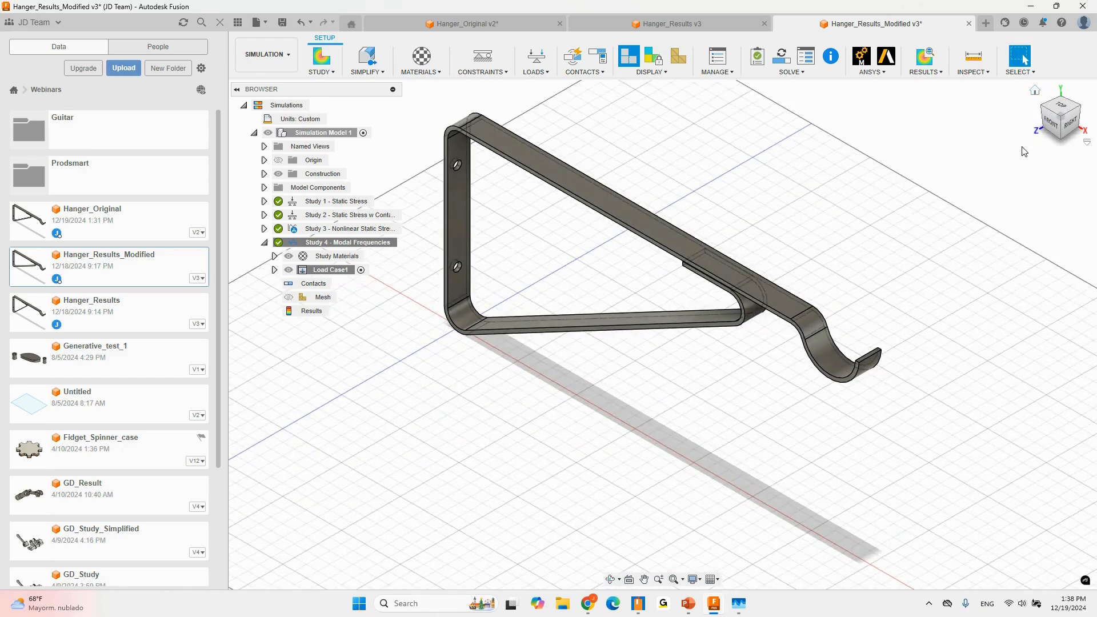